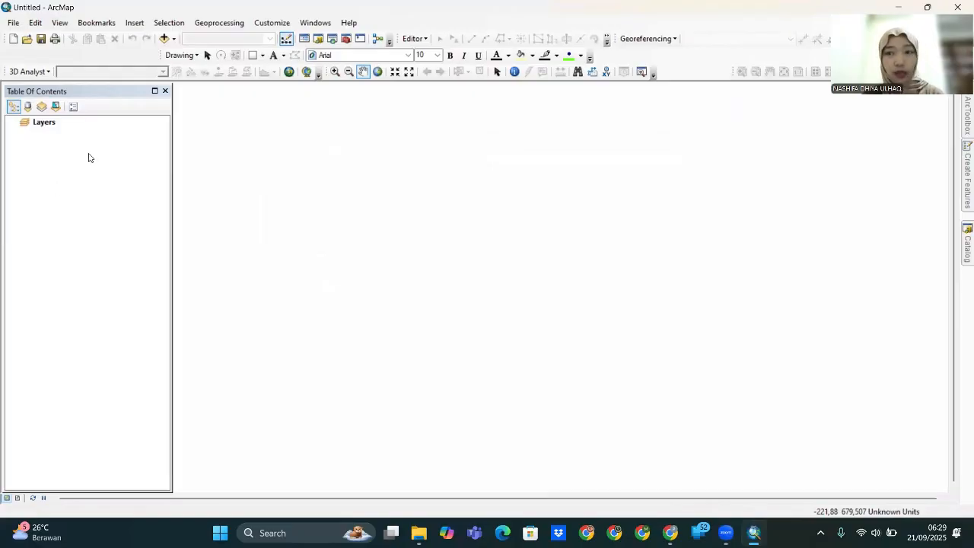
- Set the Layers data frame's coordinate system to the favourite WGS 1984 UTM Zone 49S
click(40, 123)
click(45, 138)
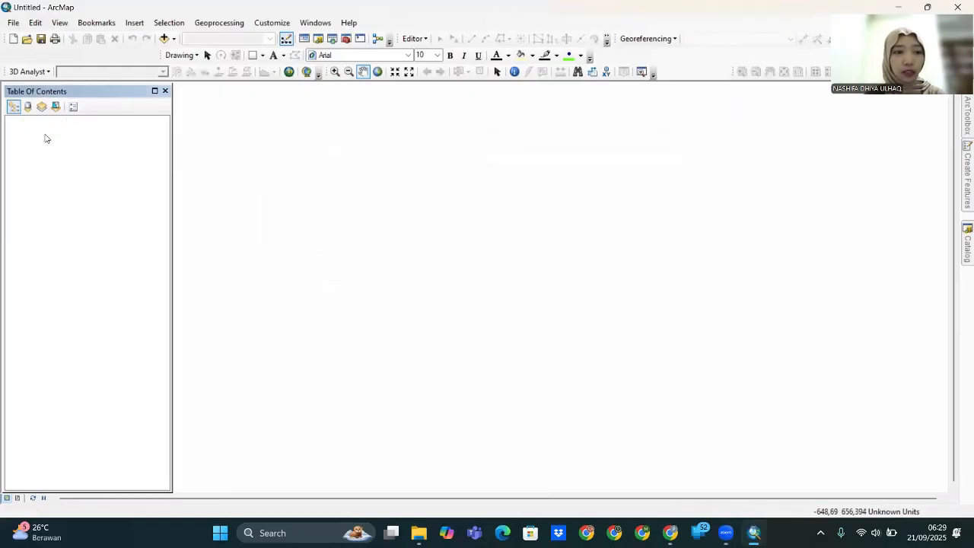
right_click(47, 124)
click(92, 397)
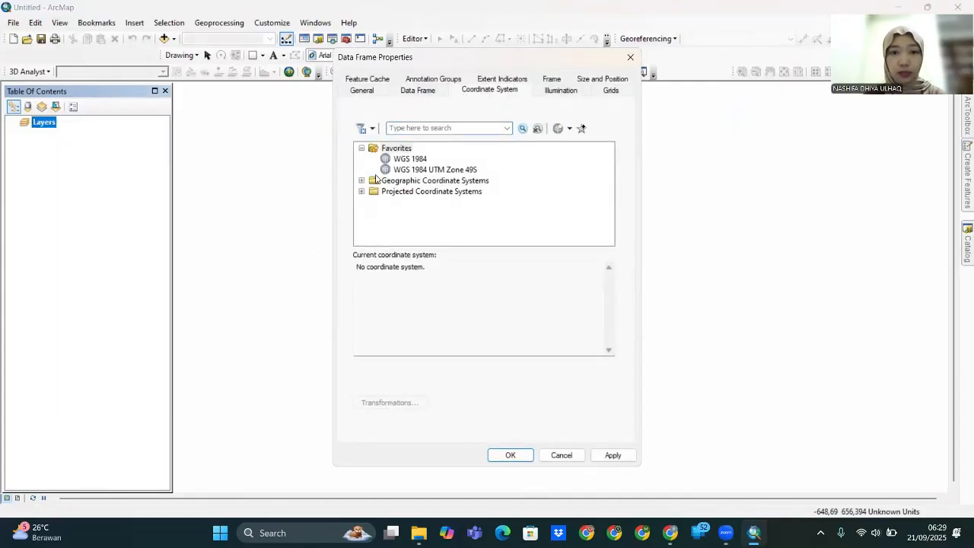
click(395, 172)
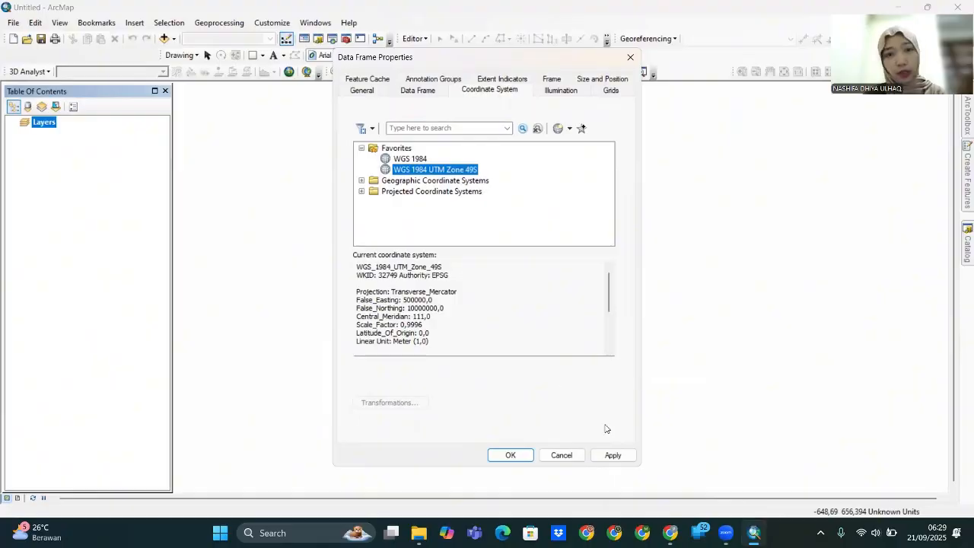
click(613, 455)
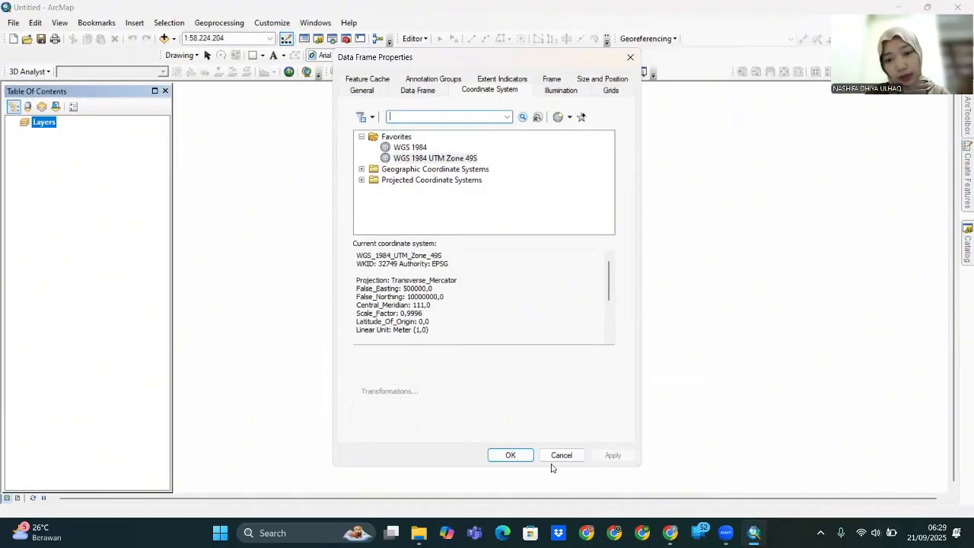
click(519, 455)
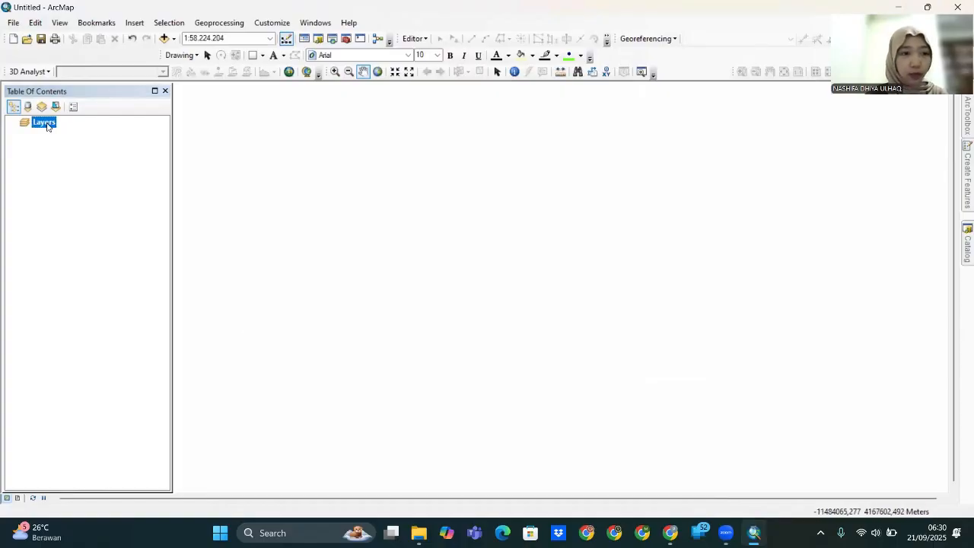
right_click(47, 125)
- Add the PETA RAWAB BENCANA TANAH LONGSOR shapefile from the ACARA 5 LAYOUT ARGIS folder
click(65, 131)
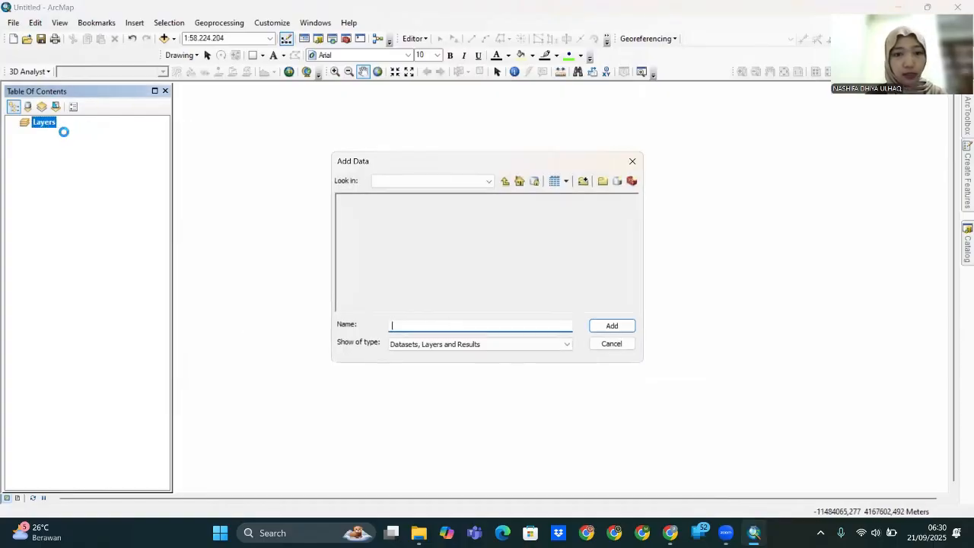
click(487, 182)
click(465, 214)
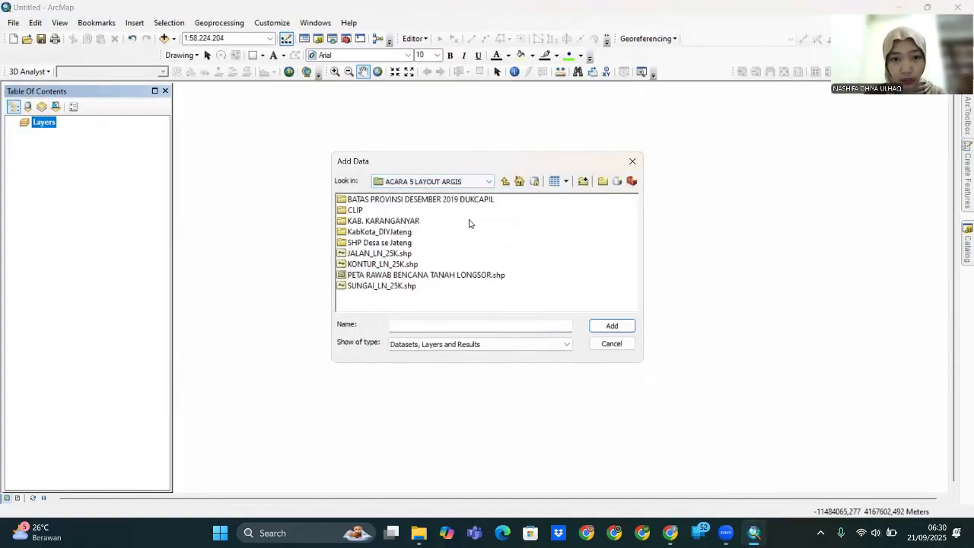
click(407, 275)
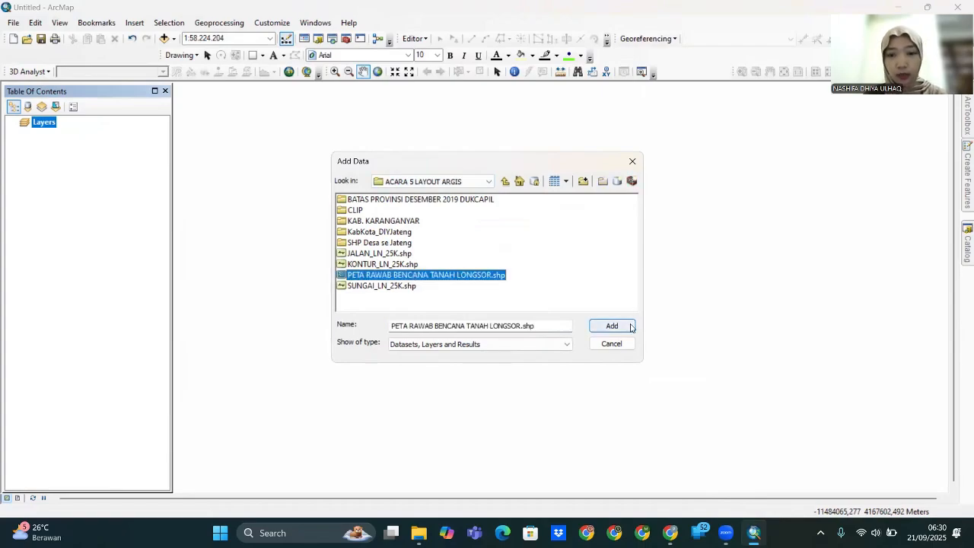
click(634, 326)
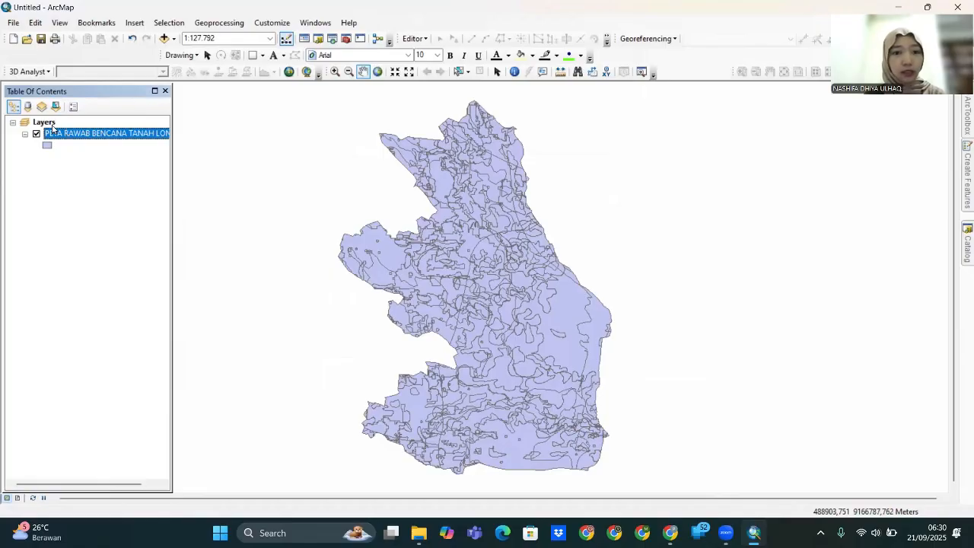
- Add the BATAS_DESA_DESEMBER_2019_DUKCAPIL_JAWA_TENGAH village shapefile from SHP Desa se Jateng
right_click(53, 126)
click(72, 129)
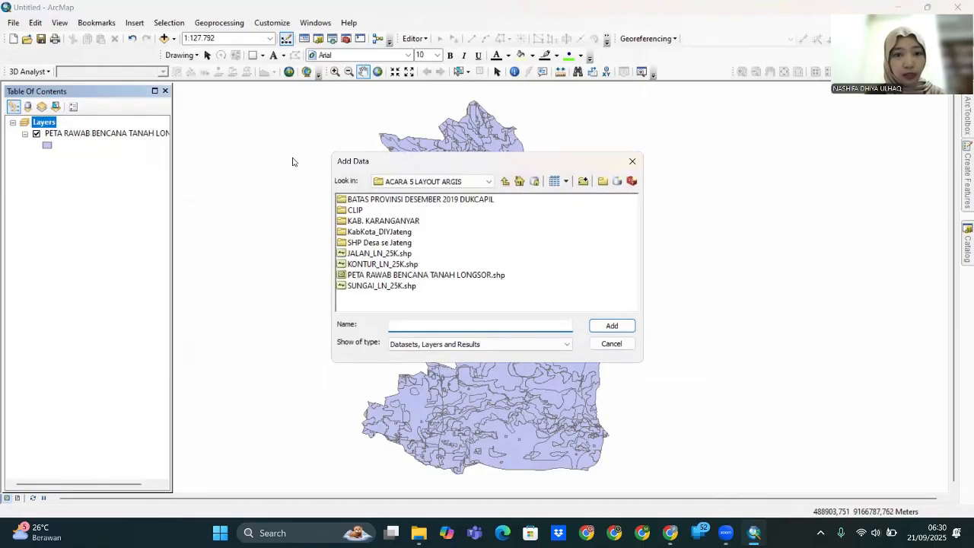
double_click(366, 244)
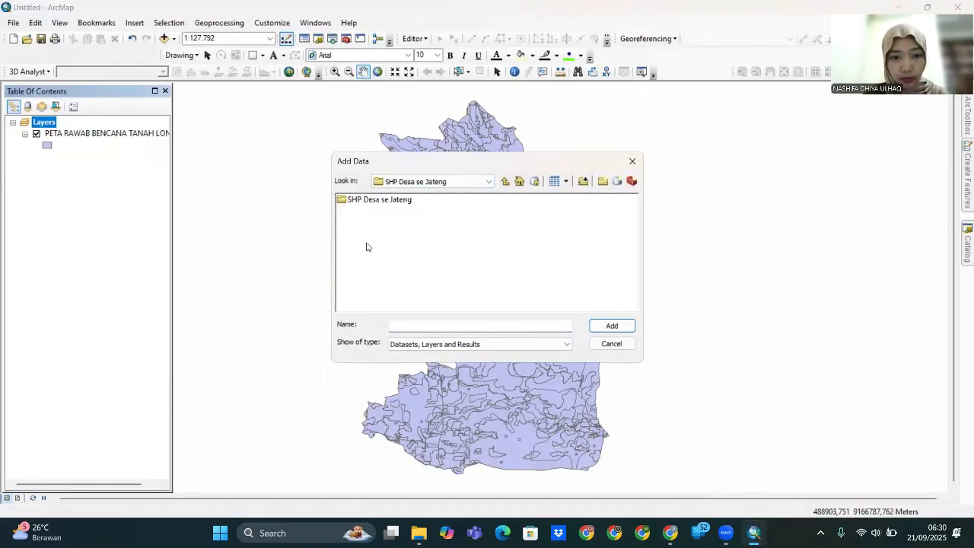
double_click(374, 201)
click(465, 200)
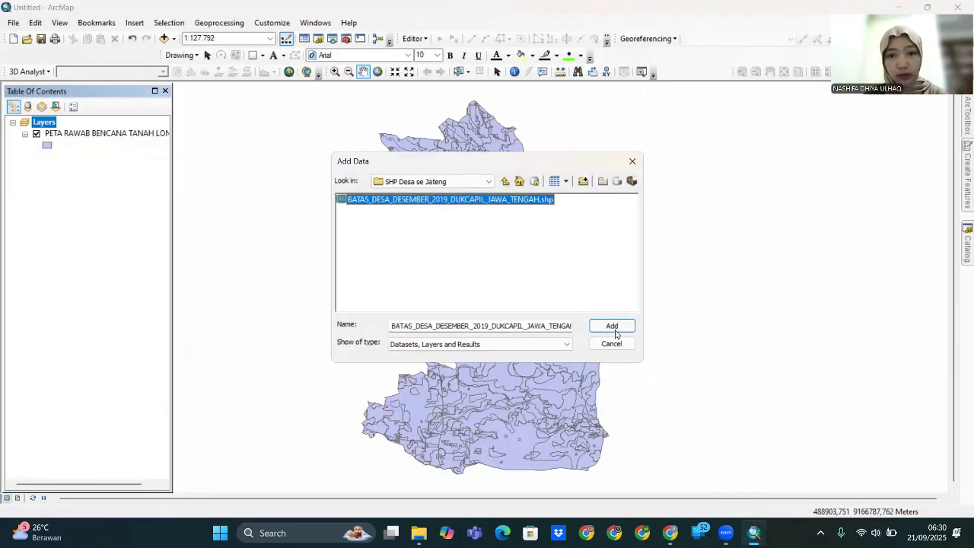
click(612, 325)
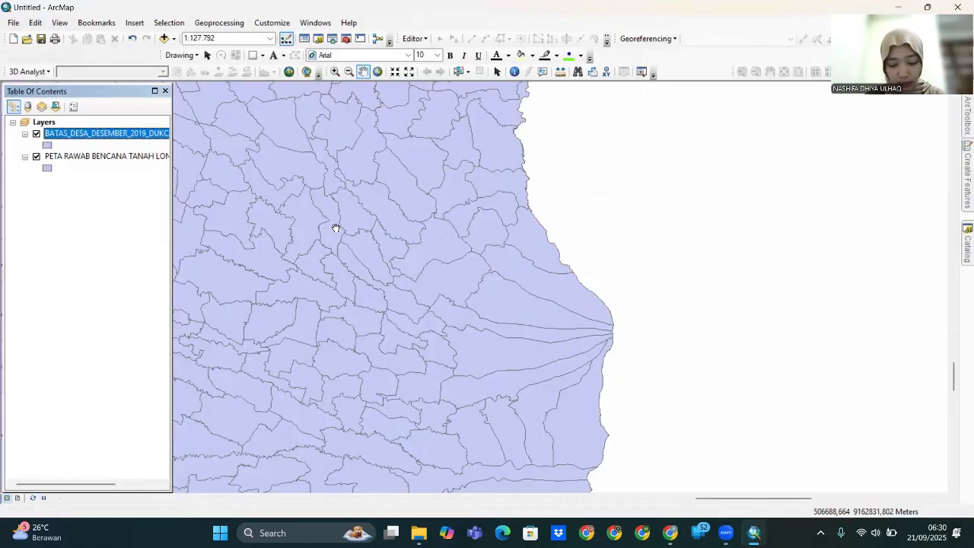
- Dissolve the BATAS_DESA village layer into 'batas kecamatan' and hide the village layer
click(217, 23)
click(256, 106)
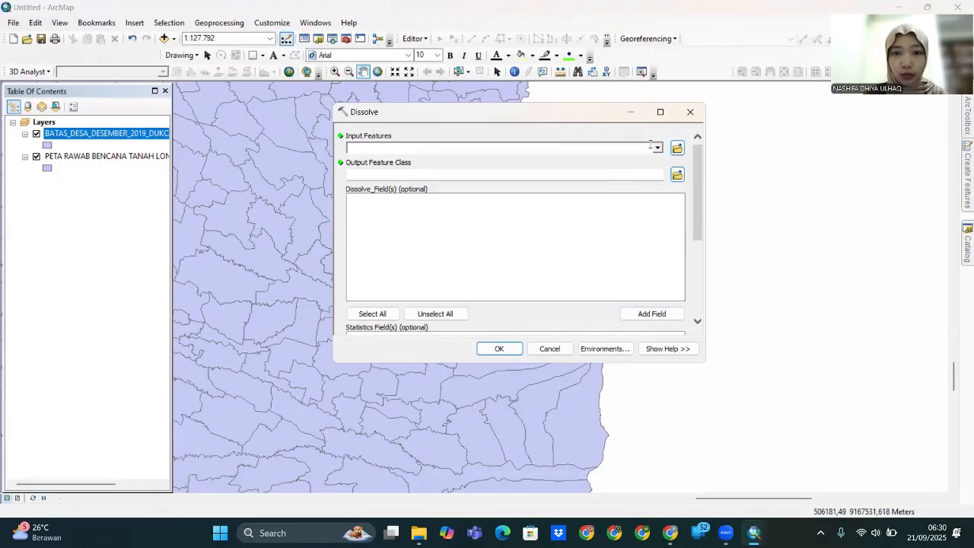
click(652, 147)
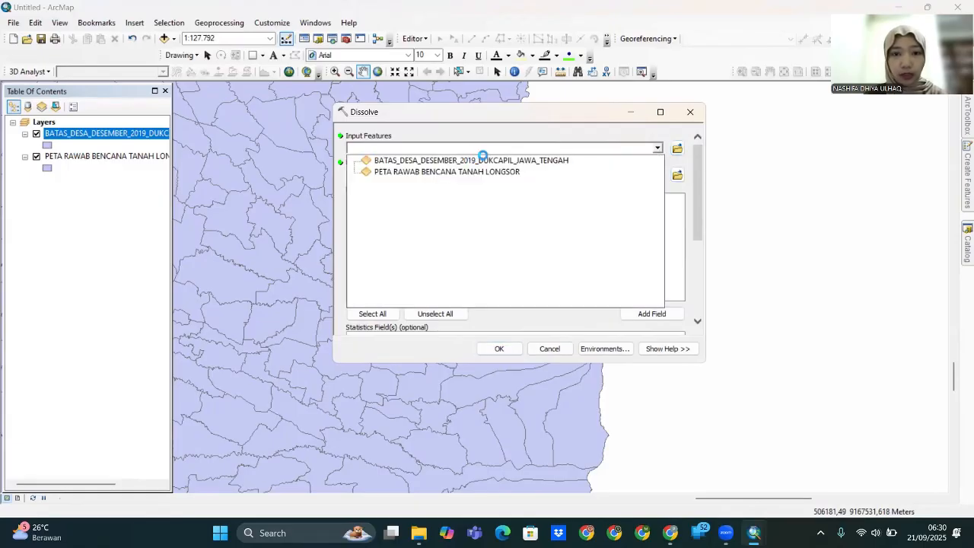
click(519, 161)
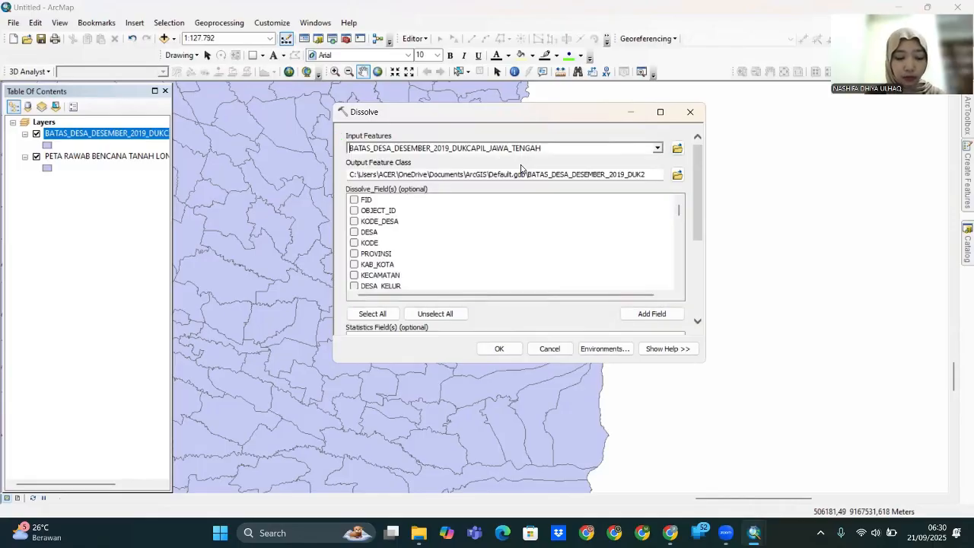
click(677, 175)
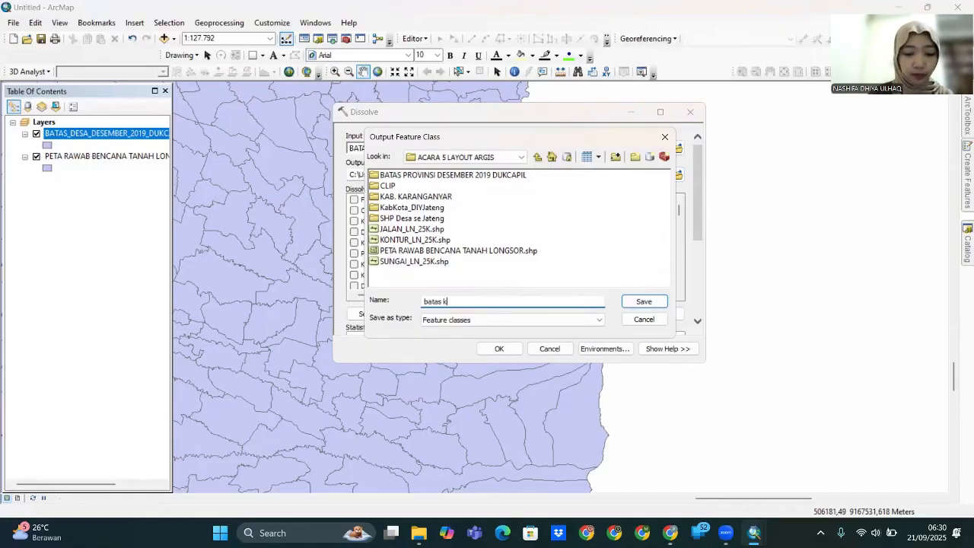
text(batas kecamatan)
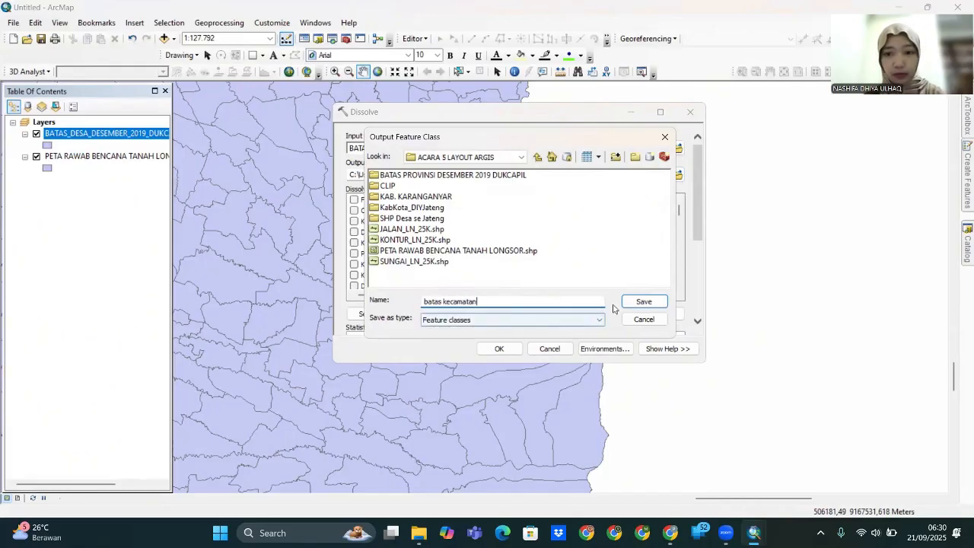
click(644, 301)
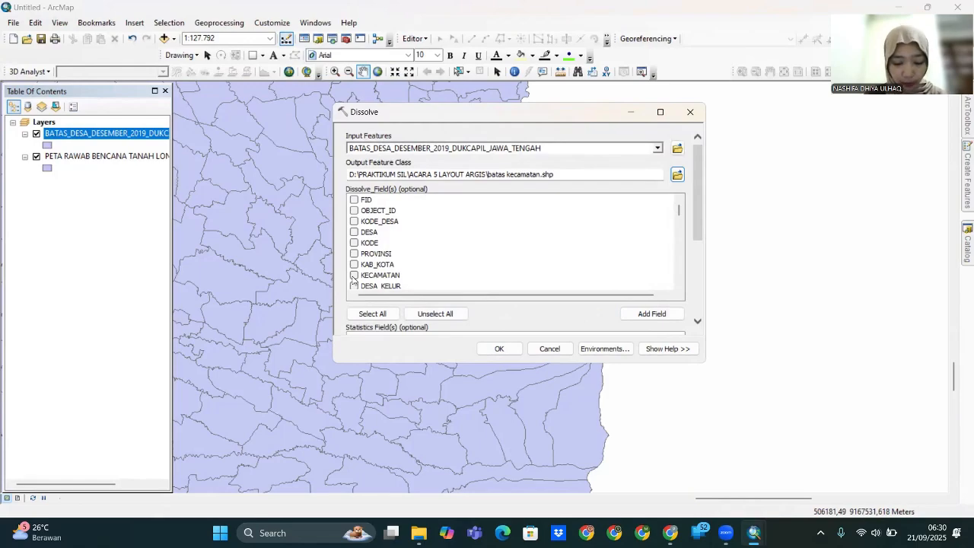
click(498, 349)
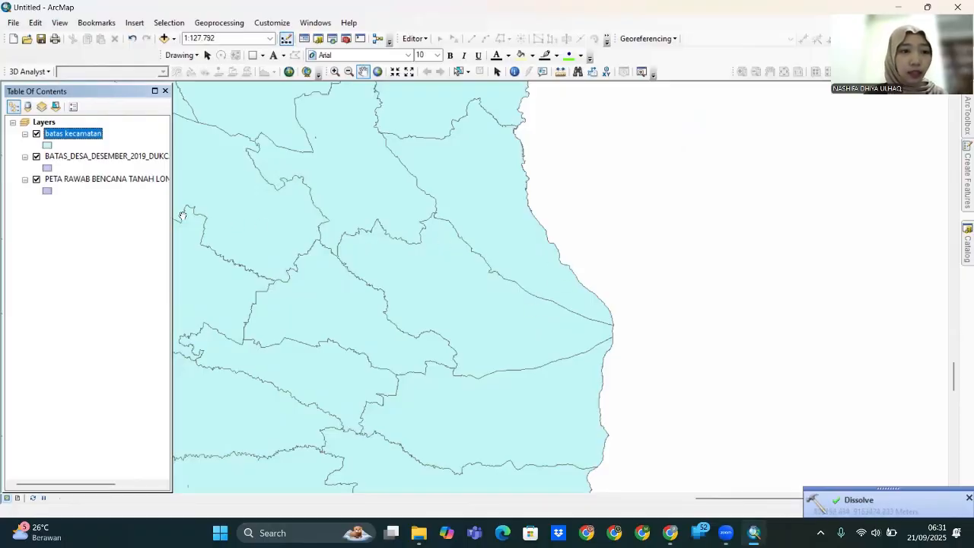
click(36, 156)
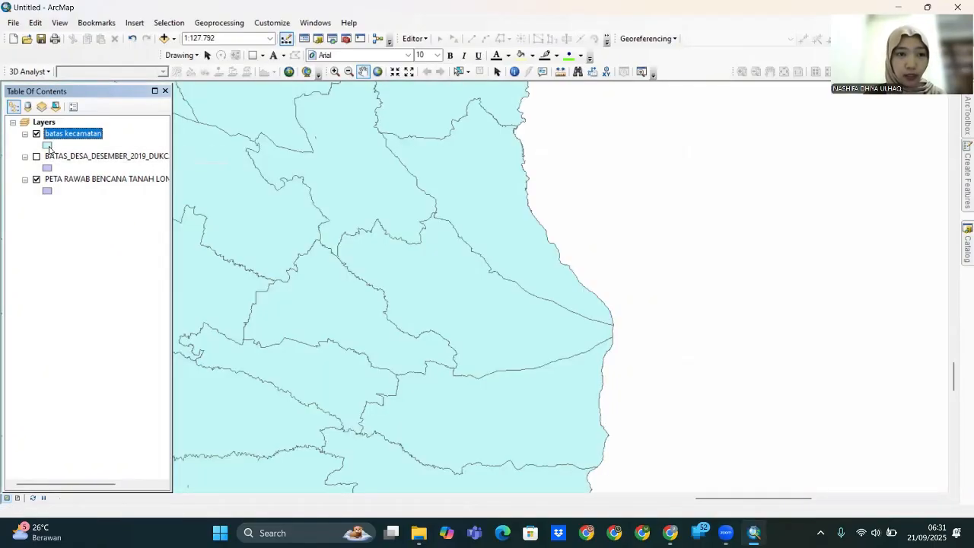
- Give batas kecamatan no fill color and pick the Batas Kecamatan outline style
click(49, 149)
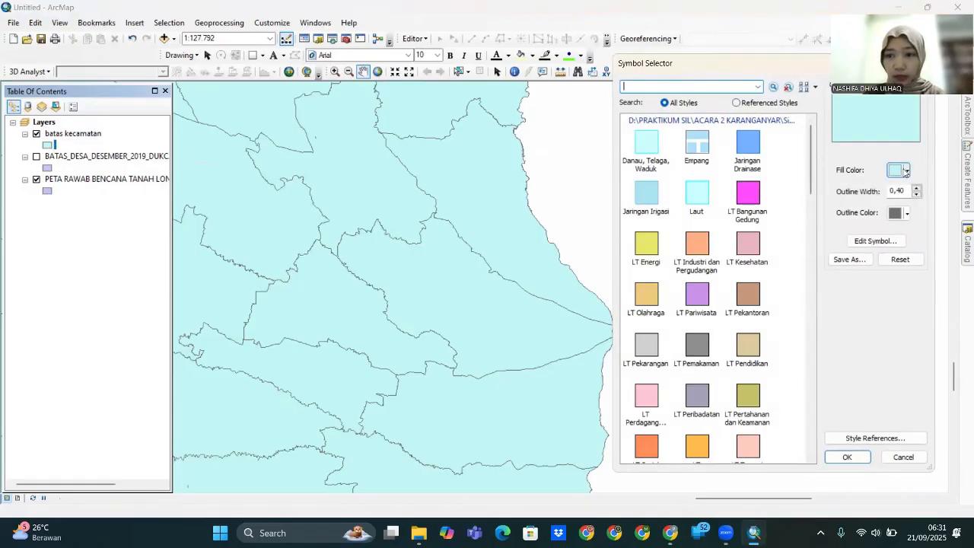
click(906, 172)
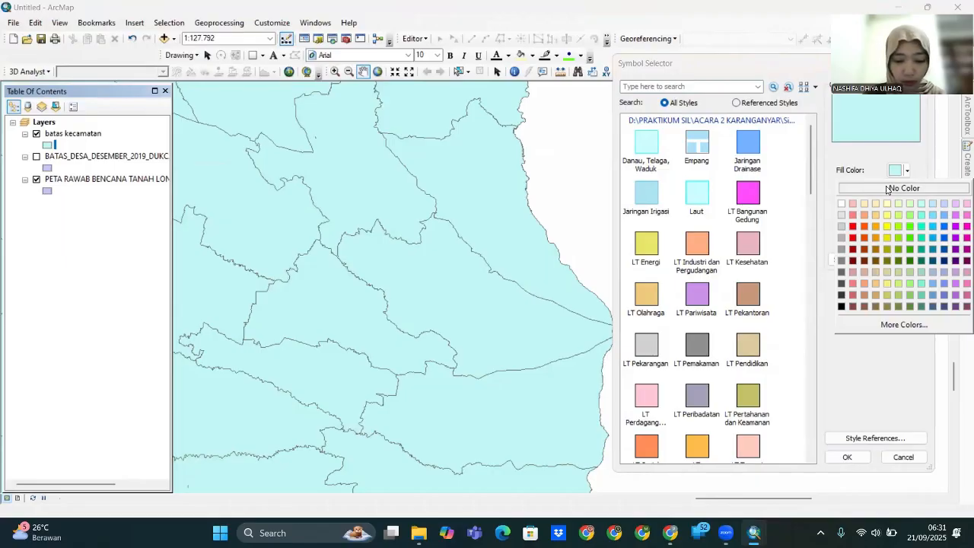
click(887, 190)
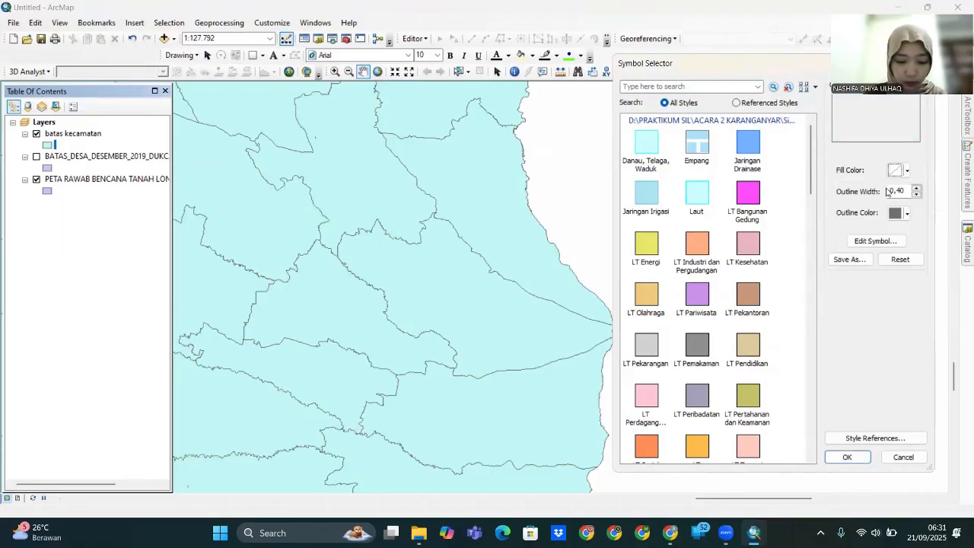
click(871, 241)
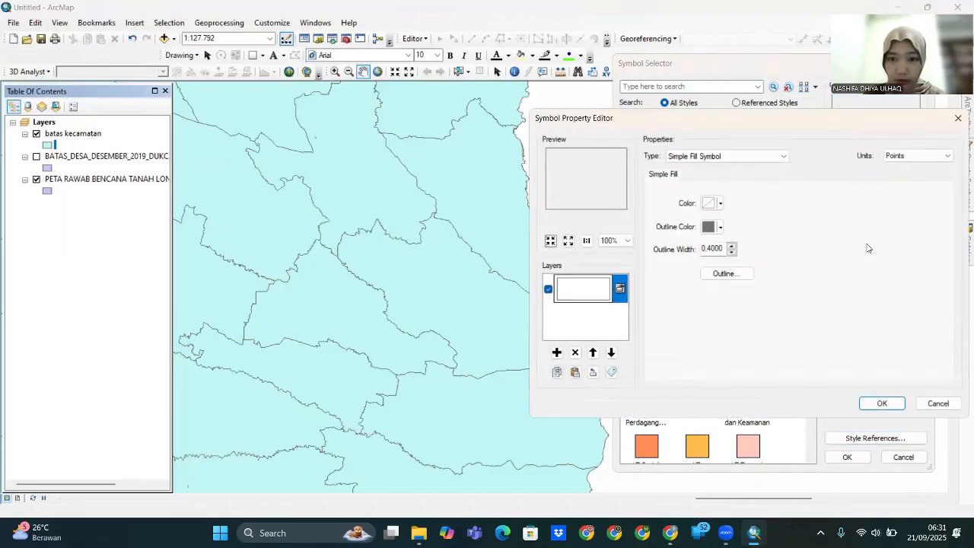
click(727, 276)
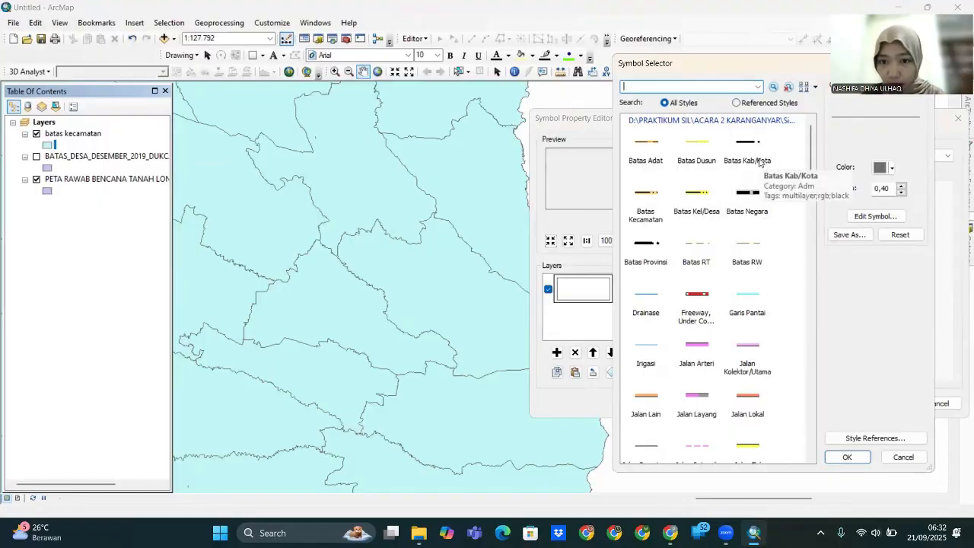
click(655, 206)
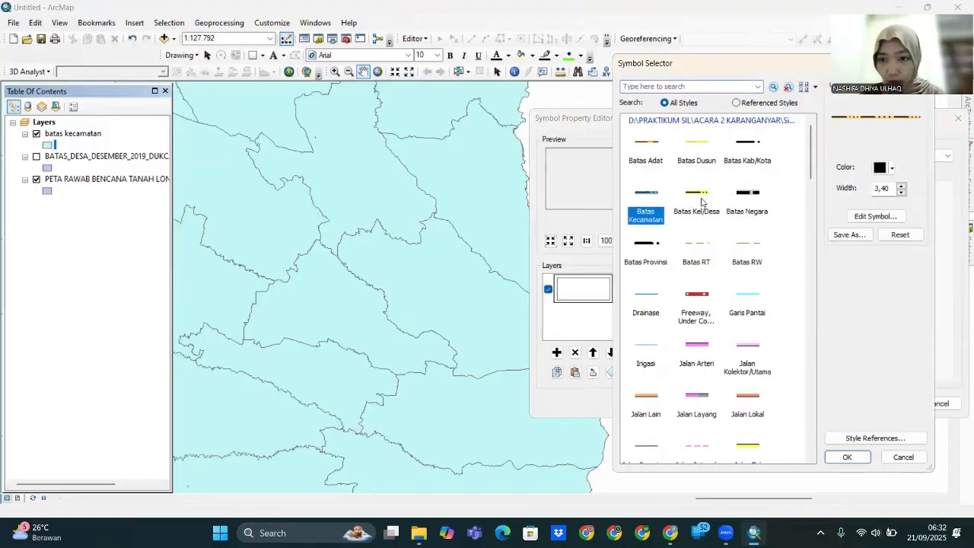
- Make the outline's orange line layer white and apply the hollow dashed symbol
click(876, 217)
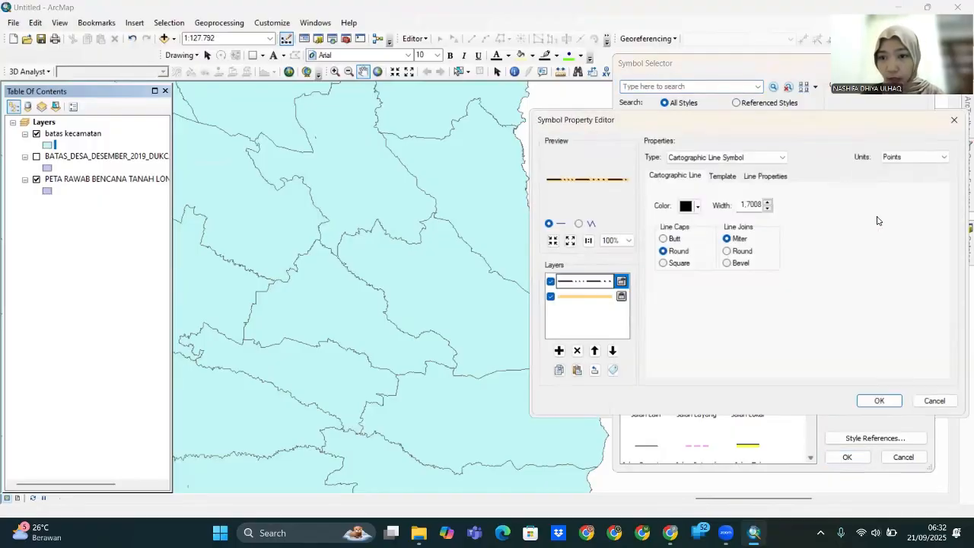
click(569, 299)
click(691, 206)
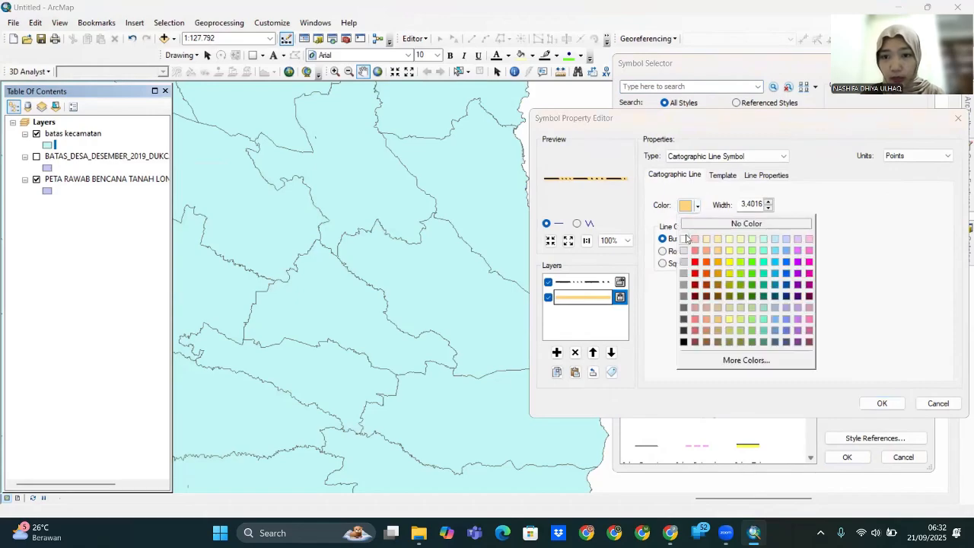
click(686, 237)
click(885, 406)
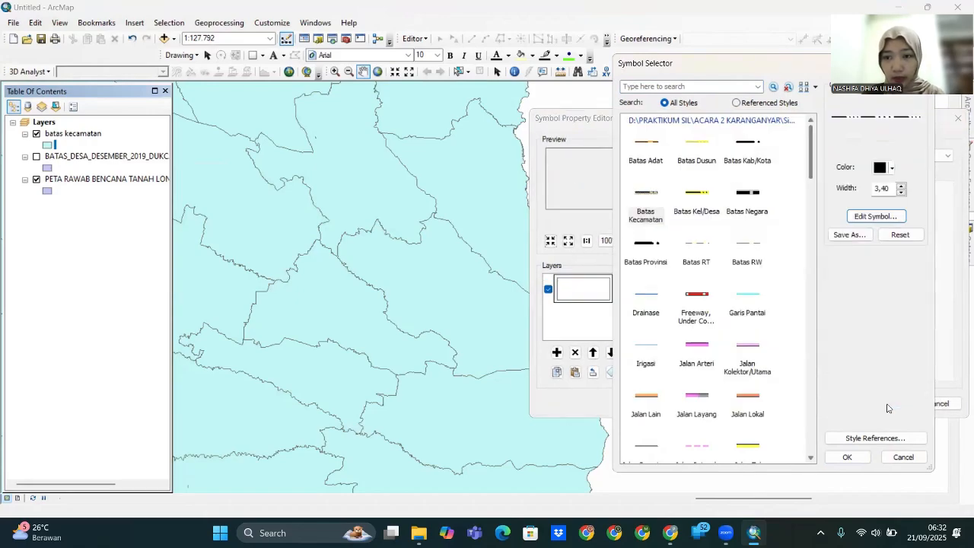
click(847, 457)
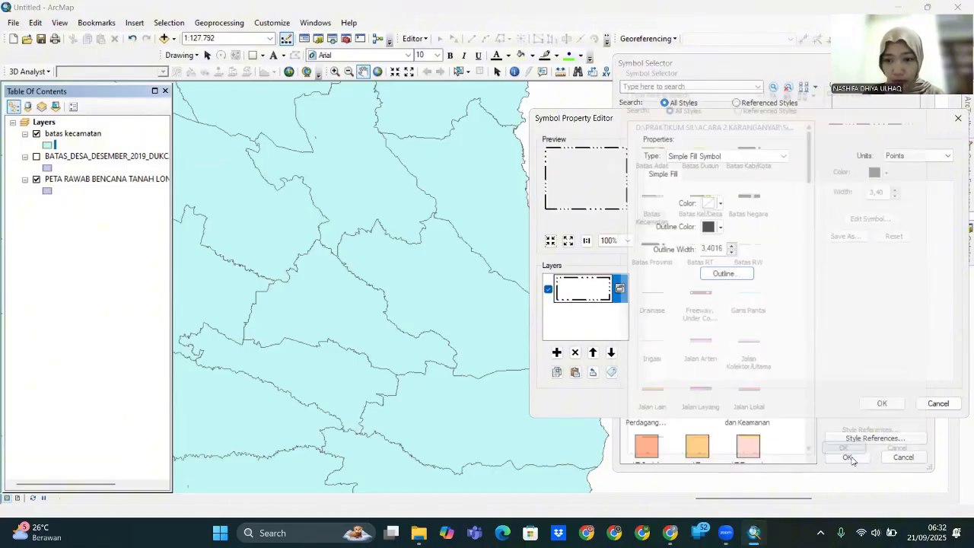
click(883, 404)
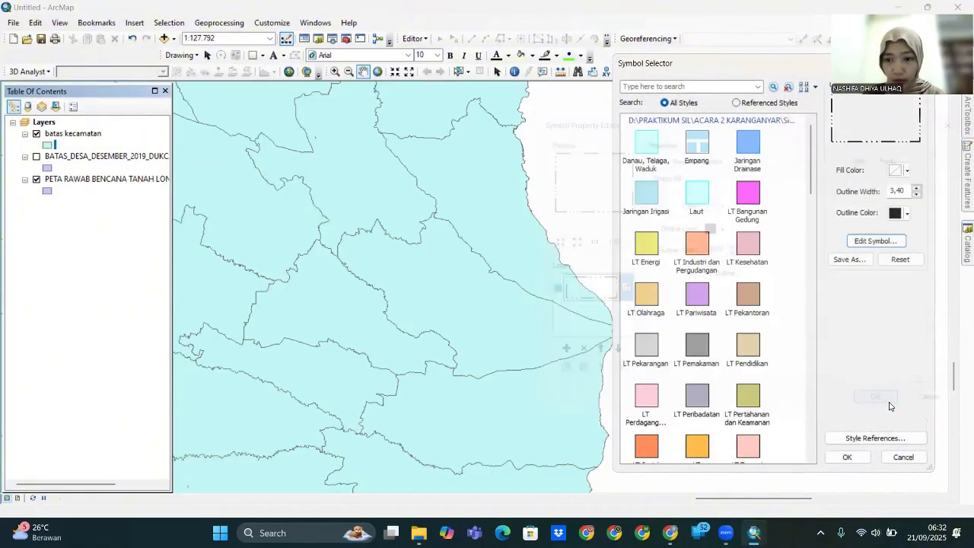
click(846, 457)
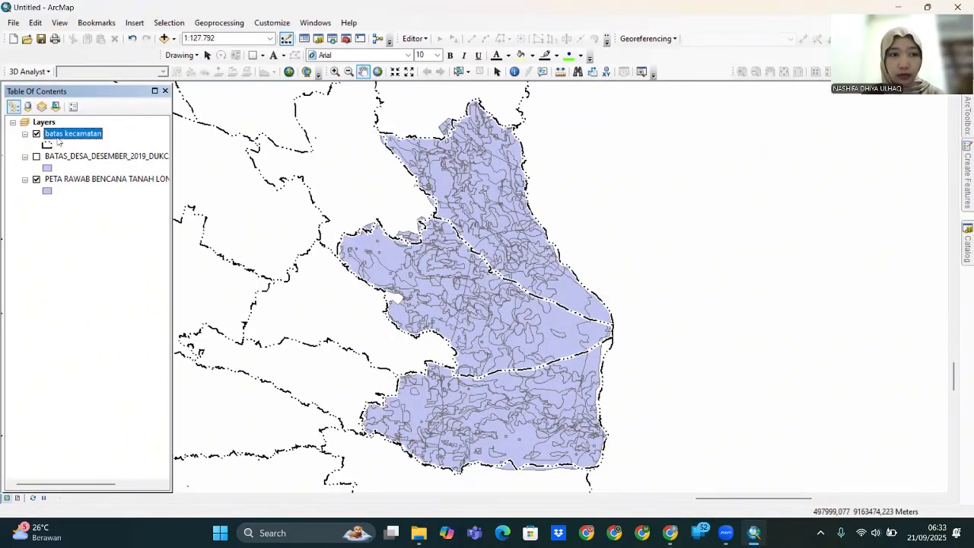
- Turn on batas kecamatan labels and set their font to Times New Roman
right_click(63, 136)
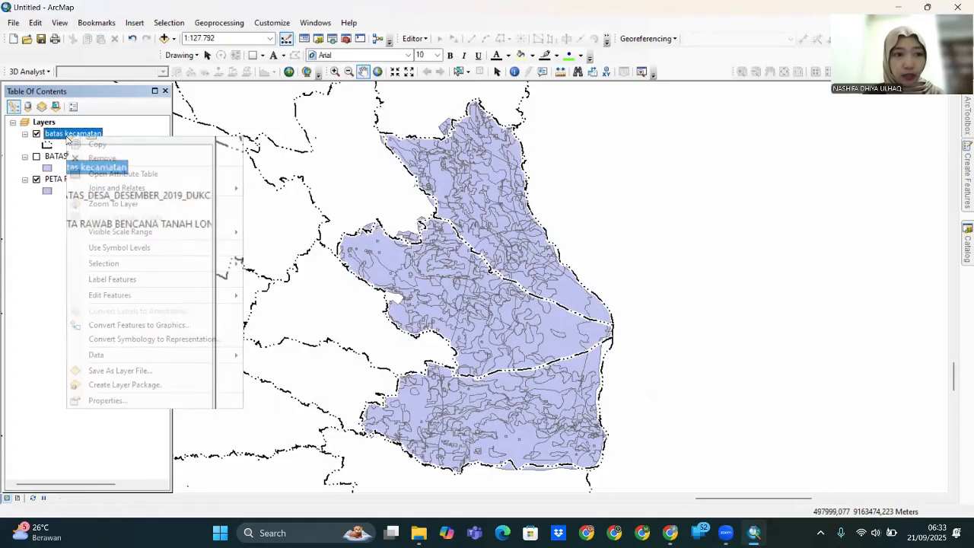
click(138, 406)
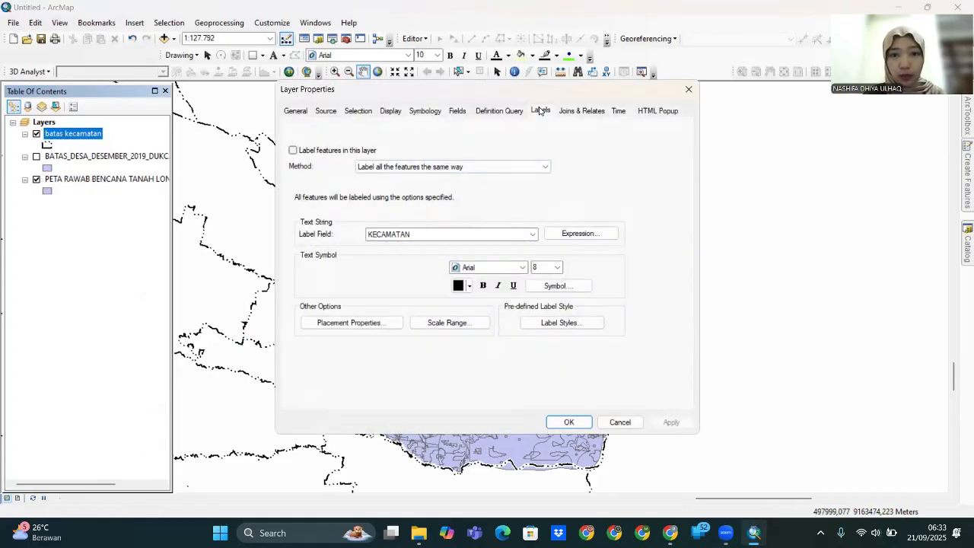
click(293, 151)
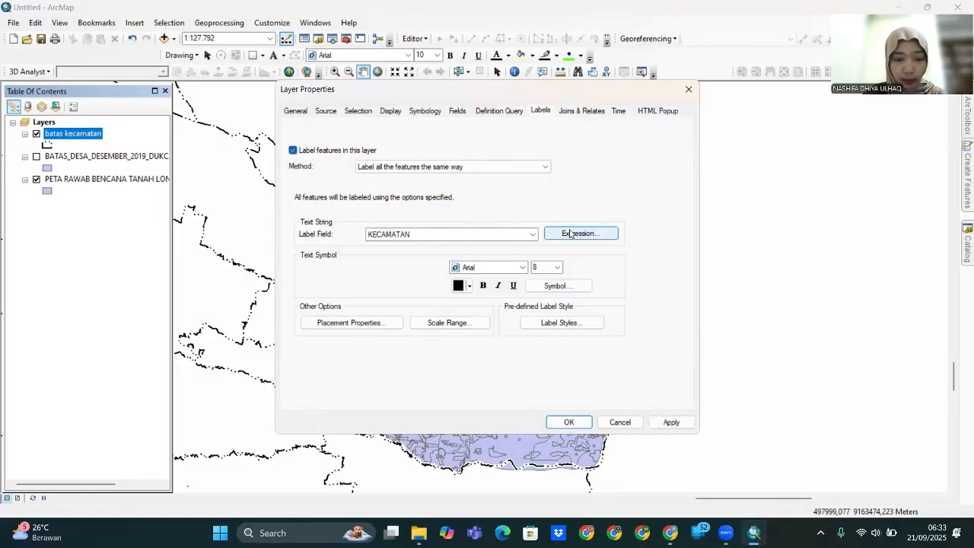
click(479, 267)
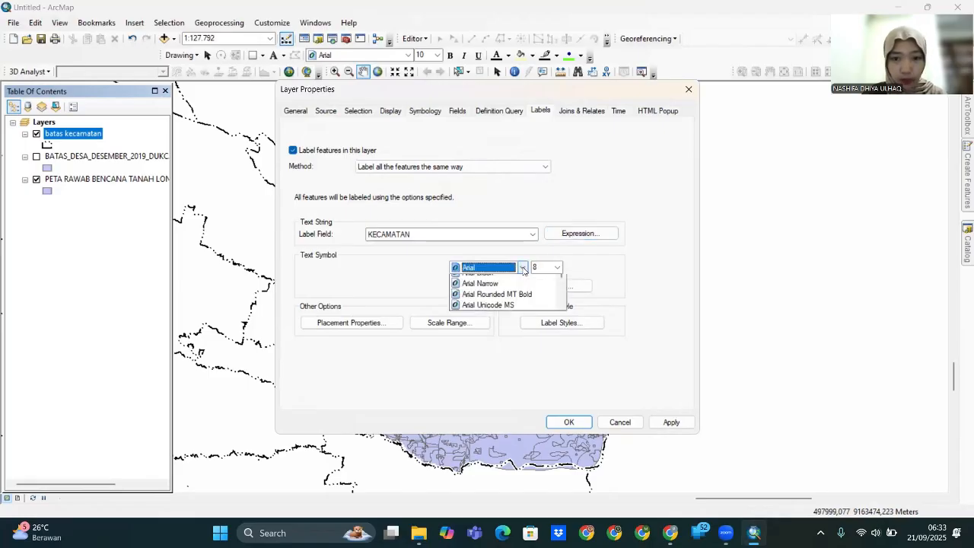
click(480, 268)
text(ti)
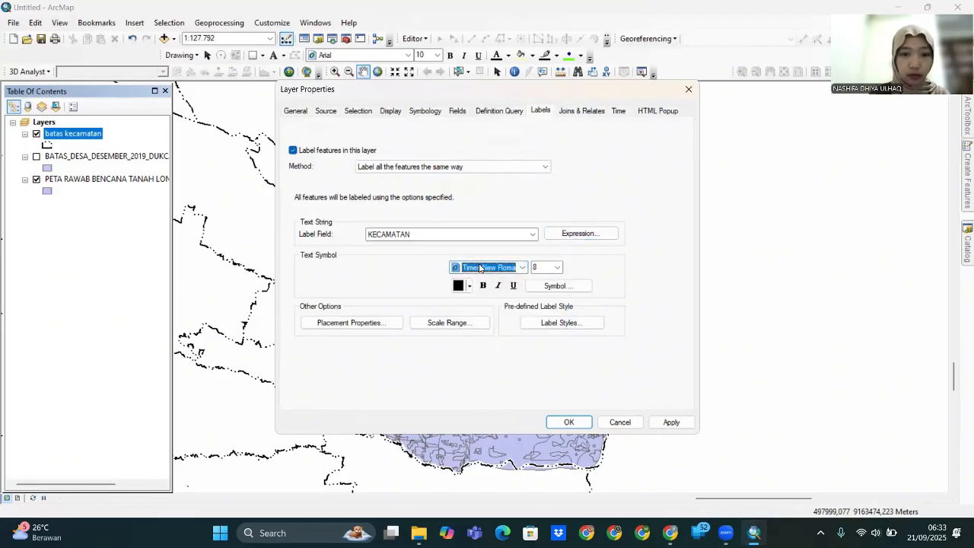
- Add a halo mask to the KECAMATAN labels, adjust placement, and apply
click(567, 287)
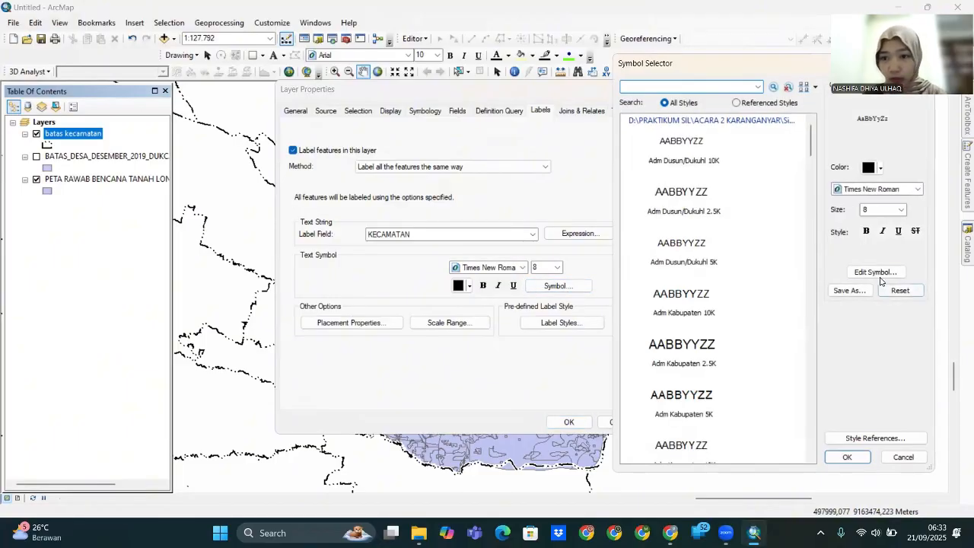
click(877, 276)
click(854, 176)
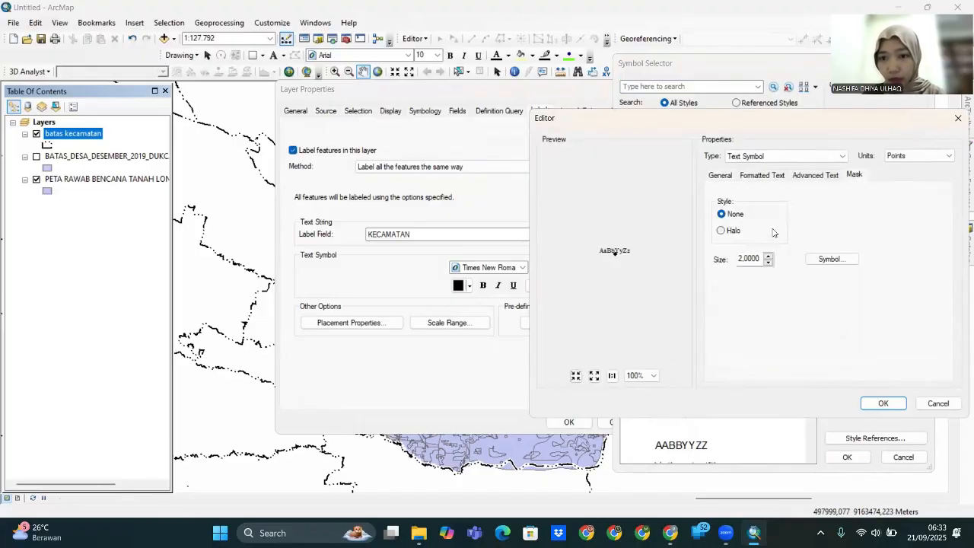
click(721, 231)
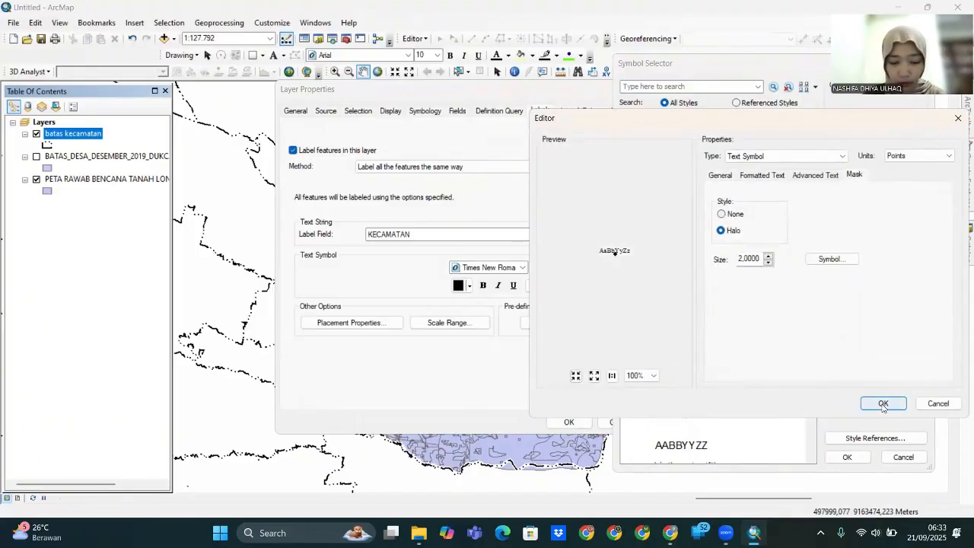
click(883, 405)
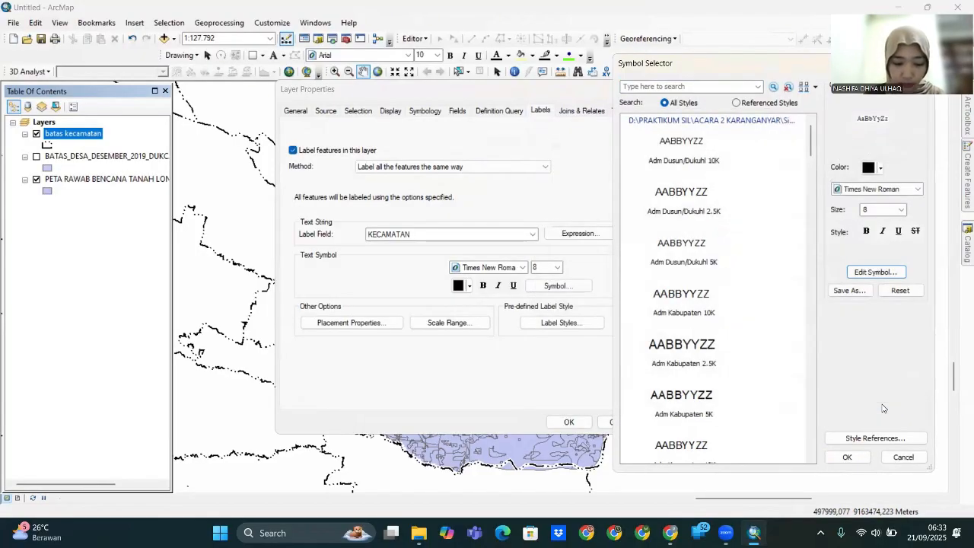
click(847, 457)
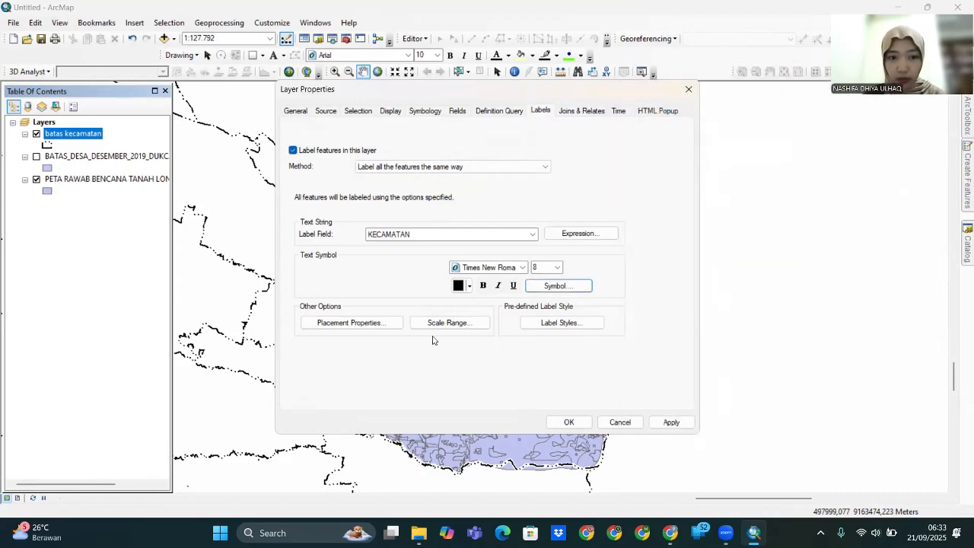
click(344, 326)
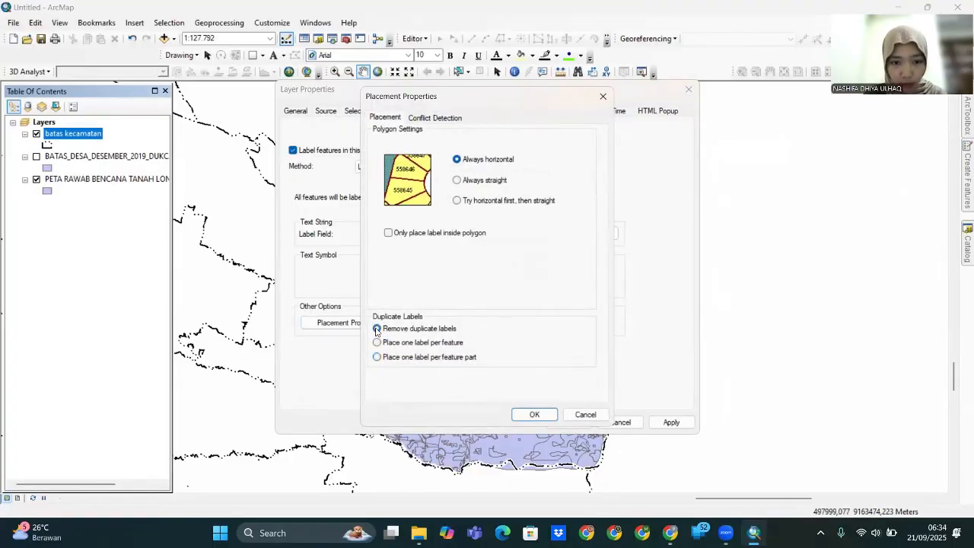
click(547, 417)
click(670, 423)
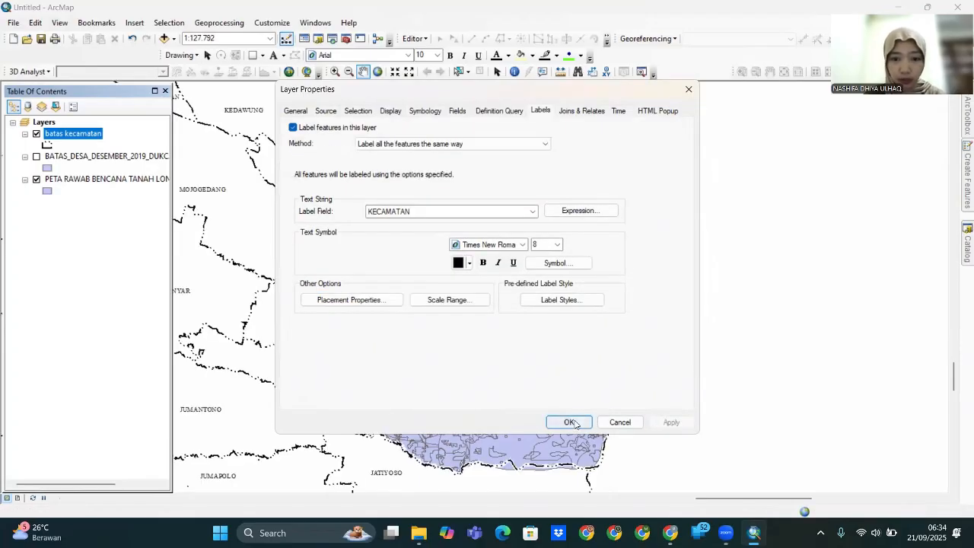
click(570, 423)
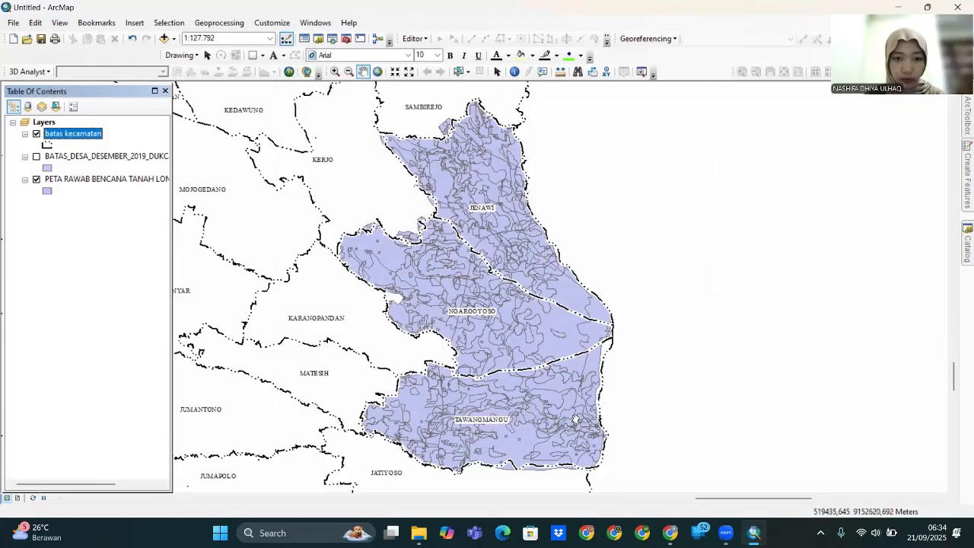
- Start adding new data to the map and browse the folder list
right_click(41, 123)
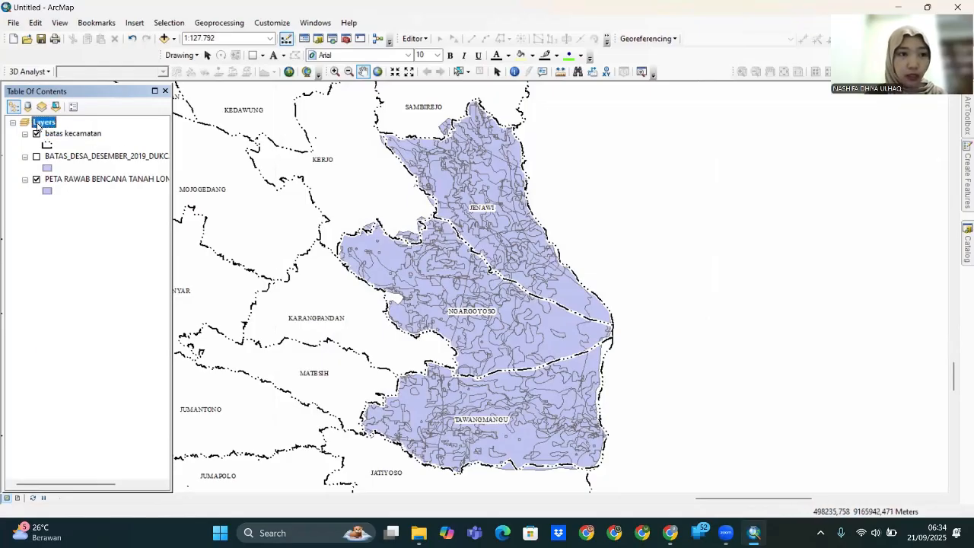
click(76, 133)
click(489, 181)
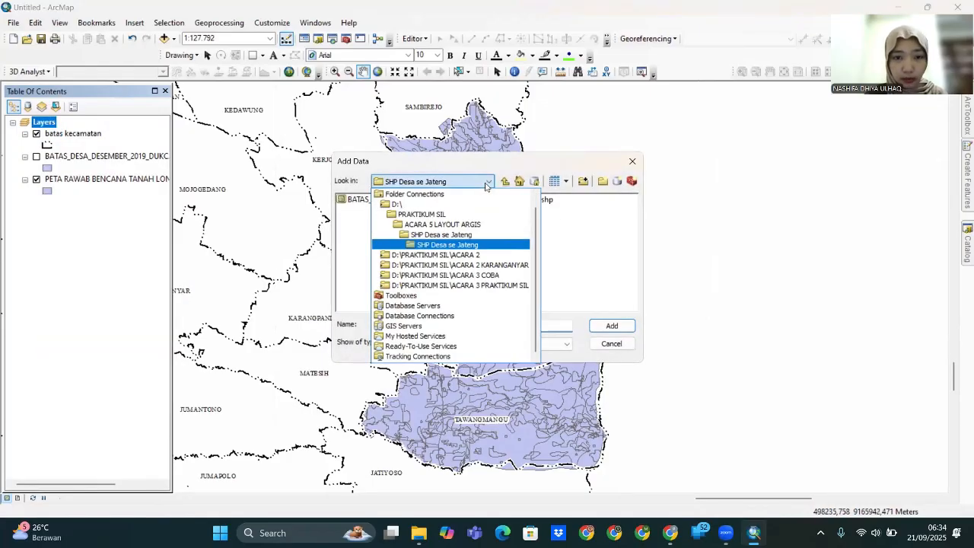
- Add KabupatenKota_DIYJateng.shp from the KabKota_DIYJateng folder in ACARA 5 LAYOUT ARGIS
click(464, 230)
double_click(400, 233)
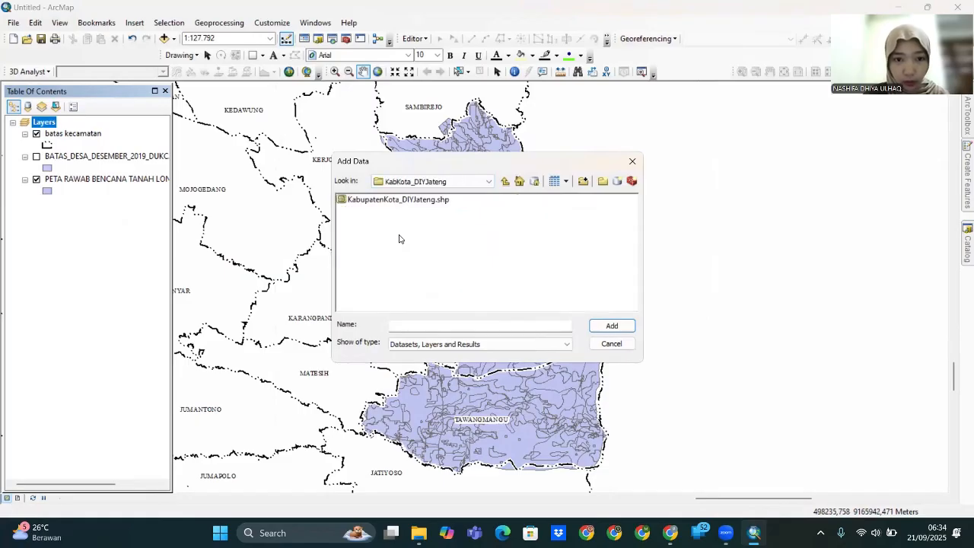
double_click(408, 200)
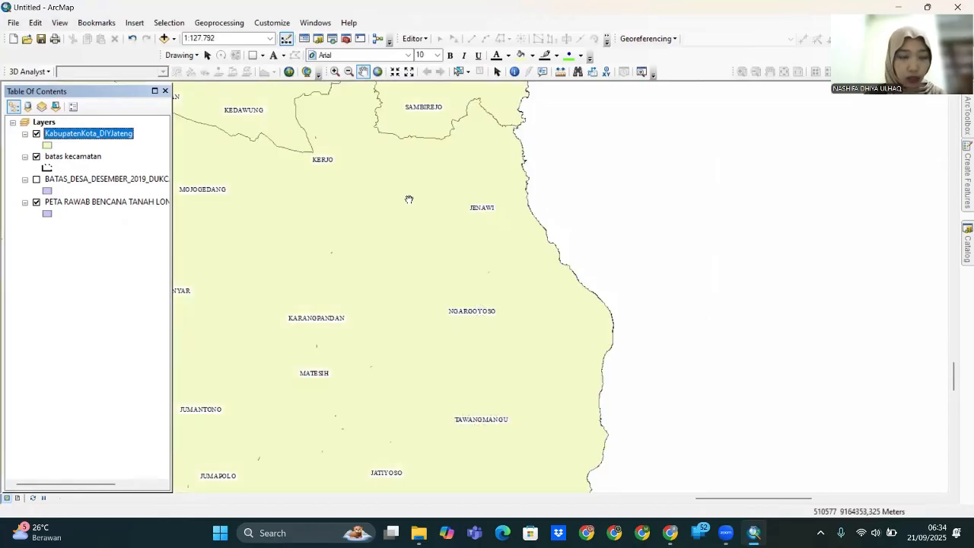
- Give KabupatenKota_DIYJateng no fill and a black Batas Kab/Kota outline, width 3.97
click(47, 145)
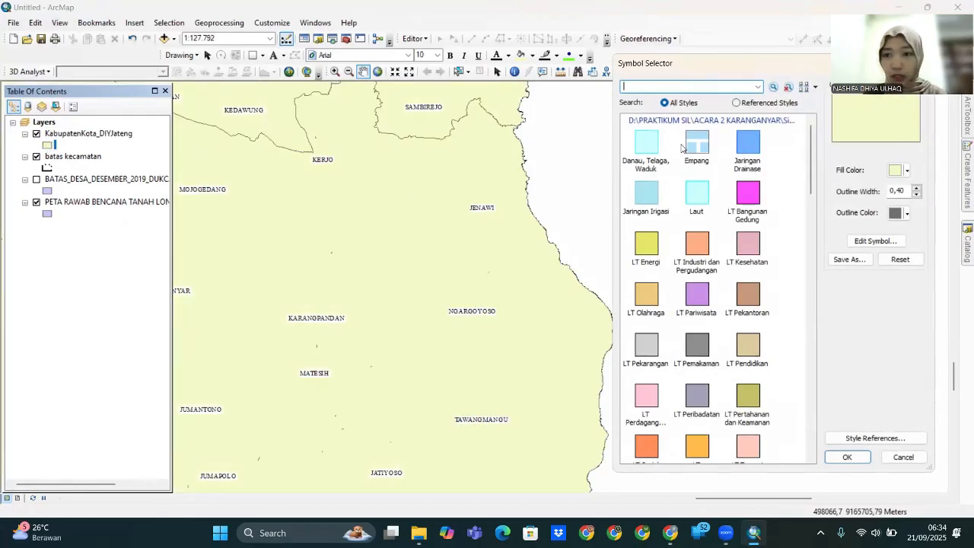
click(896, 170)
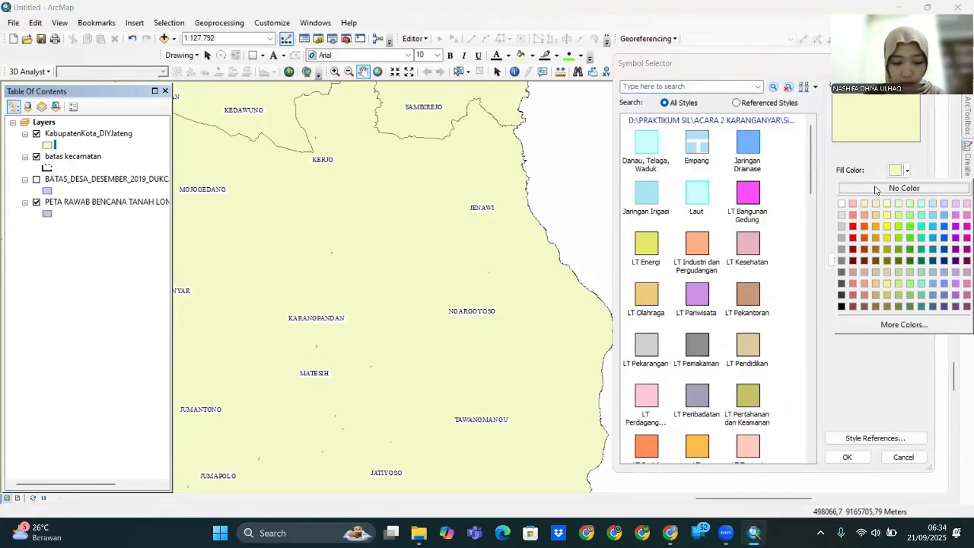
click(876, 188)
click(875, 242)
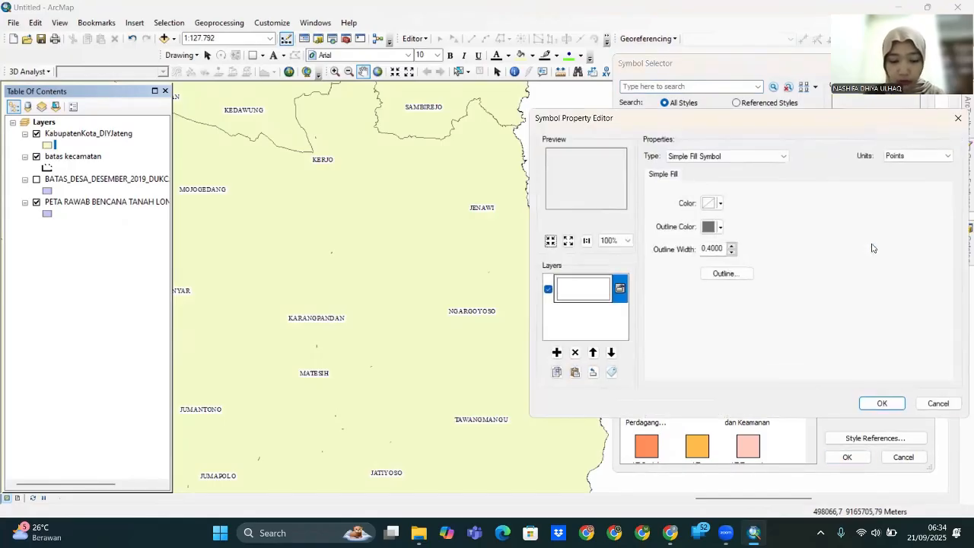
click(731, 275)
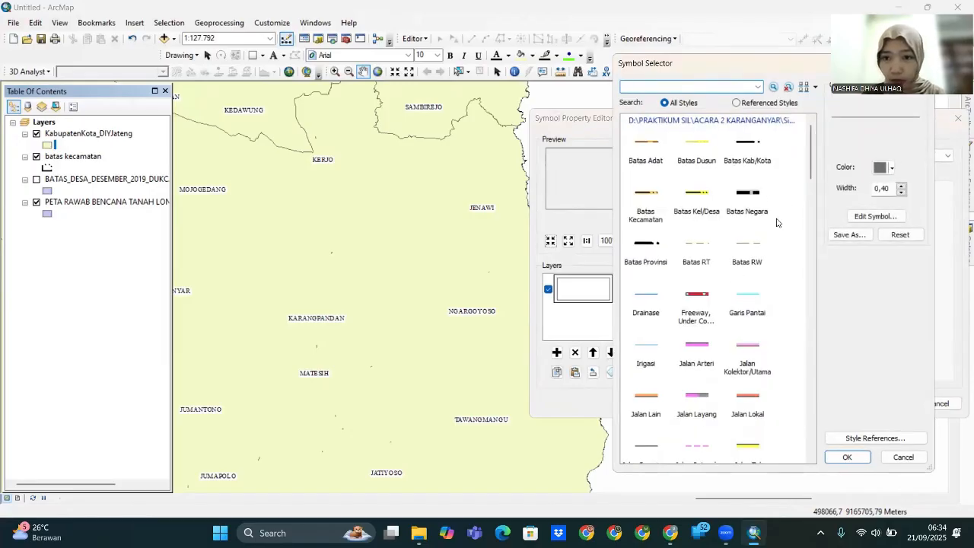
click(759, 144)
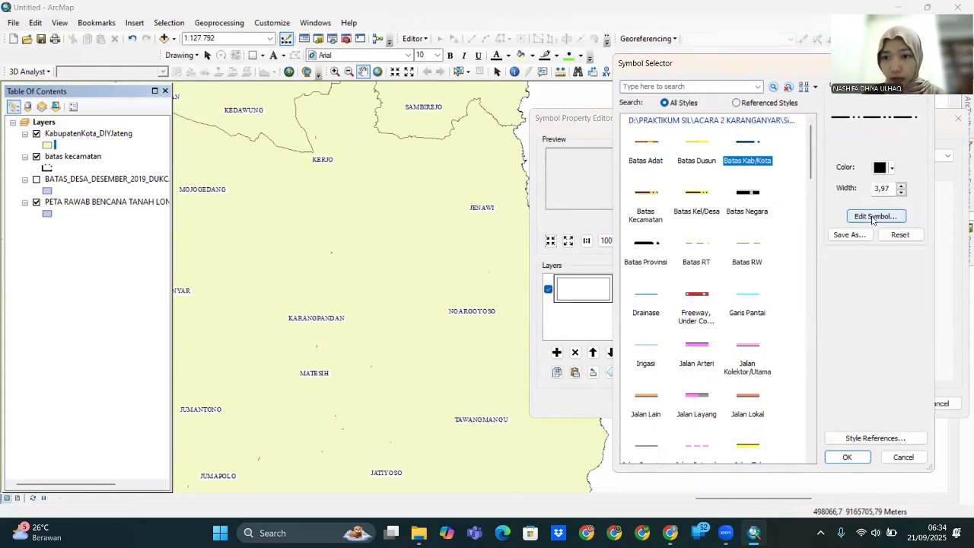
click(859, 459)
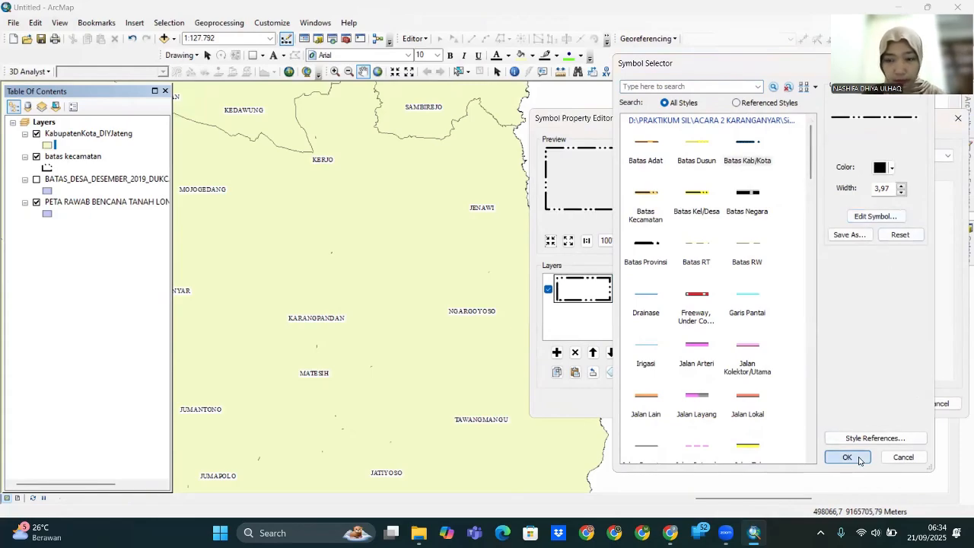
click(887, 403)
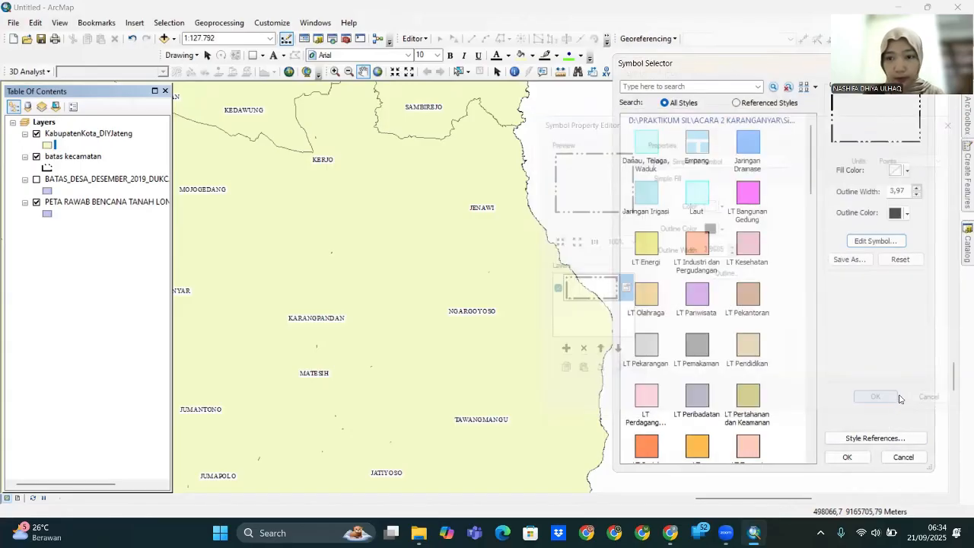
click(847, 457)
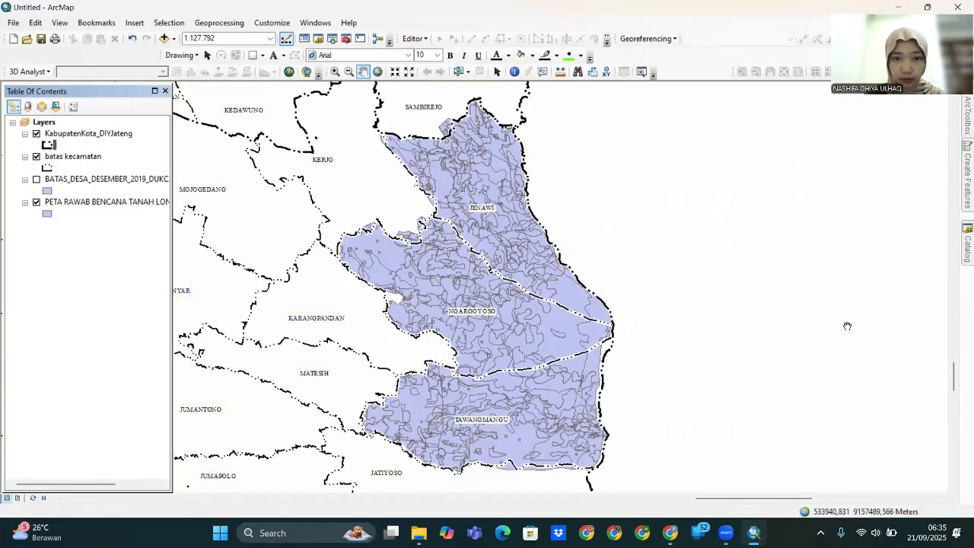
- Turn on KabupatenKota_DIYJateng labels and set their font to Times New Roman
right_click(80, 135)
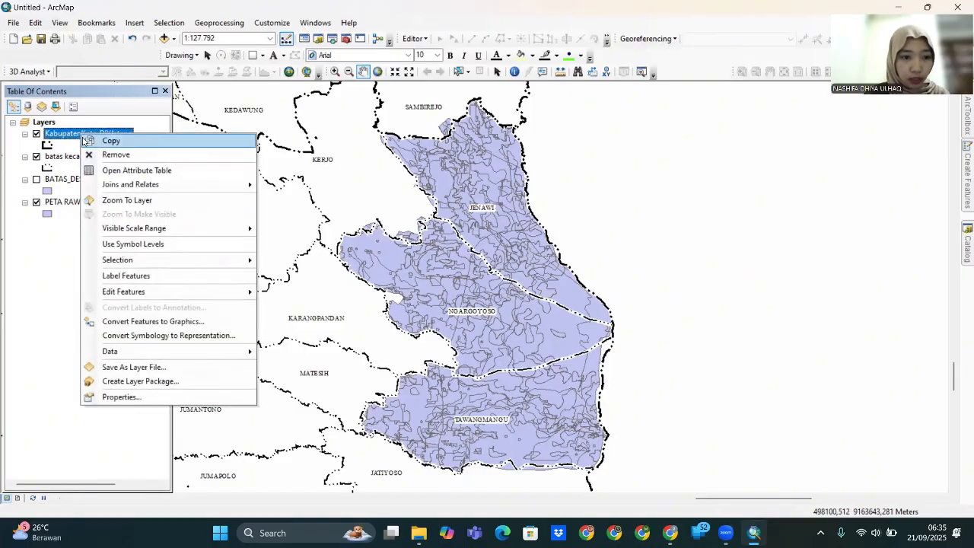
click(213, 399)
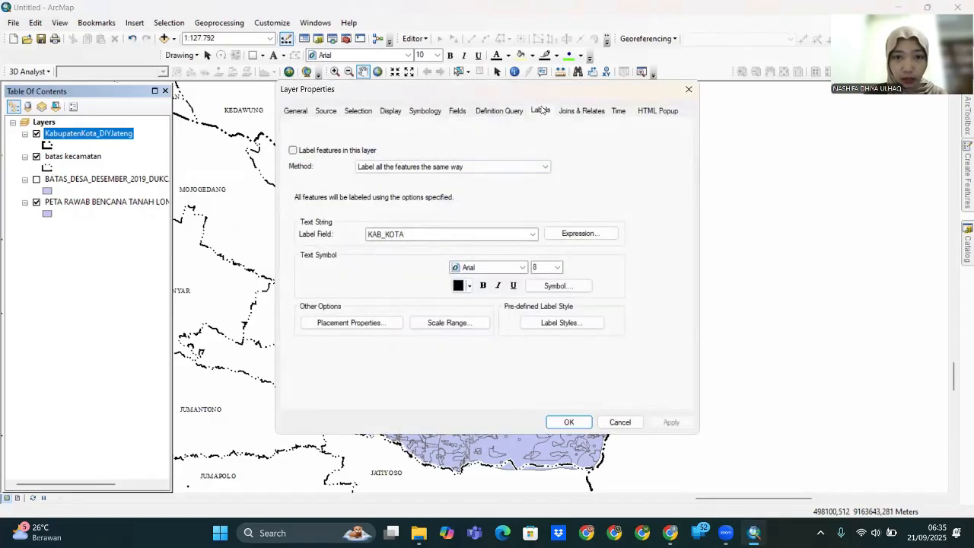
click(293, 153)
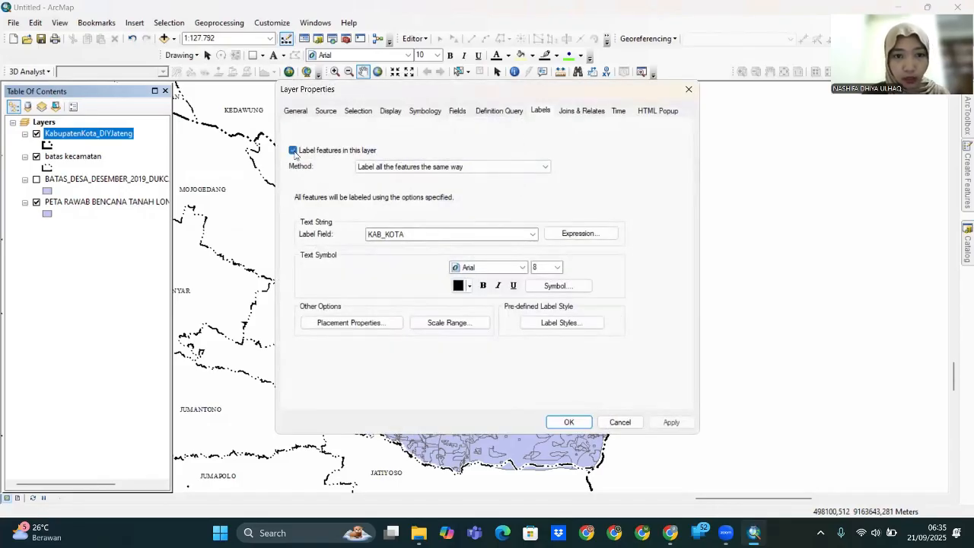
click(523, 267)
click(504, 269)
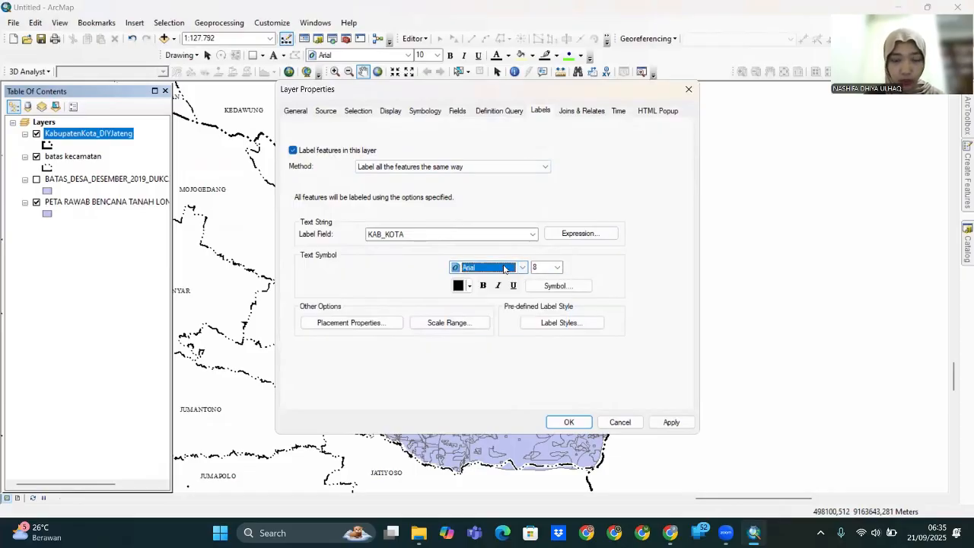
text(ti)
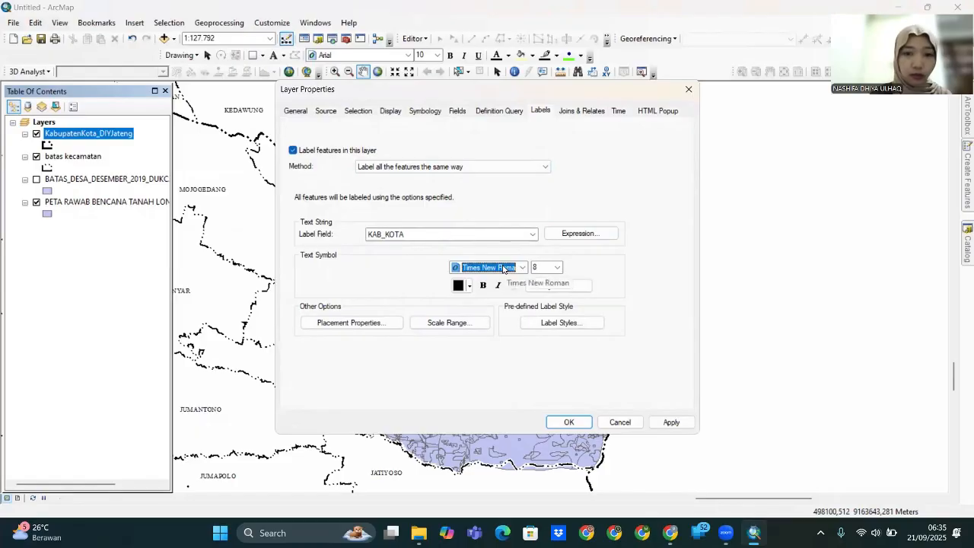
- Add a halo mask to the KAB_KOTA labels, remove duplicate labels, and apply
click(574, 287)
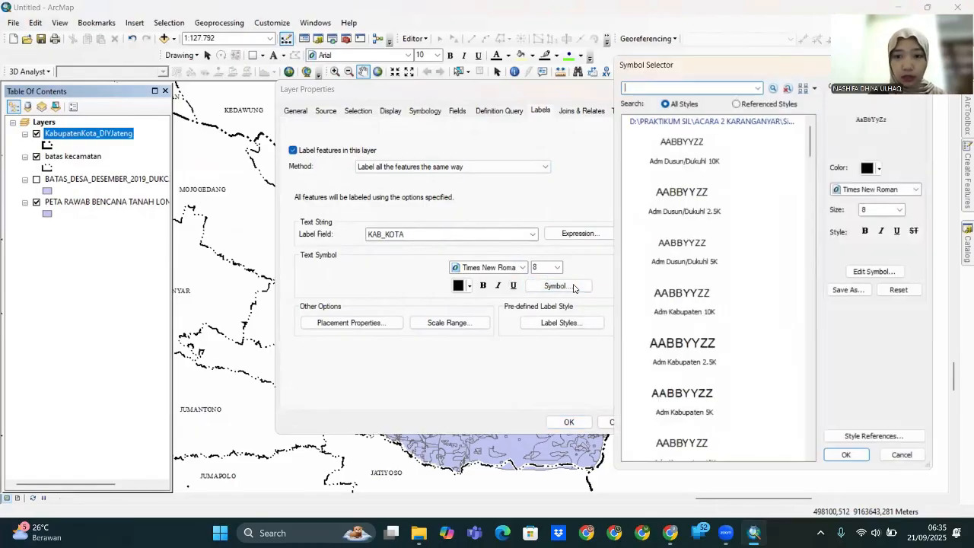
click(894, 274)
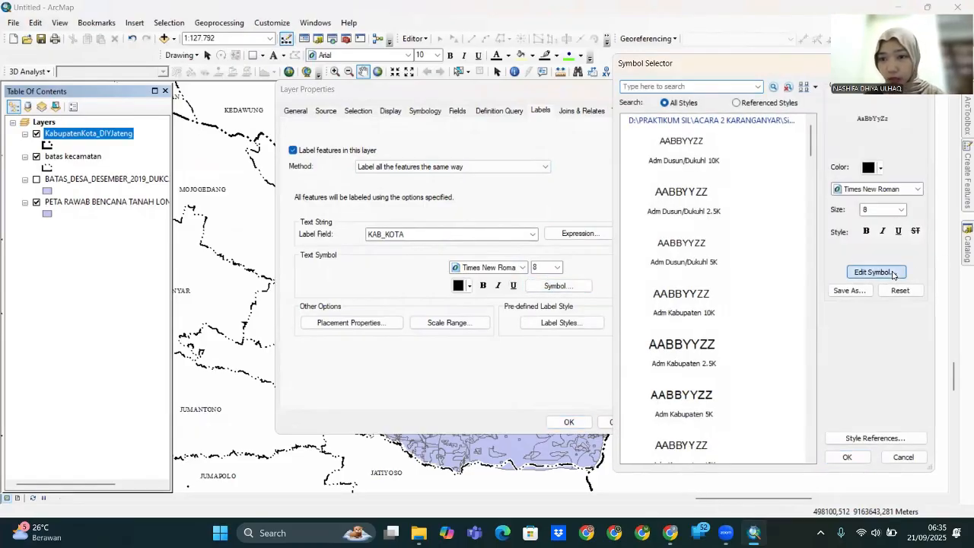
click(847, 176)
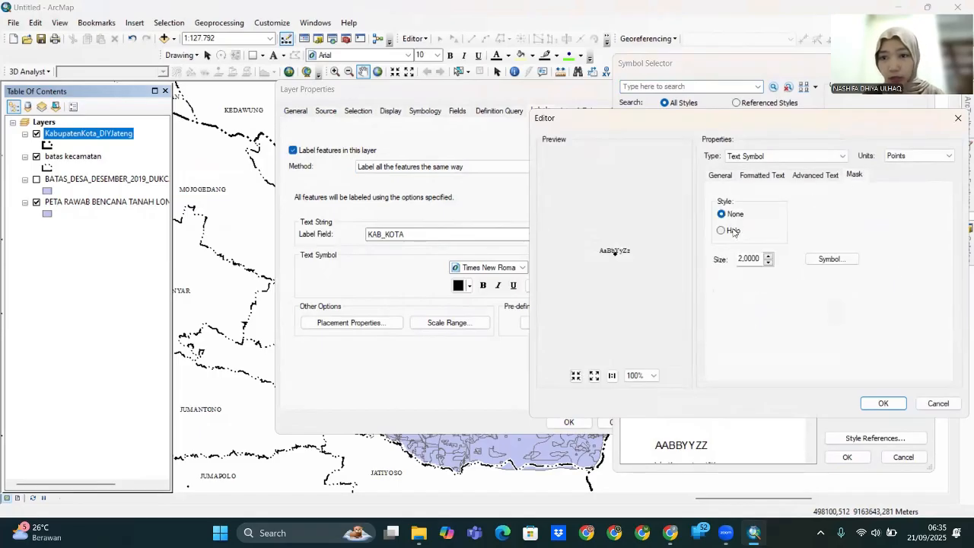
click(722, 230)
click(883, 403)
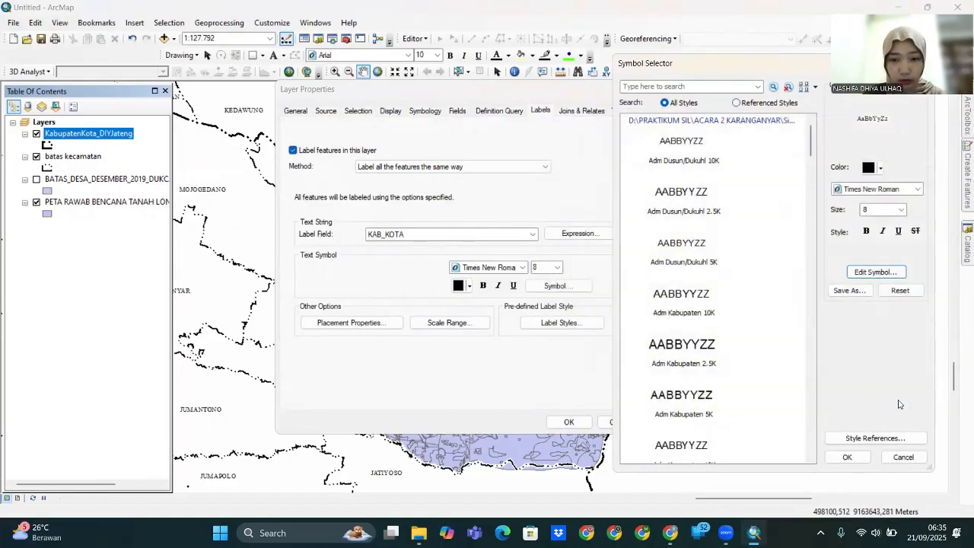
click(849, 457)
click(309, 325)
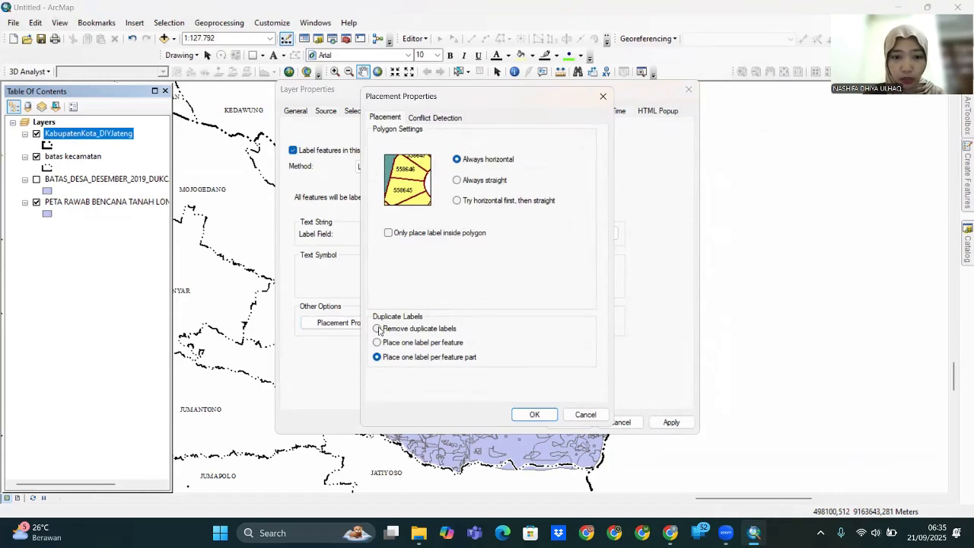
click(378, 329)
click(534, 414)
click(672, 422)
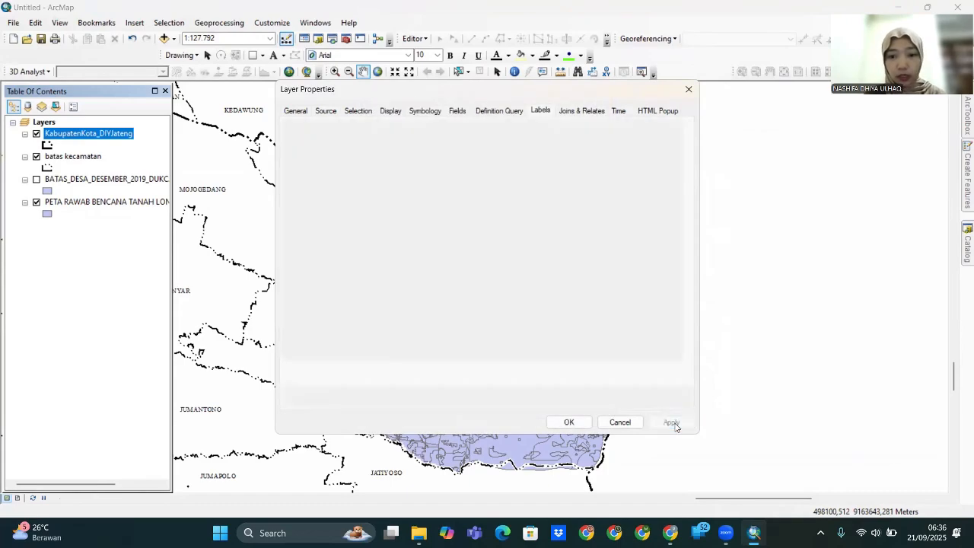
click(568, 422)
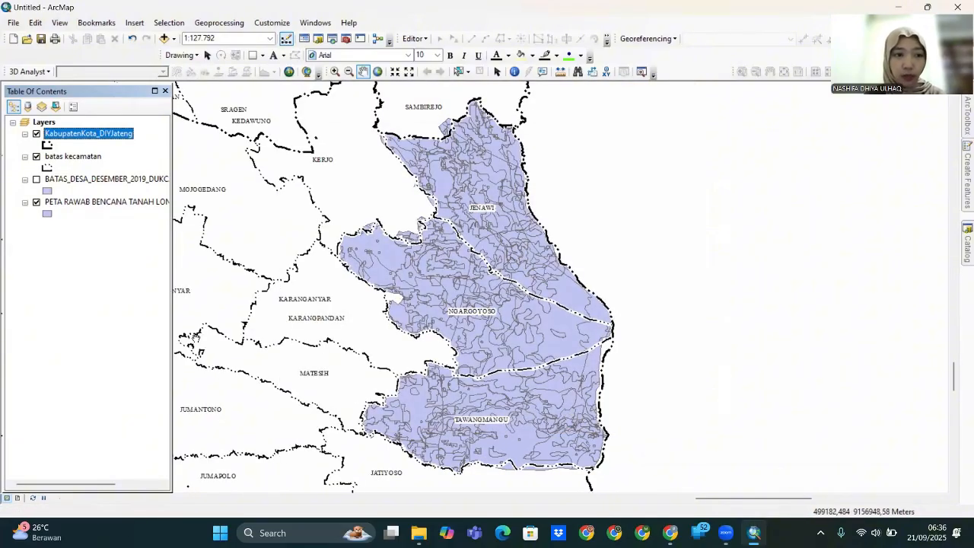
- Add the KONTUR_LN_25K contour shapefile from the ACARA 5 LAYOUT ARGIS folder
click(44, 123)
right_click(51, 124)
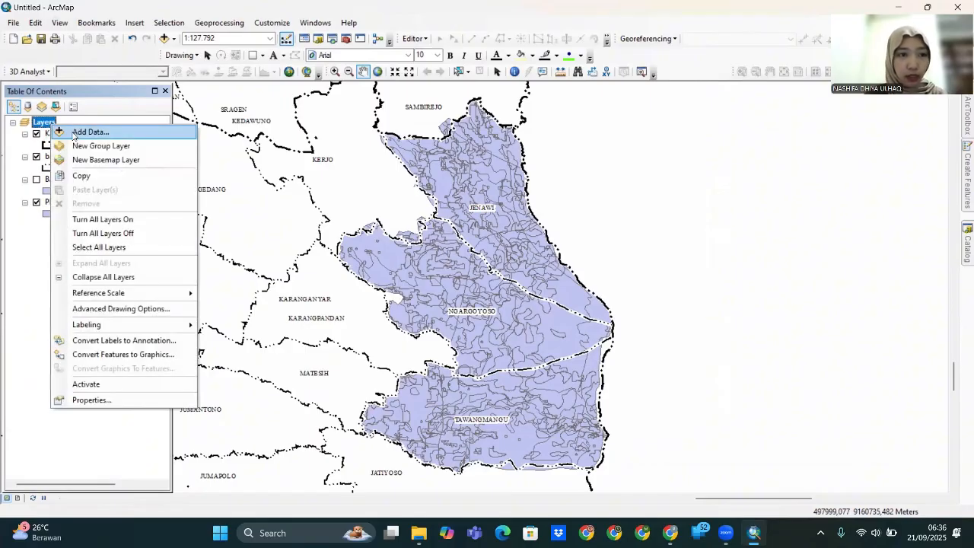
click(76, 133)
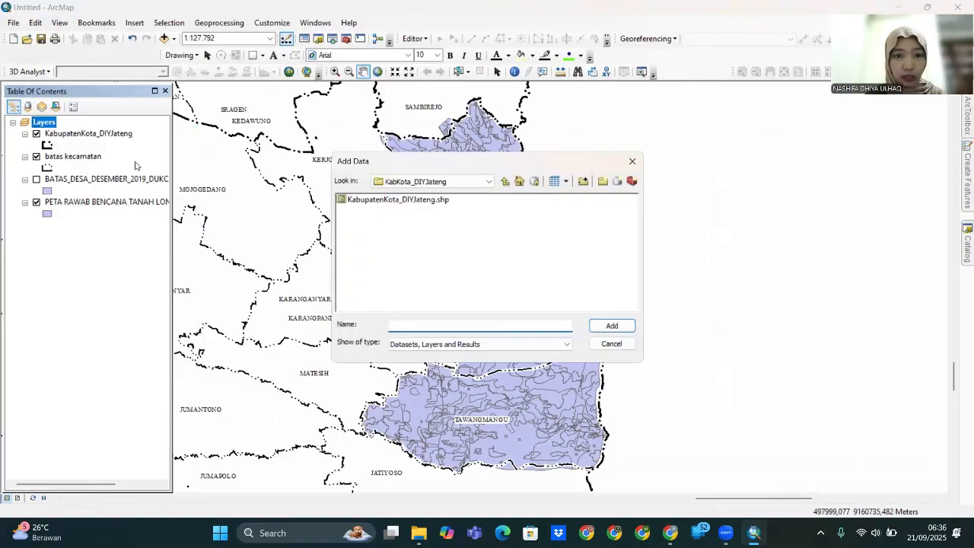
click(488, 181)
click(457, 232)
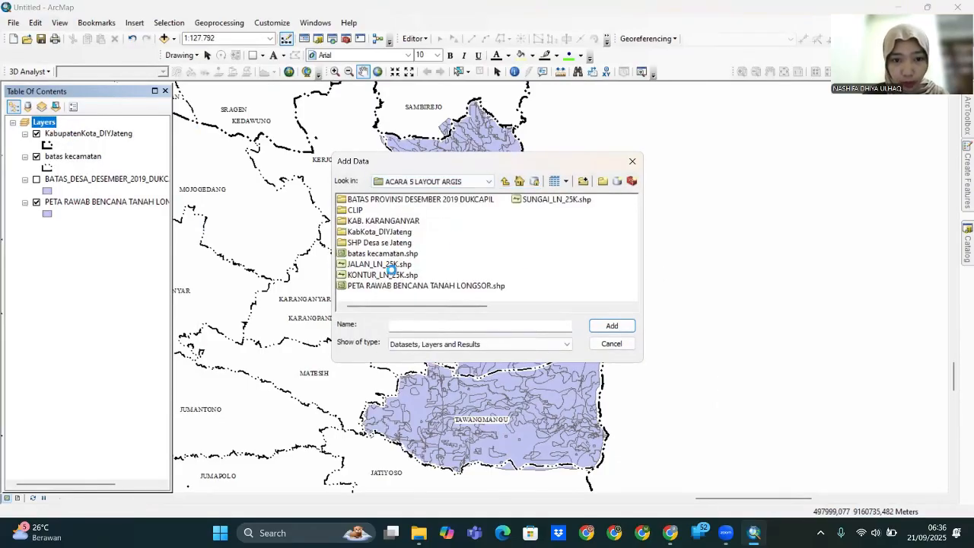
click(358, 275)
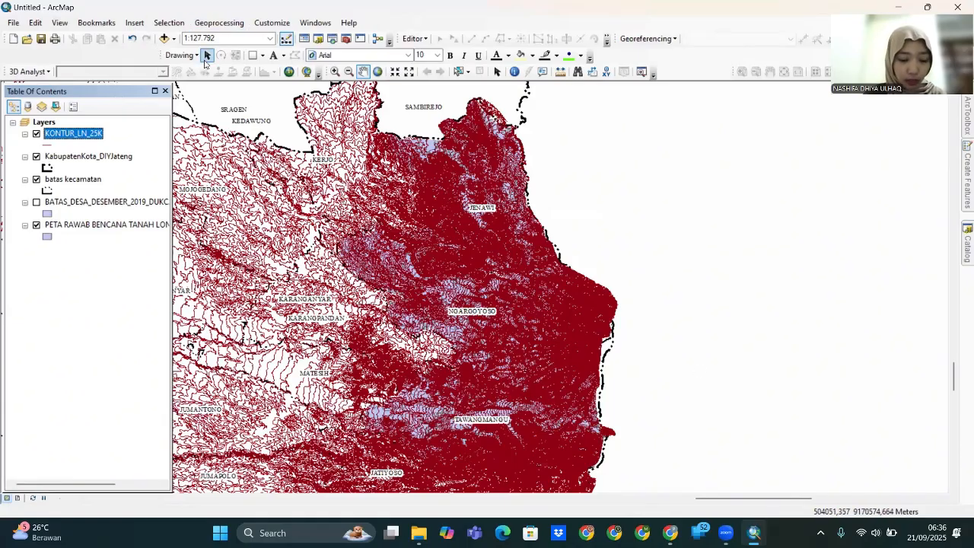
- Clip KONTUR_LN_25K to the PETA RAWAB BENCANA TANAH LONGSOR area, saving CLIP\clip kontur
click(216, 23)
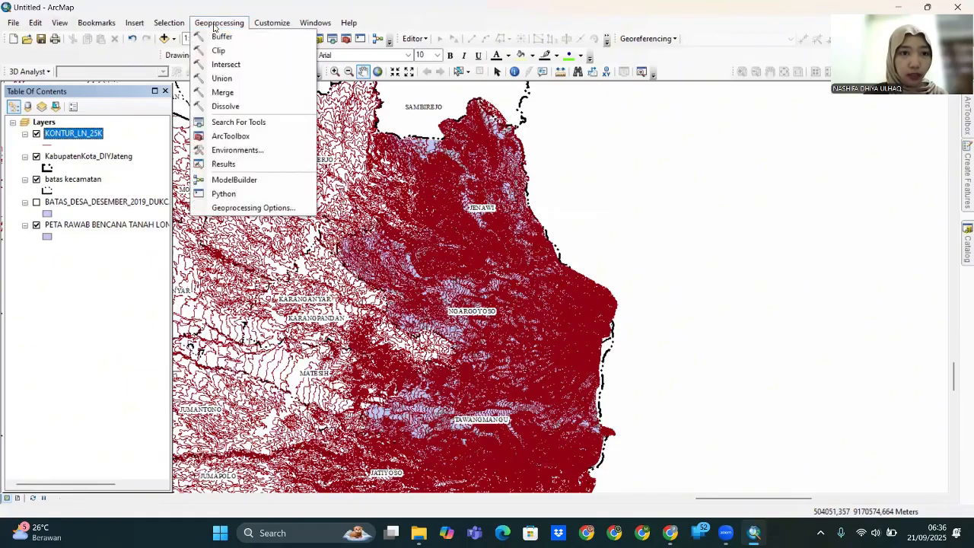
click(223, 51)
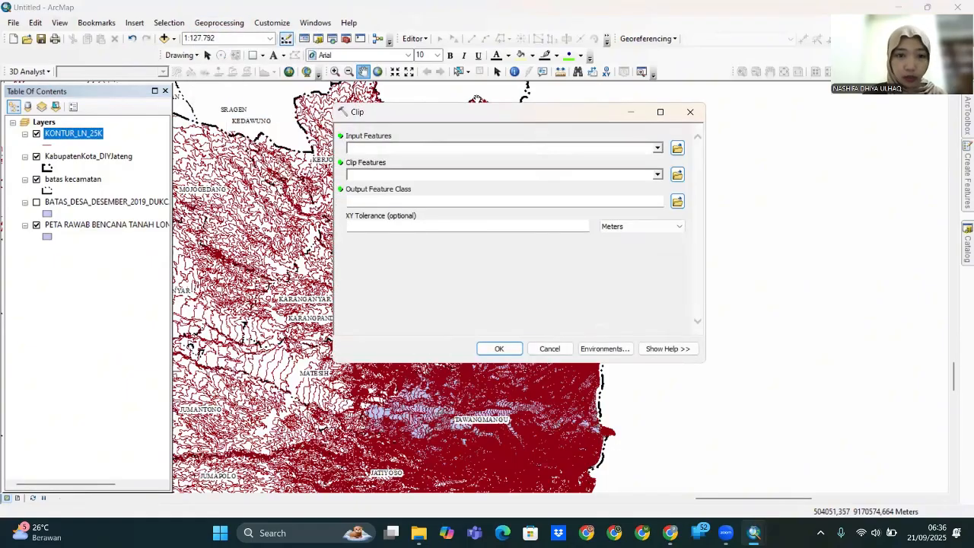
click(657, 148)
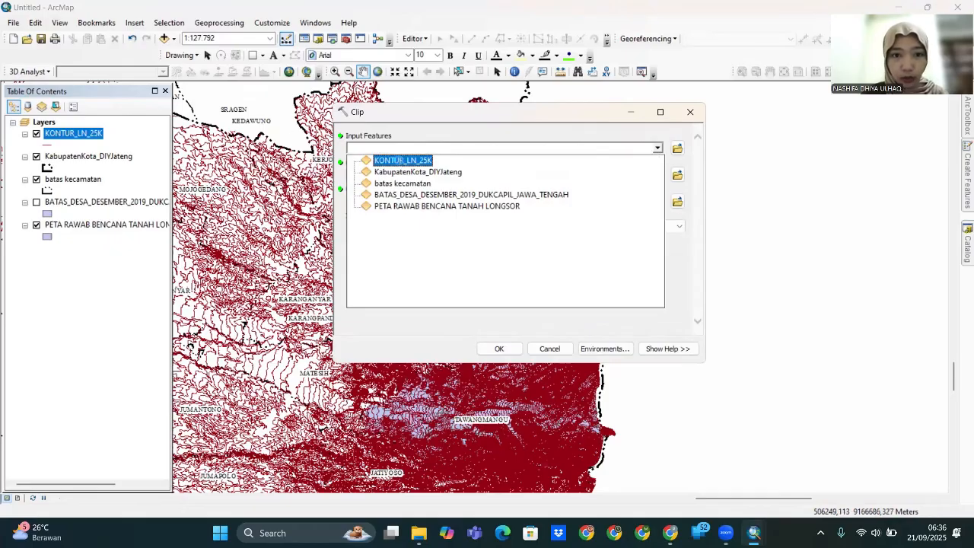
click(401, 161)
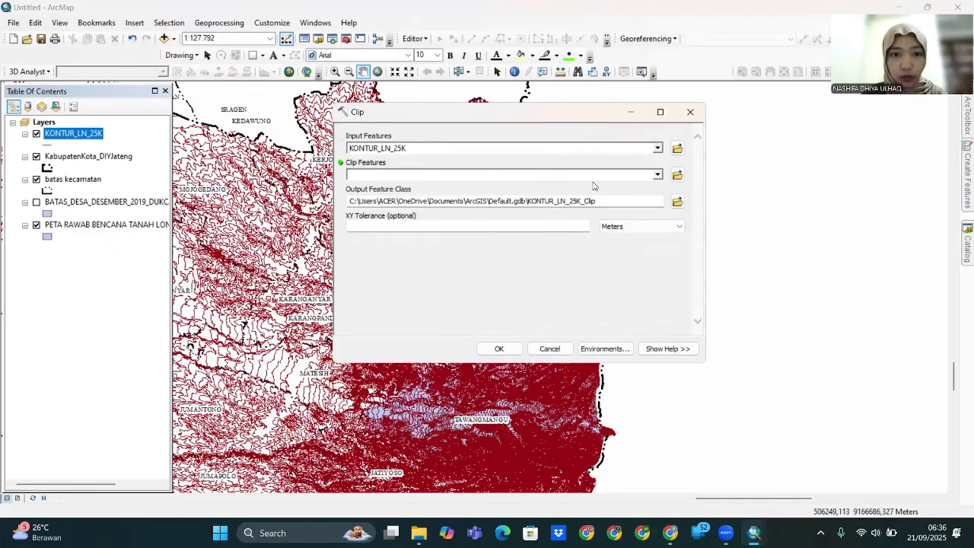
click(658, 175)
click(451, 236)
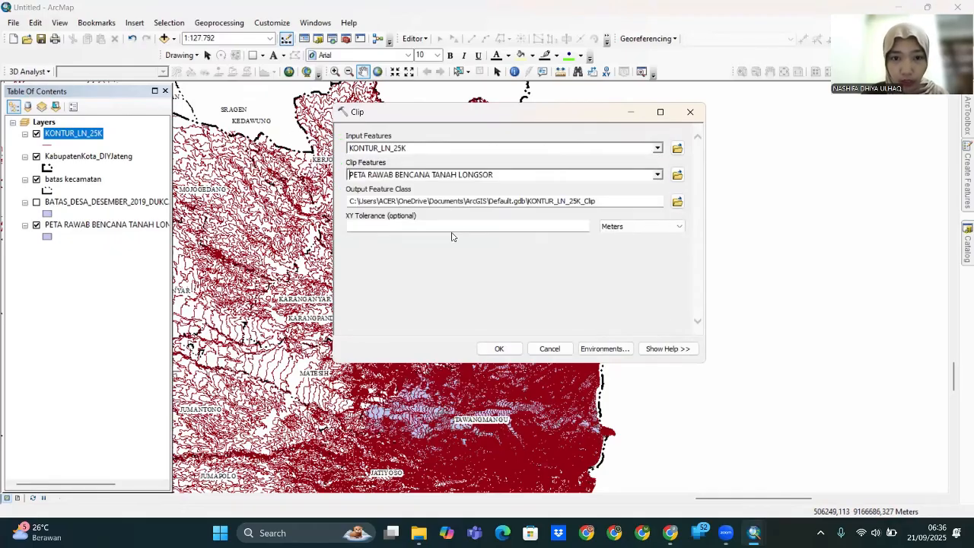
click(678, 201)
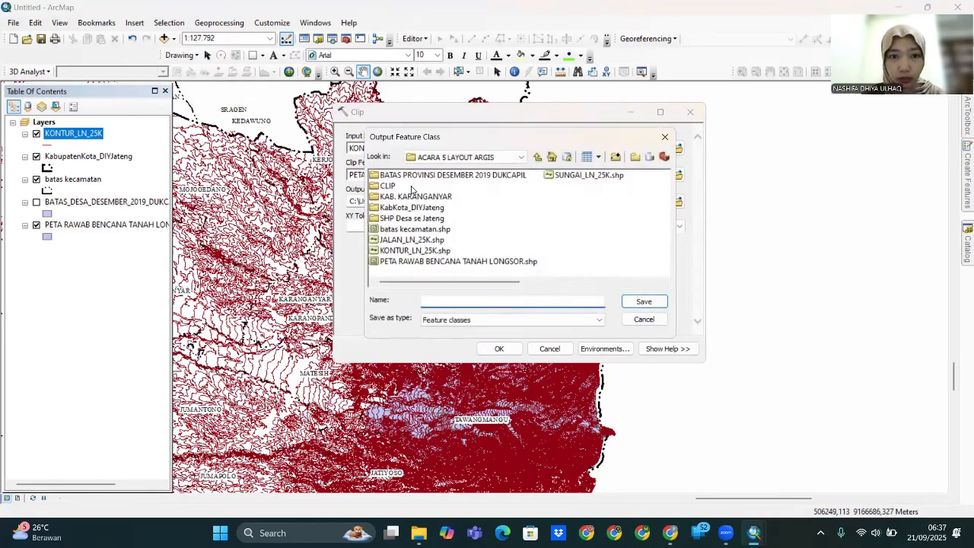
click(388, 187)
double_click(388, 187)
click(470, 303)
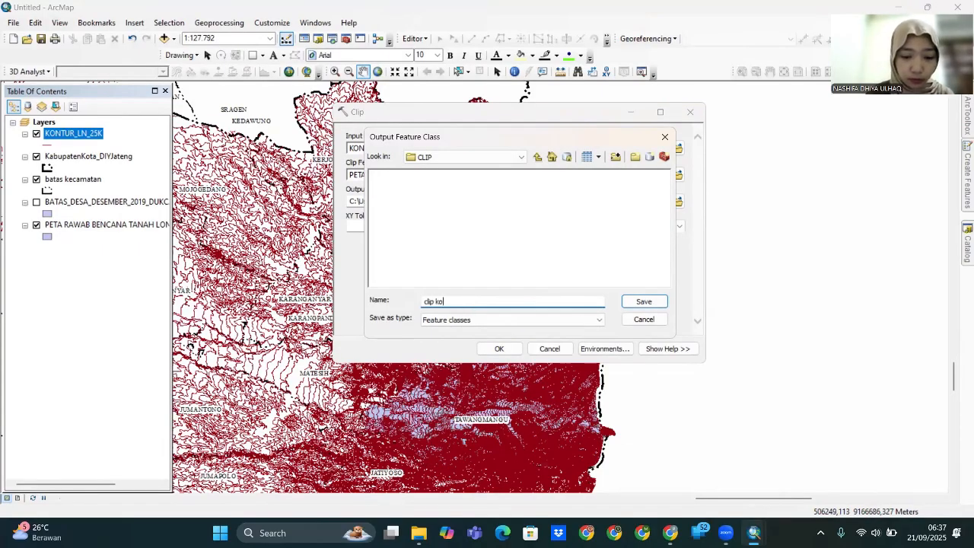
text(clip kontur)
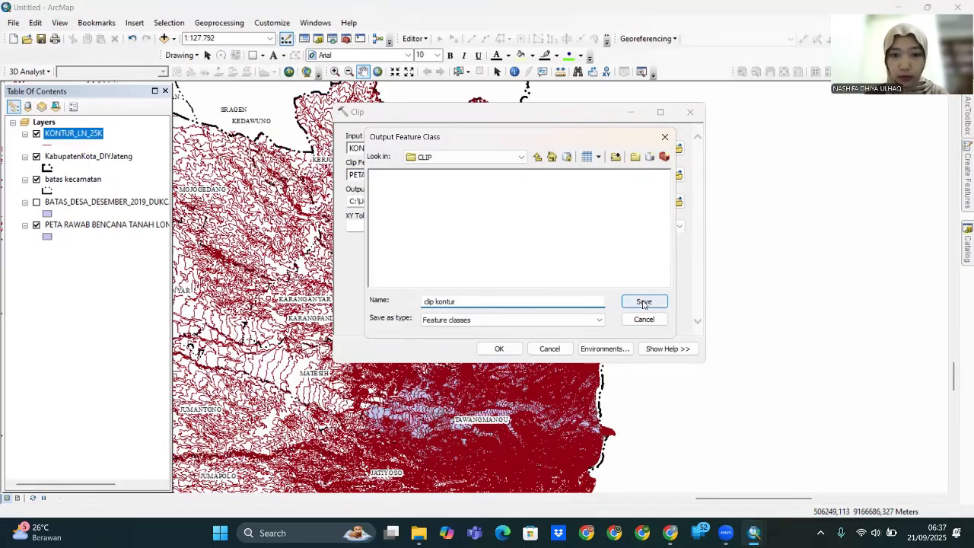
click(644, 301)
click(500, 349)
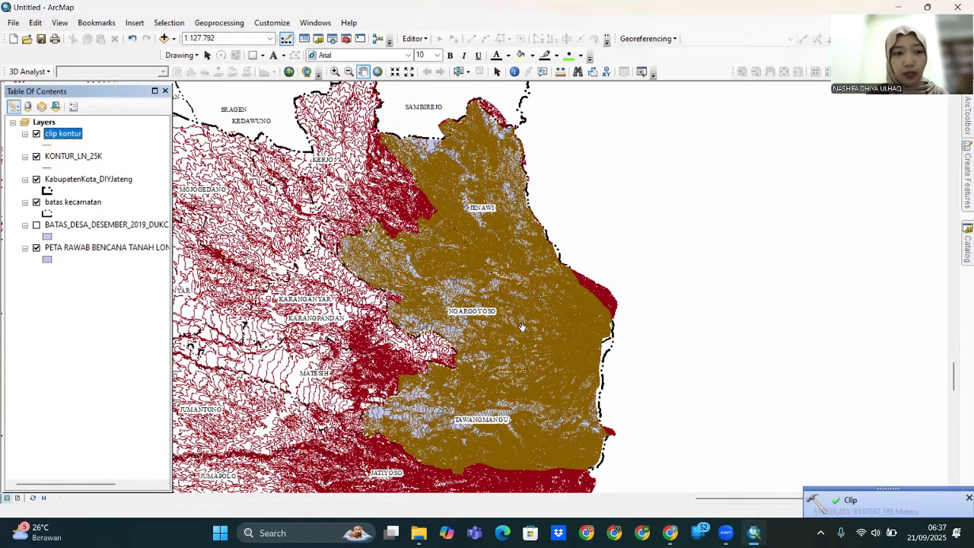
- Add the SUNGAI_LN_25K river shapefile to the map
click(44, 121)
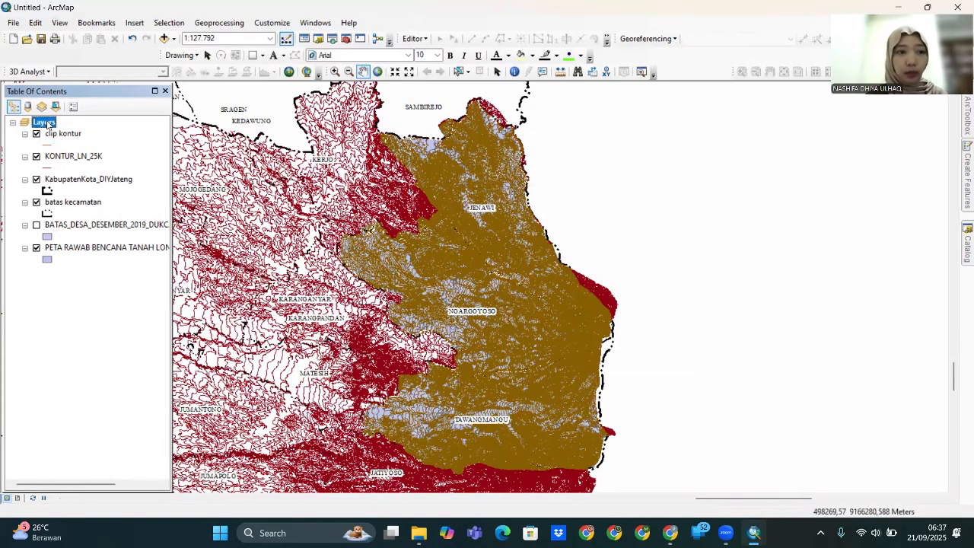
right_click(47, 123)
click(91, 130)
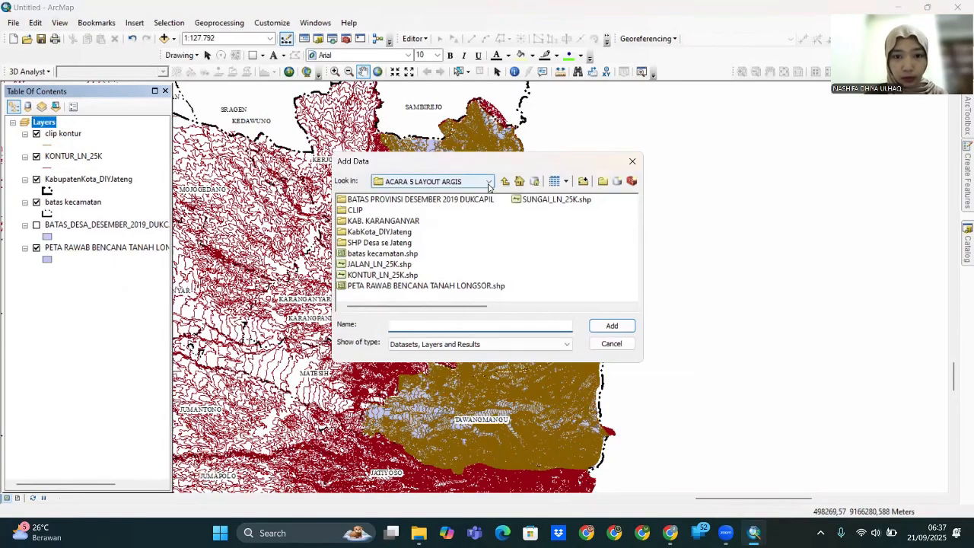
click(536, 200)
click(612, 326)
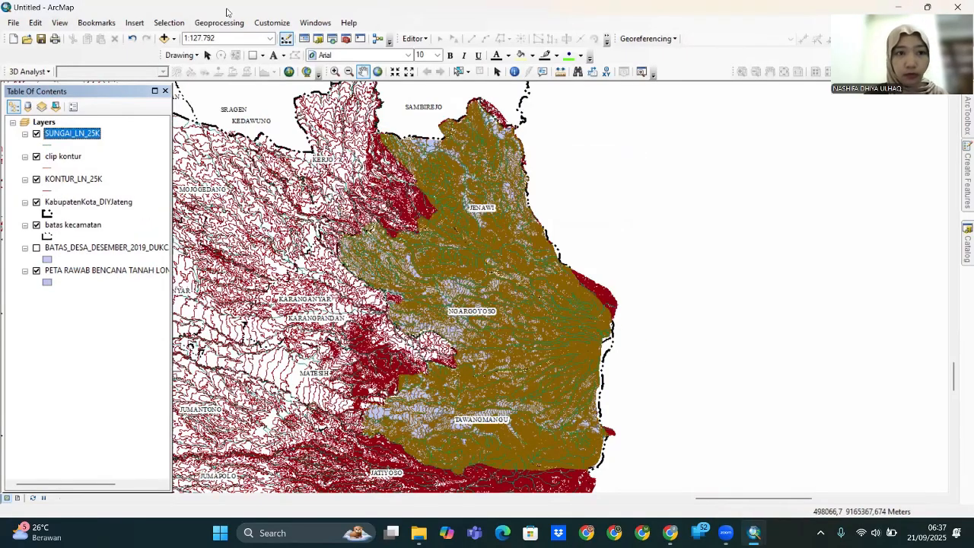
- Clip SUNGAI_LN_25K to the landslide hazard area as clip sungai
click(219, 22)
click(222, 52)
click(658, 148)
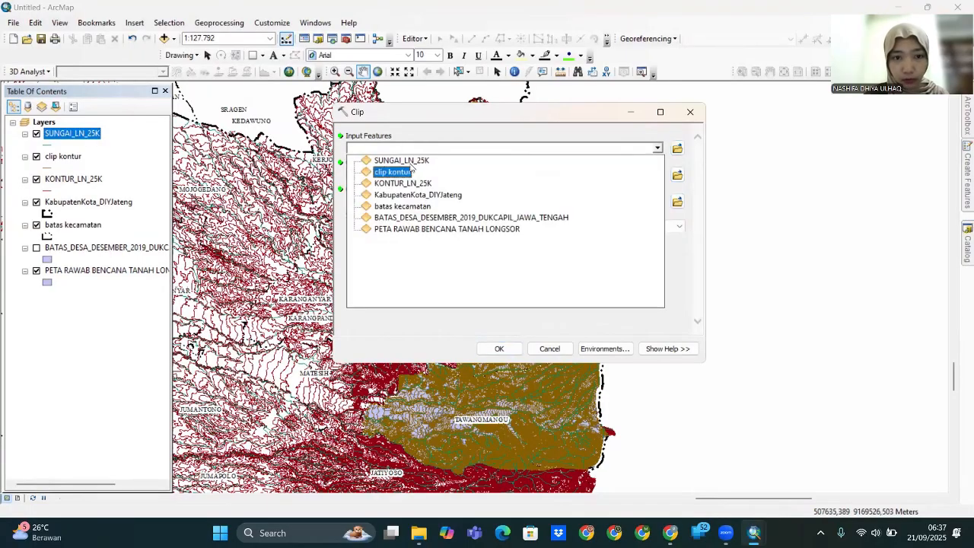
click(401, 159)
click(658, 174)
click(440, 255)
click(677, 201)
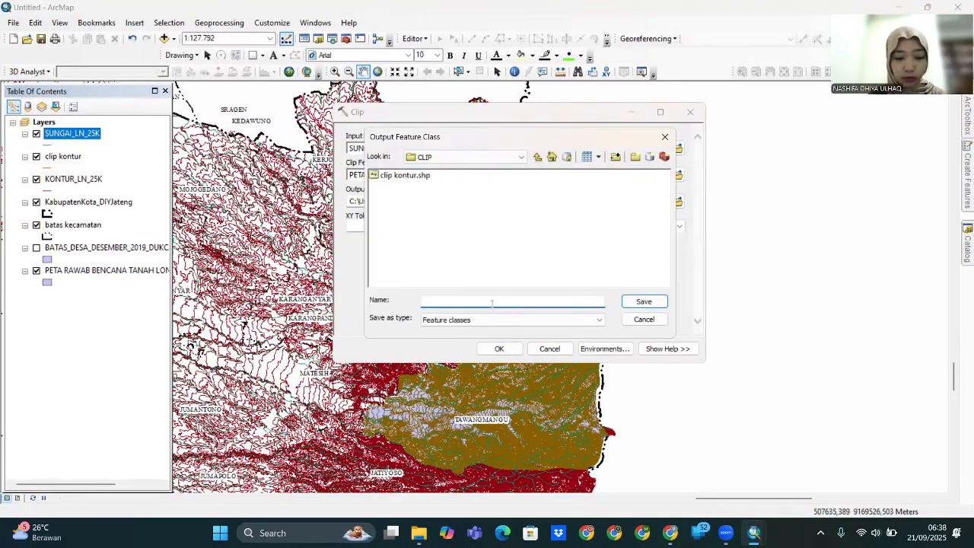
click(644, 302)
click(499, 349)
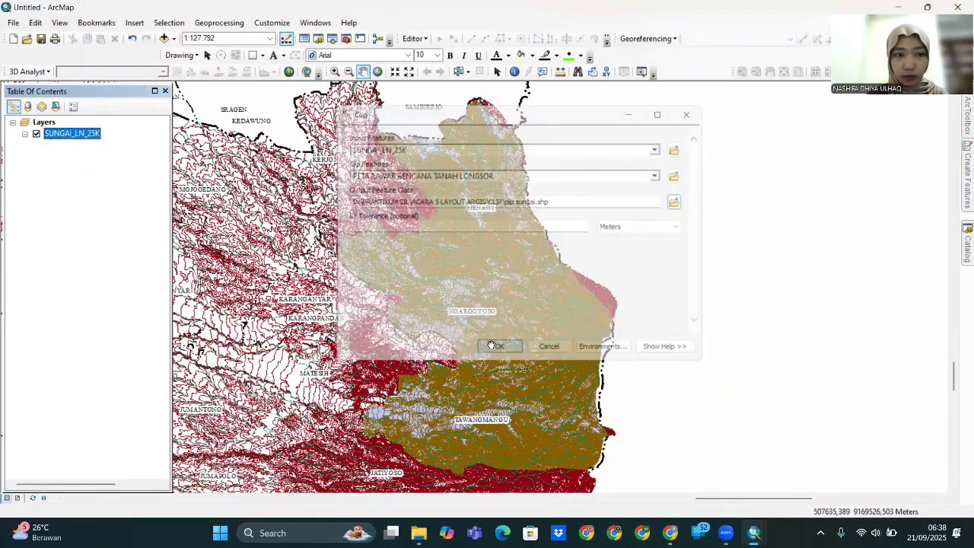
- Add the JALAN_LN_25K road shapefile to the map
right_click(43, 122)
click(93, 130)
click(411, 268)
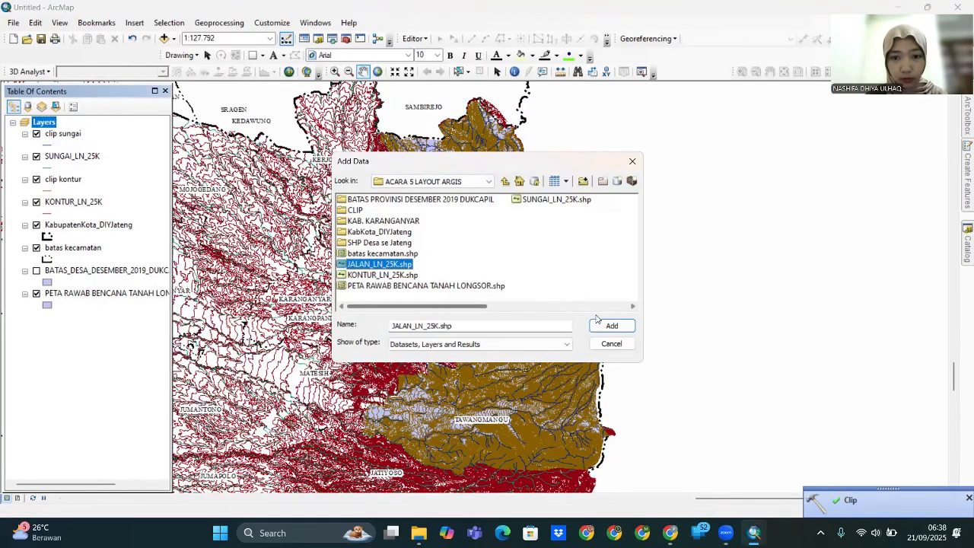
click(613, 325)
- Clip JALAN_LN_25K to the PETA RAWAB BENCANA TANAH LONGSOR area as clip jalan
click(209, 23)
click(214, 51)
click(657, 148)
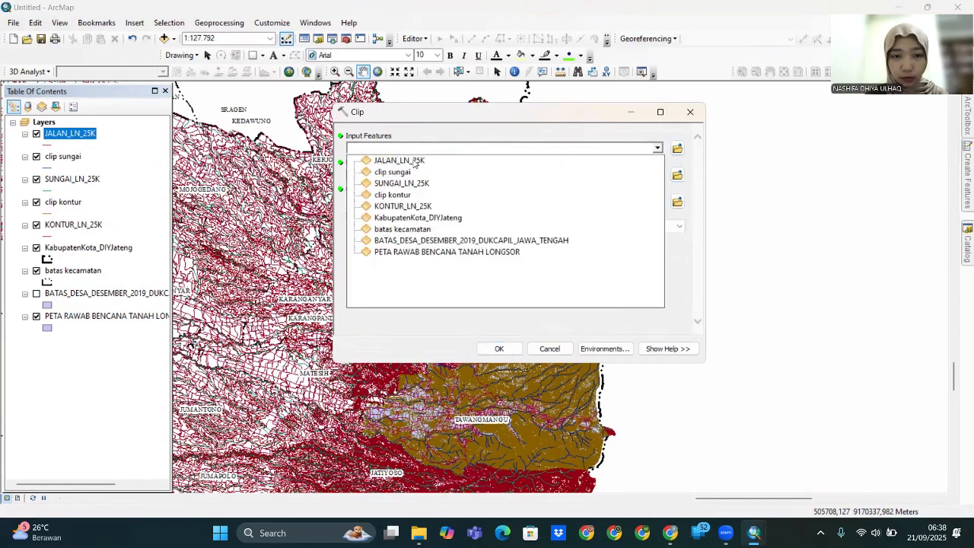
click(416, 160)
click(657, 175)
click(472, 278)
click(677, 202)
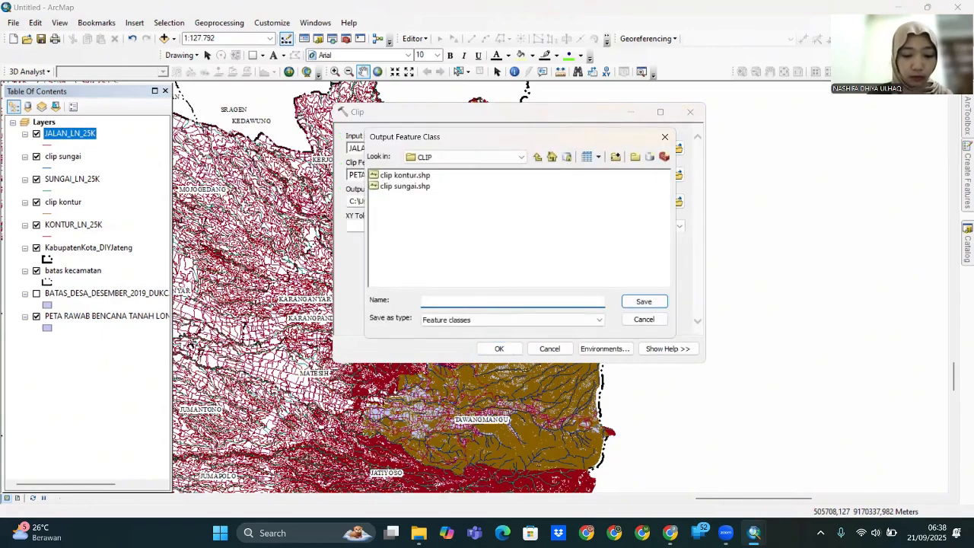
text(clip jalan)
click(643, 302)
click(499, 348)
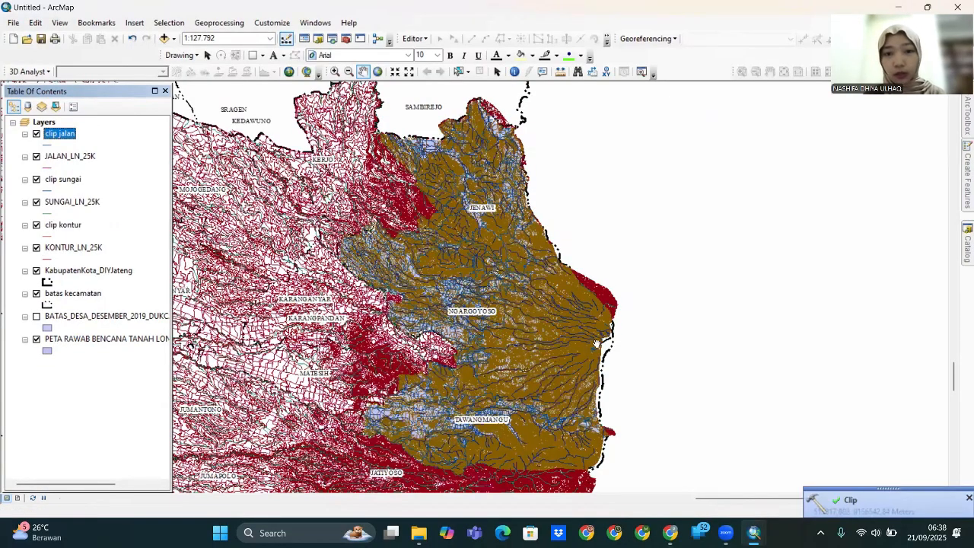
- Hide the unclipped road, contour and river layers
click(35, 157)
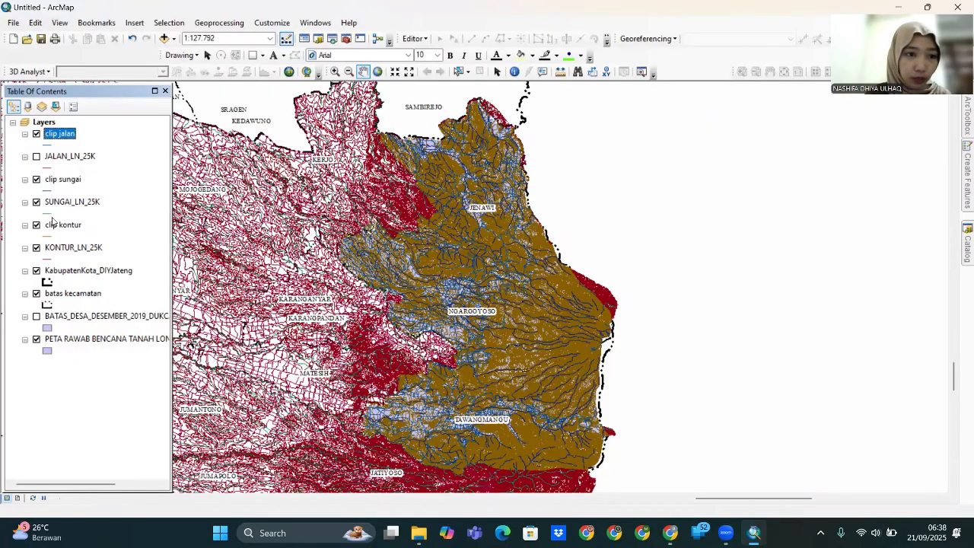
click(36, 248)
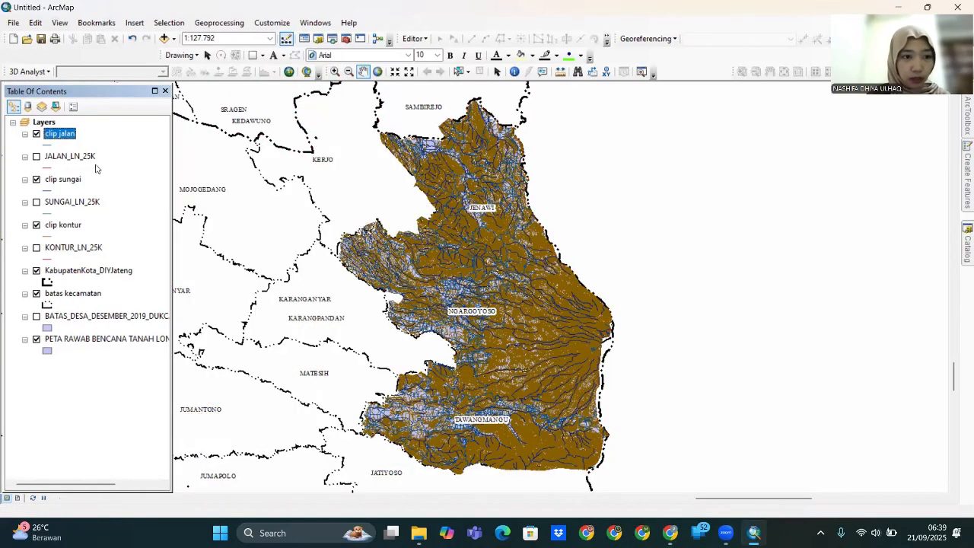
right_click(60, 137)
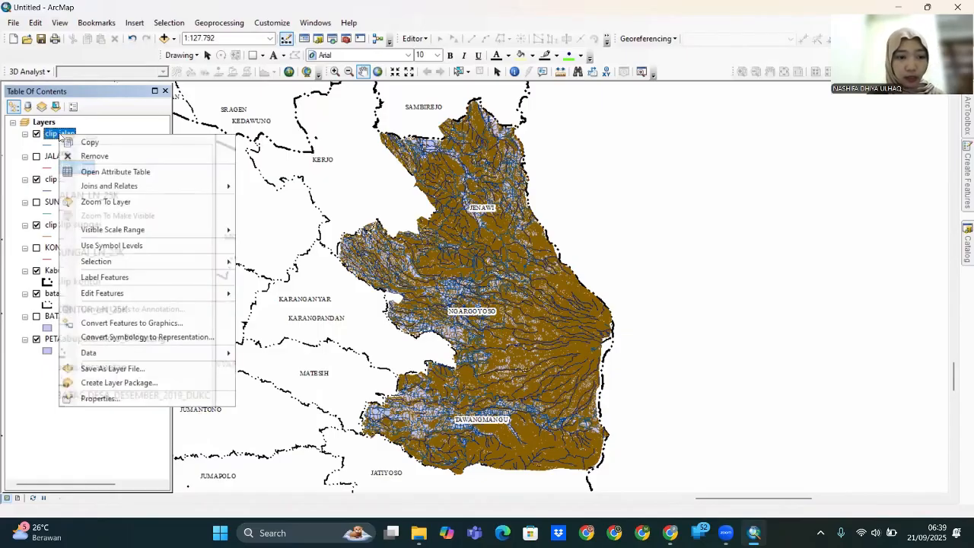
- Symbolise clip jalan by unique REMARK values, removing Jalan Lain, Jalan Lokal and Jalan Setapak
click(129, 401)
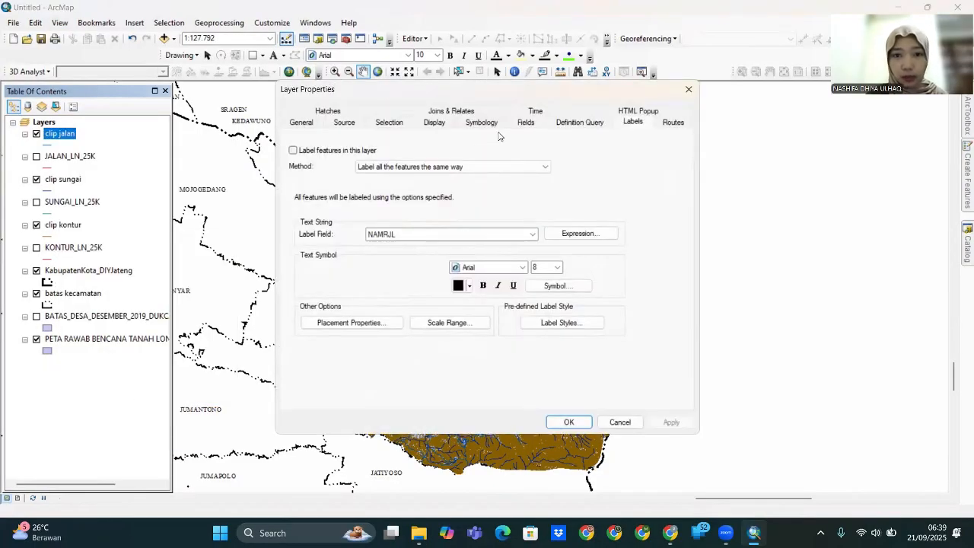
click(492, 122)
click(307, 166)
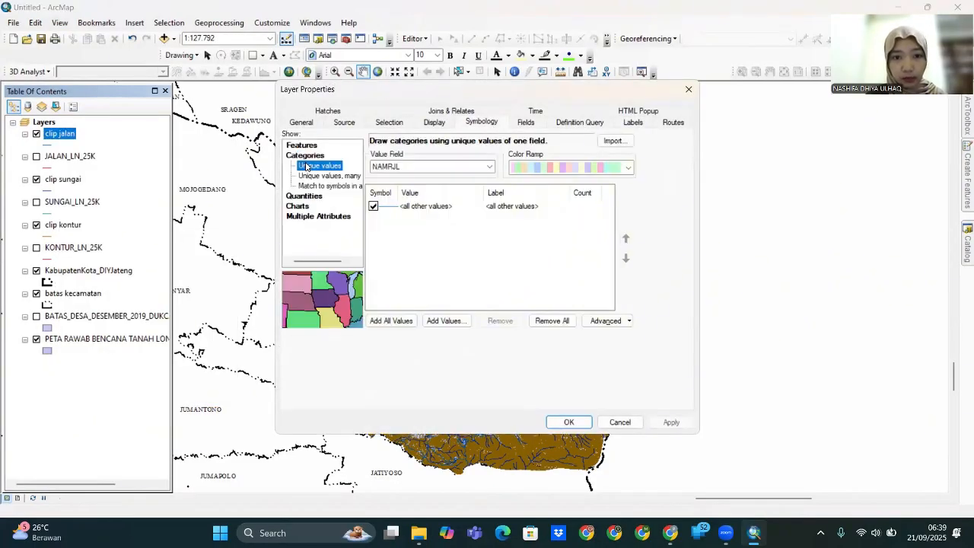
click(455, 167)
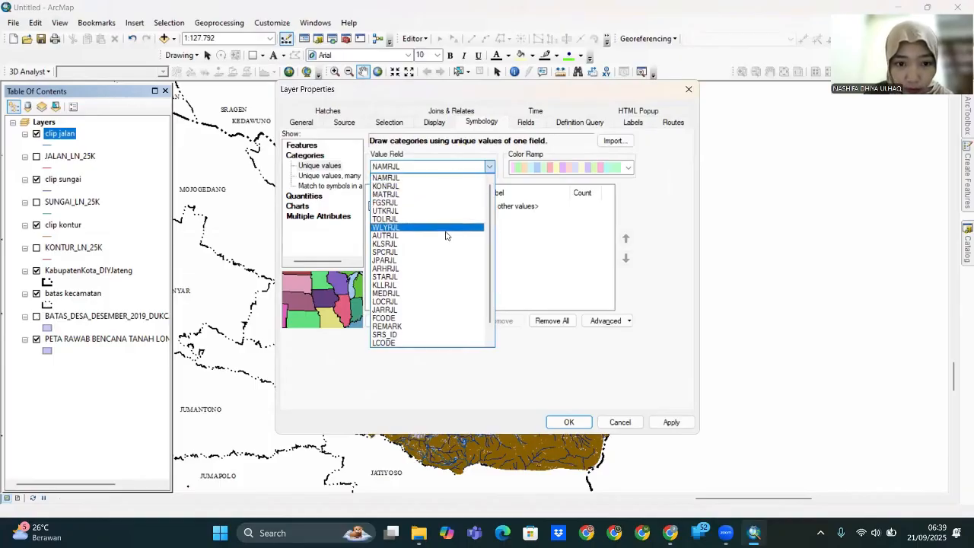
click(430, 326)
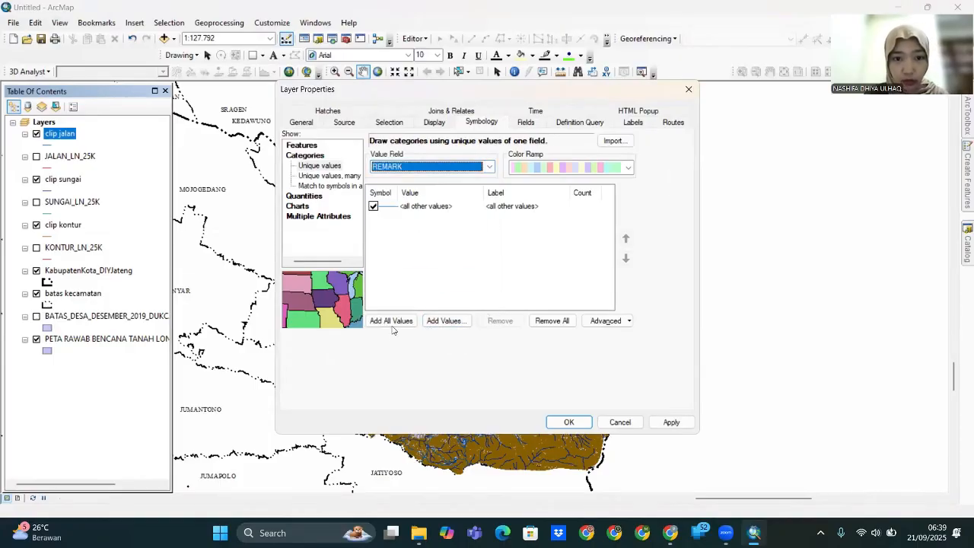
click(392, 321)
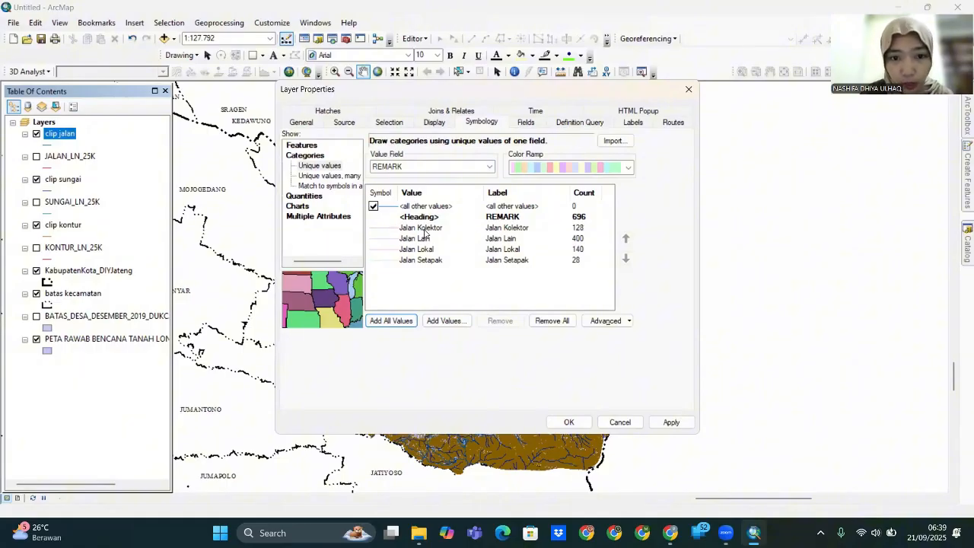
drag(414, 260, 429, 239)
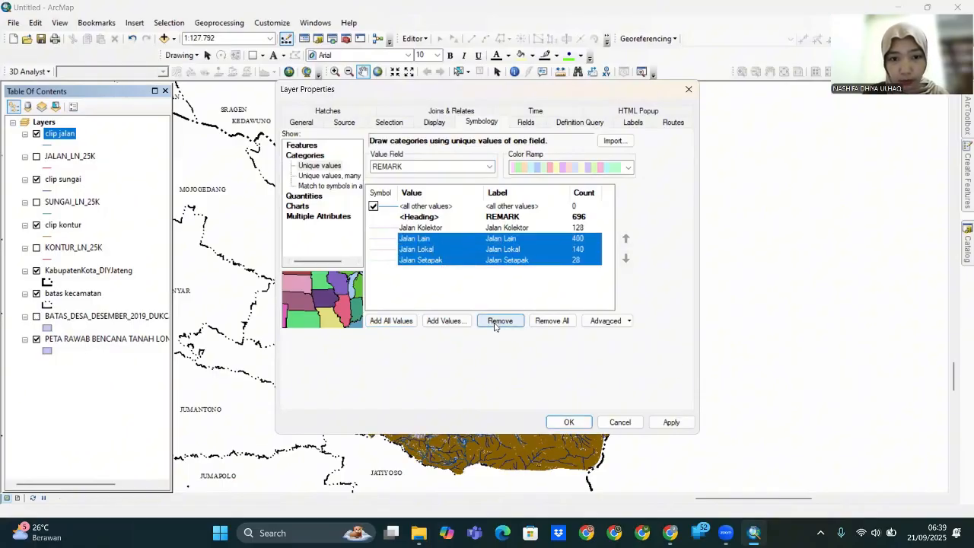
click(496, 322)
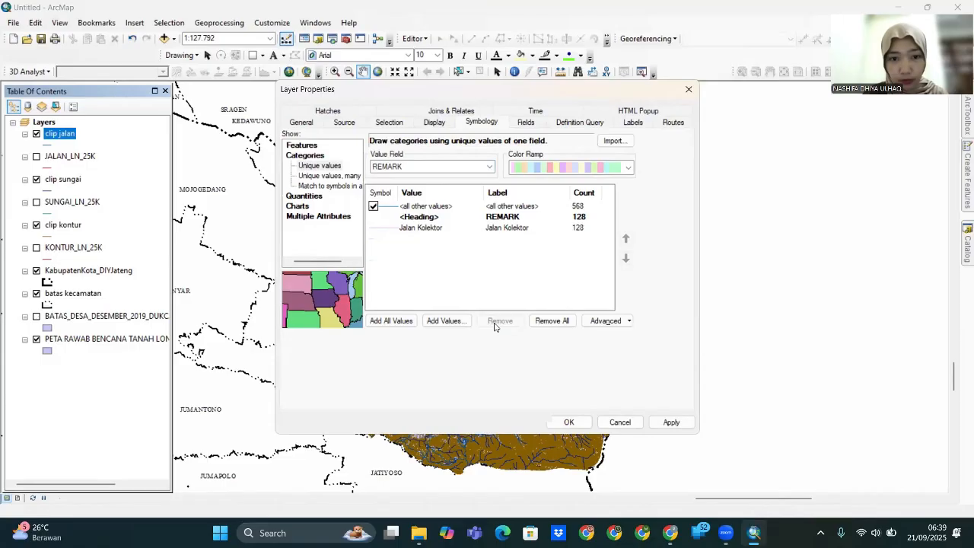
- Give Jalan Kolektor the pink collector-road symbol and set all other values to No Color
double_click(385, 231)
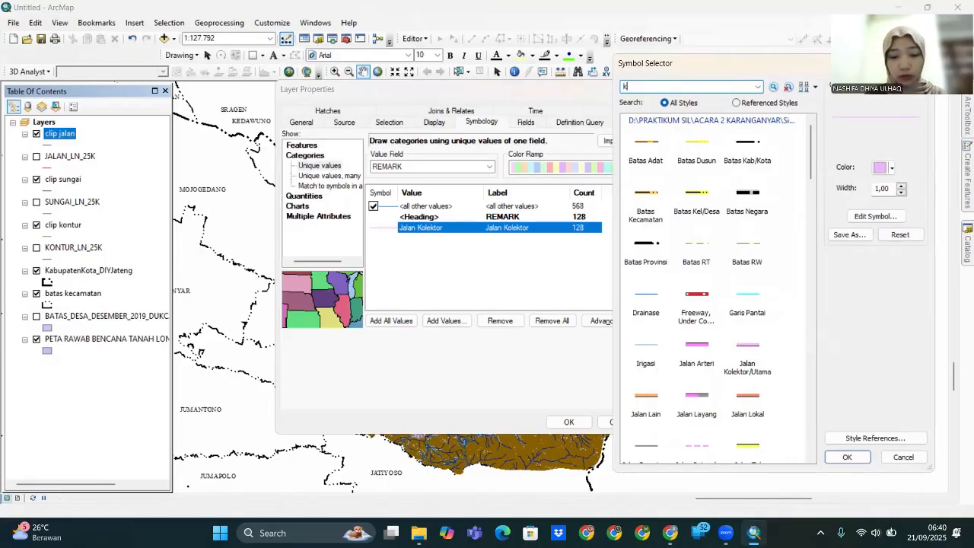
key(Return)
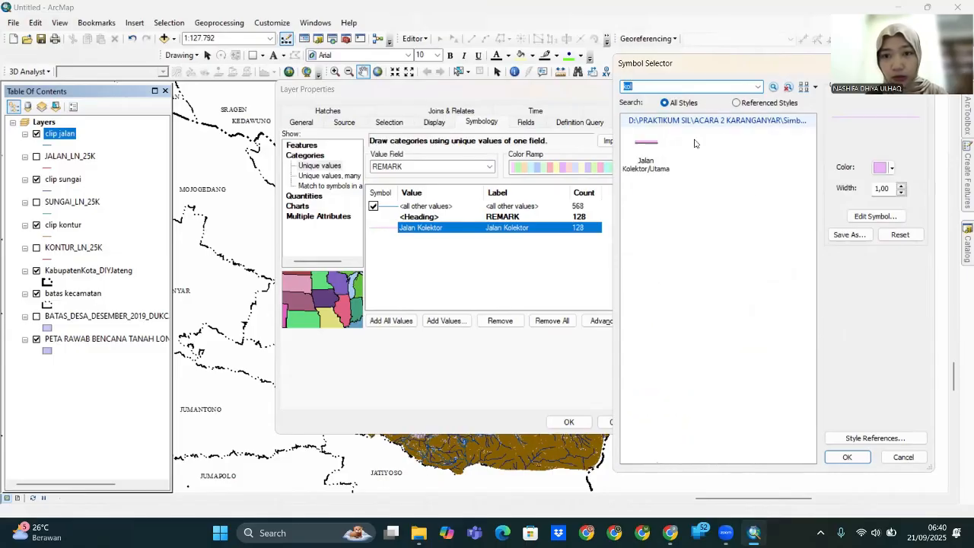
click(860, 459)
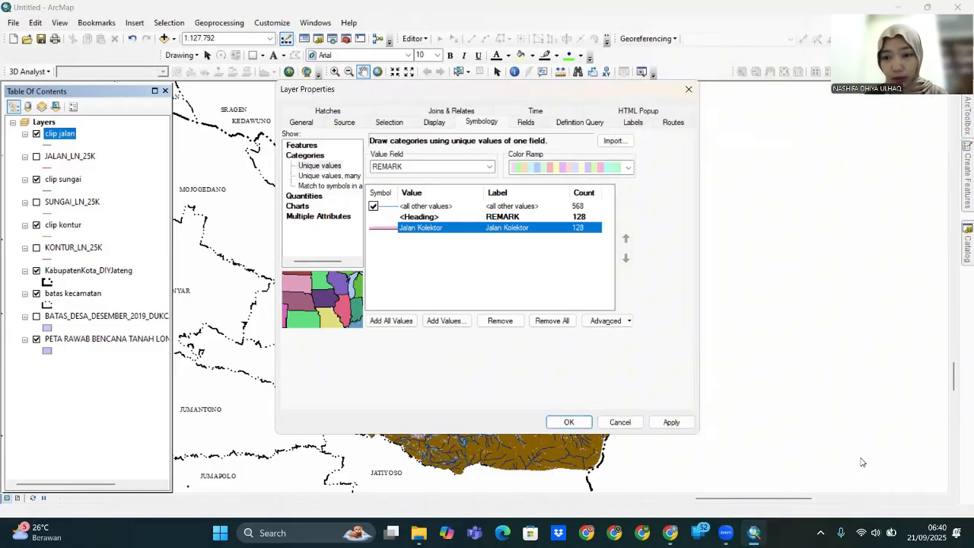
double_click(389, 210)
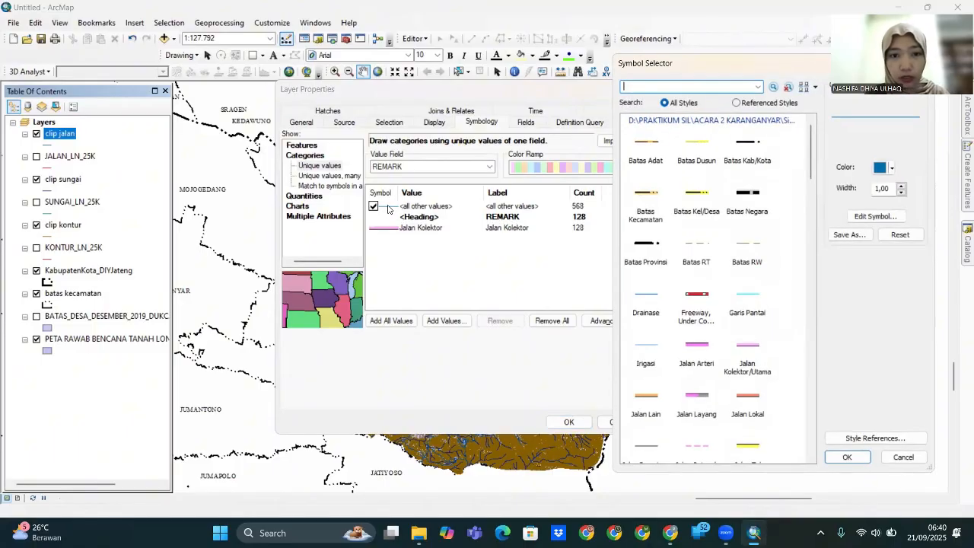
click(886, 168)
click(880, 188)
click(847, 456)
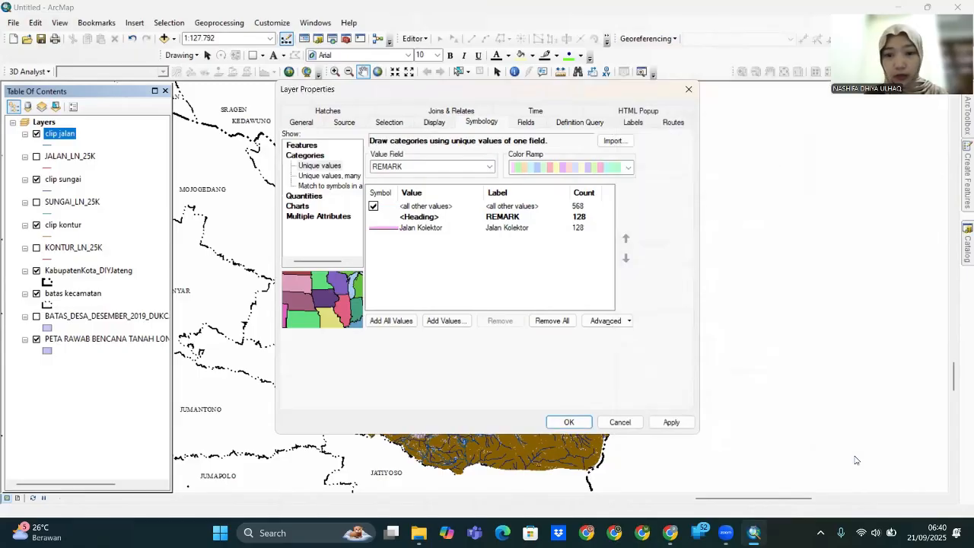
click(671, 422)
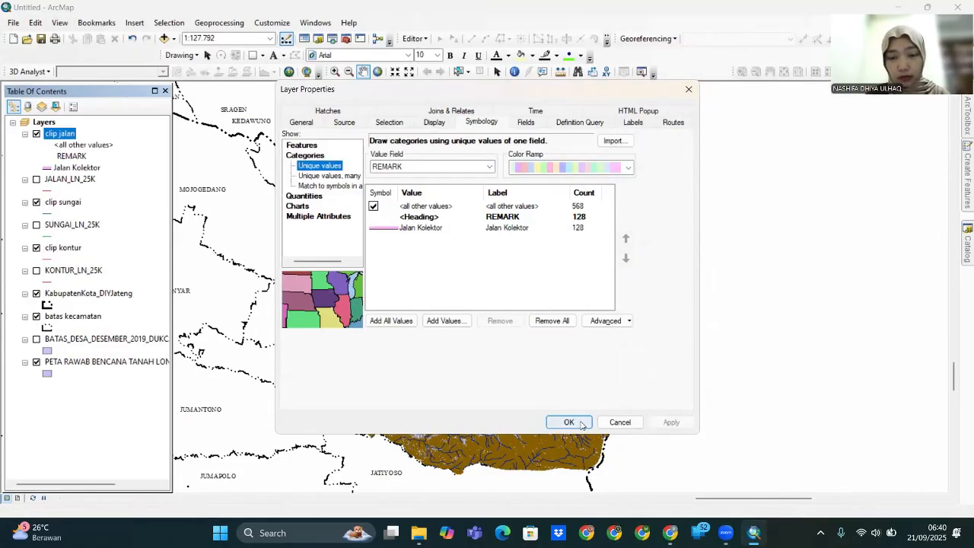
click(582, 425)
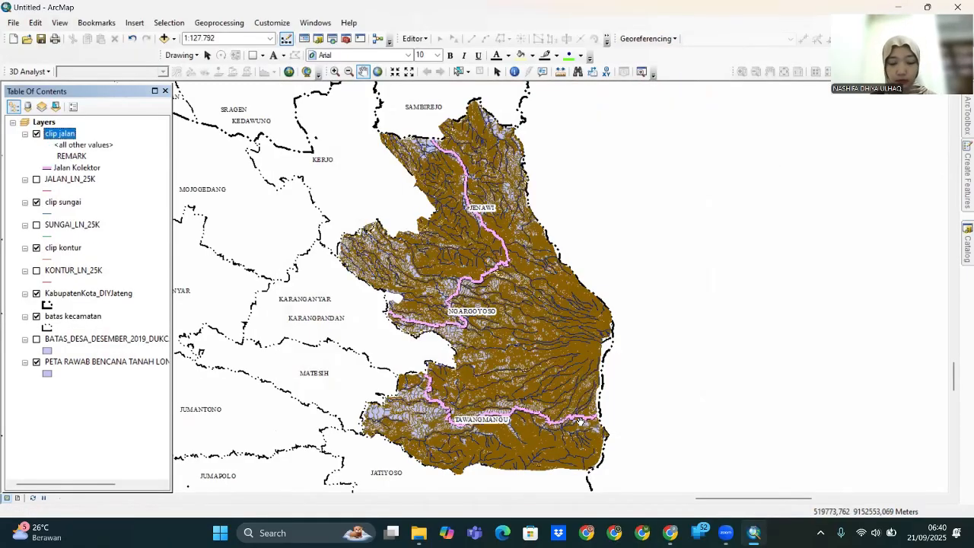
- Open the clip kontur attribute table and add a Float field named IK
click(64, 250)
right_click(64, 251)
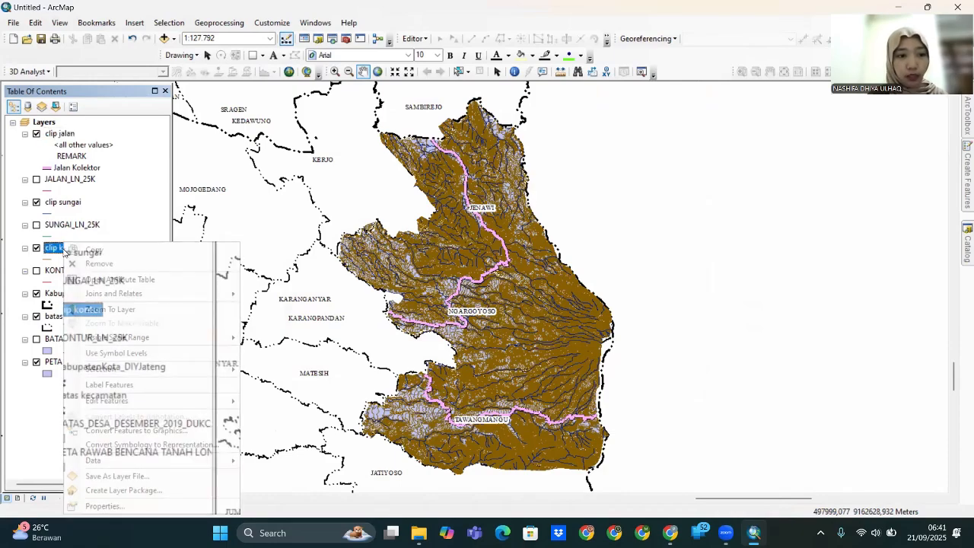
click(119, 279)
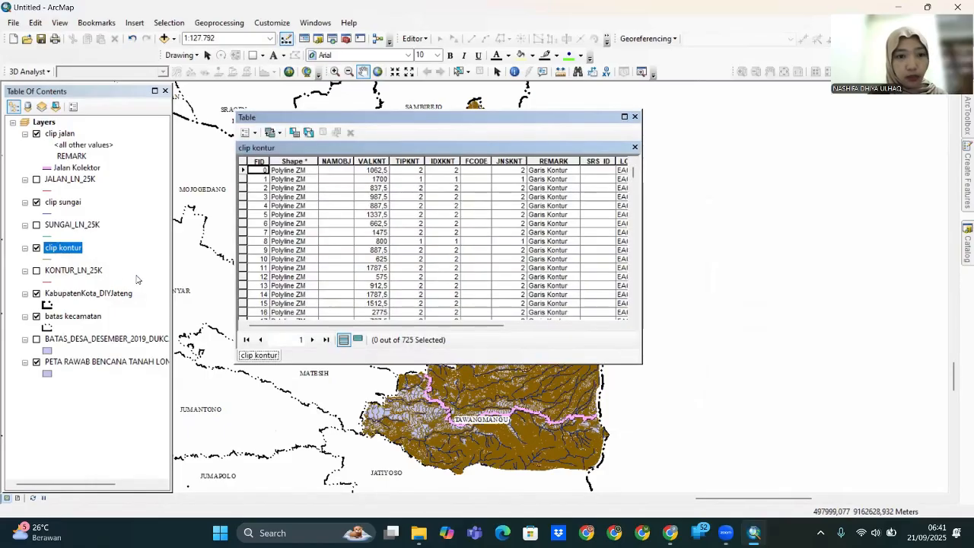
click(255, 135)
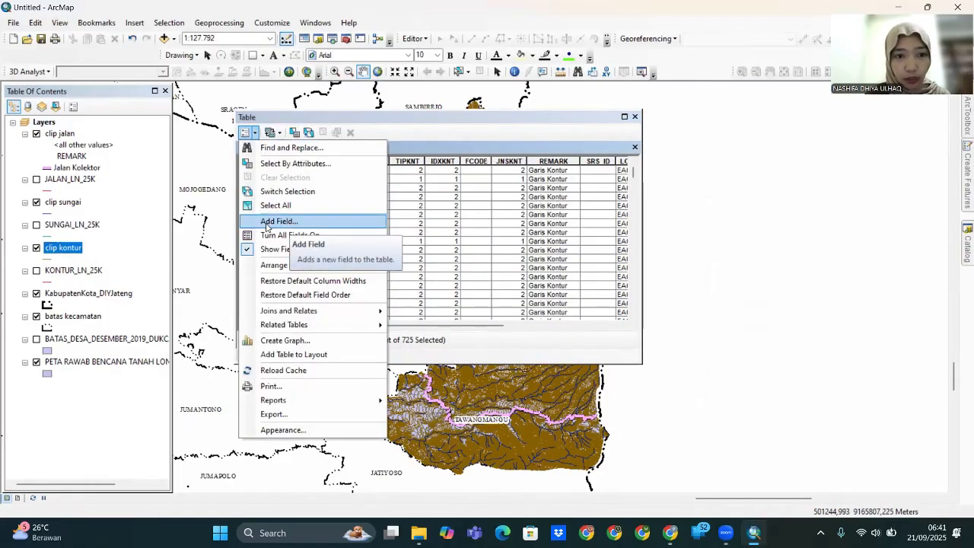
click(288, 223)
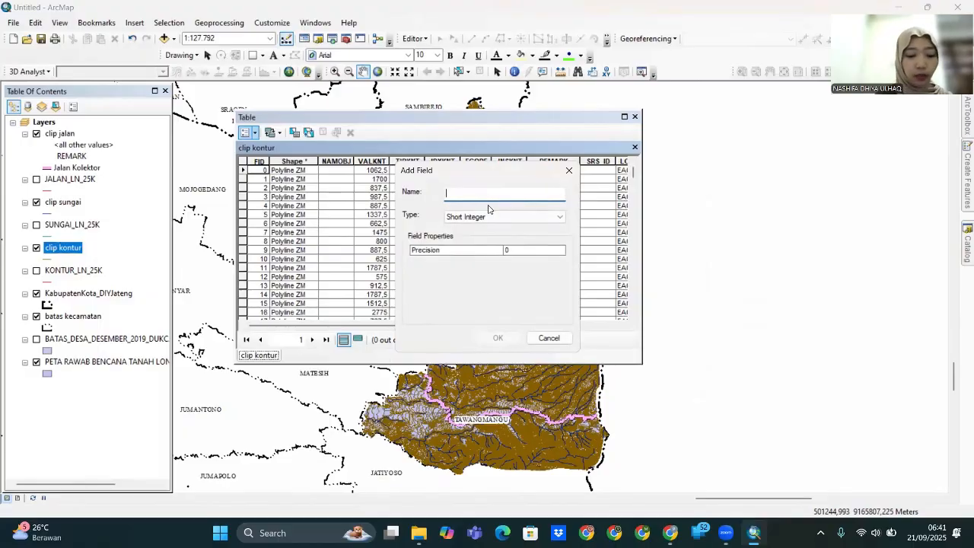
key(Caps_Lock)
text(IK)
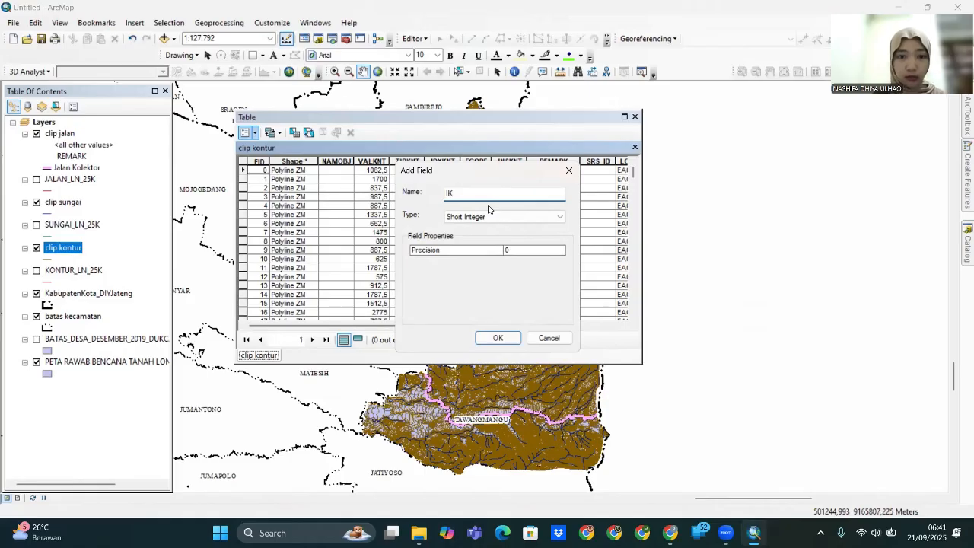
click(533, 217)
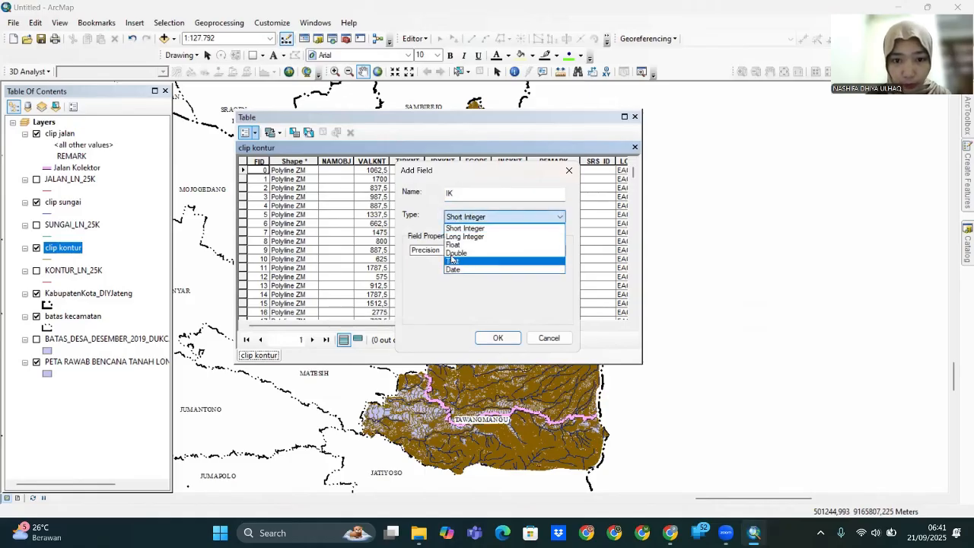
click(468, 244)
click(498, 337)
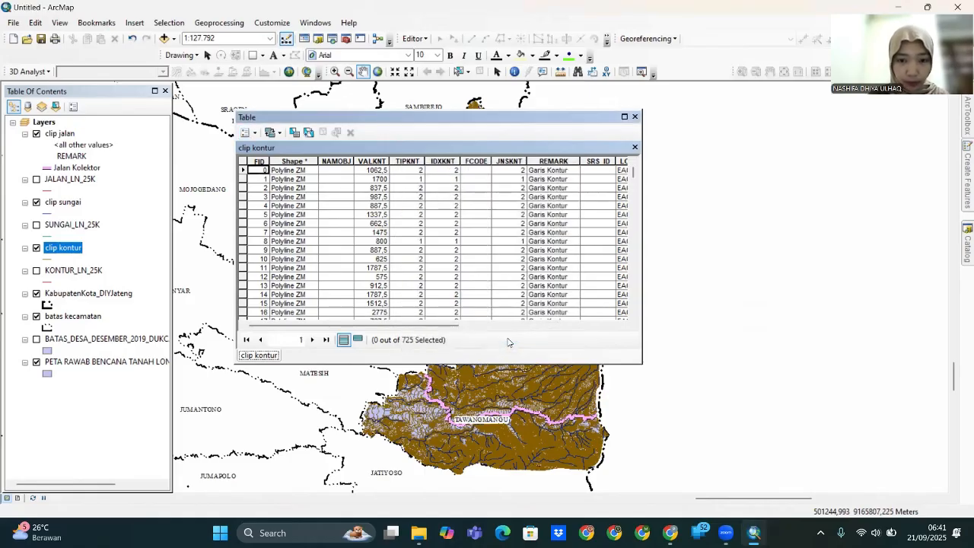
drag(401, 327, 567, 329)
click(574, 171)
- Calculate IK as [VALKNT] MOD 50 = 0, giving -1 for index contours, and close the table
click(575, 162)
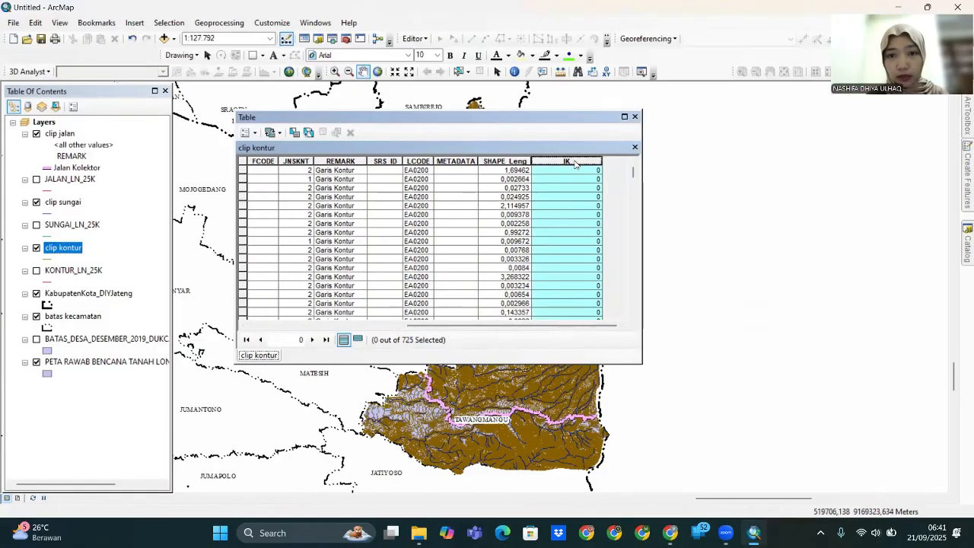
right_click(578, 163)
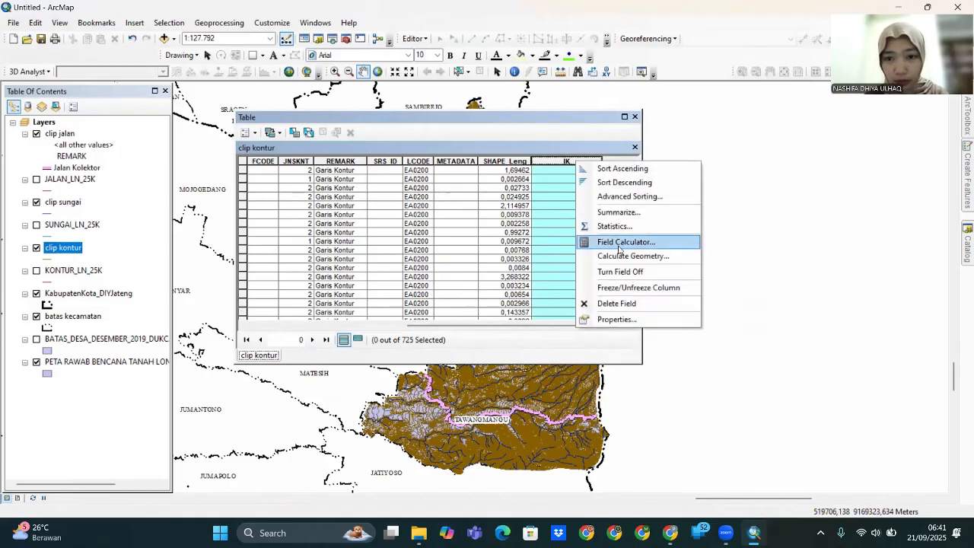
click(626, 242)
click(455, 290)
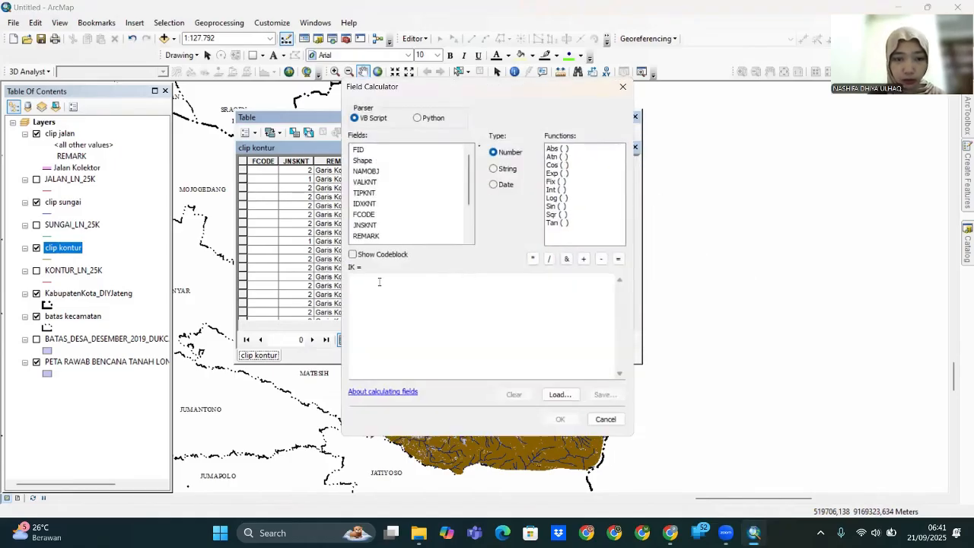
double_click(367, 184)
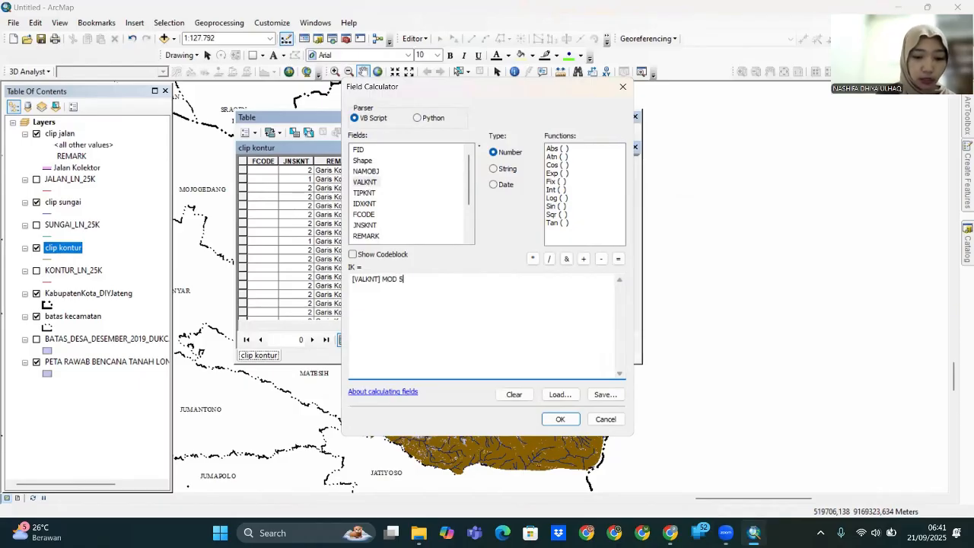
text(MOD 50 = 0)
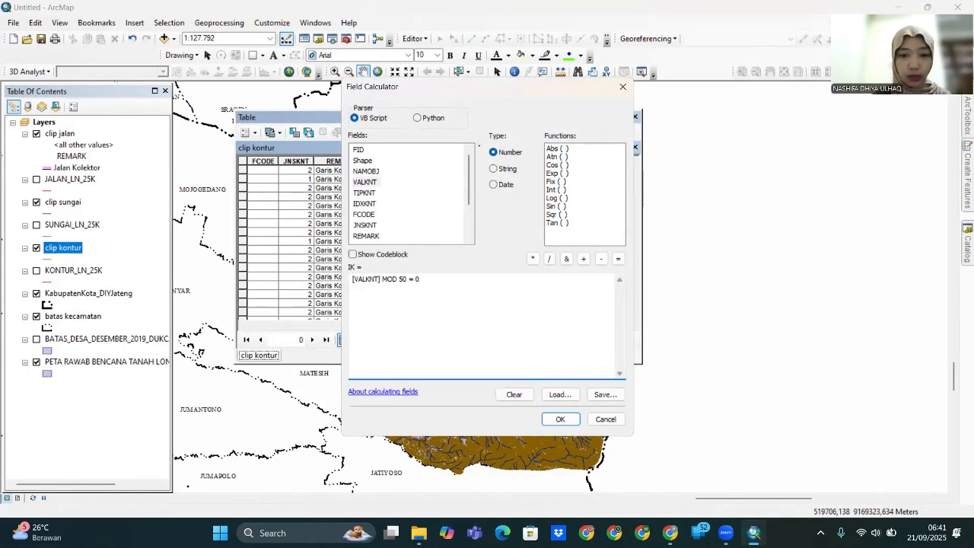
click(567, 420)
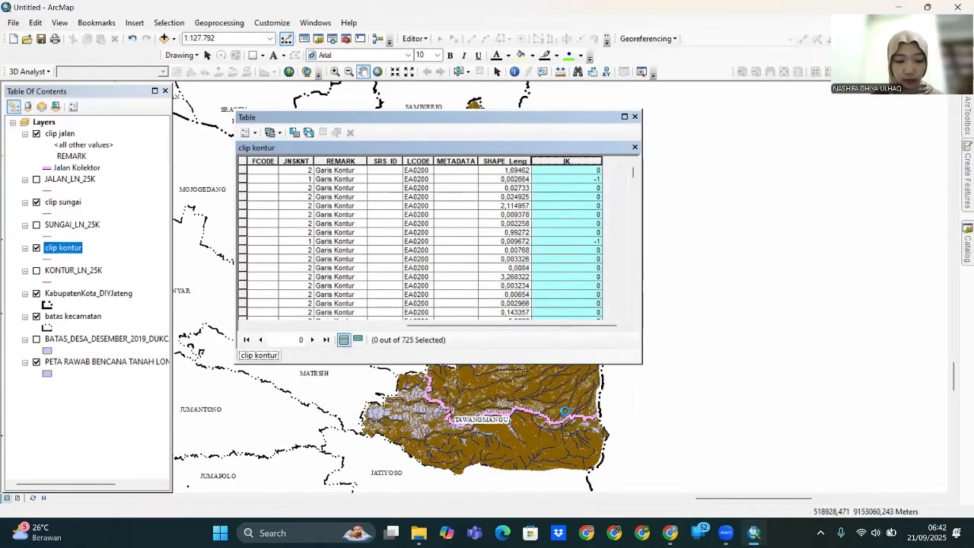
click(636, 118)
click(76, 249)
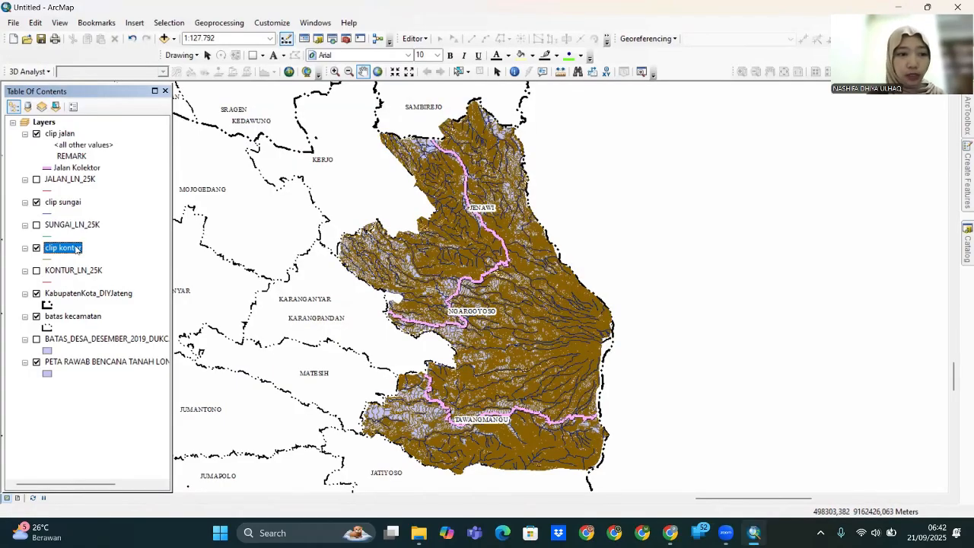
right_click(76, 249)
- Symbolise clip kontur by unique IK values, adding all values
click(153, 504)
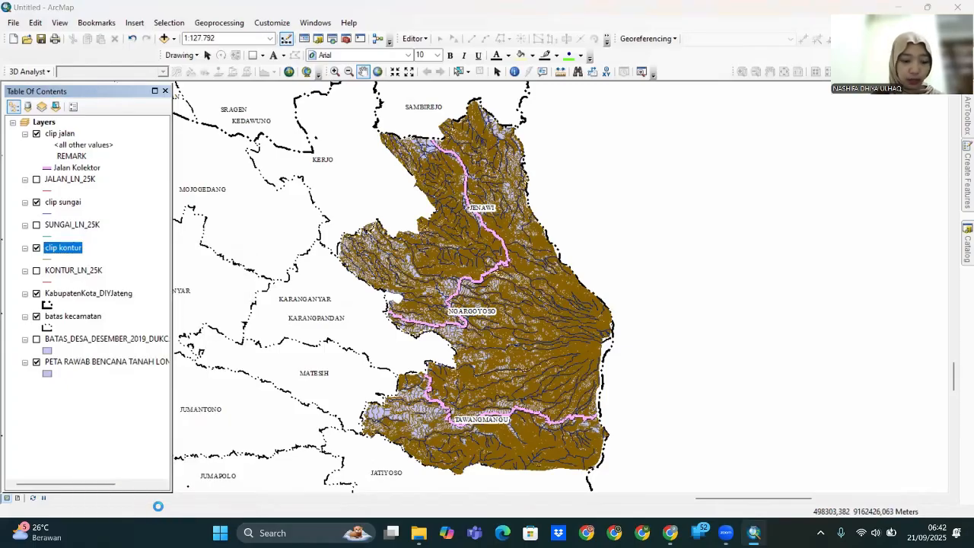
click(494, 125)
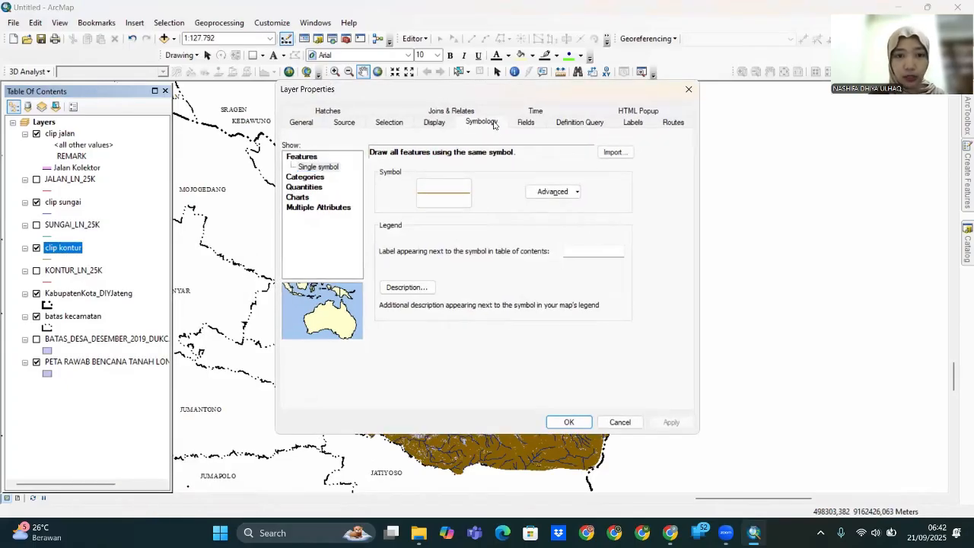
click(306, 177)
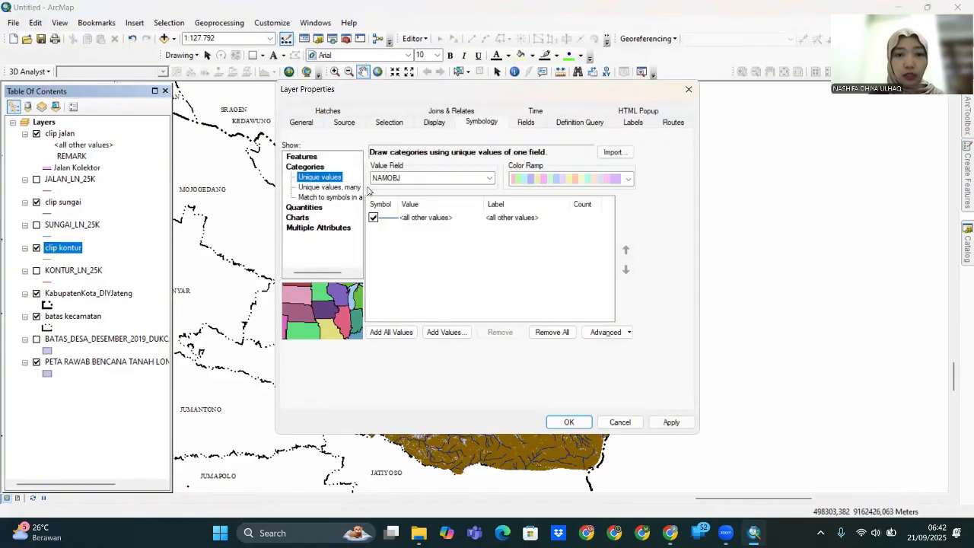
click(455, 180)
click(404, 280)
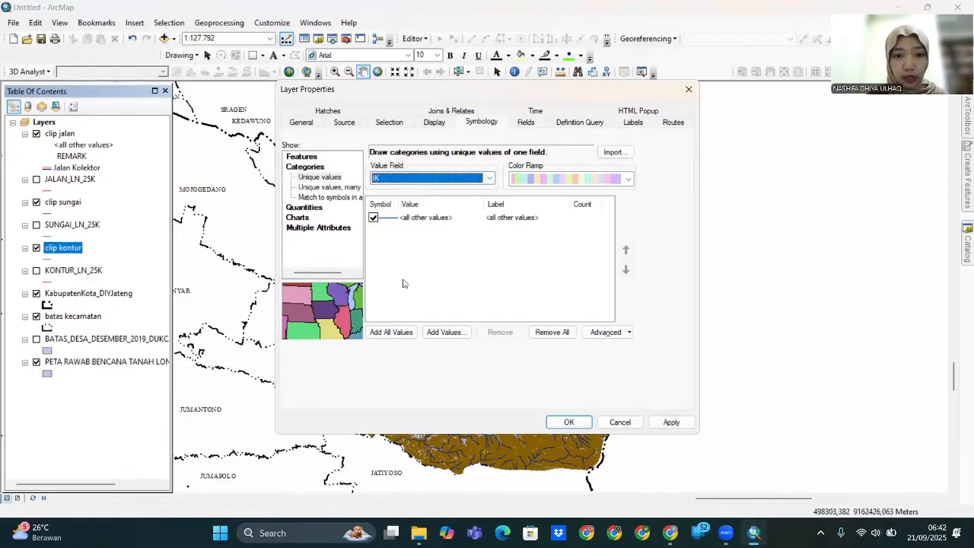
click(381, 334)
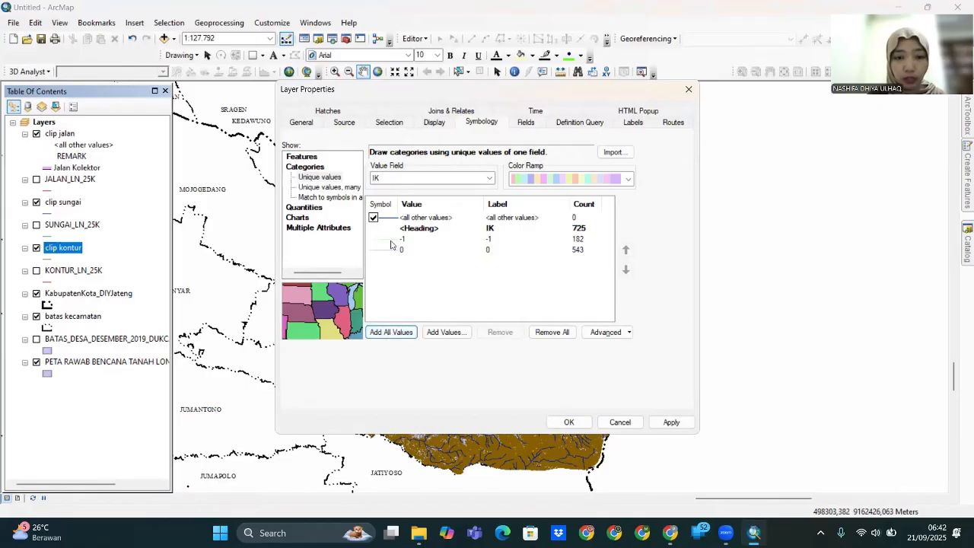
- Make the -1 and 0 contour lines orange, with -1 thicker, and apply
double_click(394, 242)
click(644, 160)
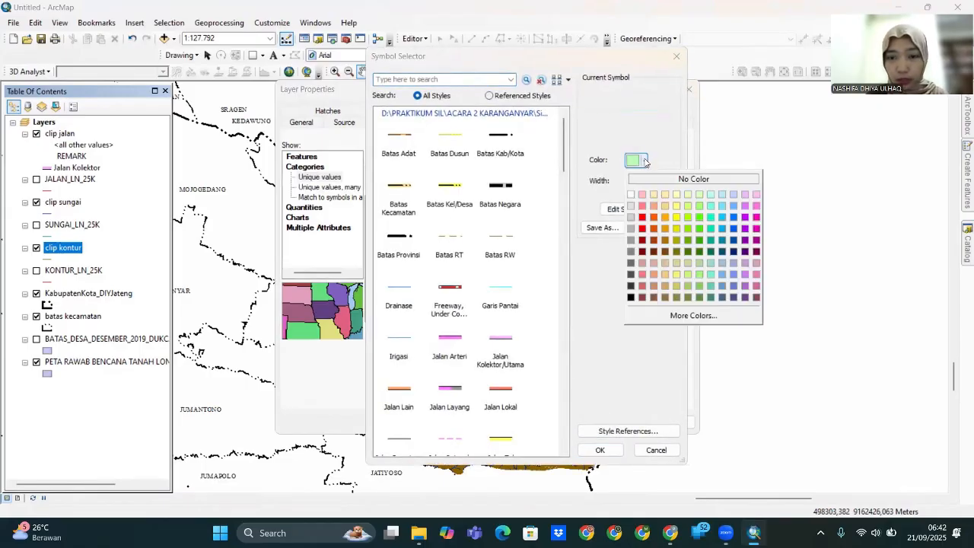
click(663, 218)
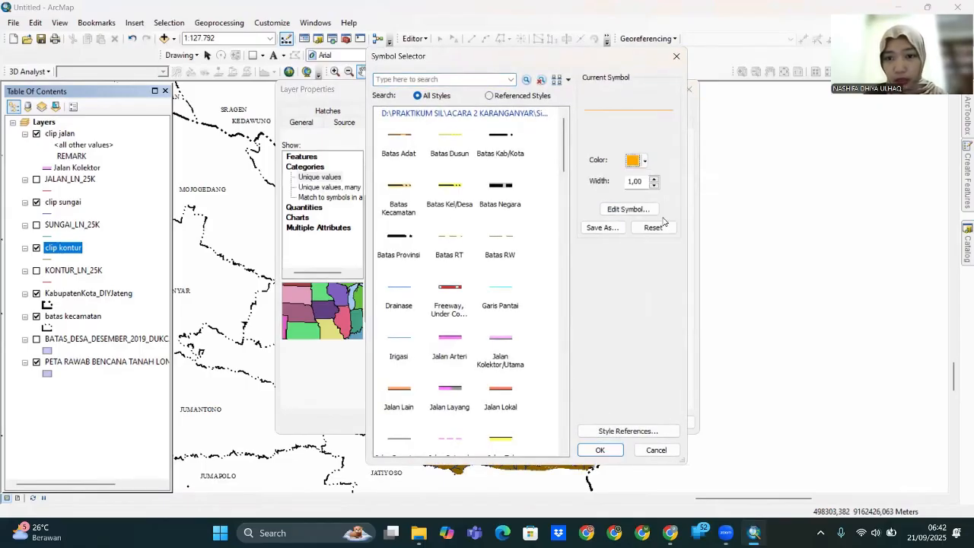
click(654, 181)
click(600, 450)
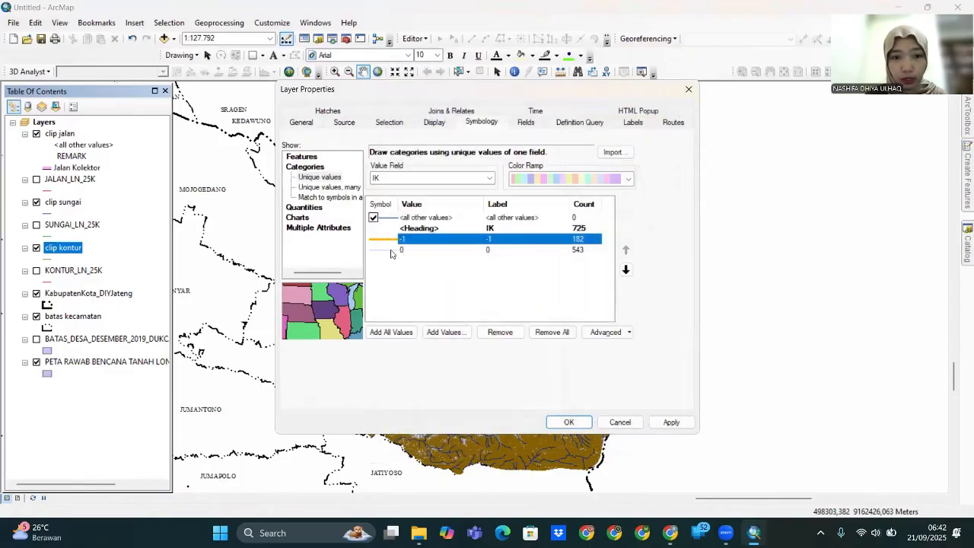
double_click(390, 251)
click(643, 160)
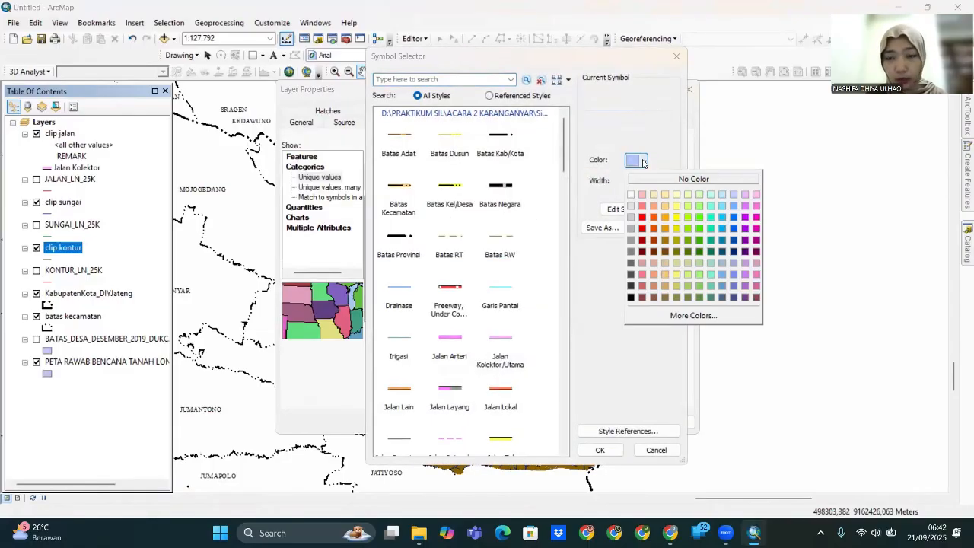
click(665, 218)
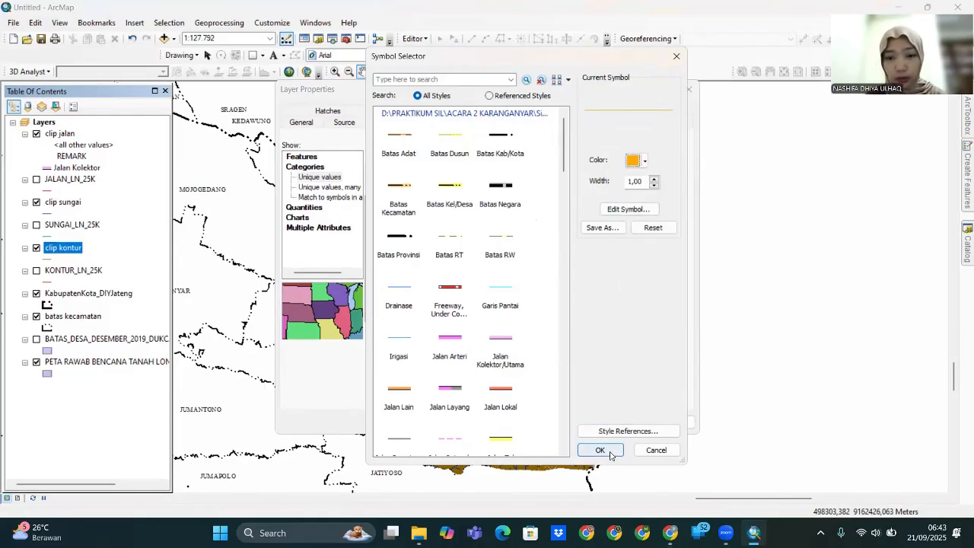
click(600, 450)
click(652, 424)
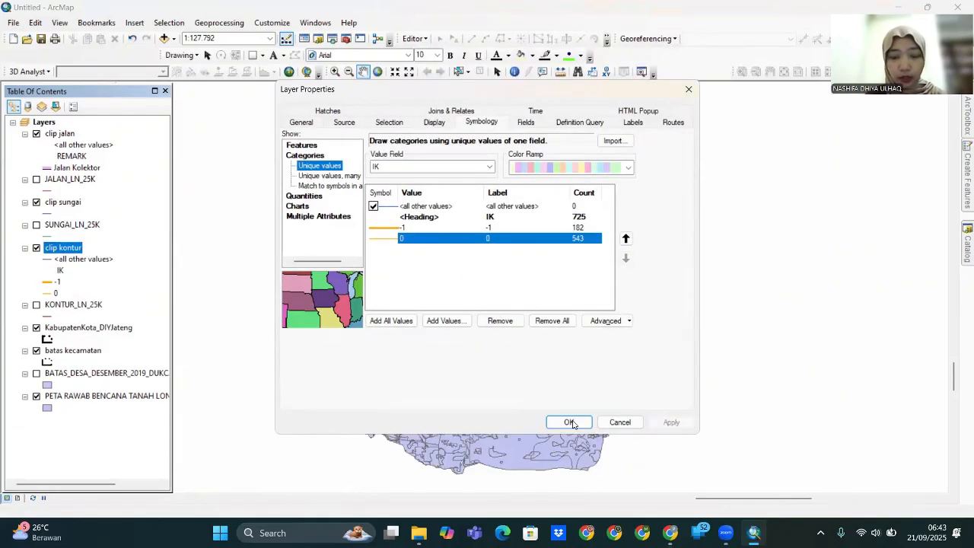
click(570, 422)
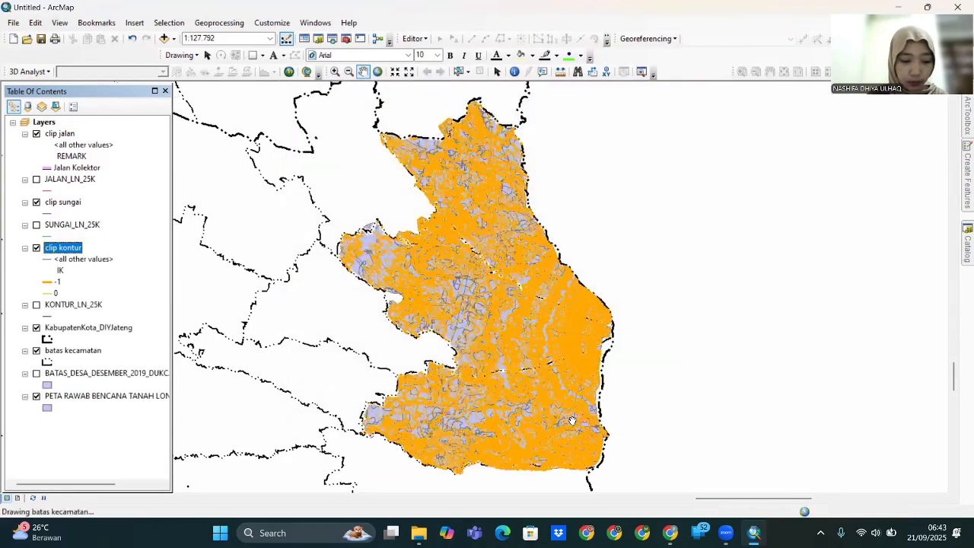
- Reopen the clip kontur layer properties at the Labels settings
right_click(78, 245)
click(171, 505)
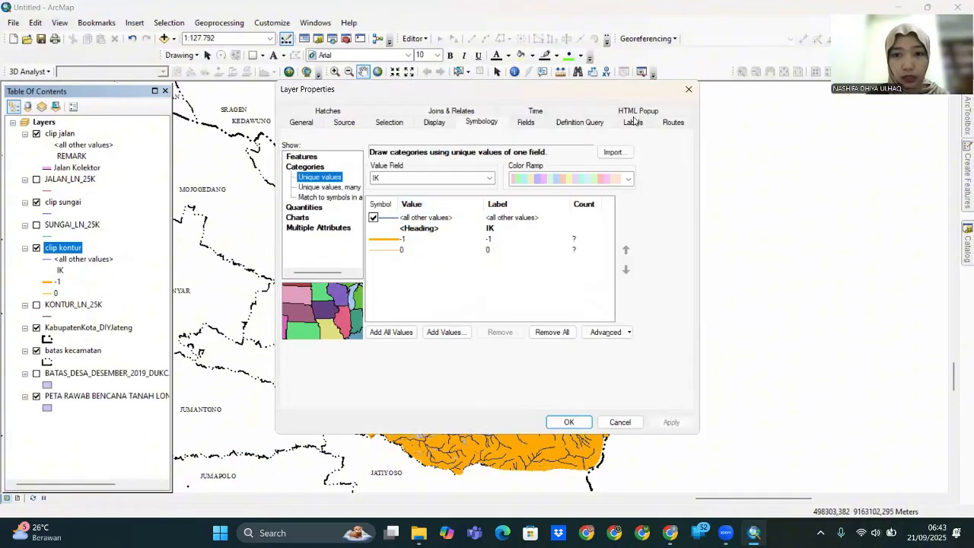
click(634, 122)
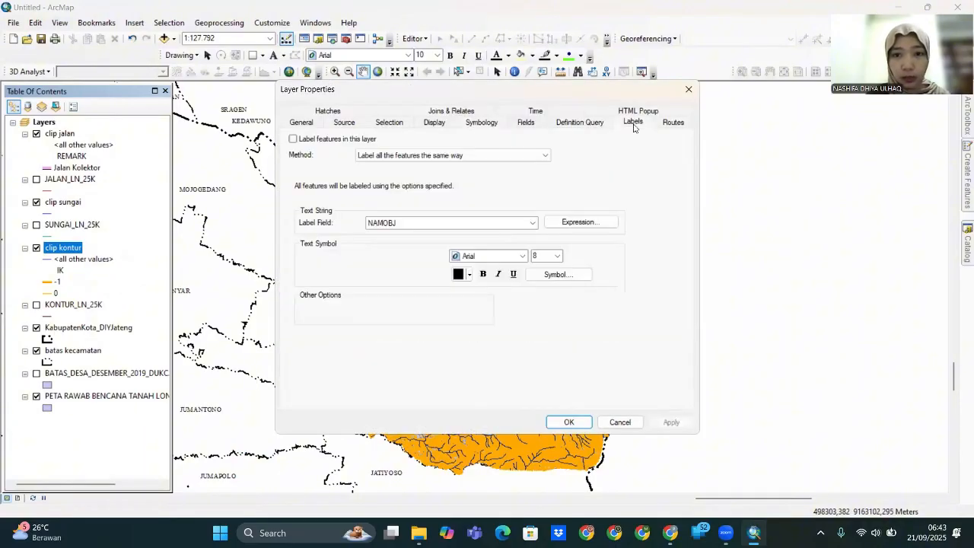
- Turn on labels using a defined class limited by the query "IK" = -1
click(293, 140)
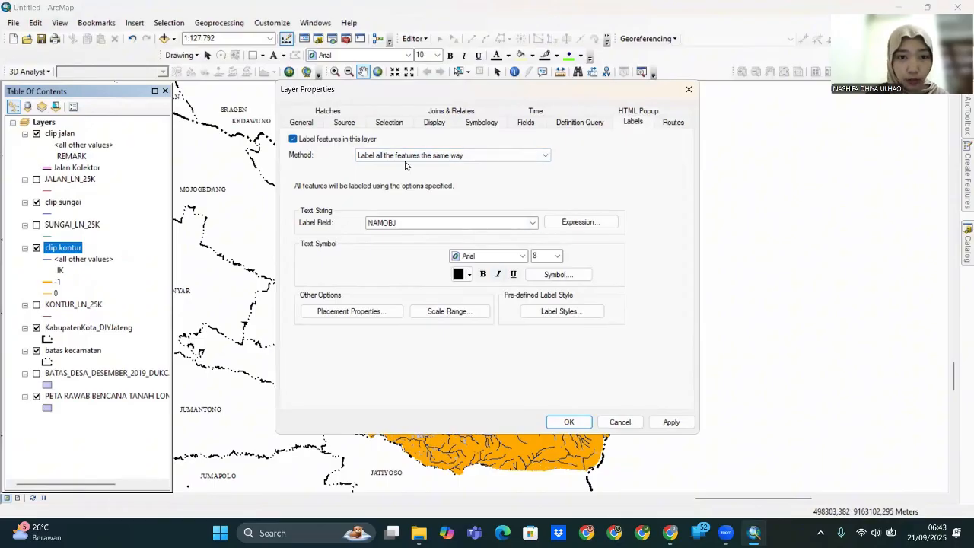
click(507, 161)
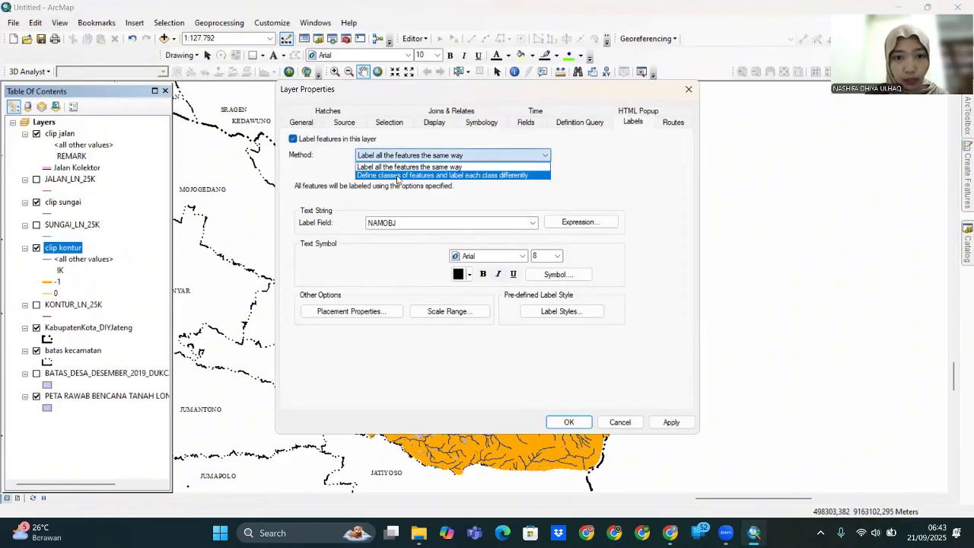
click(396, 176)
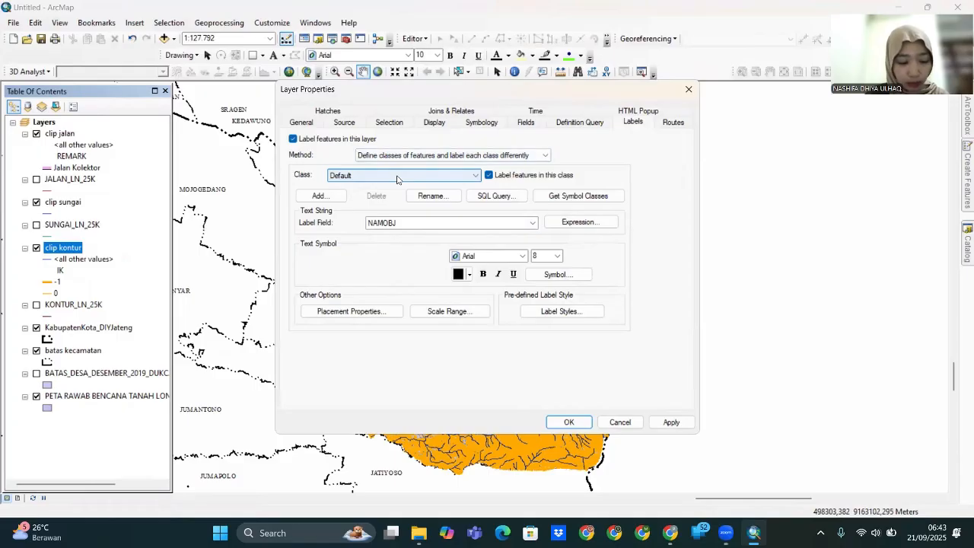
click(494, 195)
scroll(426, 175, down, 5)
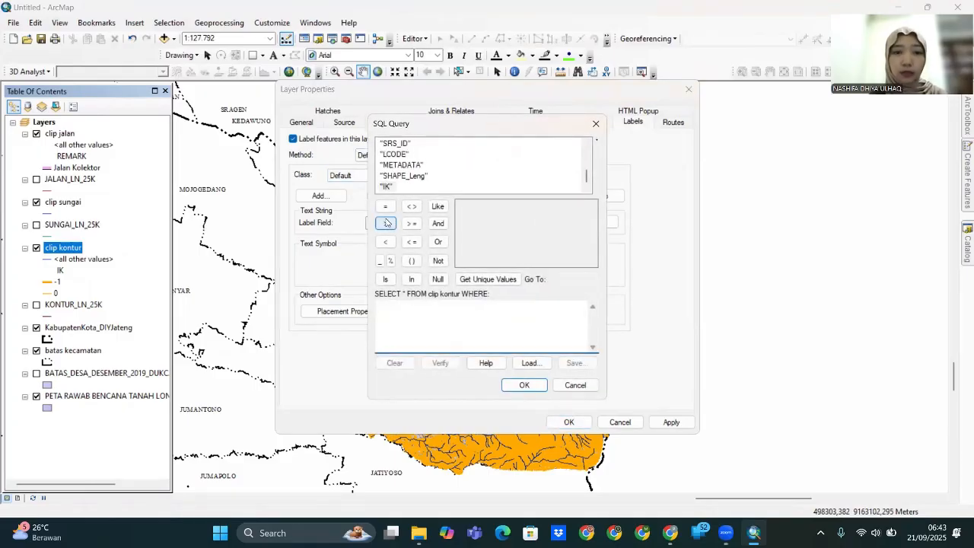
double_click(387, 188)
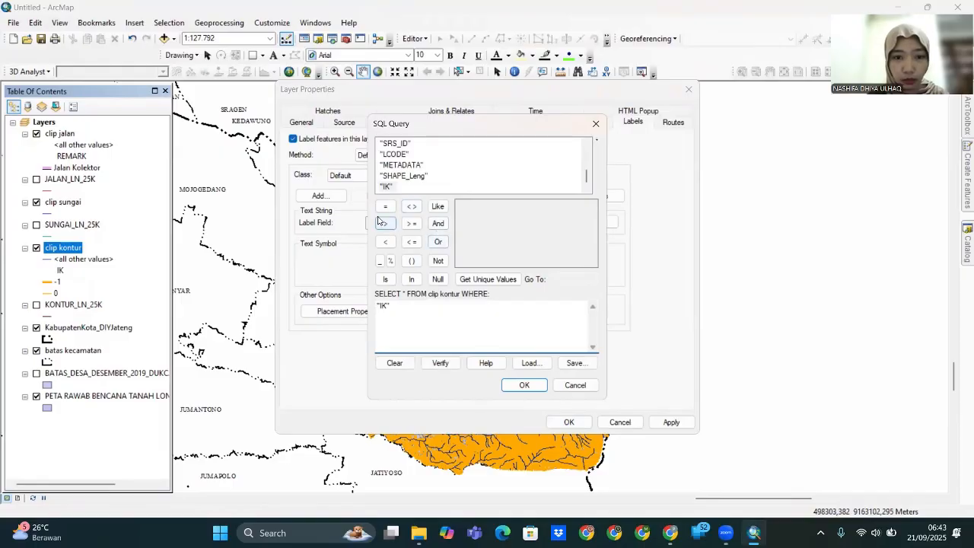
click(385, 206)
click(485, 280)
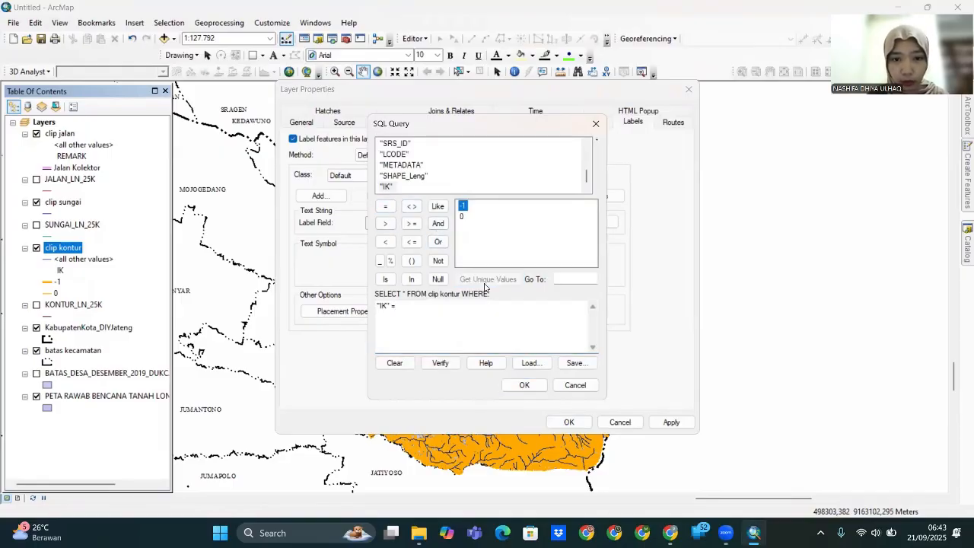
double_click(463, 207)
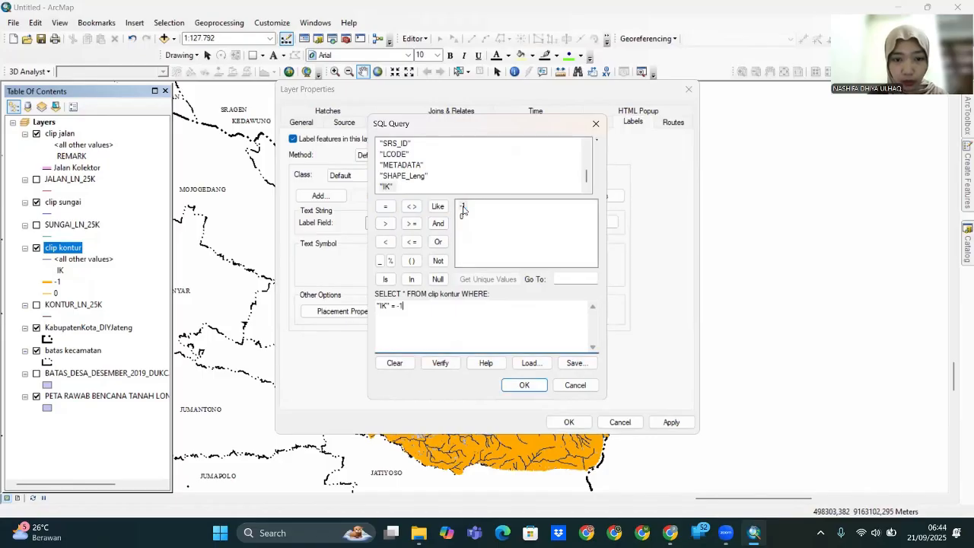
click(525, 386)
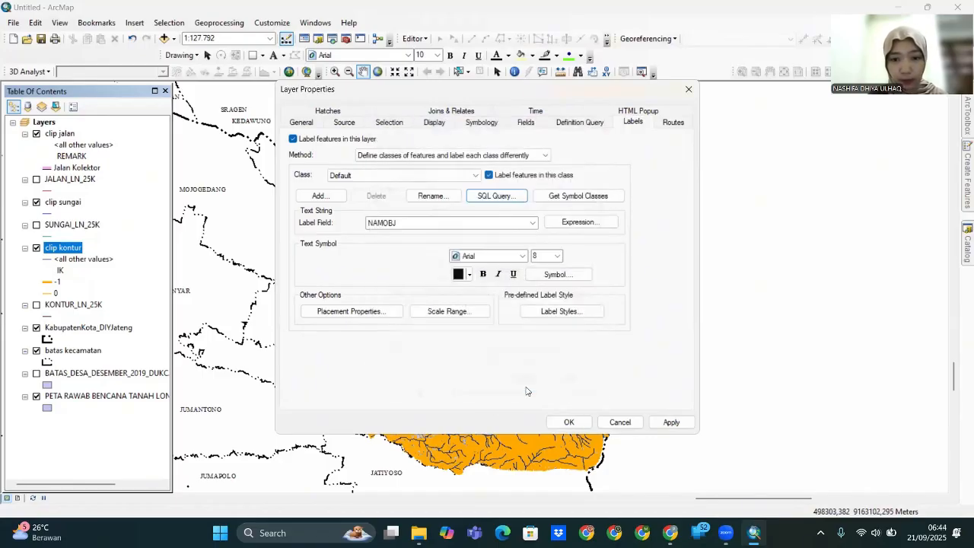
click(671, 423)
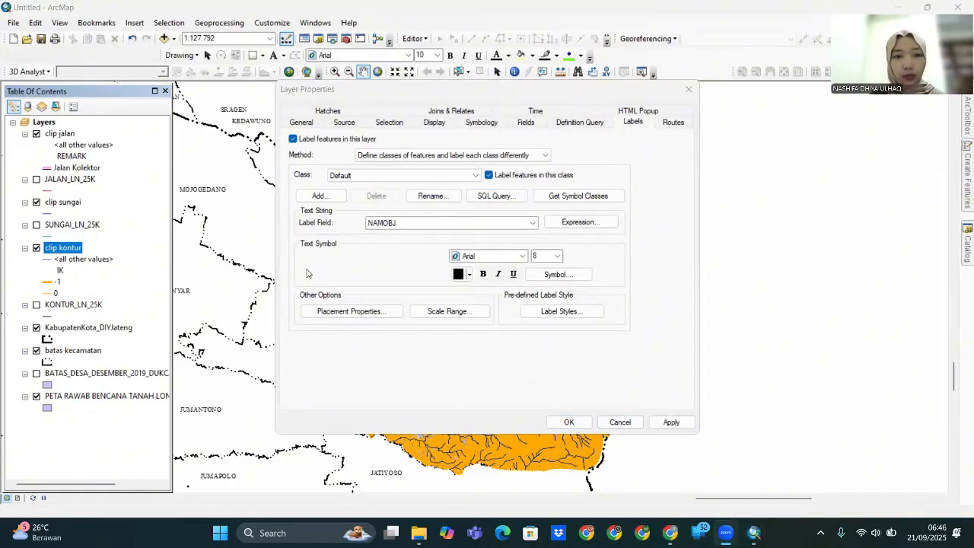
- Set the label field to VALKNT for the index-contour class
click(532, 222)
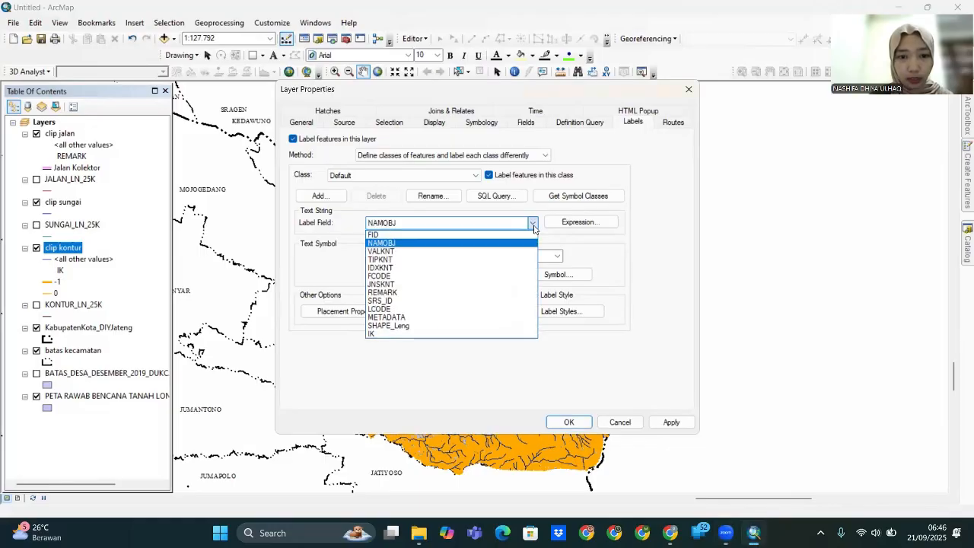
click(436, 253)
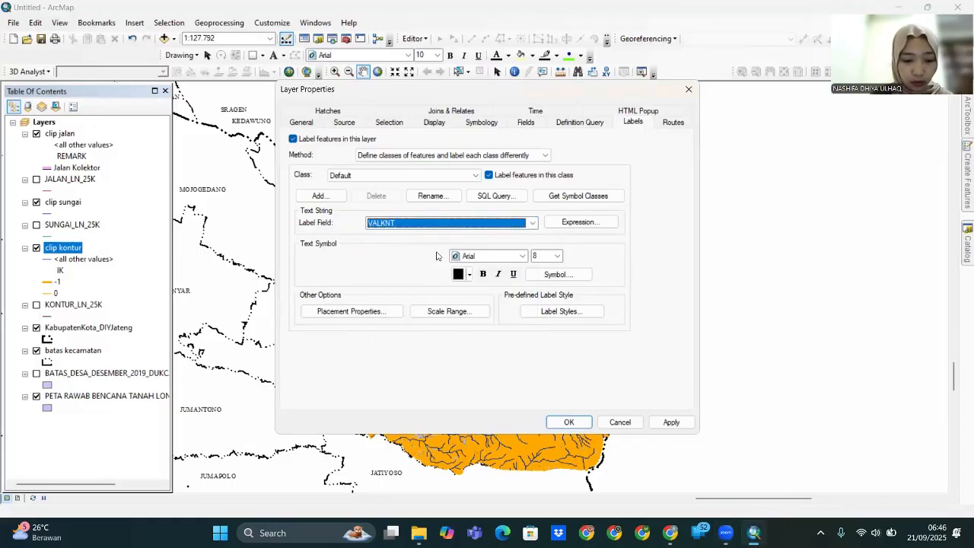
click(594, 222)
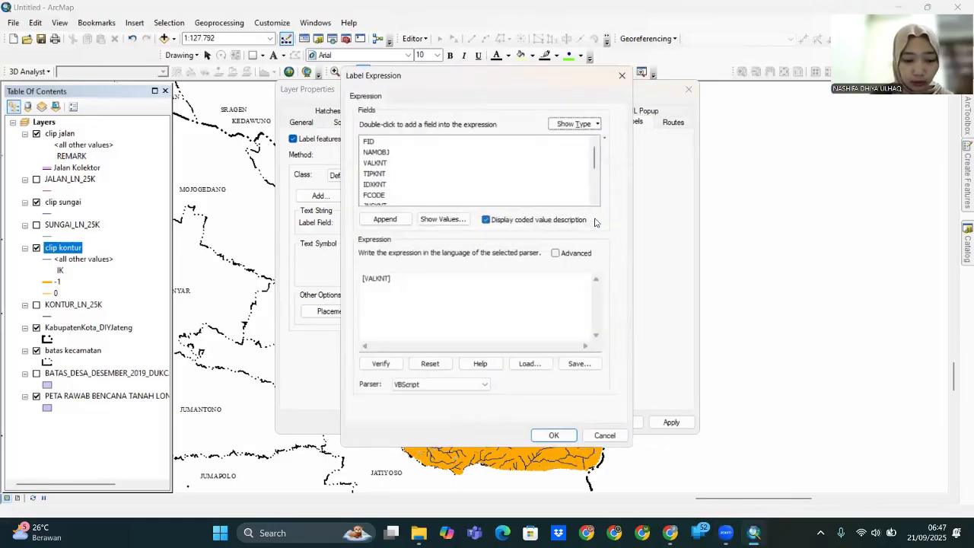
- Set the label expression to [VALKNT] + "m" and the font to Times New Roman
scroll(399, 181, down, 3)
scroll(397, 180, up, 3)
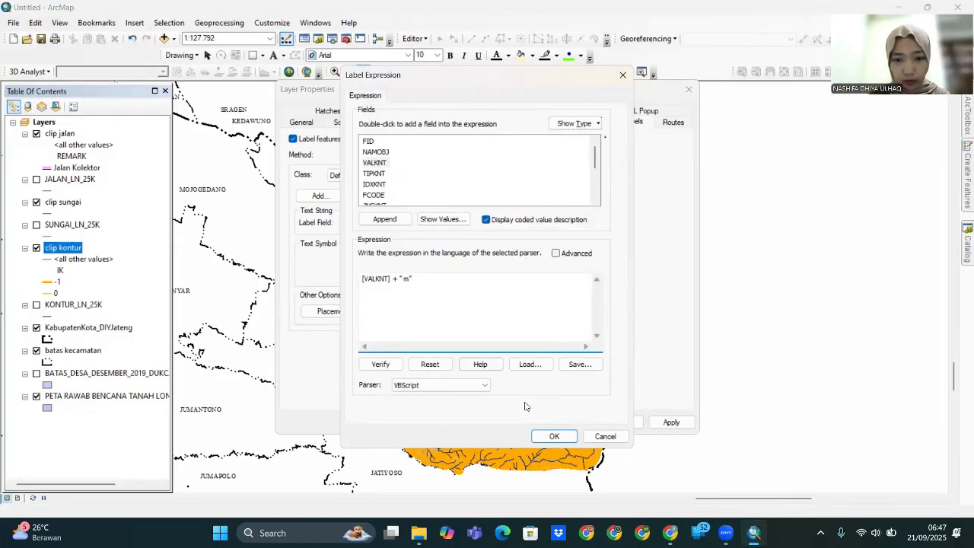
click(554, 436)
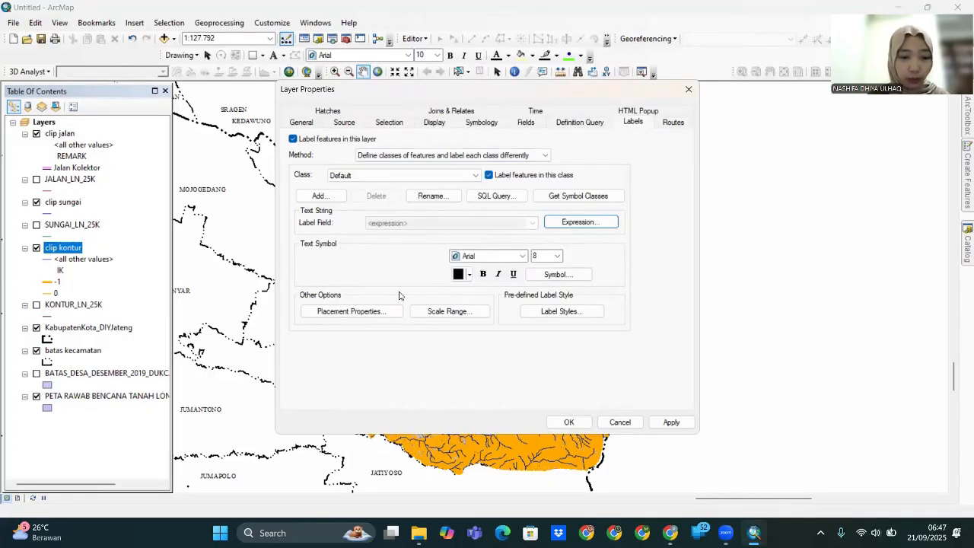
click(522, 256)
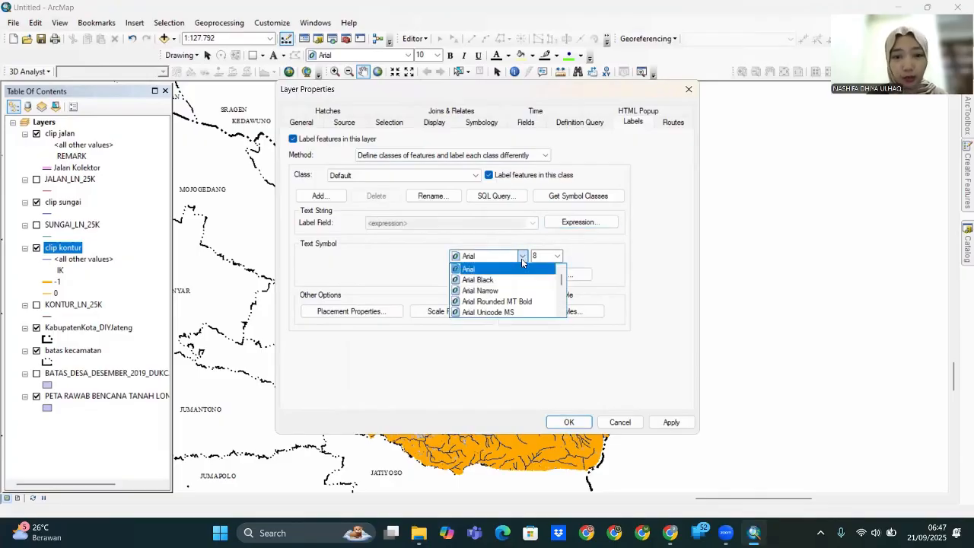
click(480, 256)
text(imes New Roma)
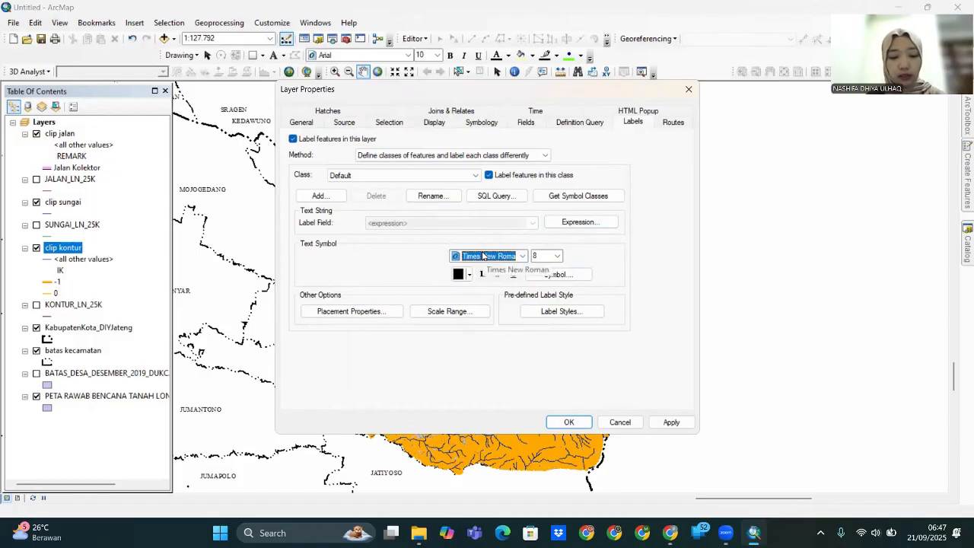
- Add a halo mask to the contour label symbol and apply it
click(569, 274)
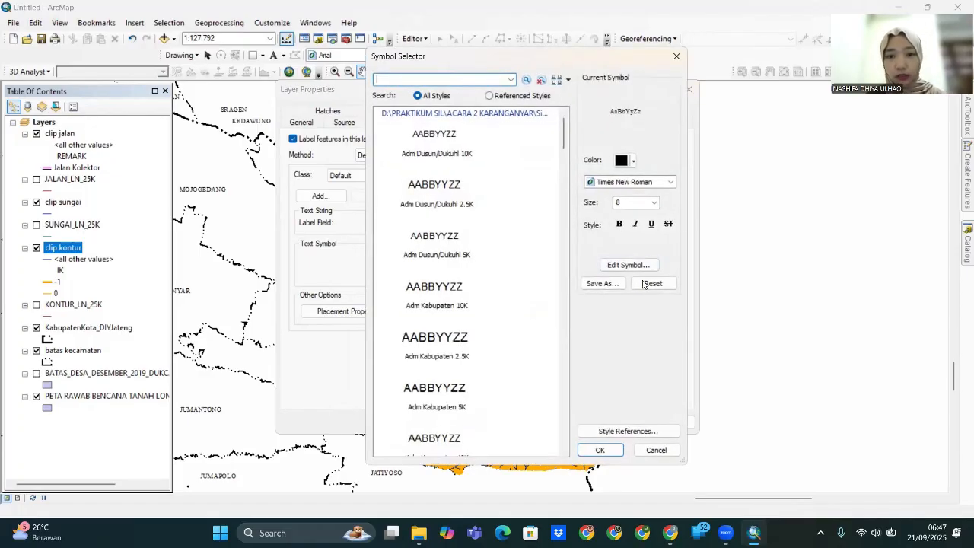
click(626, 265)
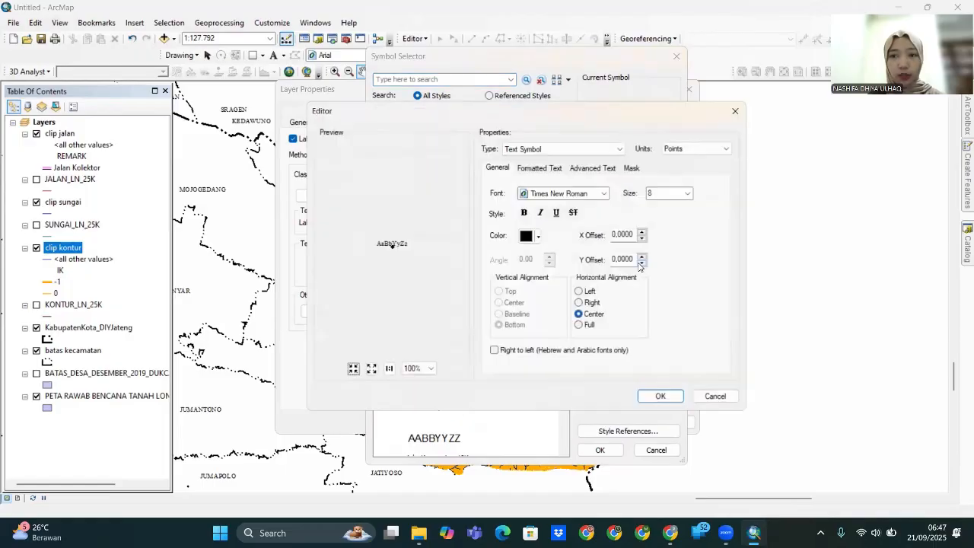
click(634, 169)
click(498, 224)
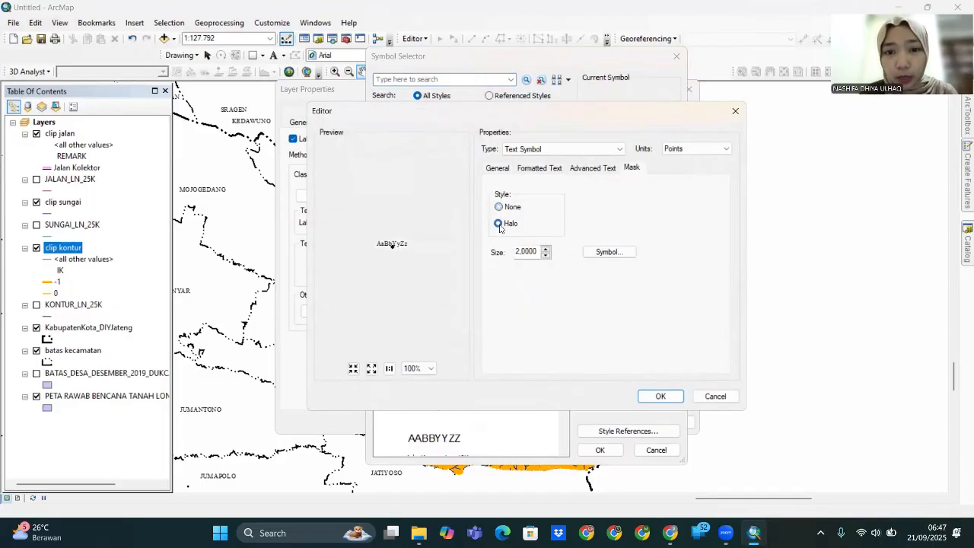
click(660, 396)
click(600, 450)
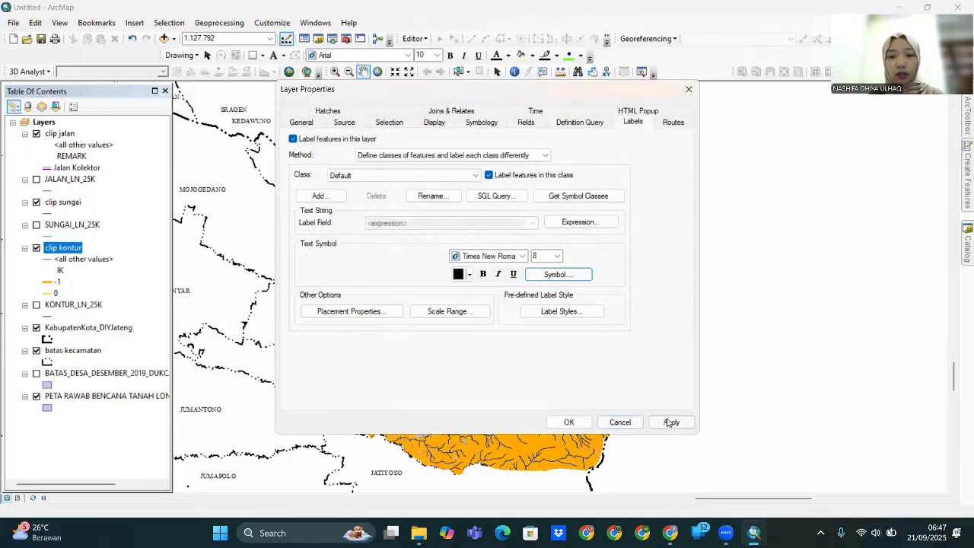
click(568, 419)
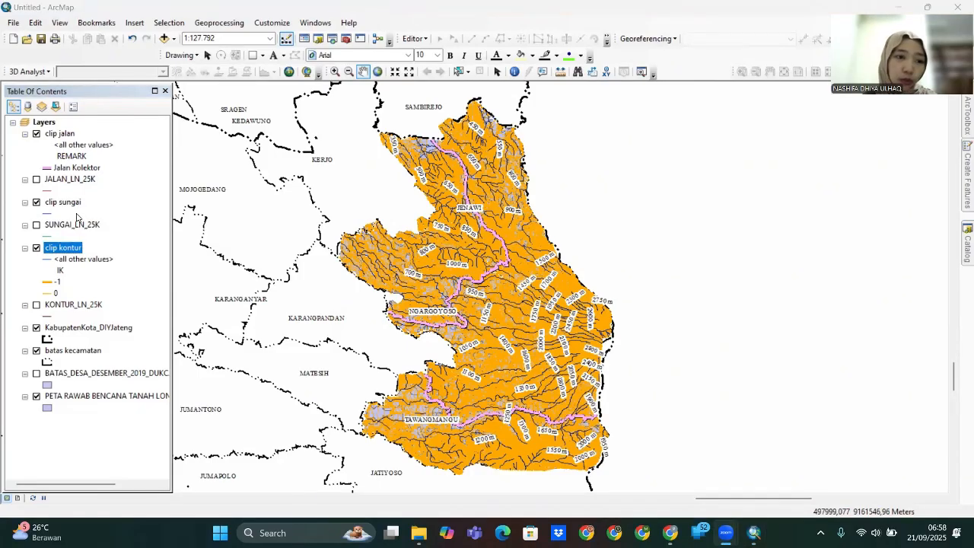
- Symbolise clip sungai by unique REMARK values, removing all categories except Sungai
right_click(63, 202)
click(104, 465)
click(481, 122)
click(305, 166)
click(457, 166)
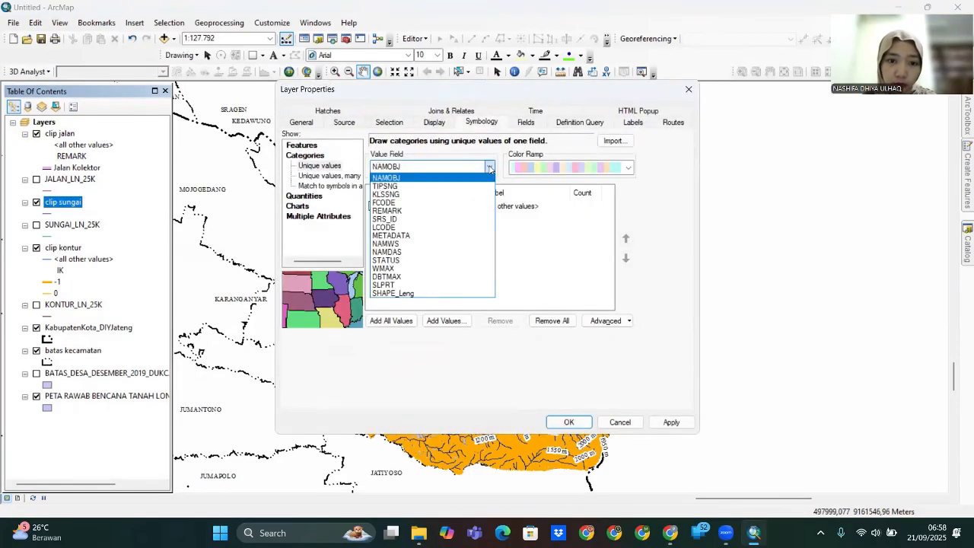
click(426, 214)
click(392, 321)
click(430, 249)
click(500, 320)
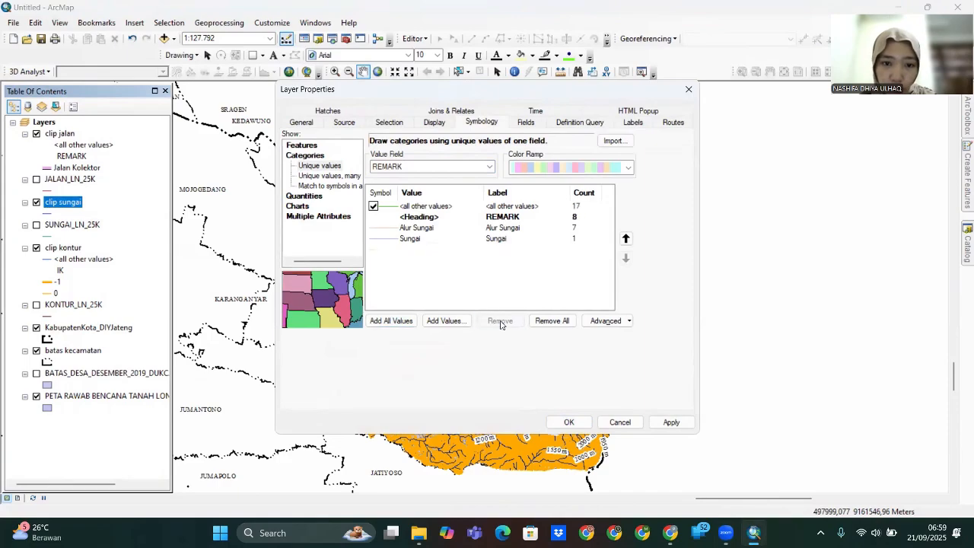
click(417, 227)
click(500, 320)
- Colour the Sungai river line cyan (RGB 0, 255, 255) and apply
double_click(384, 217)
click(638, 160)
click(684, 319)
click(580, 217)
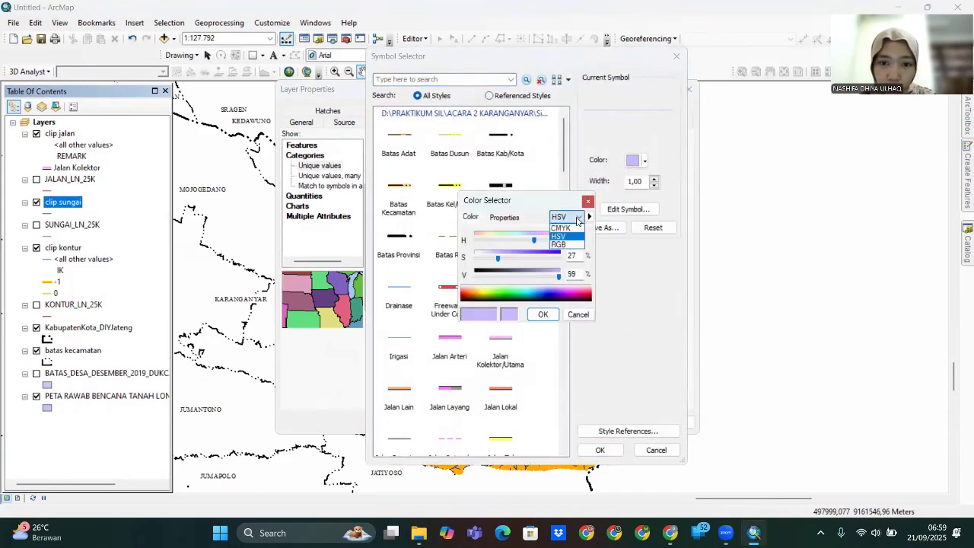
click(564, 244)
drag(540, 240, 461, 254)
drag(535, 259, 566, 279)
click(543, 315)
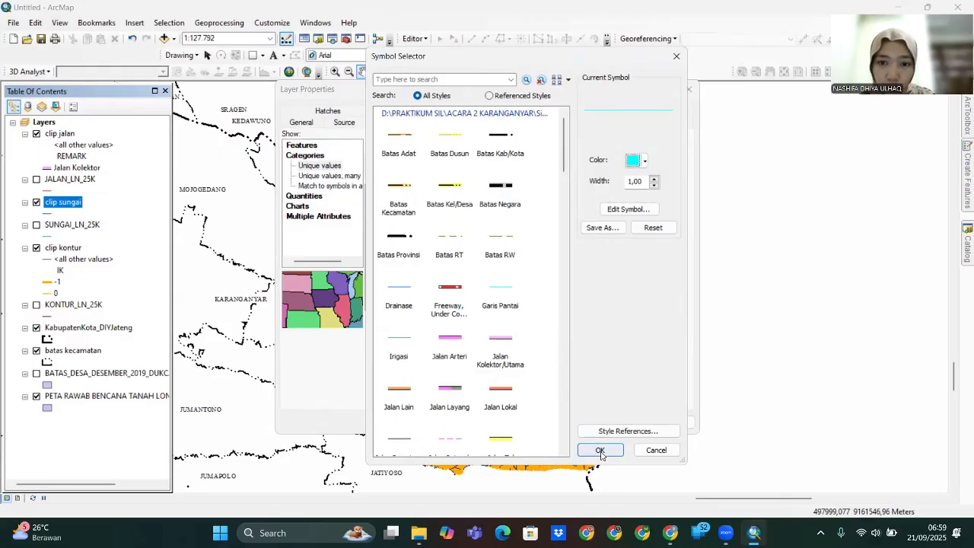
click(600, 450)
click(672, 422)
click(568, 421)
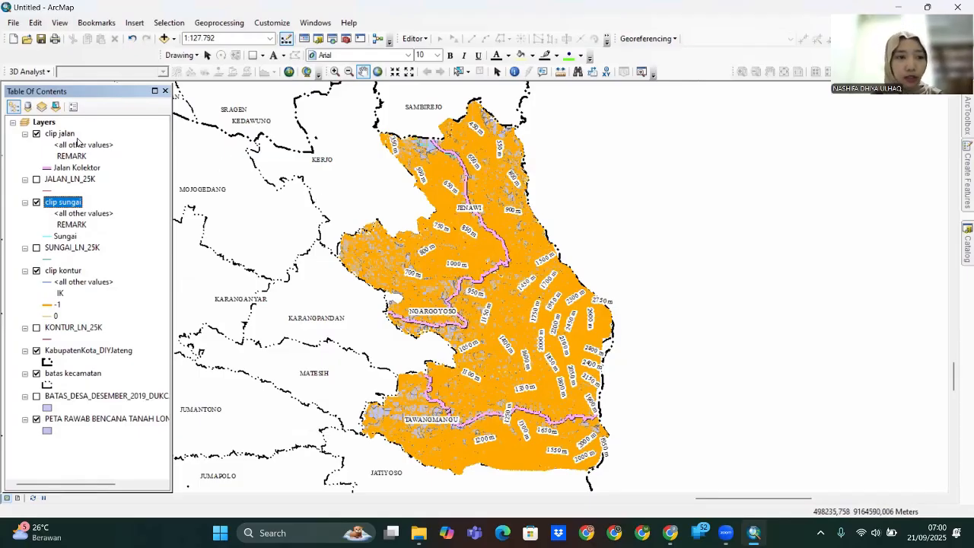
- Collapse every layer legend in the table of contents
click(13, 112)
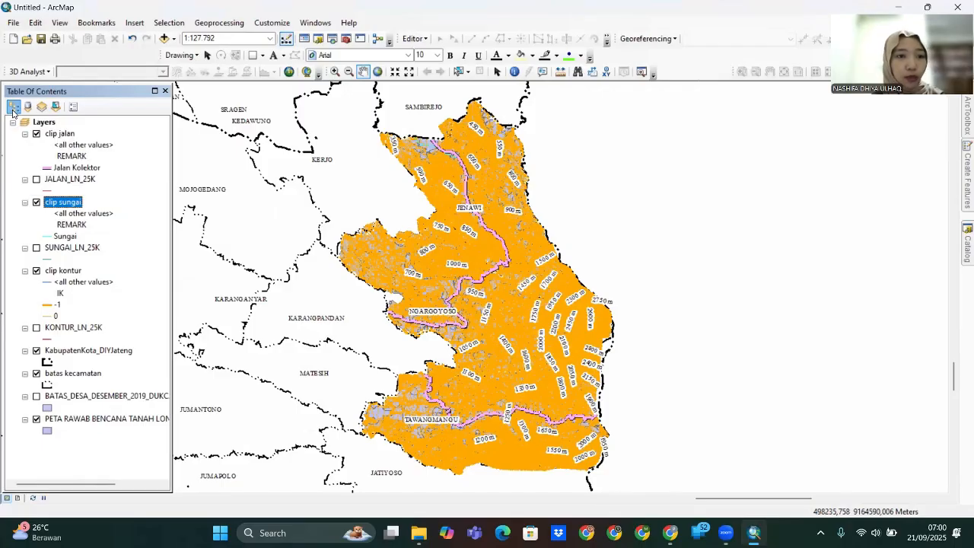
click(26, 135)
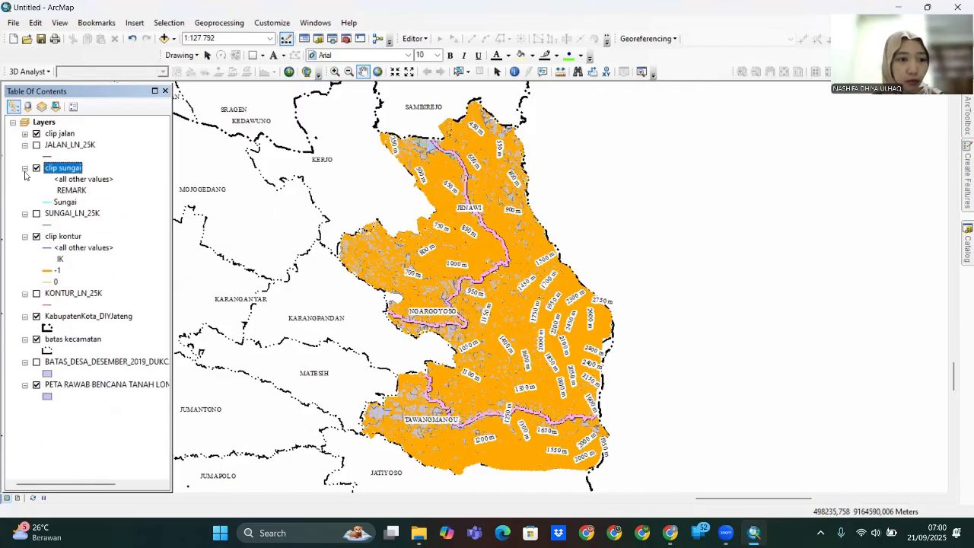
click(25, 169)
click(25, 145)
click(26, 192)
click(25, 203)
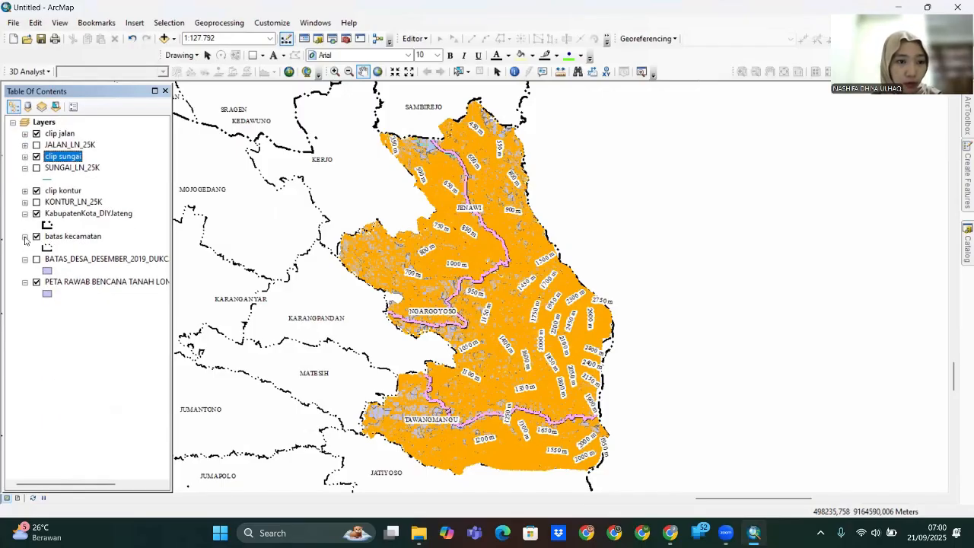
click(25, 238)
click(26, 249)
click(25, 214)
click(25, 248)
click(25, 168)
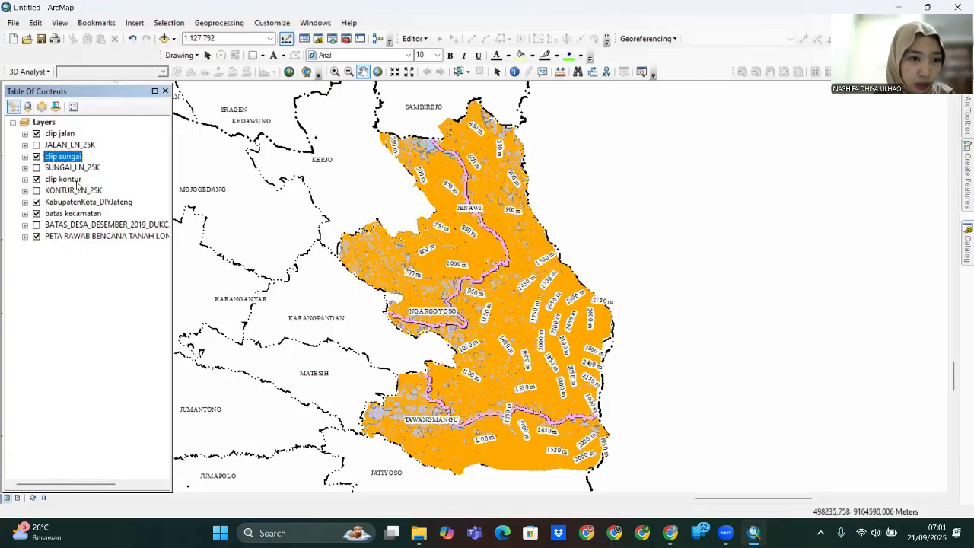
- Move clip sungai and then clip kontur directly below clip jalan
click(61, 133)
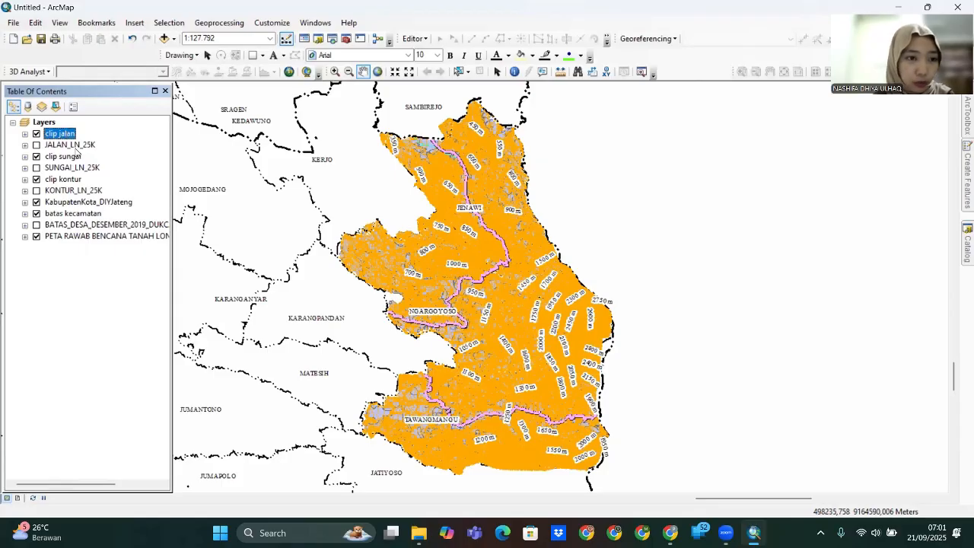
drag(77, 154, 74, 141)
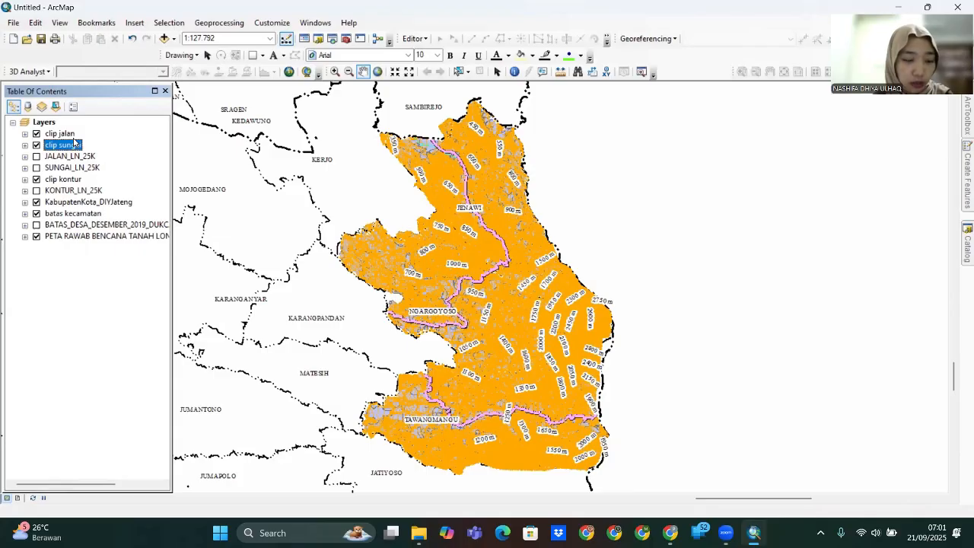
drag(64, 180, 64, 152)
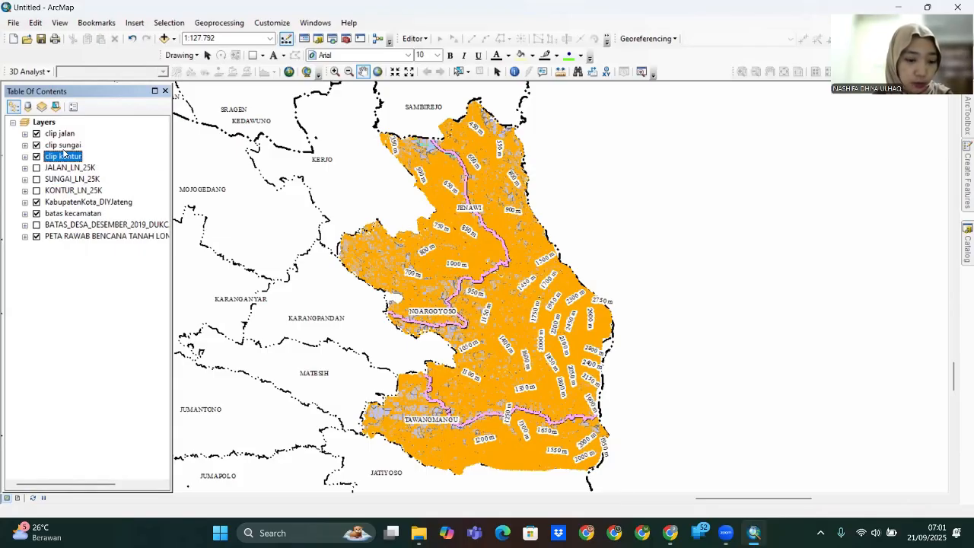
- Set clip kontur's all-other-values contour symbol to No Color
click(25, 134)
click(25, 181)
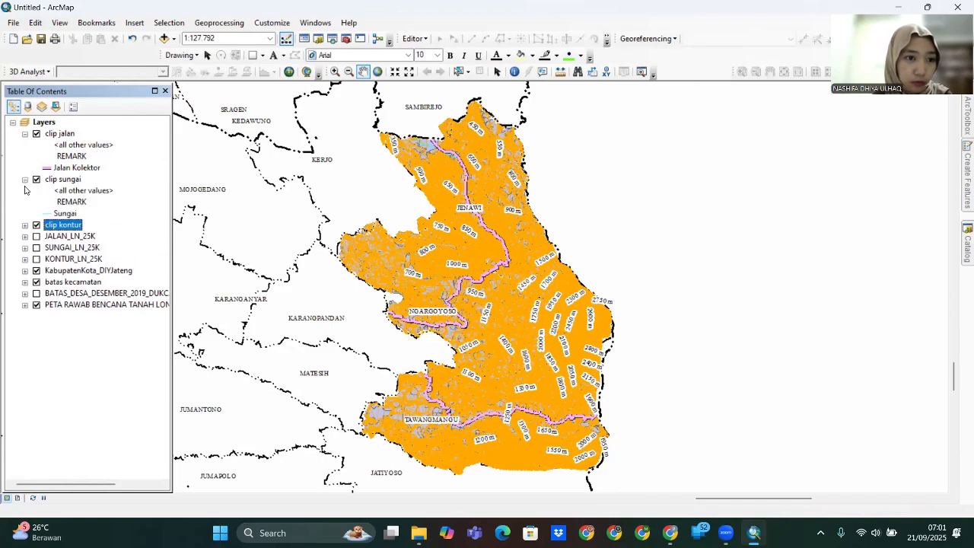
click(25, 225)
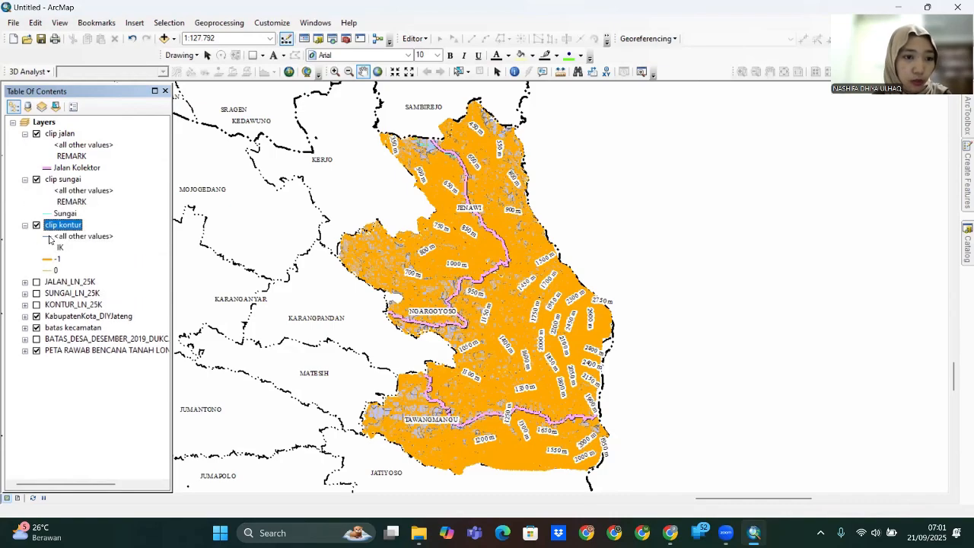
click(49, 238)
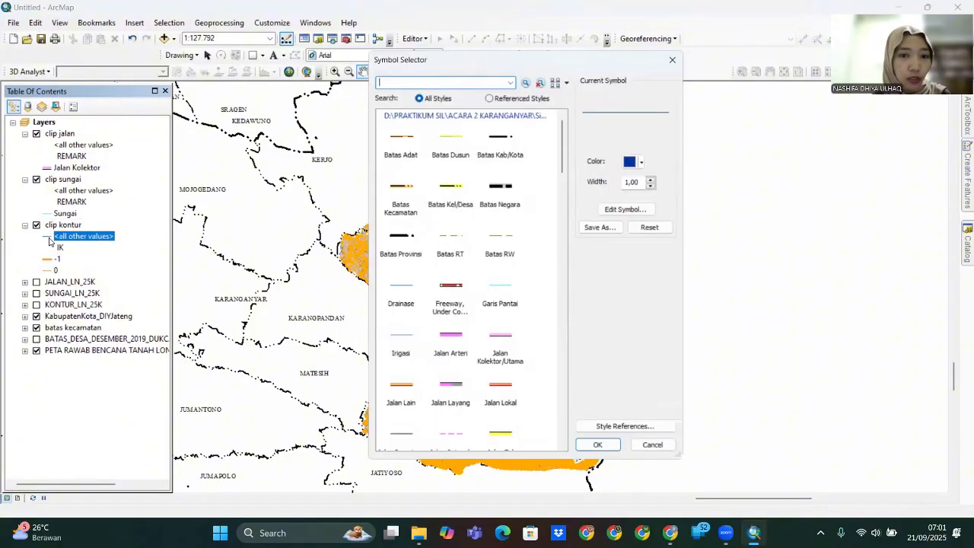
click(644, 160)
click(647, 181)
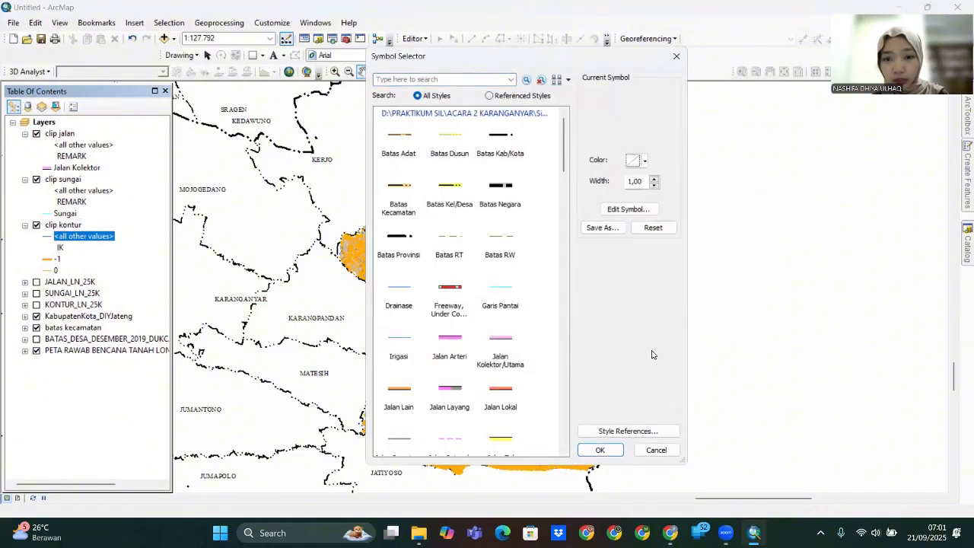
click(600, 450)
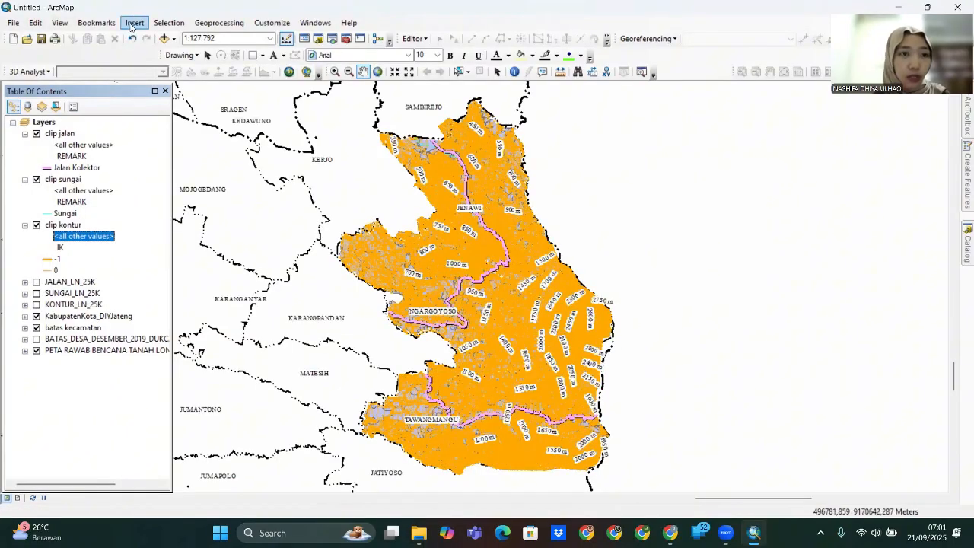
- Insert a new data frame and add the BATAS_PROVINSI_DESEMBER_2019_DUKCAPIL boundary shapefile
click(134, 24)
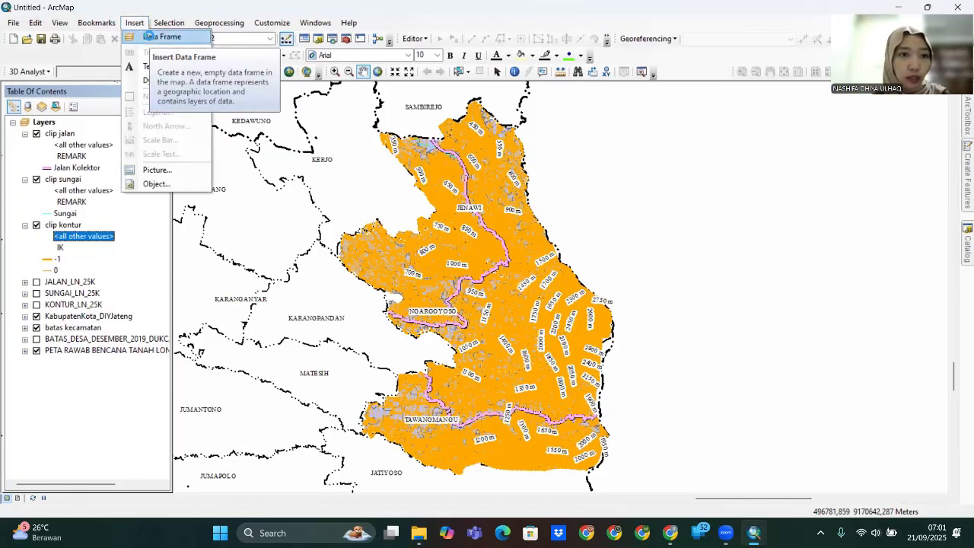
click(150, 36)
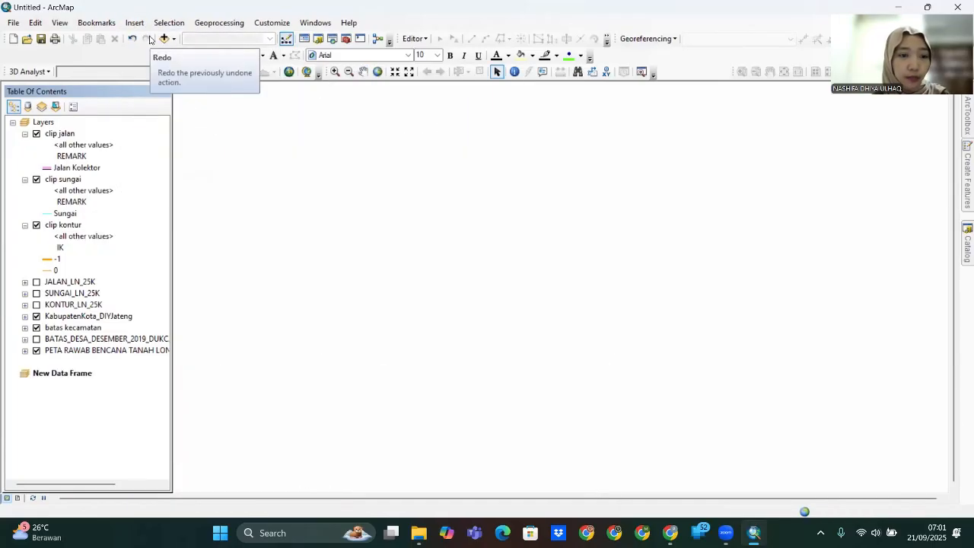
right_click(69, 377)
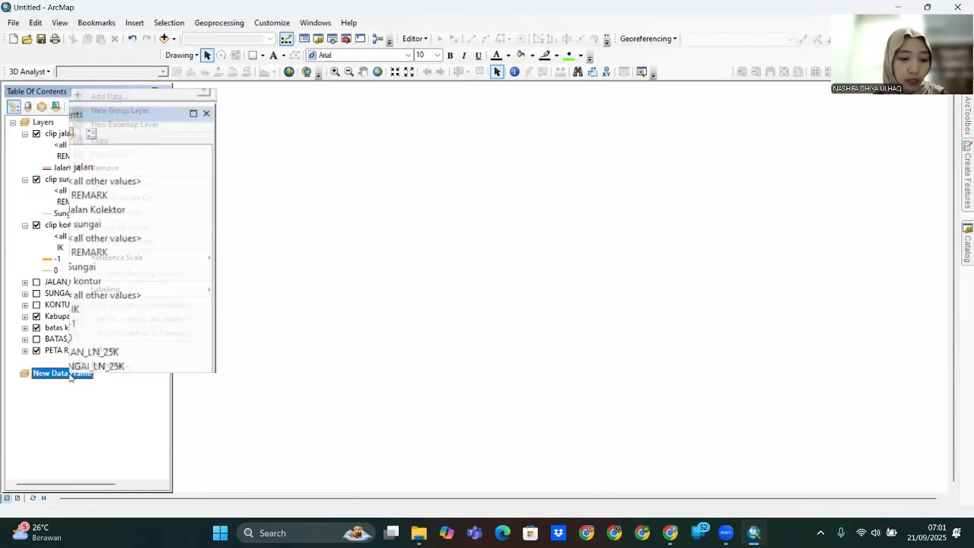
click(122, 97)
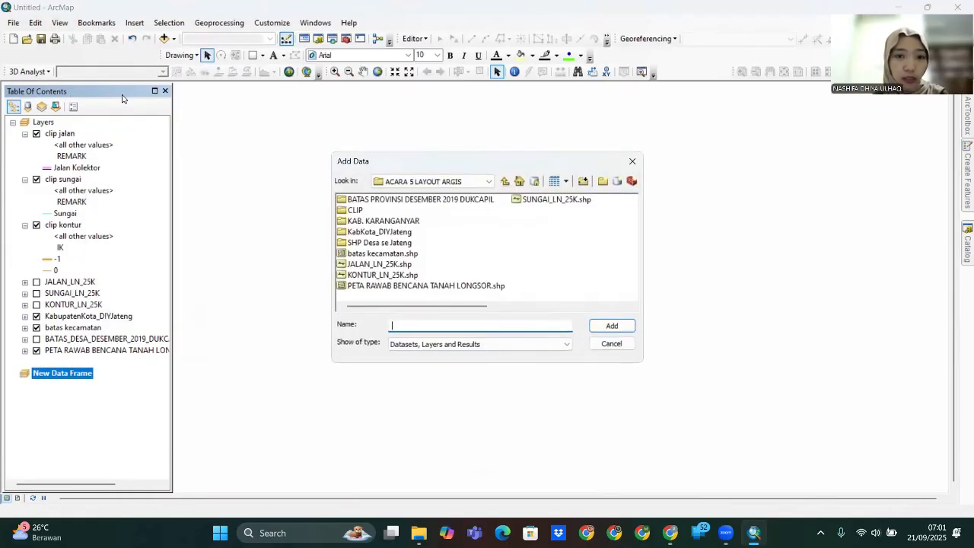
double_click(366, 202)
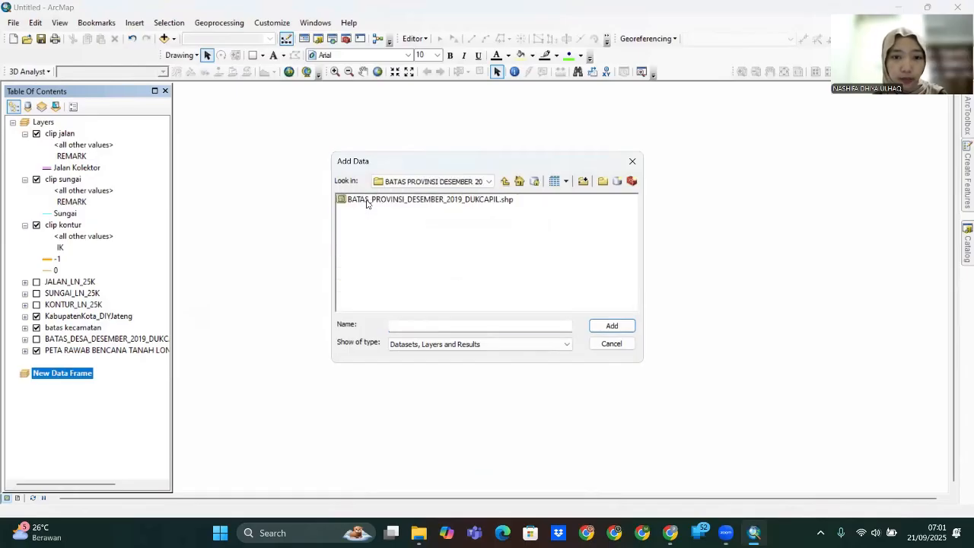
click(369, 203)
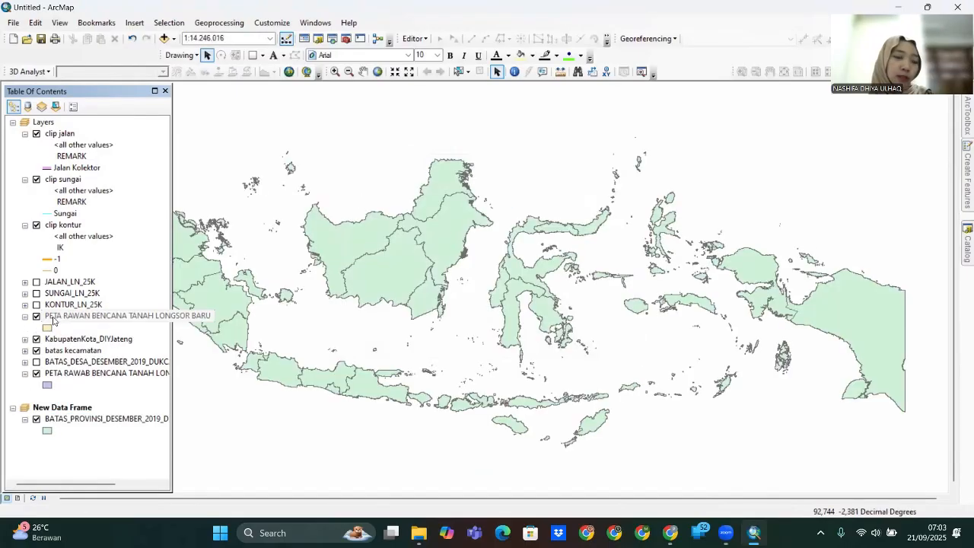
- Open the landslide hazard layer's Symbology settings
right_click(54, 316)
click(94, 307)
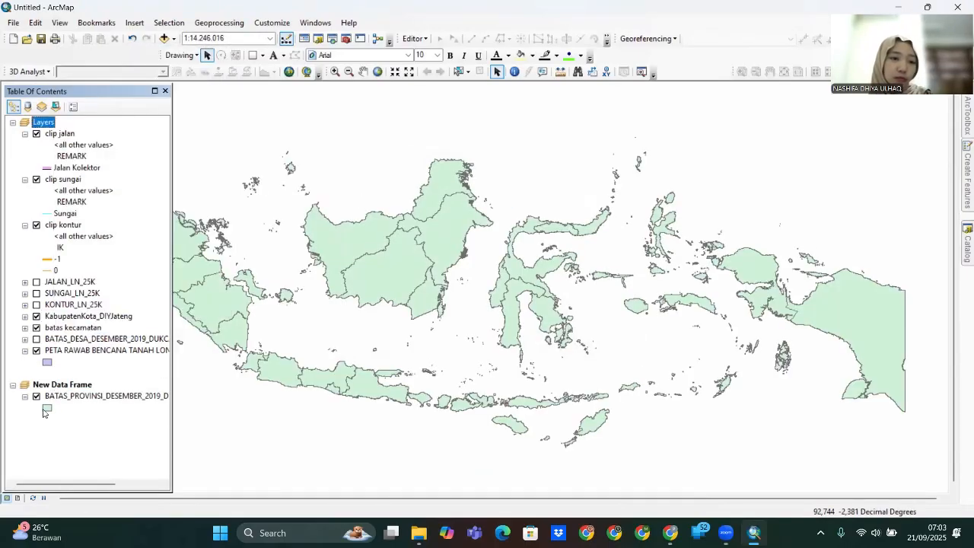
click(424, 111)
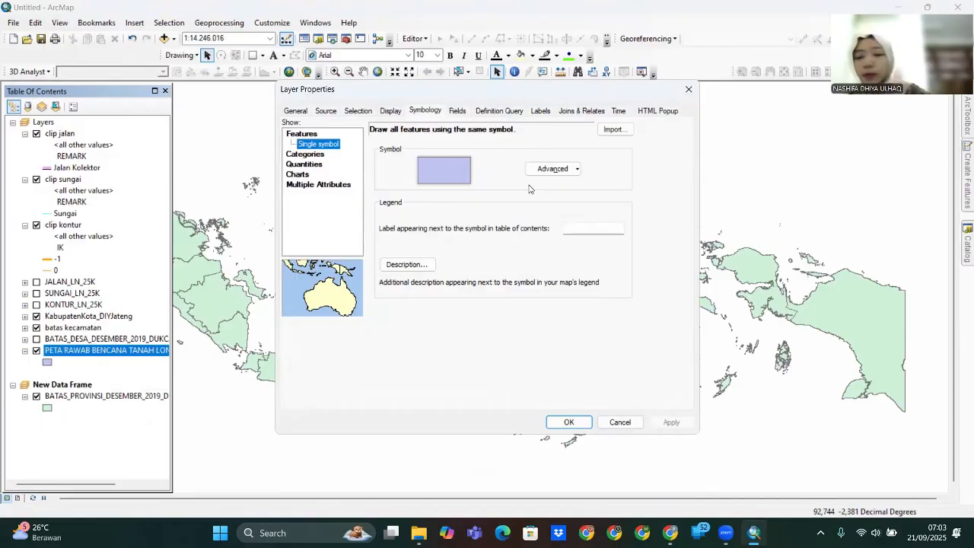
- Symbolise the landslide hazard layer by unique values of the KELAS_KB field
click(305, 153)
click(490, 155)
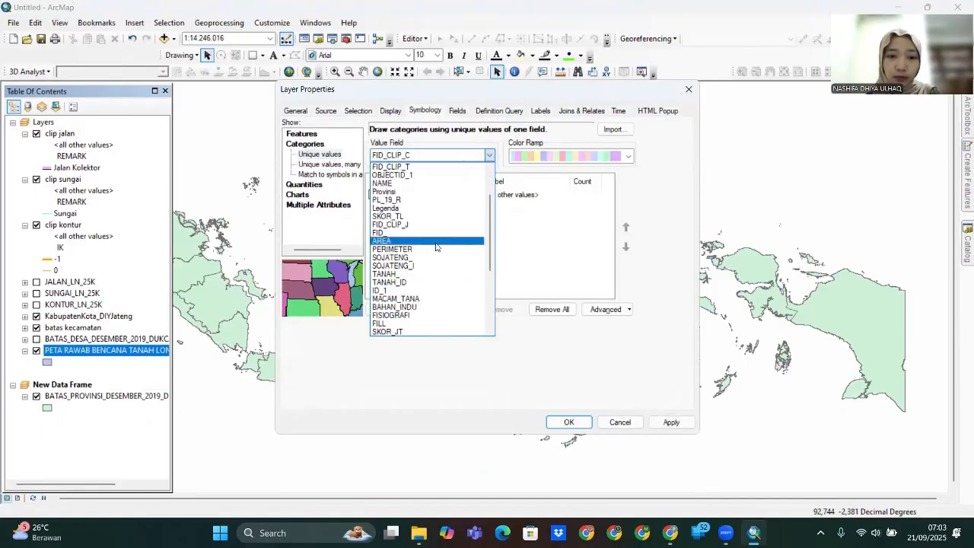
scroll(434, 252, down, 3)
click(408, 324)
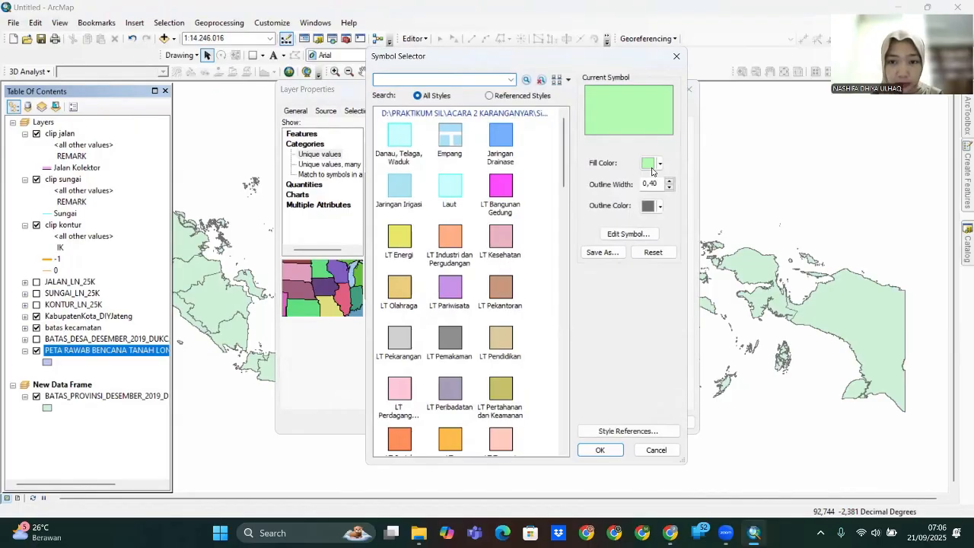
- Give SANGAT RENDAH a green fill and RENDAH a lime fill with no outline
click(660, 163)
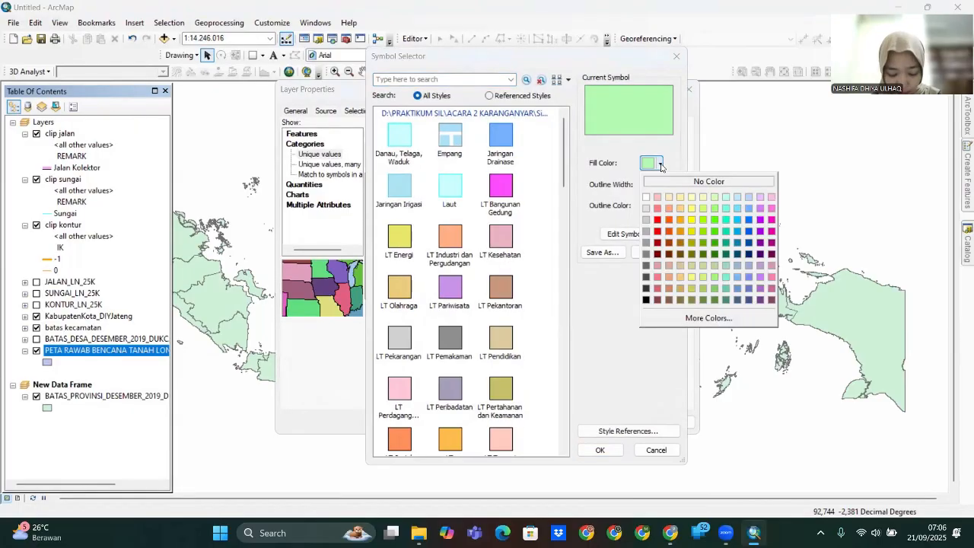
click(716, 229)
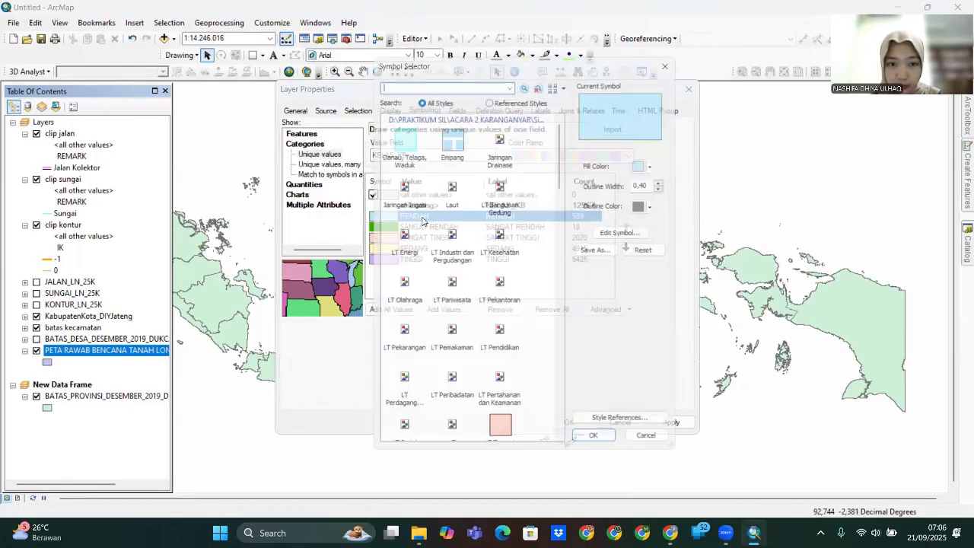
click(660, 163)
click(702, 219)
click(670, 188)
click(601, 450)
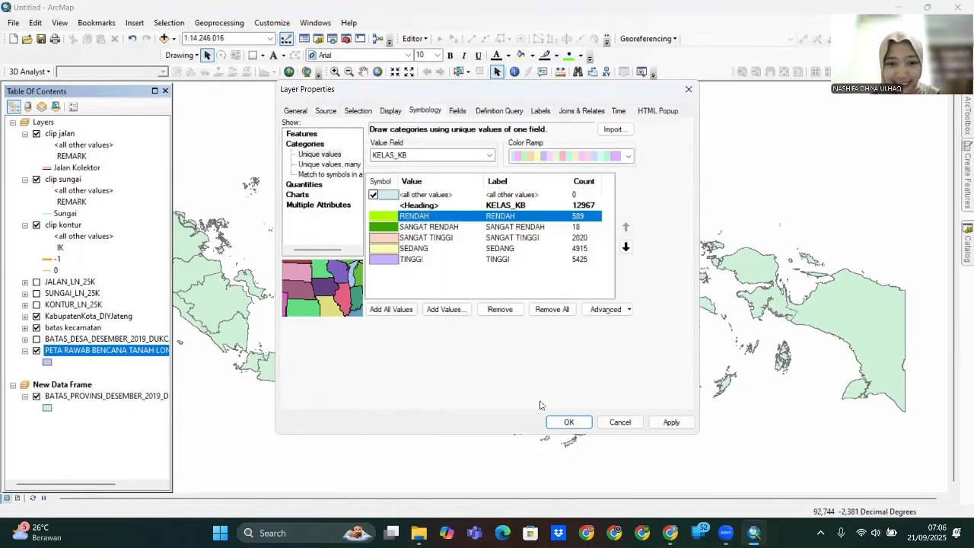
- Make SANGAT TINGGI red and SEDANG yellow, both with zero outline
double_click(382, 239)
click(659, 163)
click(660, 221)
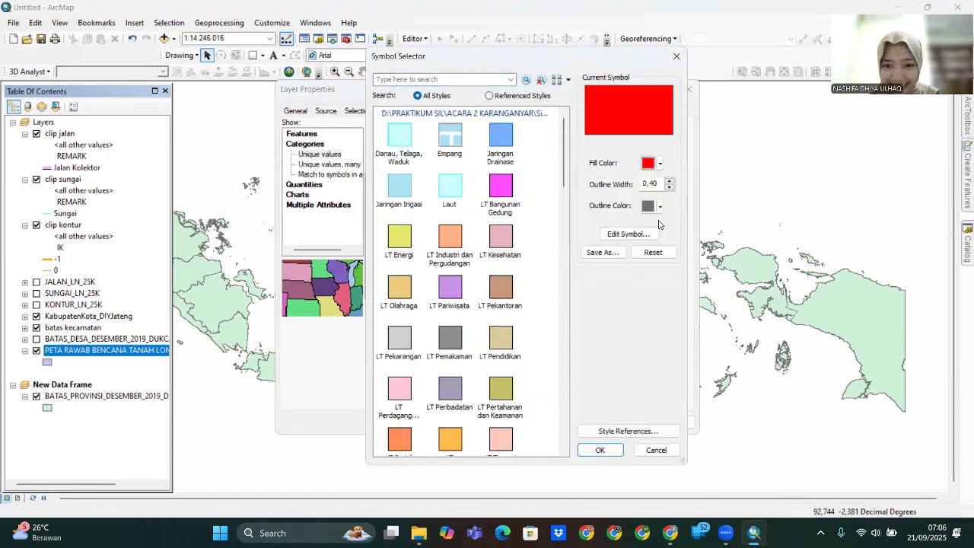
click(670, 188)
click(600, 450)
double_click(383, 249)
click(660, 163)
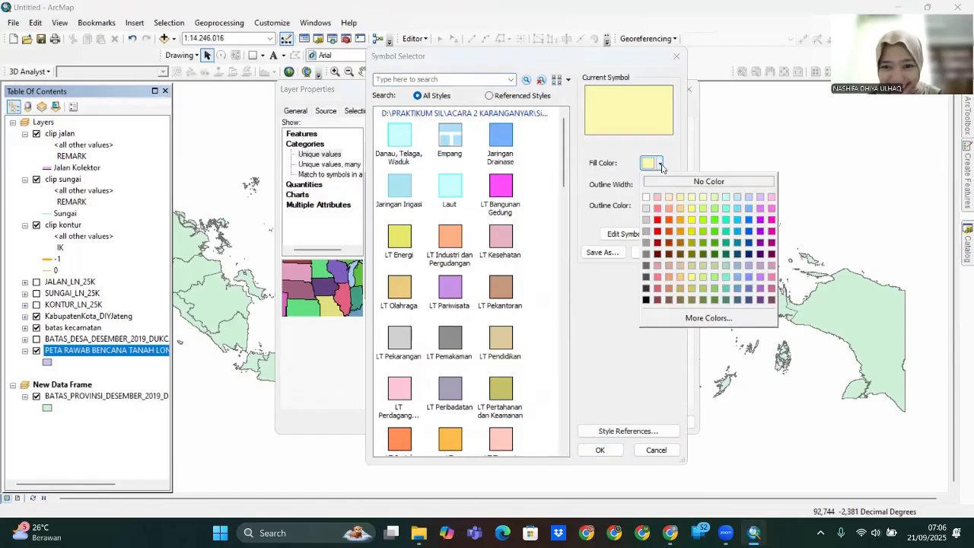
click(681, 221)
click(670, 188)
click(600, 450)
- Make TINGGI orange with zero outline width and apply the class colours
double_click(401, 259)
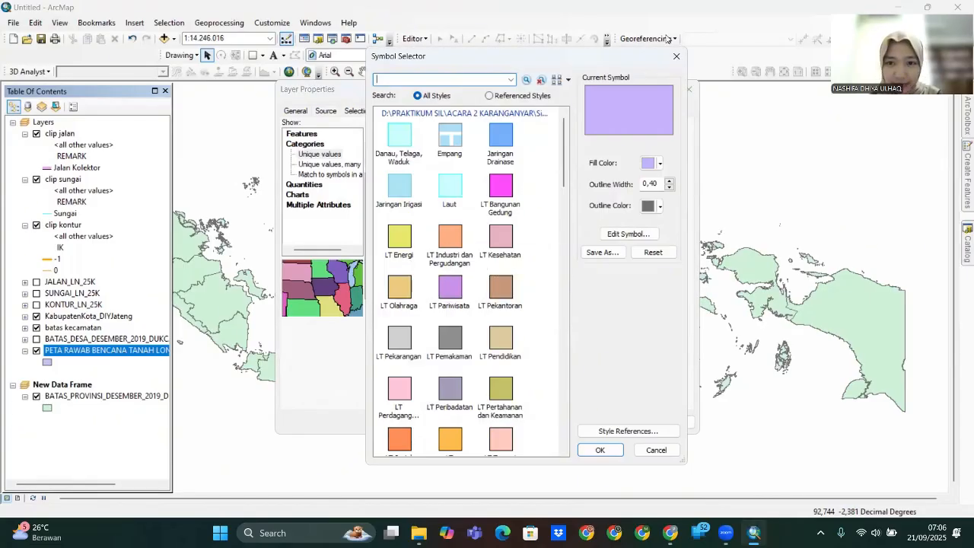
click(677, 57)
double_click(426, 260)
click(660, 163)
click(670, 220)
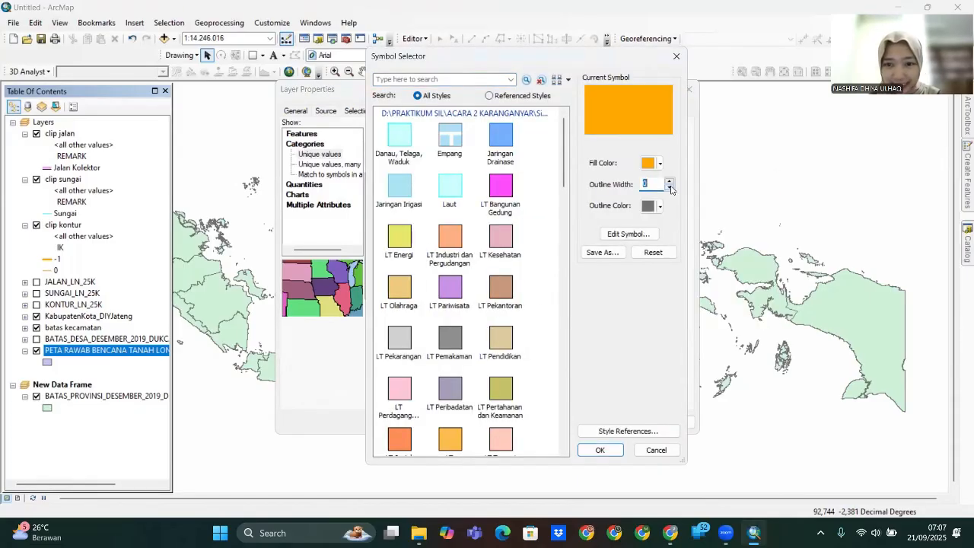
click(669, 188)
click(600, 450)
click(664, 423)
click(569, 422)
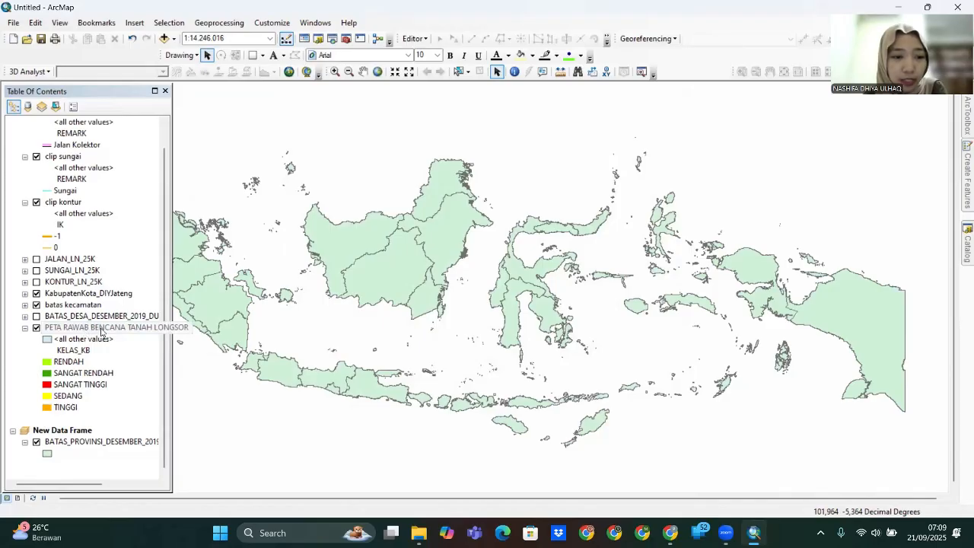
- Copy the landslide hazard layer and paste it into the New Data Frame
right_click(101, 331)
click(130, 63)
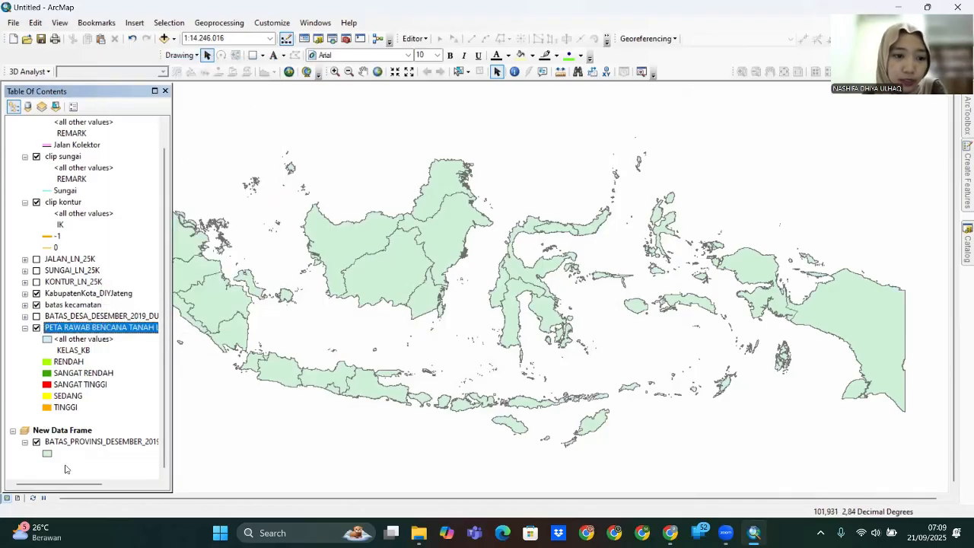
click(65, 431)
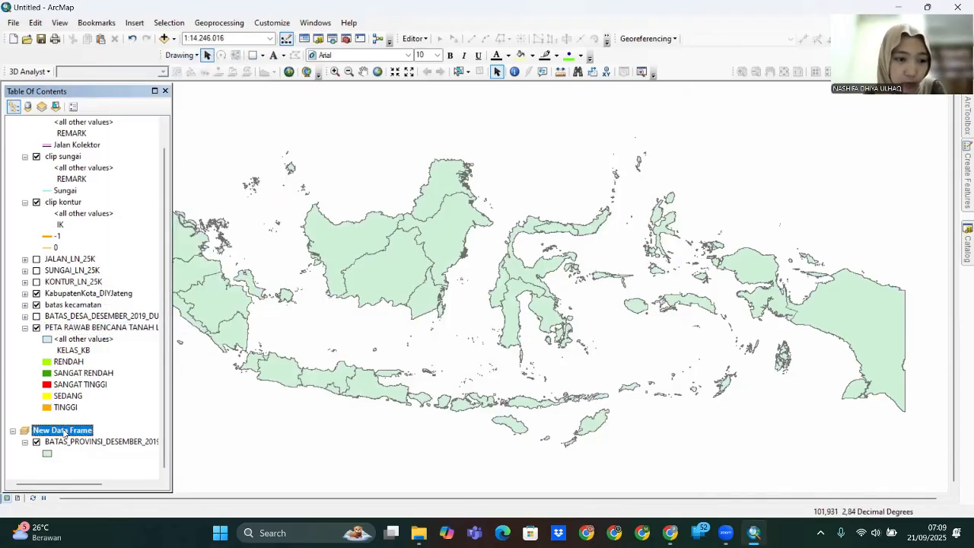
right_click(64, 432)
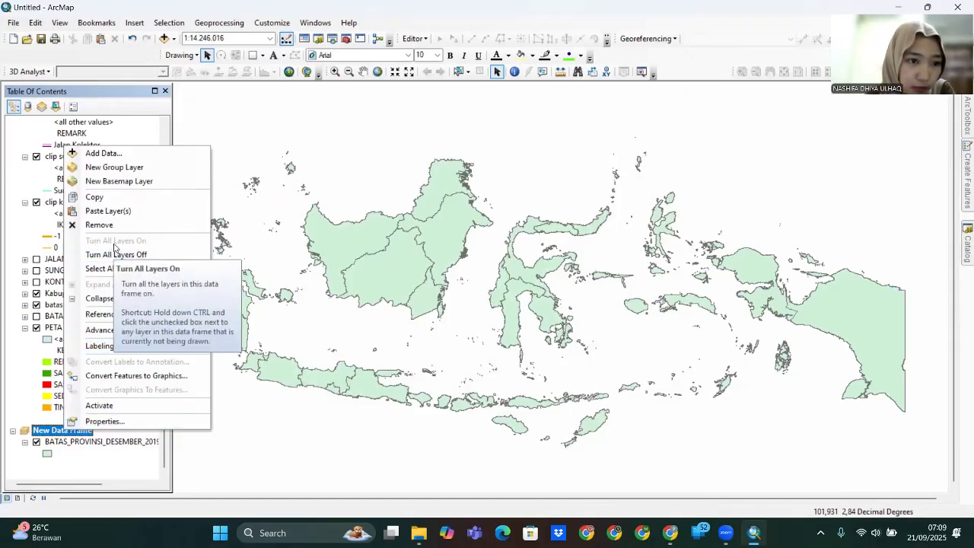
click(132, 211)
- In the pasted layer's properties, make the <all other values> symbol yellow with no outline
scroll(223, 369, up, 2)
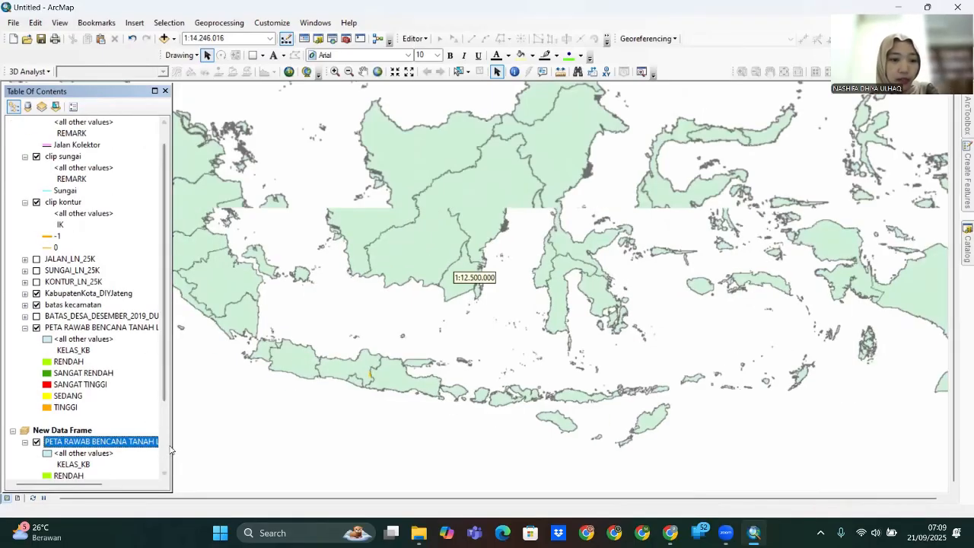
scroll(223, 370, down, 1)
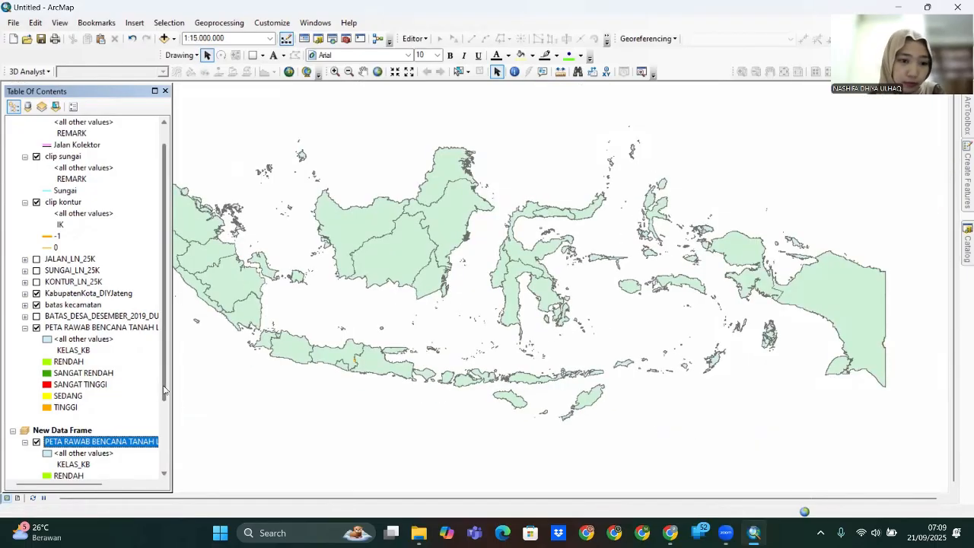
scroll(164, 449, down, 2)
right_click(102, 350)
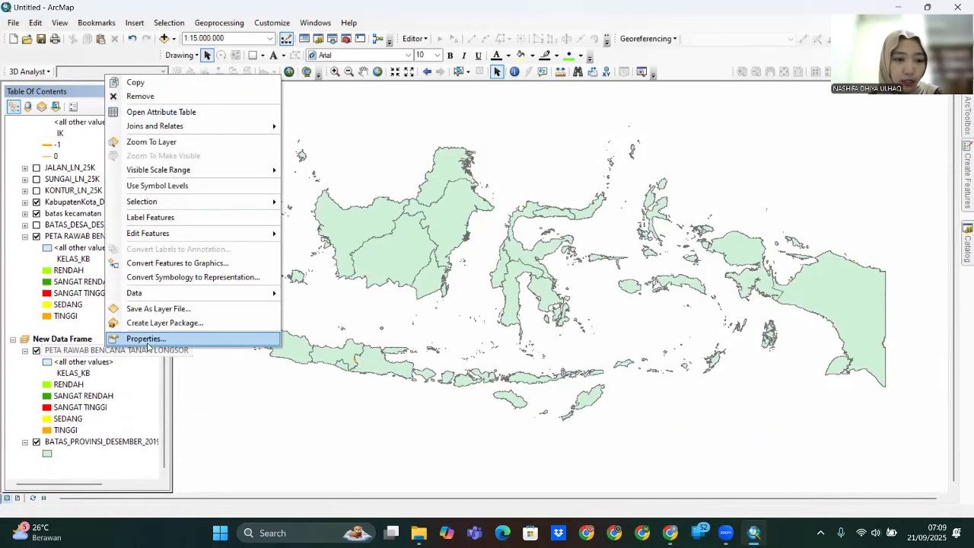
click(151, 339)
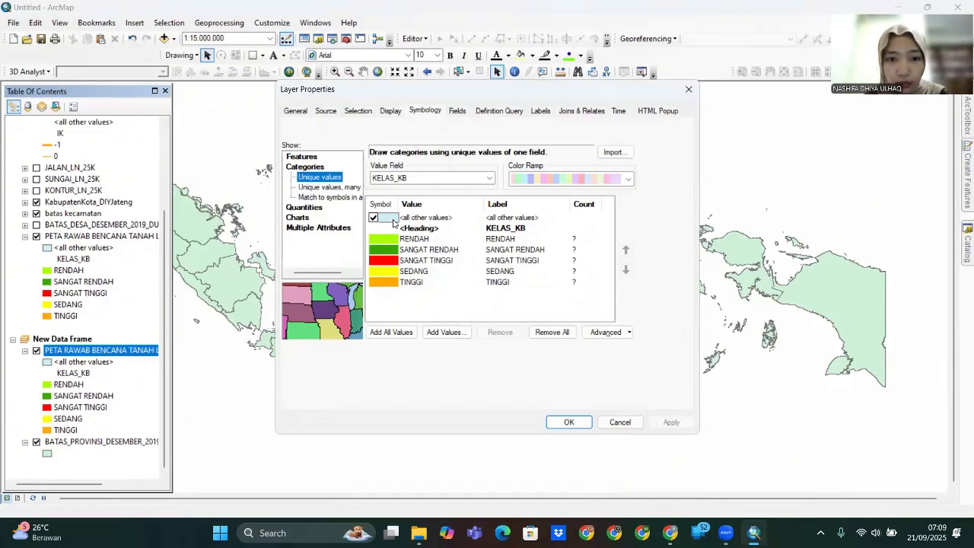
double_click(389, 218)
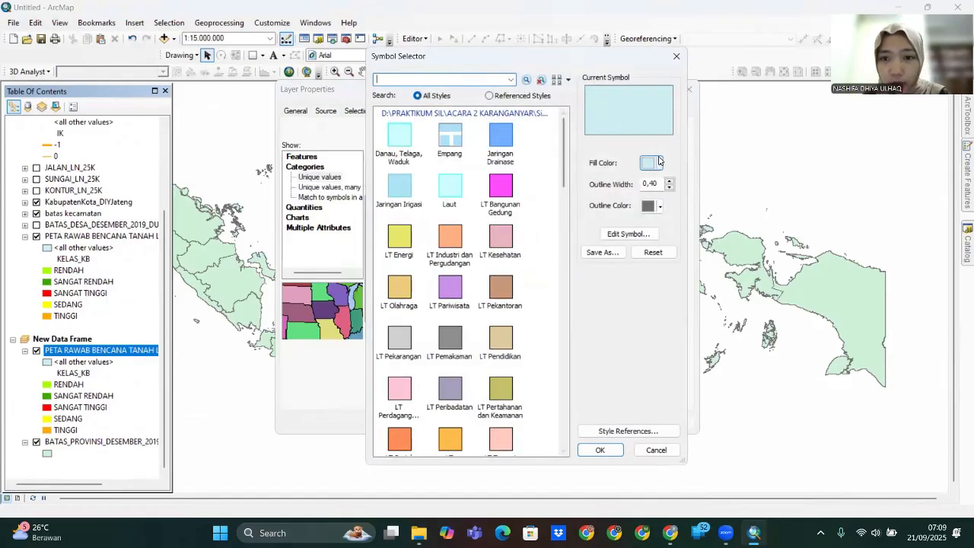
click(660, 164)
click(693, 220)
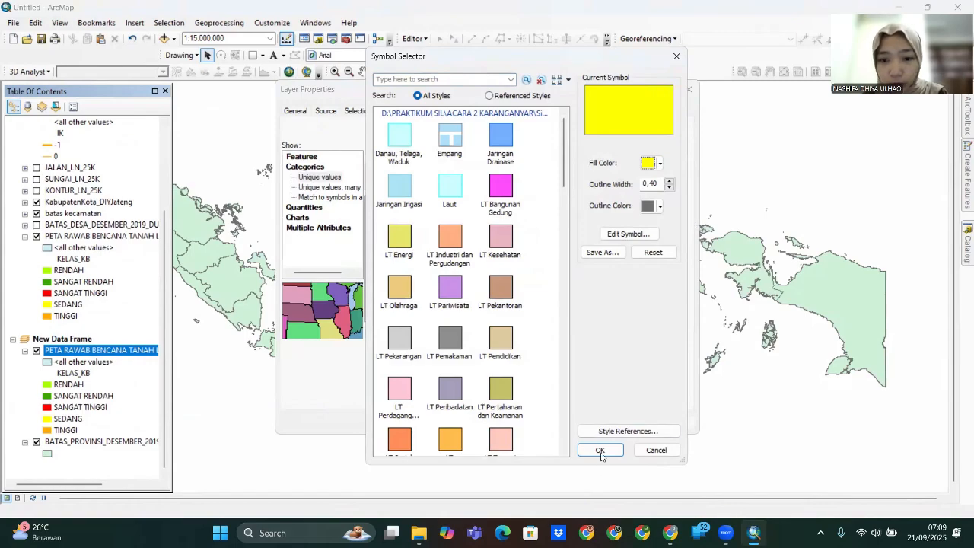
click(670, 188)
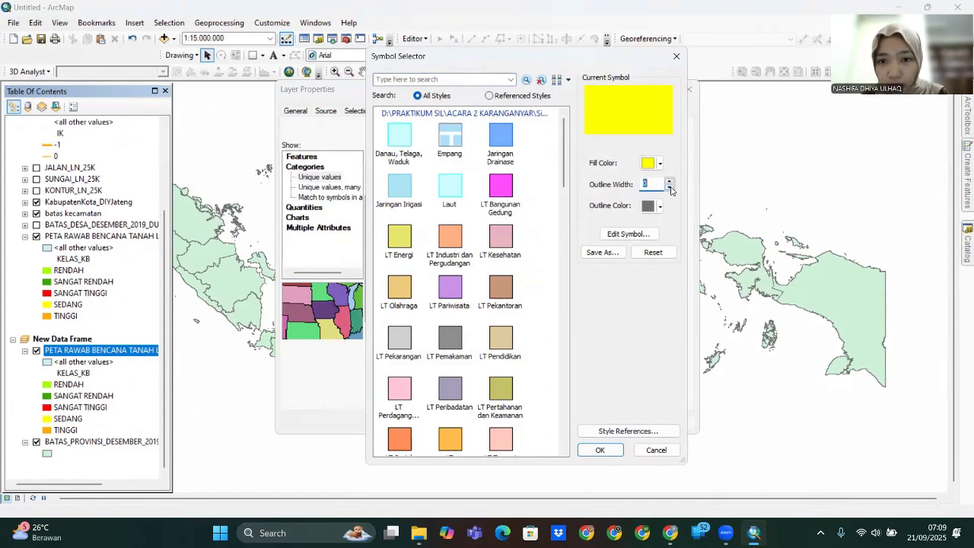
click(599, 450)
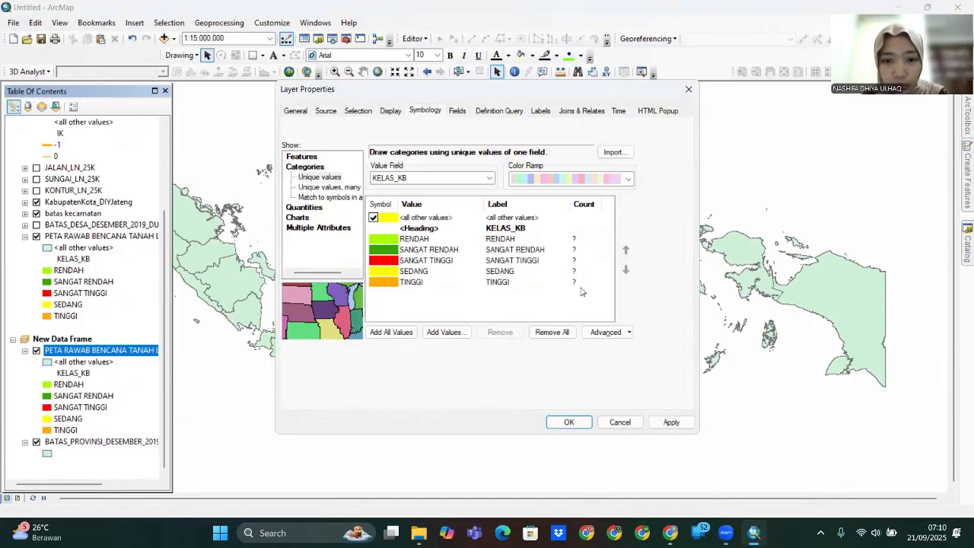
- Remove all KELAS_KB class values, leaving only the yellow study area class, and apply
drag(434, 289, 435, 241)
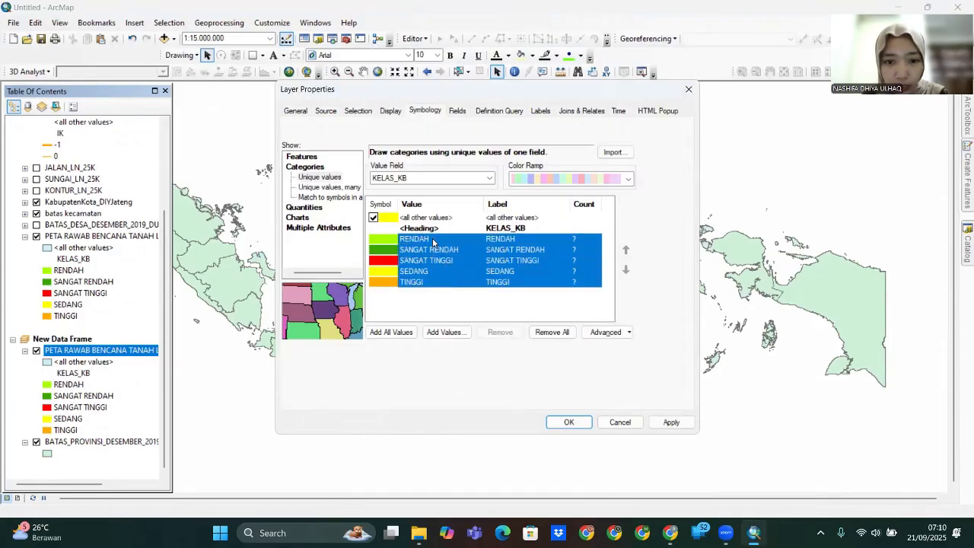
click(553, 333)
click(578, 424)
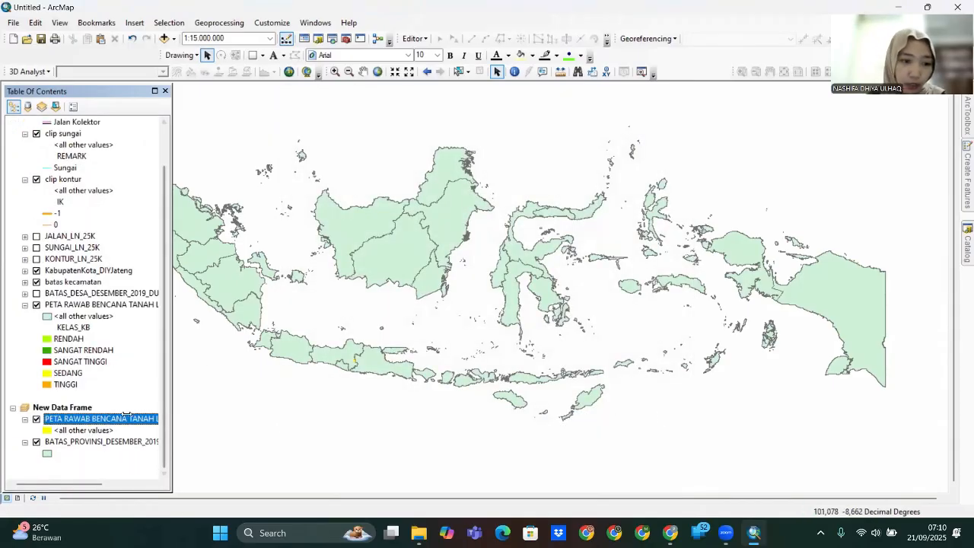
- Zoom the map to the extent of the pasted study area layer
right_click(122, 419)
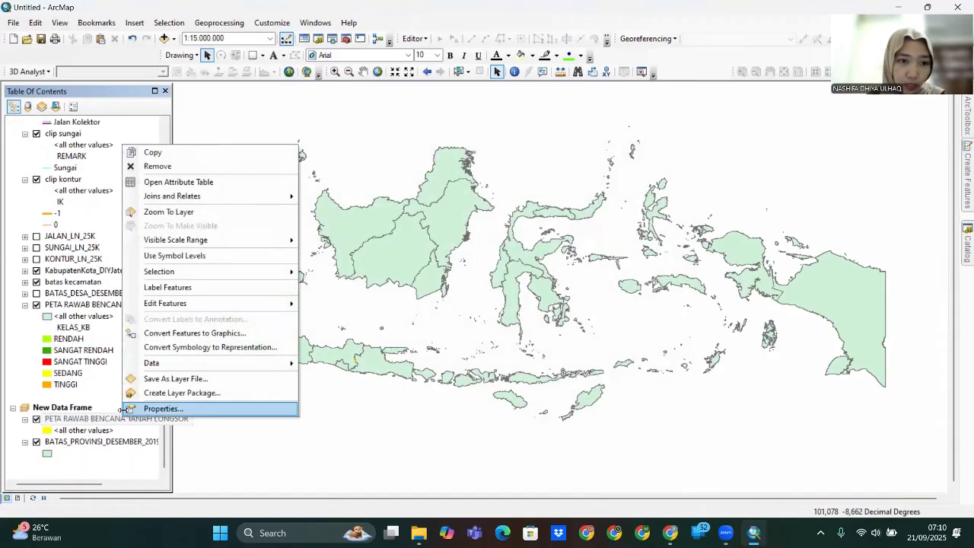
click(203, 213)
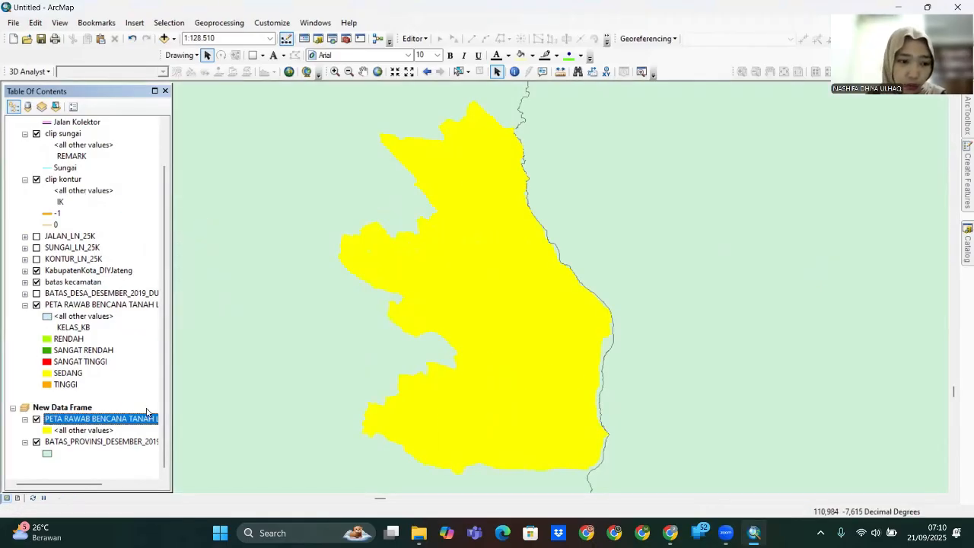
click(74, 443)
right_click(77, 443)
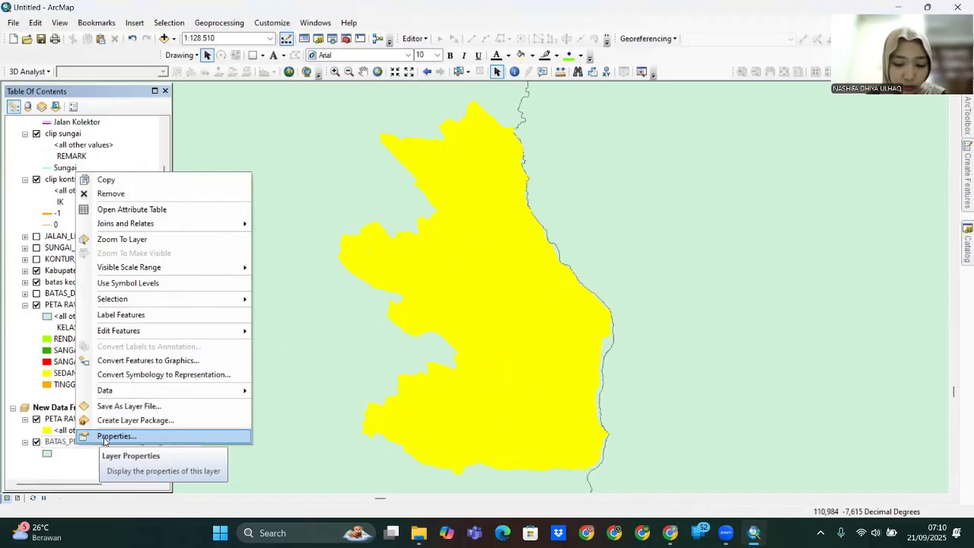
click(114, 436)
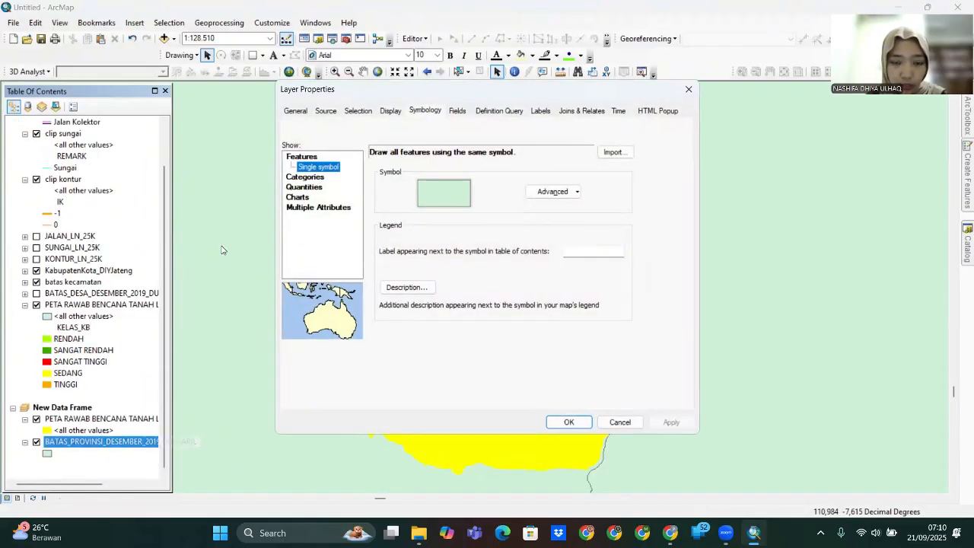
key(Escape)
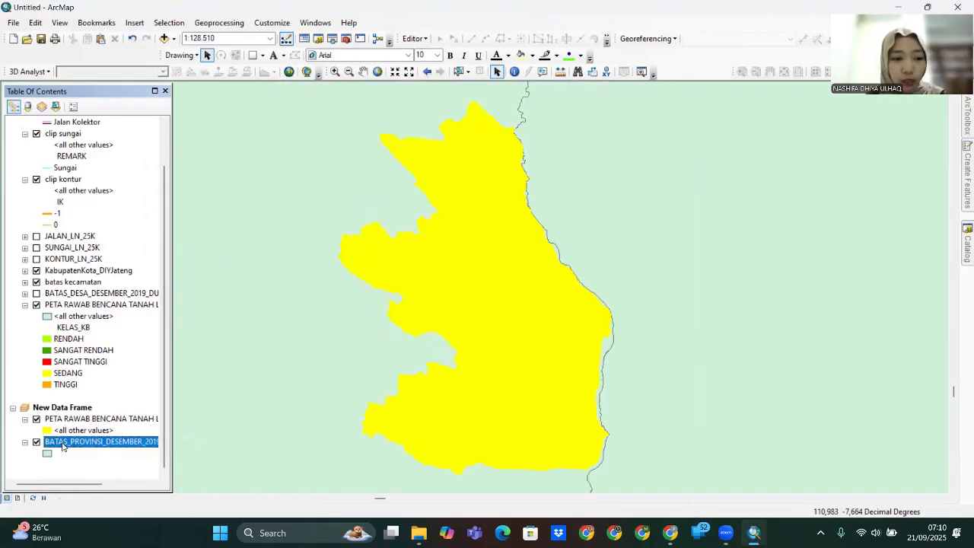
- Set the province layer's fill colour to light Olivine Yellow
click(48, 453)
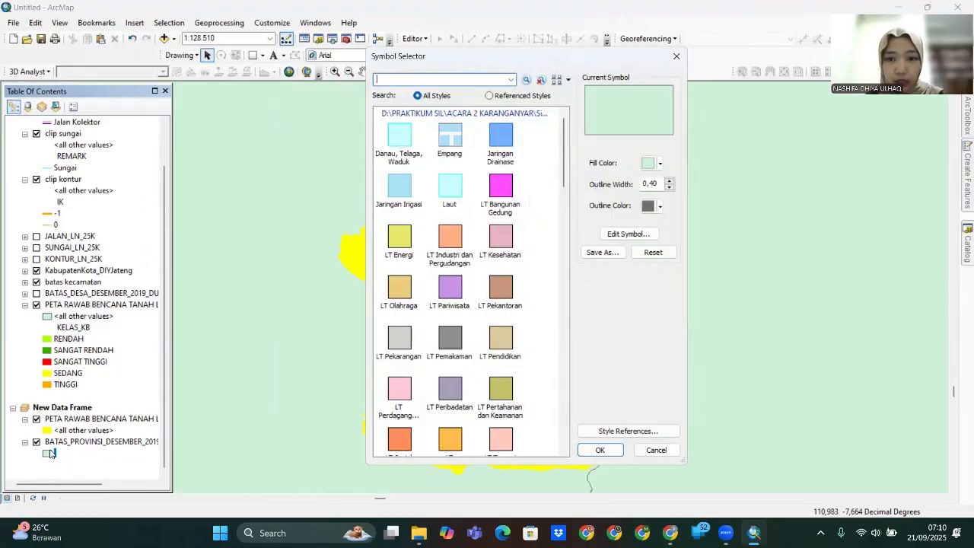
click(660, 163)
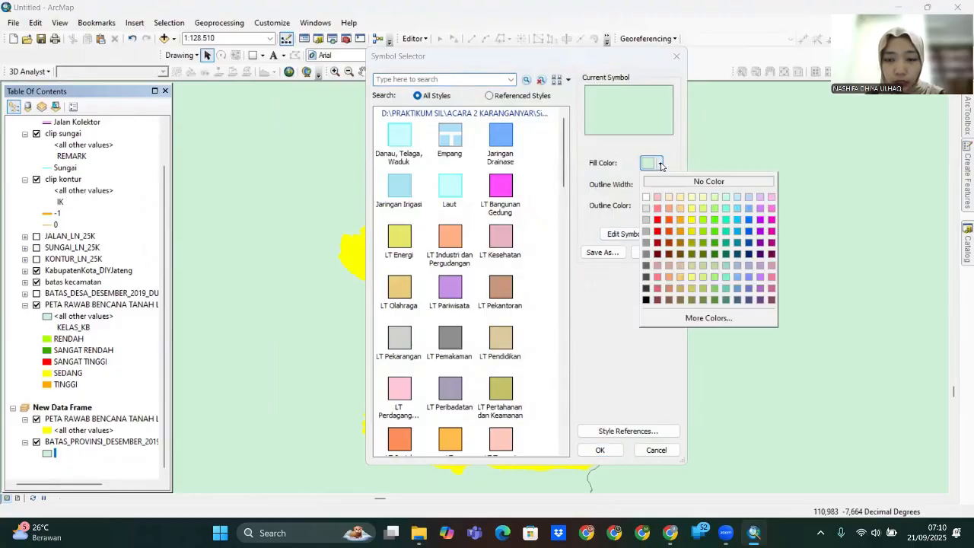
click(704, 198)
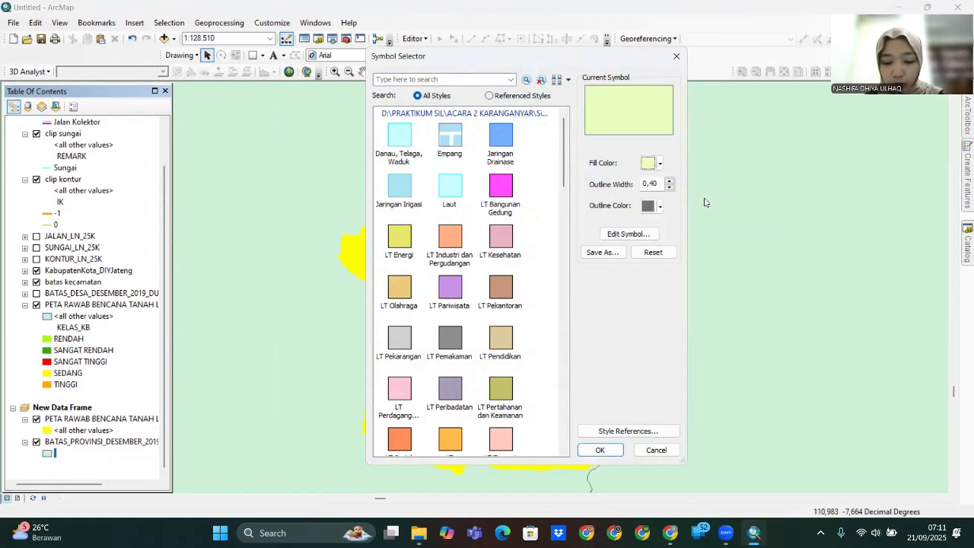
- Give the province symbol the black dash-dot Batas Provinsi outline and apply it
click(629, 234)
click(513, 273)
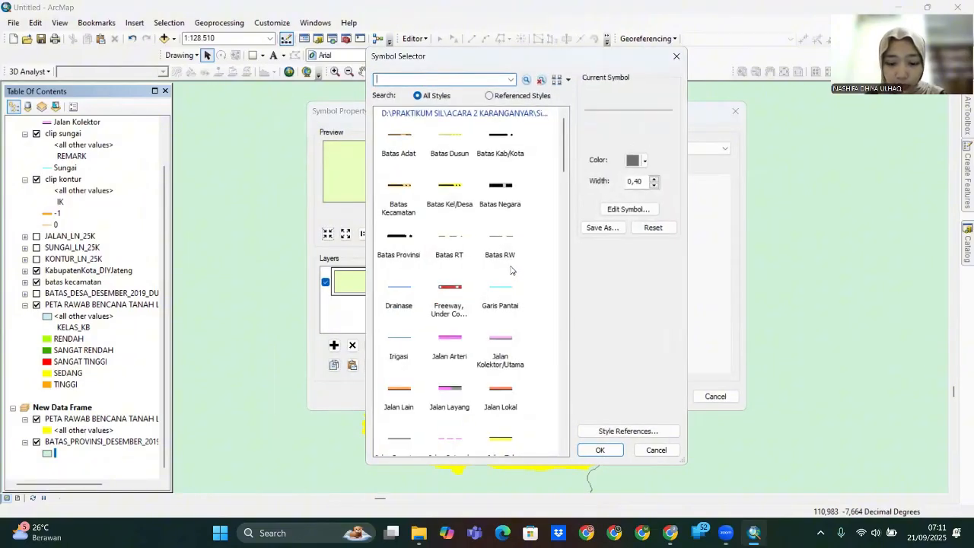
click(395, 237)
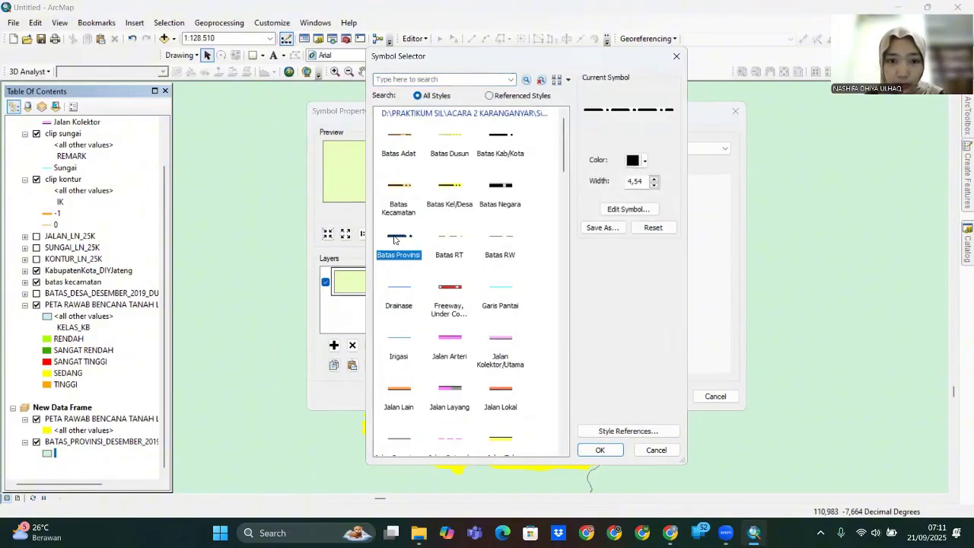
click(600, 450)
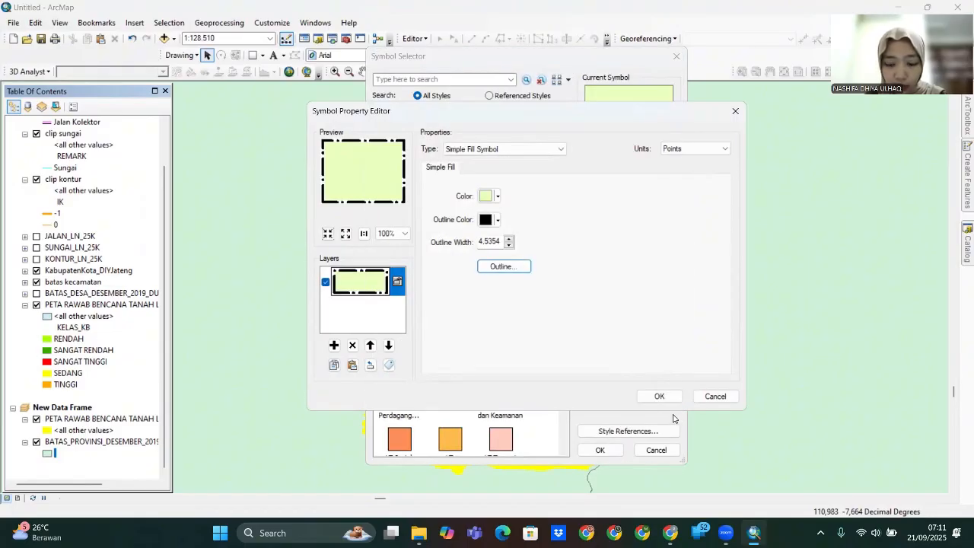
click(659, 396)
click(599, 449)
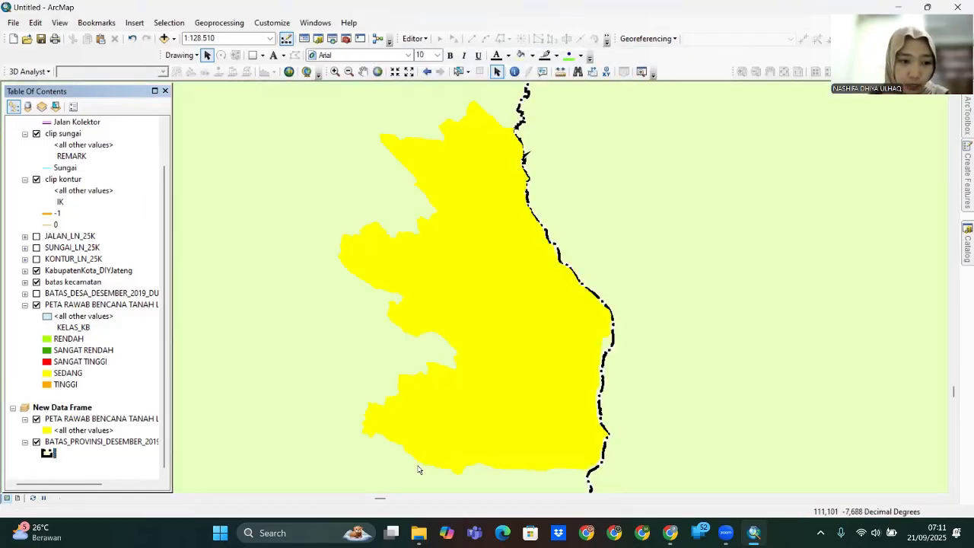
- Set the province label font to Times New Roman in the layer's Labels settings
click(107, 429)
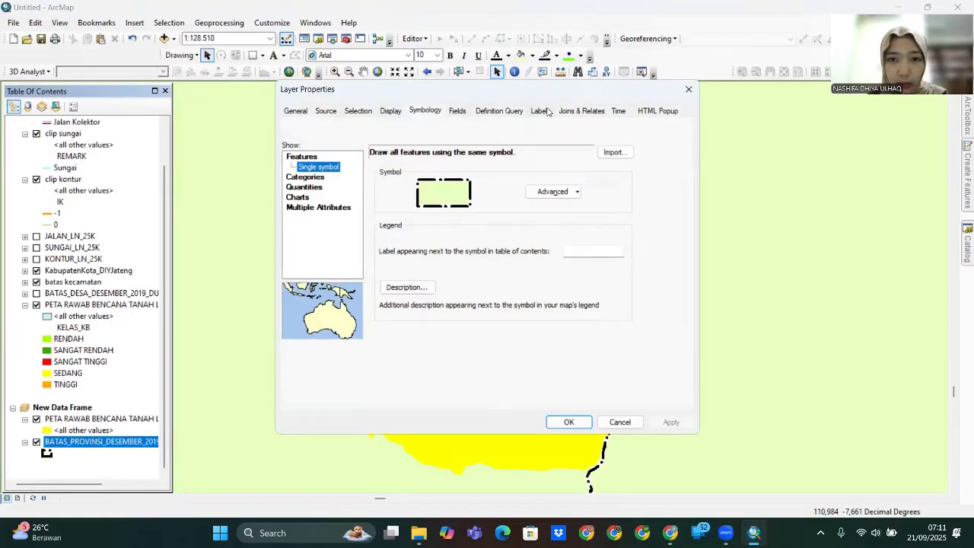
click(540, 111)
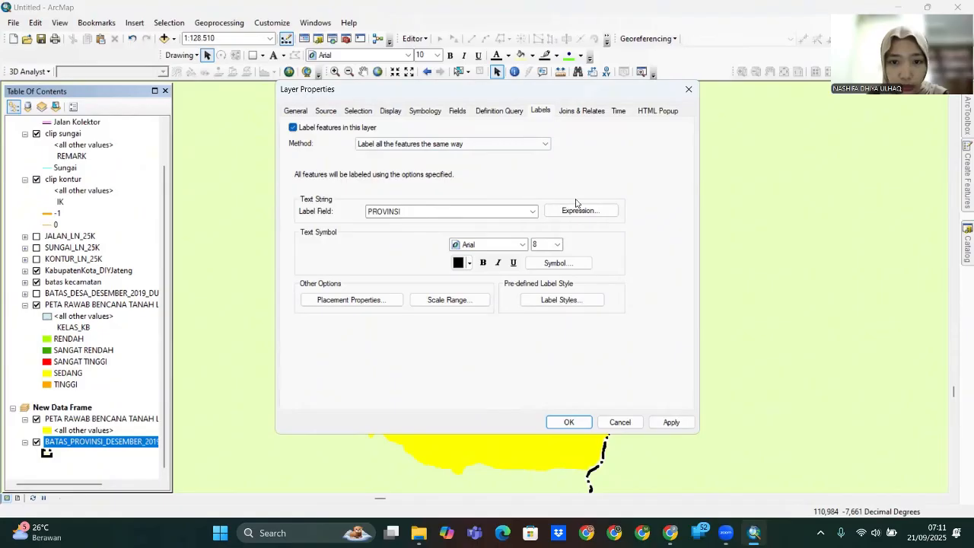
click(542, 263)
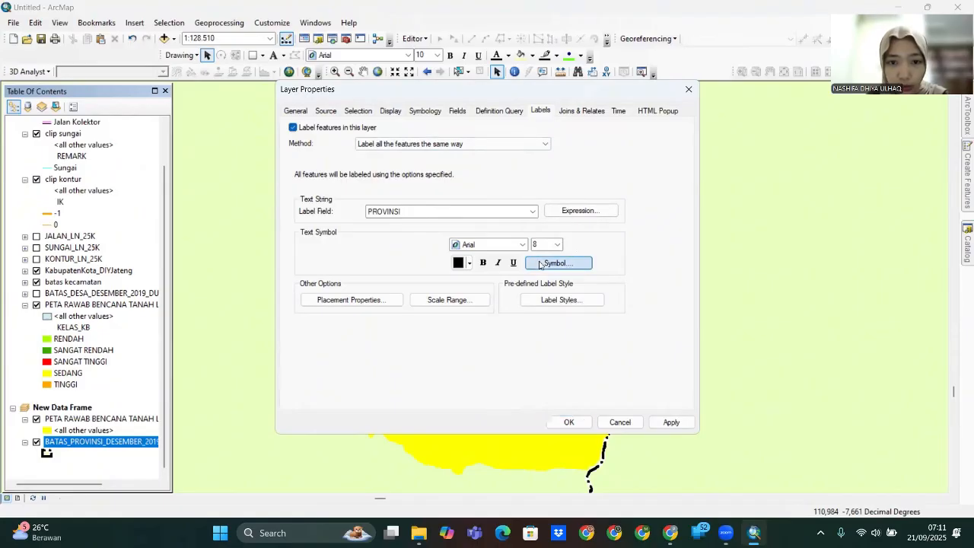
click(671, 183)
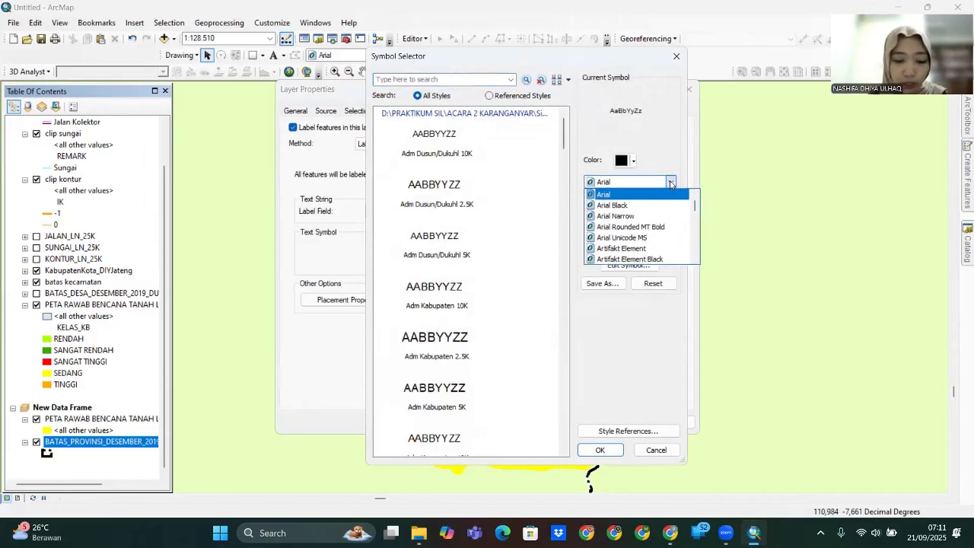
key(t)
key(i)
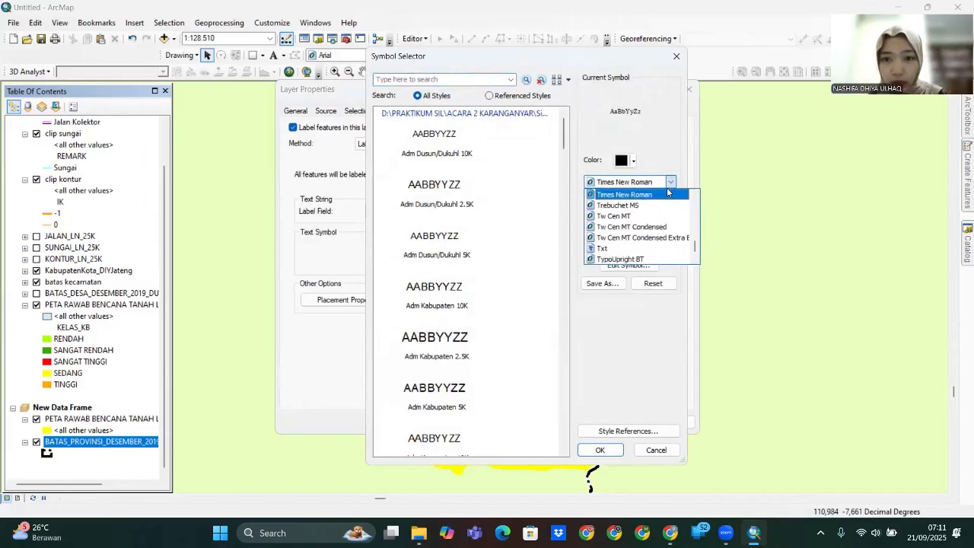
click(668, 194)
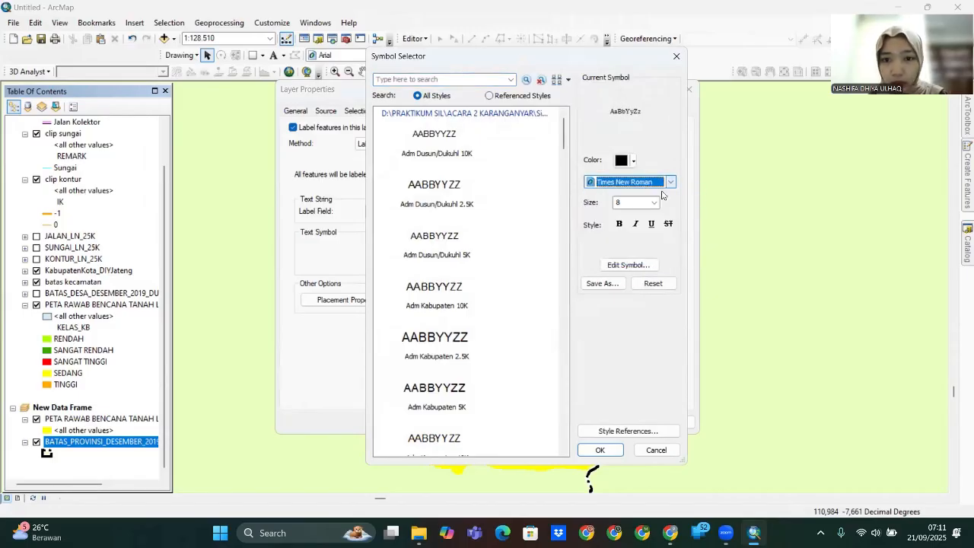
- Add a halo mask to the Times New Roman label symbol
click(634, 266)
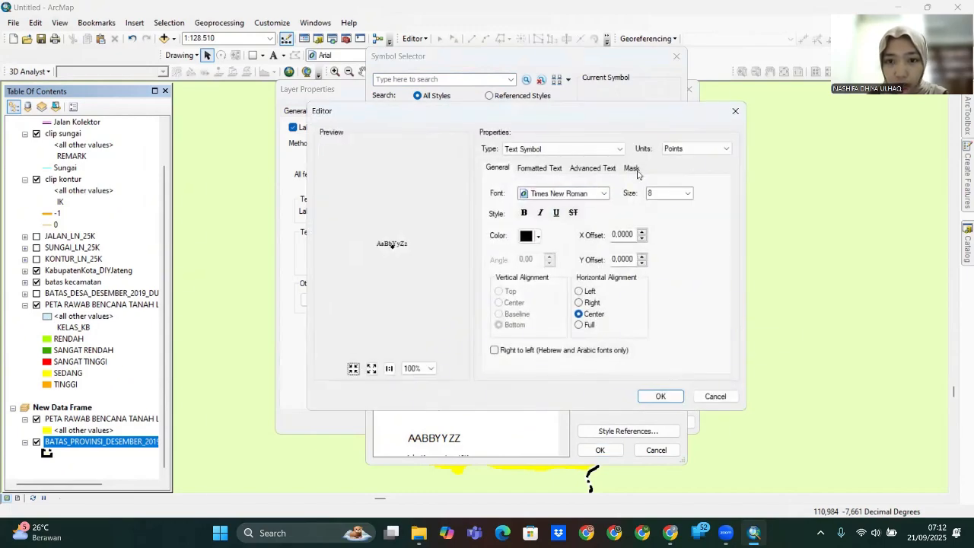
click(632, 169)
click(499, 223)
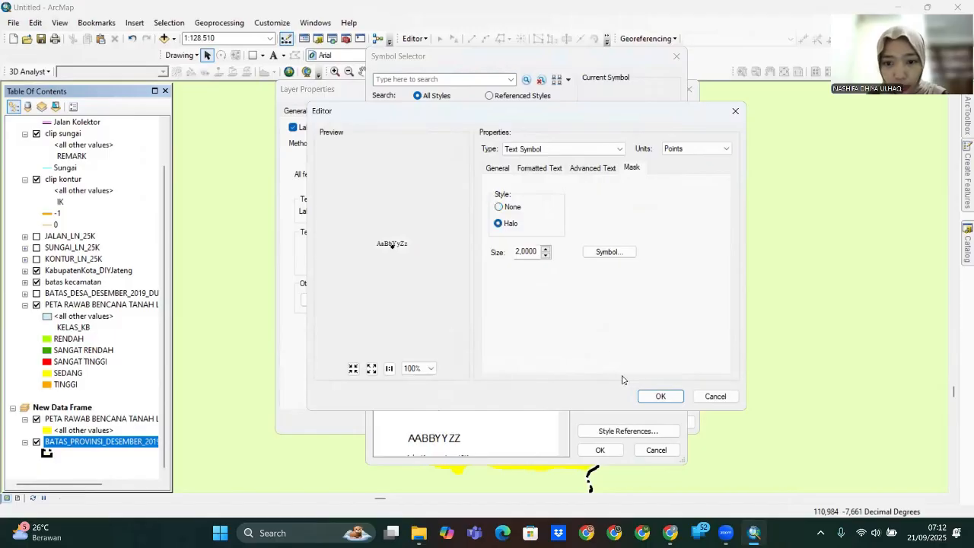
click(661, 396)
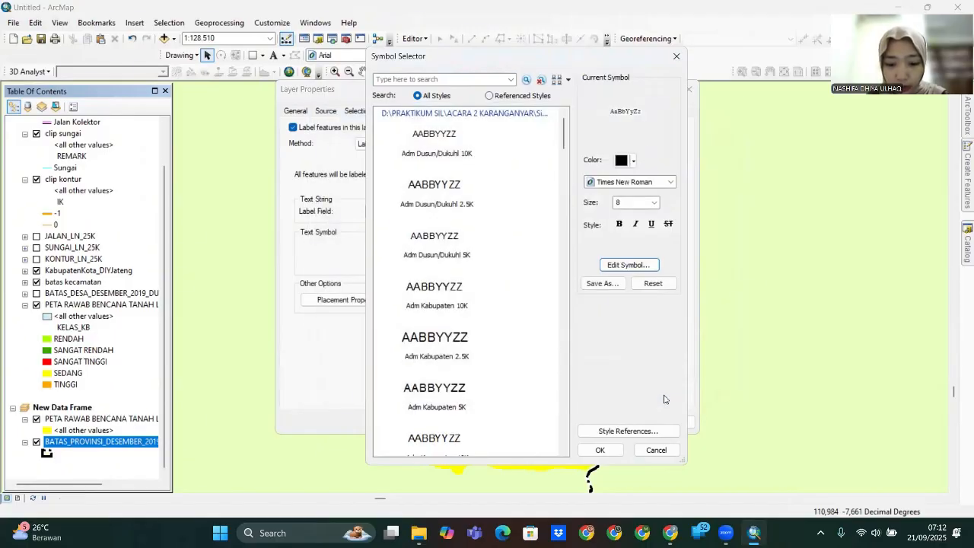
click(600, 450)
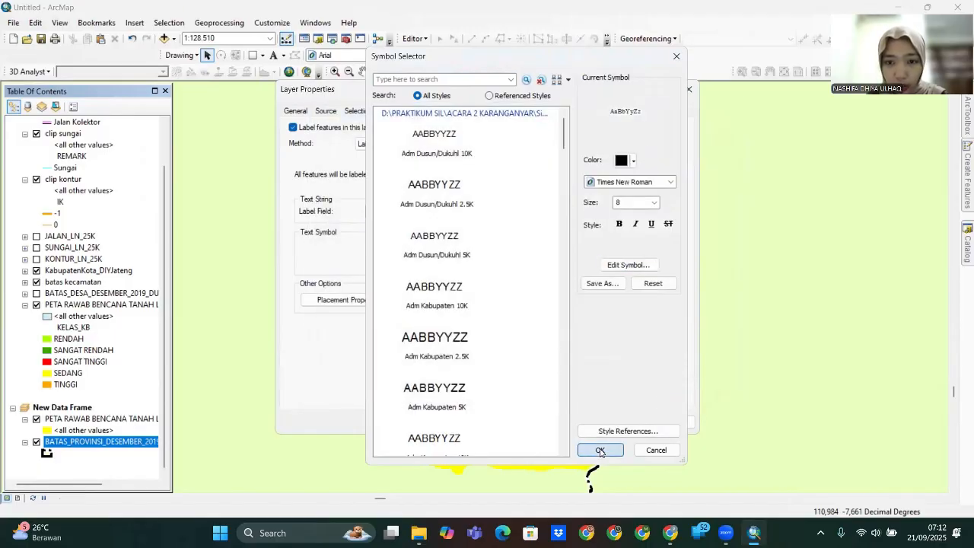
- Set label placement to remove duplicate labels, then apply and close
click(312, 303)
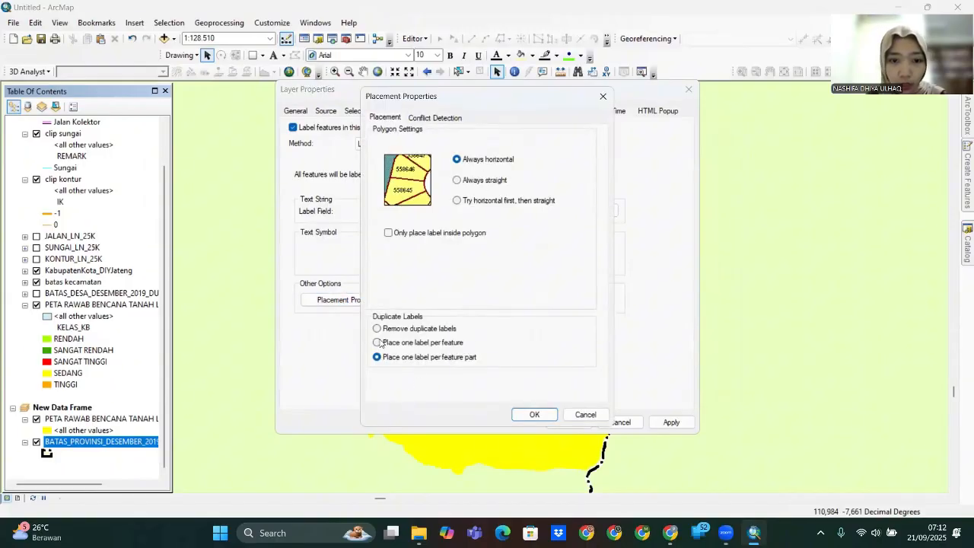
click(377, 329)
click(535, 414)
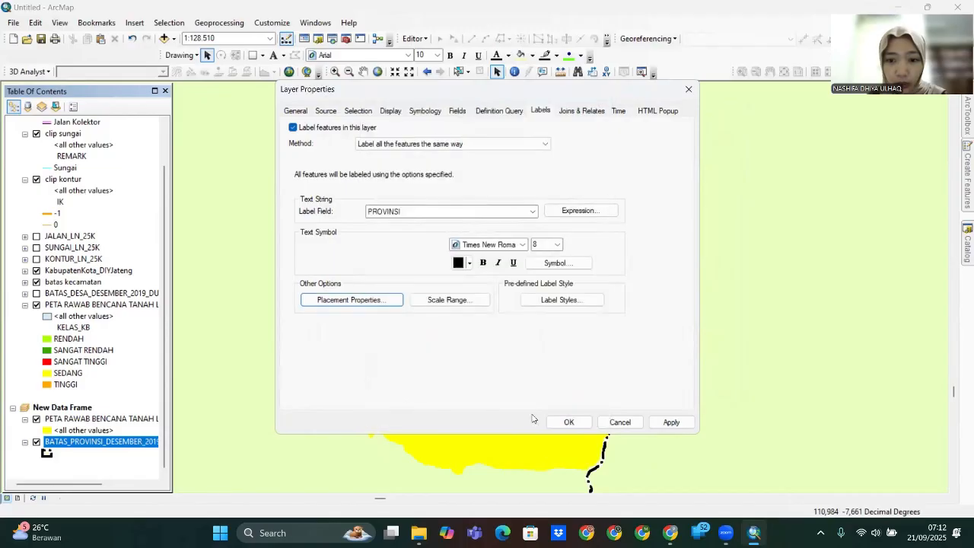
click(671, 423)
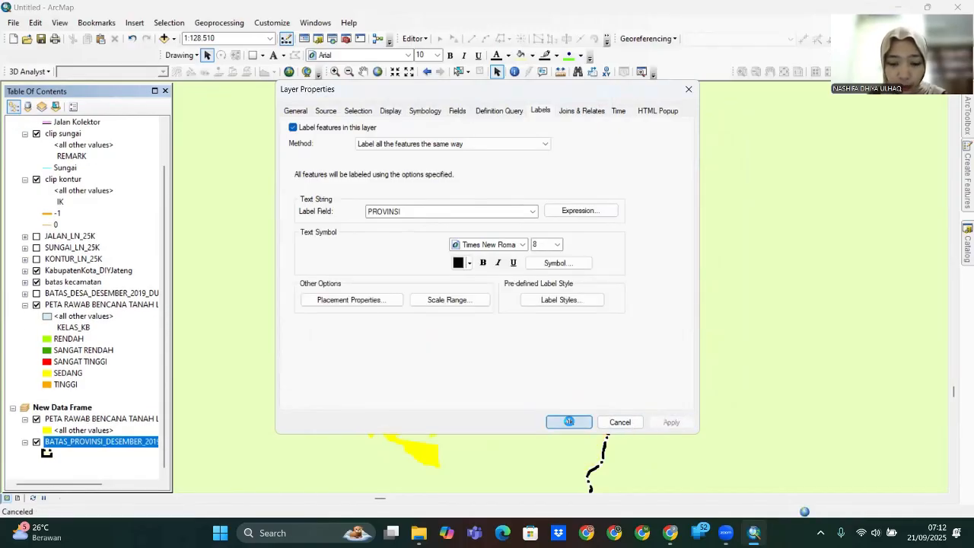
click(569, 423)
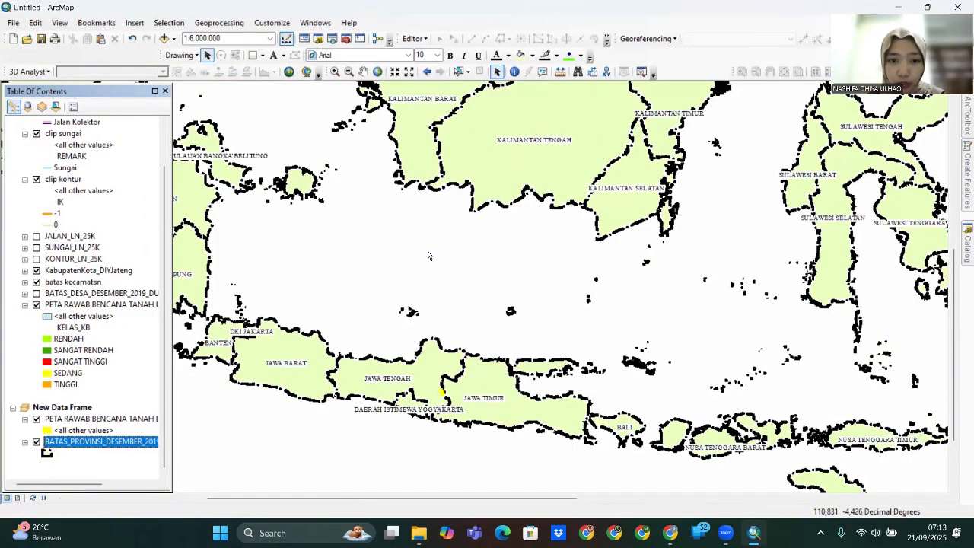
- Set the New Data Frame's Frame background to Lt Cyan and apply it
right_click(415, 271)
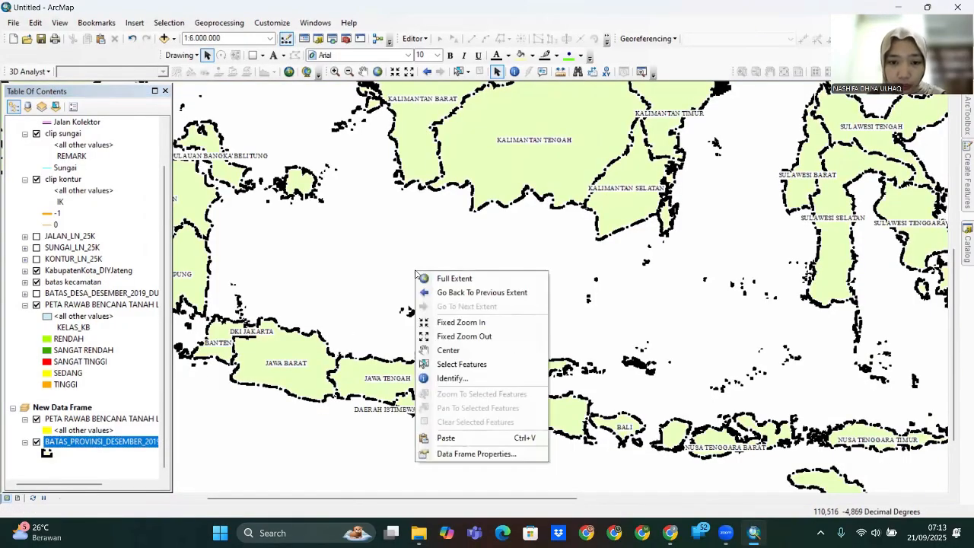
click(483, 455)
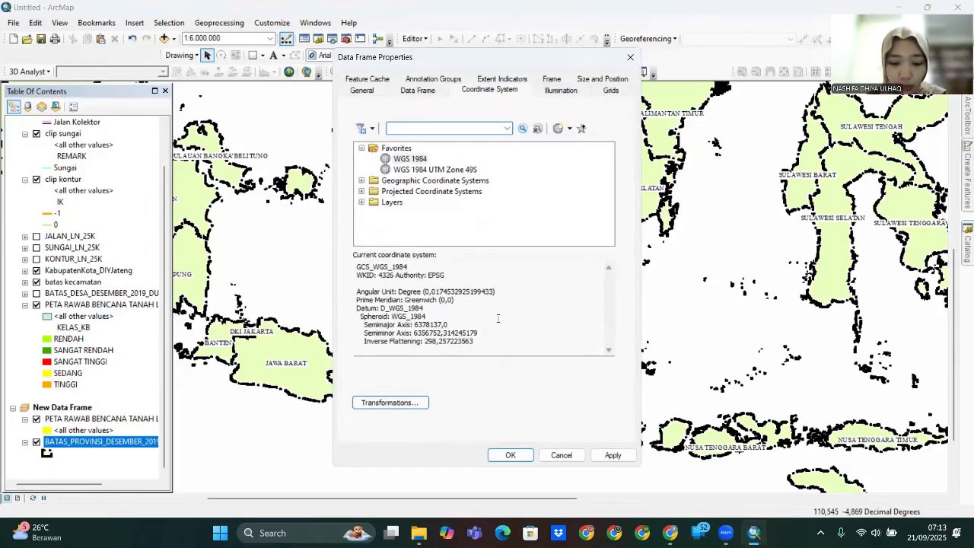
click(553, 81)
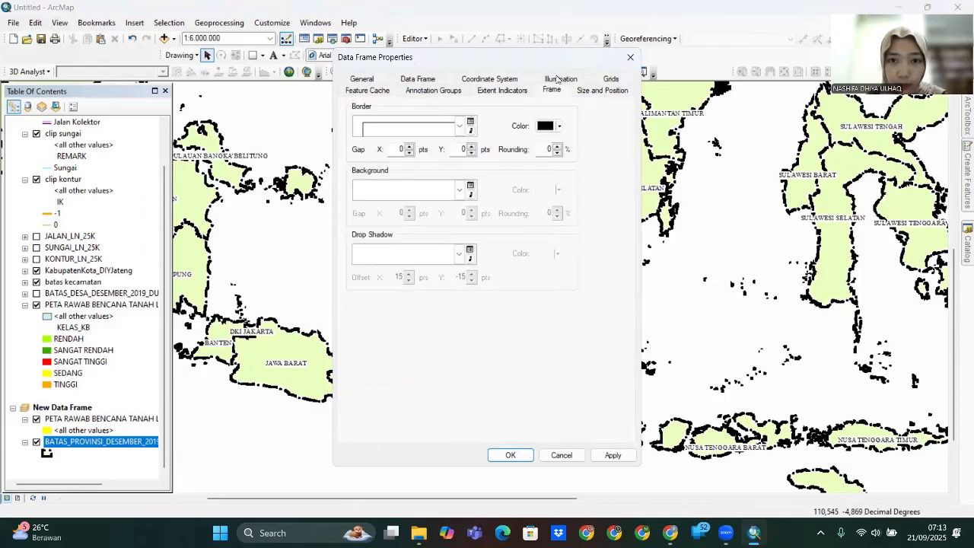
click(470, 188)
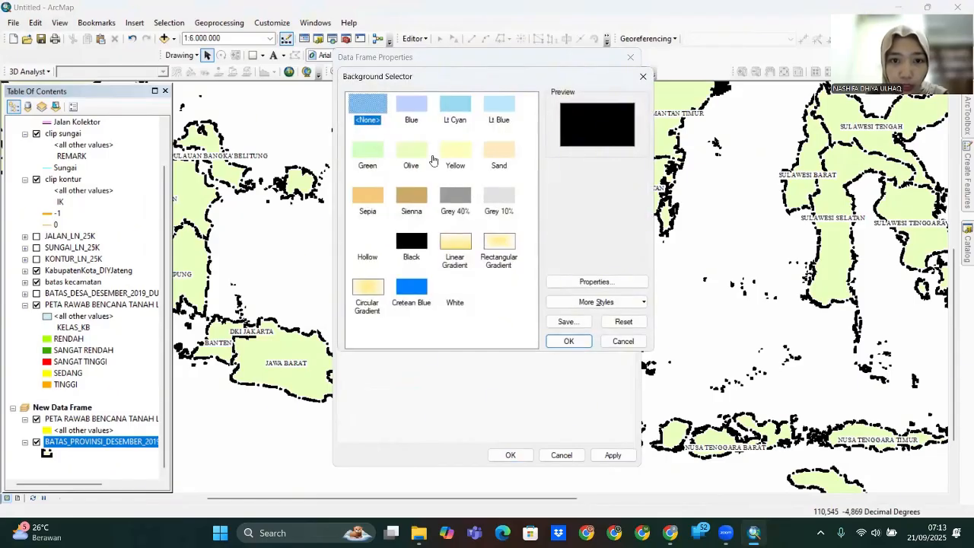
click(456, 111)
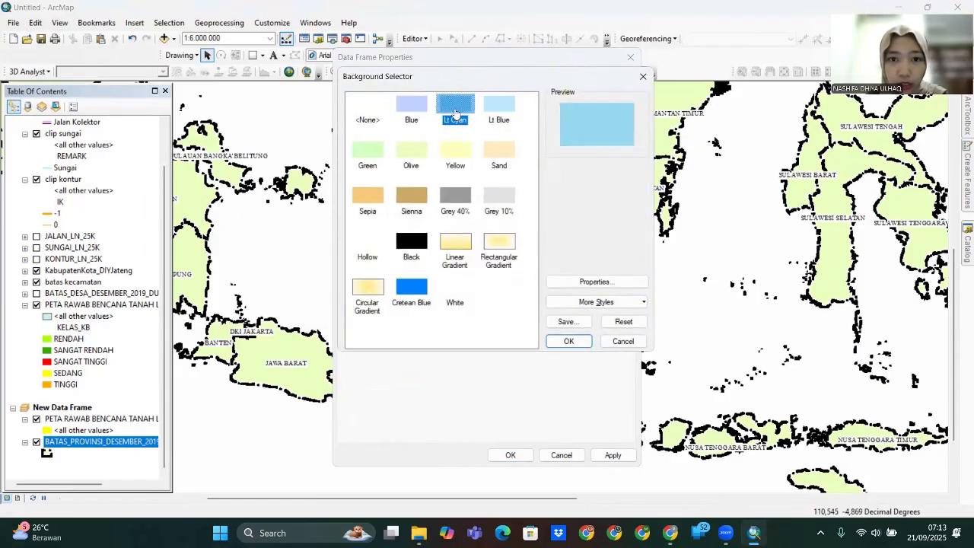
click(569, 342)
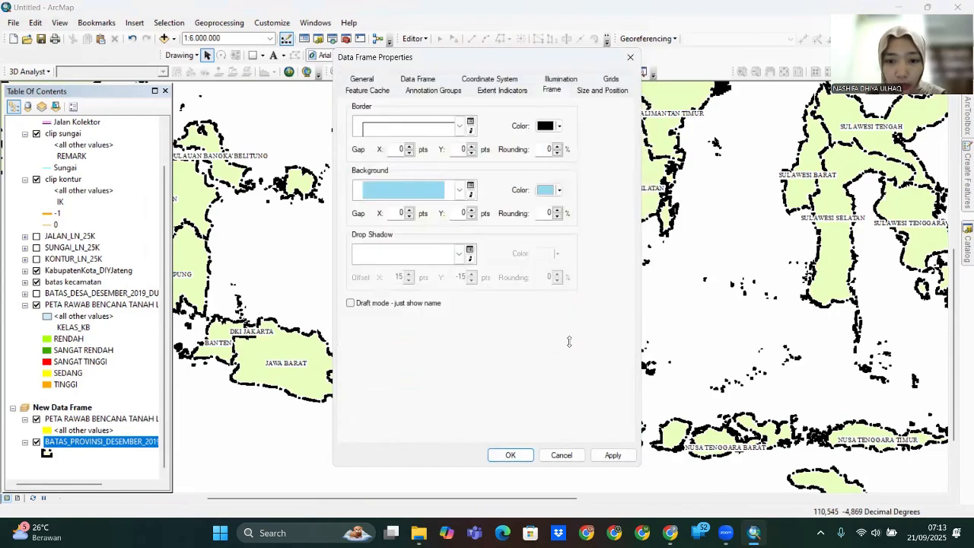
click(611, 456)
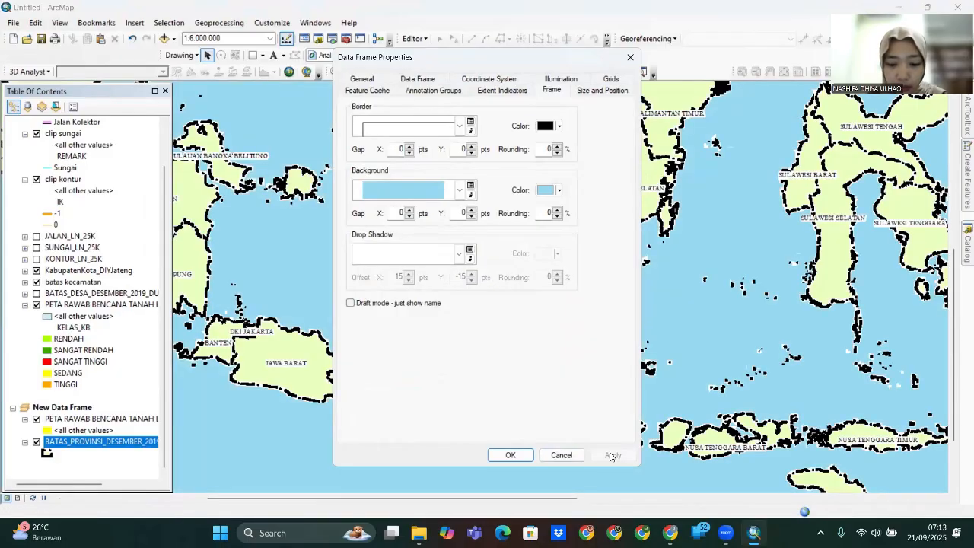
click(509, 454)
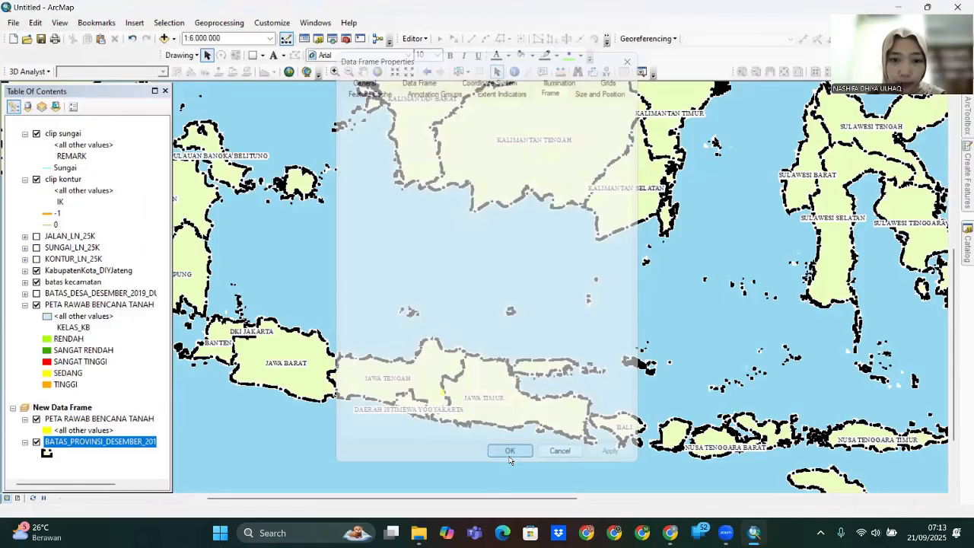
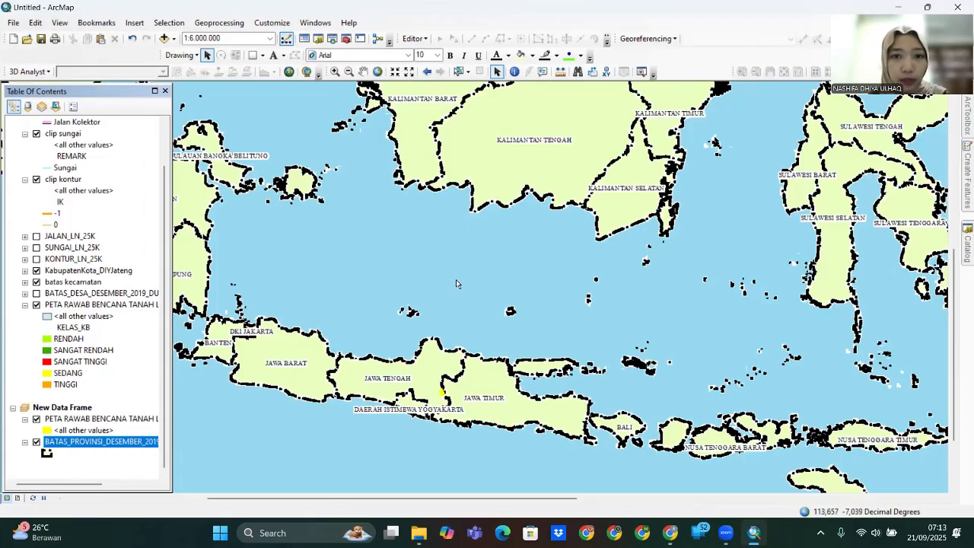
- Place a LAUT JAWA text label over the Java Sea
click(275, 59)
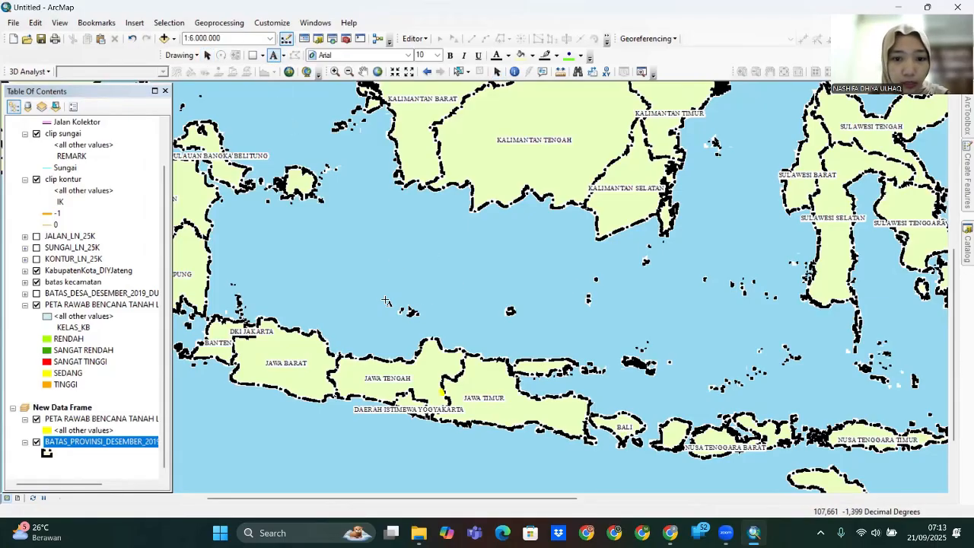
click(329, 265)
key(Return)
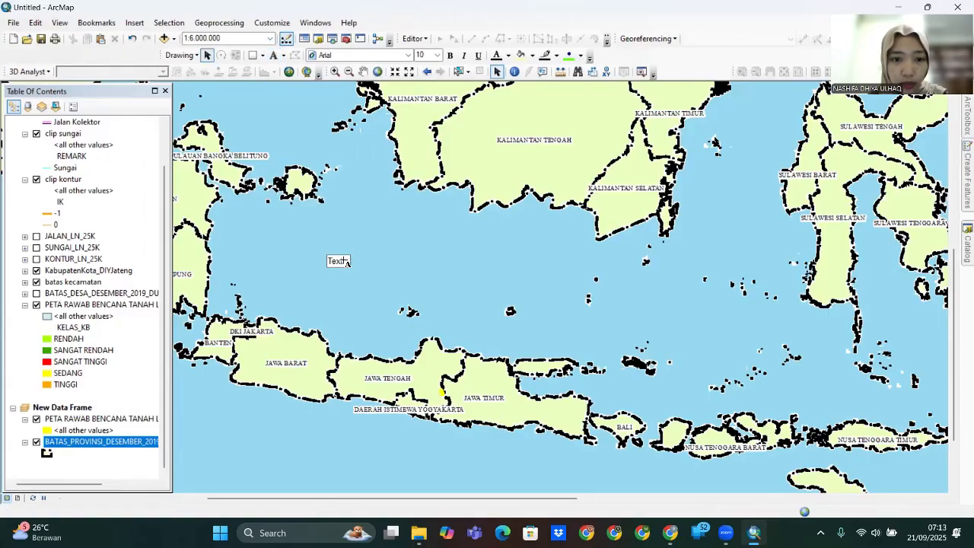
click(342, 262)
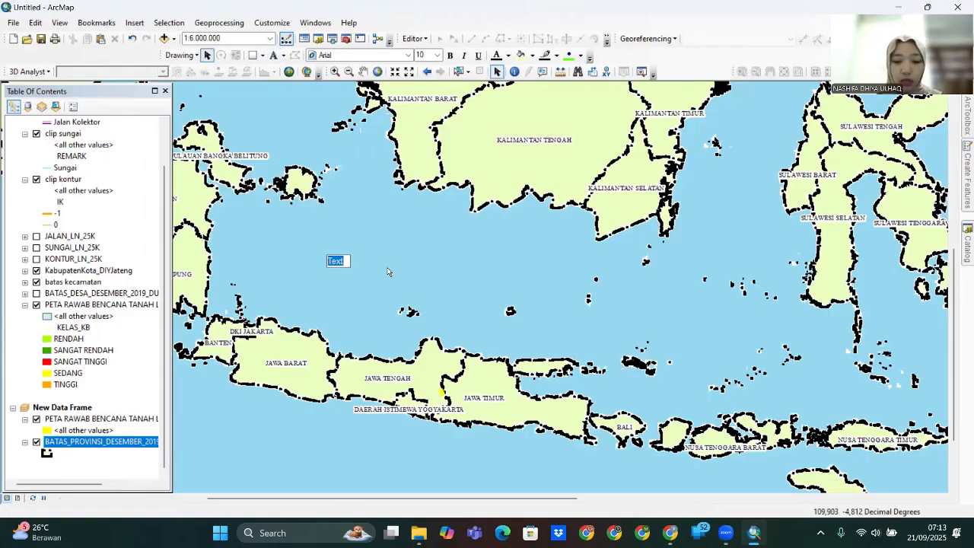
key(BackSpace)
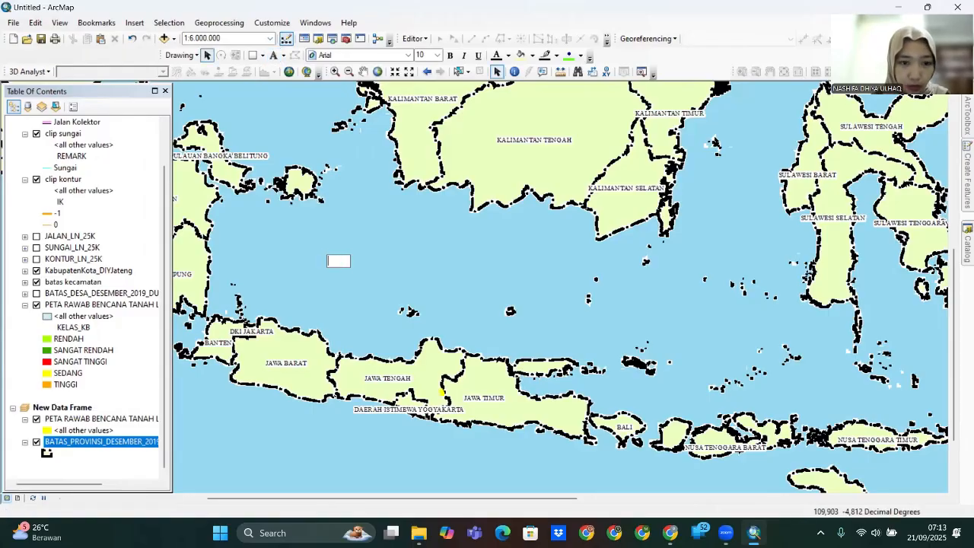
text(LAUT JAWA)
key(Return)
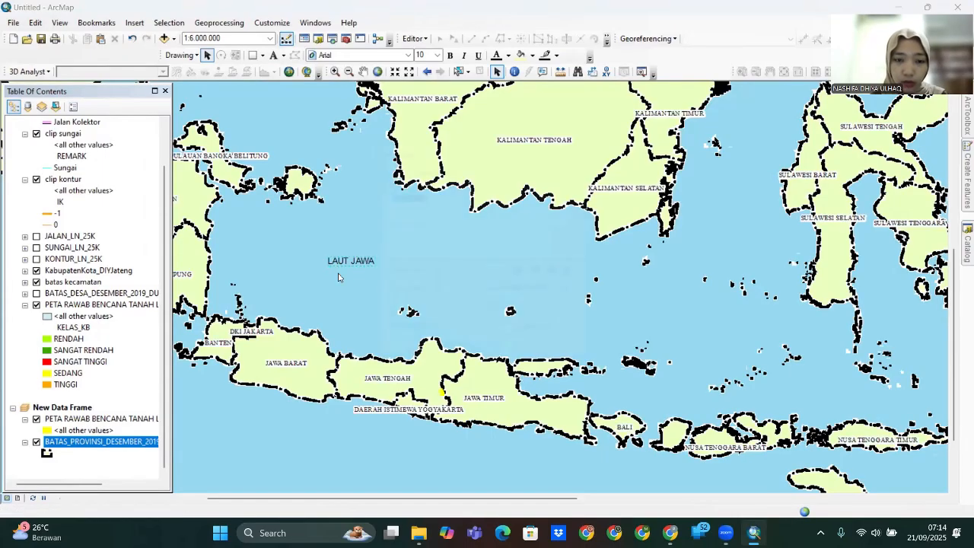
- Change the LAUT JAWA label's font to Times New Roman
double_click(344, 263)
click(550, 344)
click(652, 184)
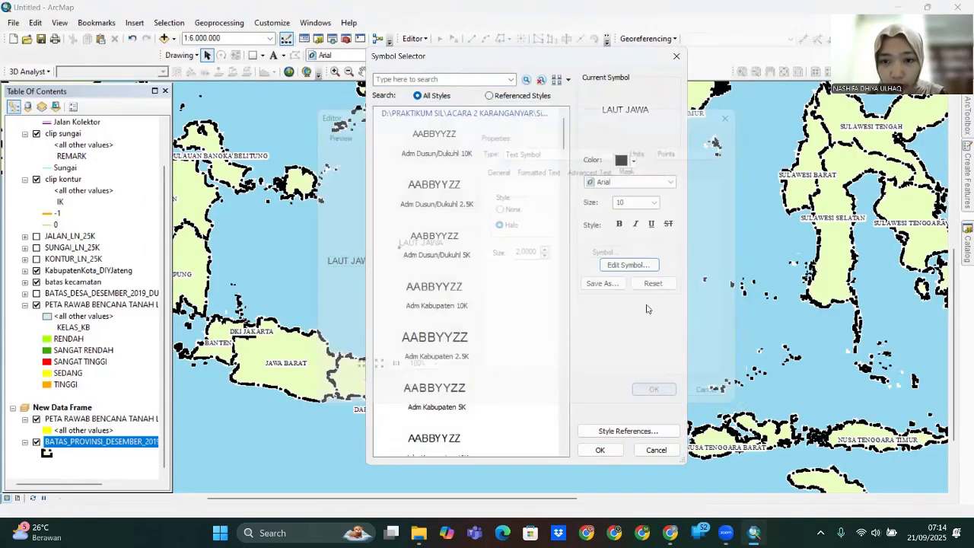
click(636, 183)
key(t)
click(636, 196)
click(611, 449)
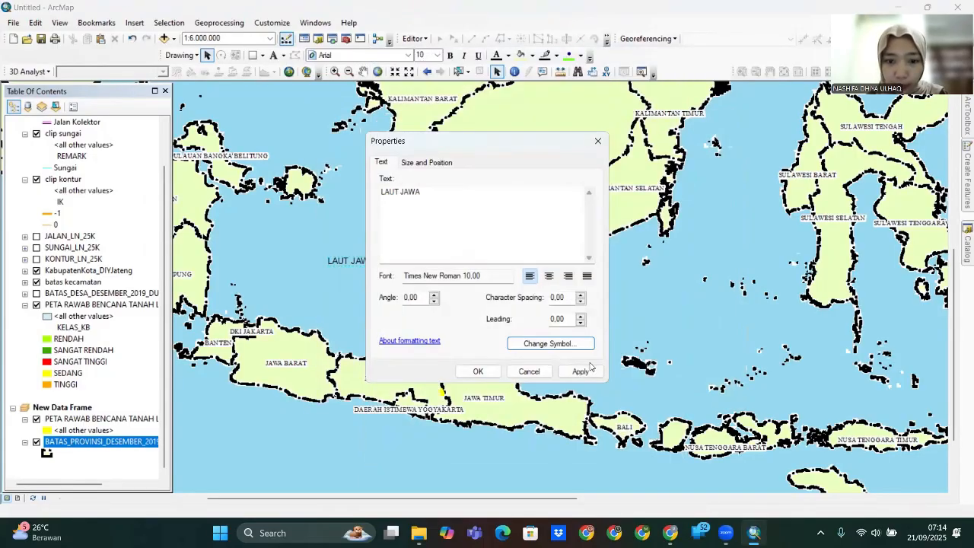
click(478, 371)
- Copy the label, retype it as SAMUDERA HINDIA, and drag it south of Java
scroll(487, 352, up, 2)
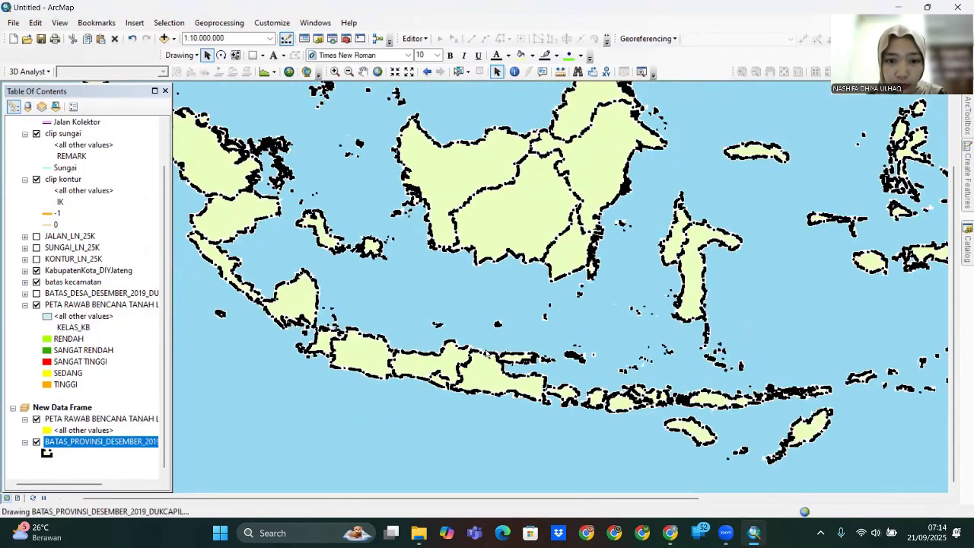
scroll(487, 353, down, 1)
right_click(443, 287)
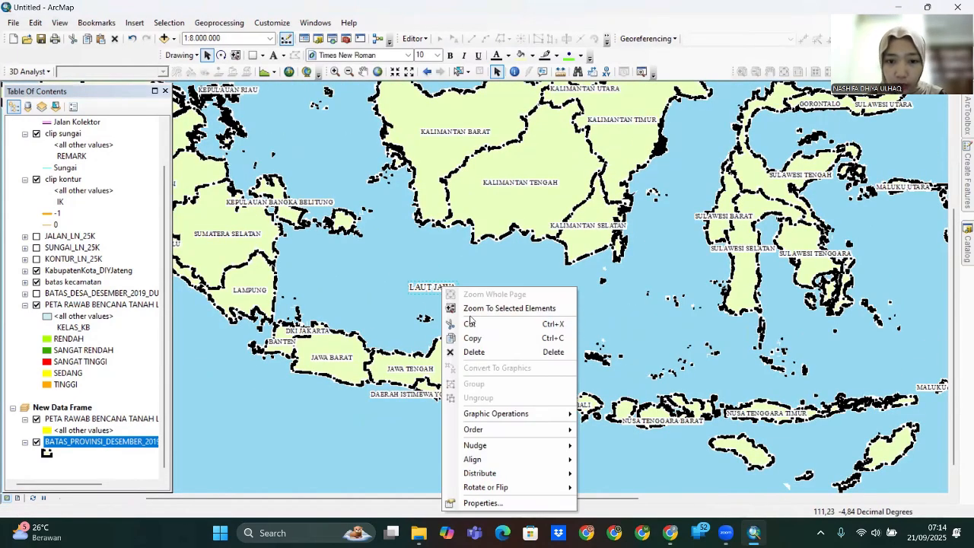
click(472, 338)
right_click(367, 209)
click(396, 374)
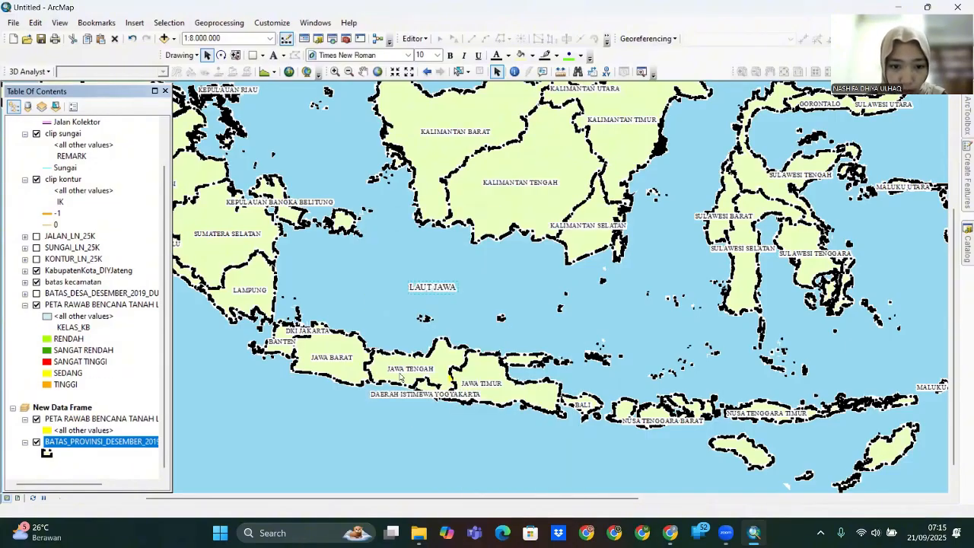
double_click(450, 303)
key(BackSpace)
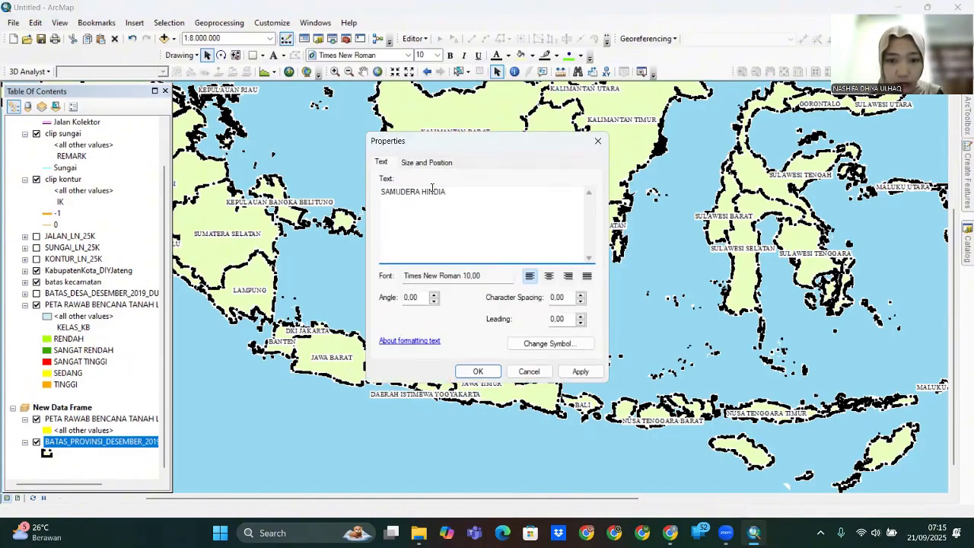
click(580, 371)
click(489, 373)
drag(473, 305, 437, 461)
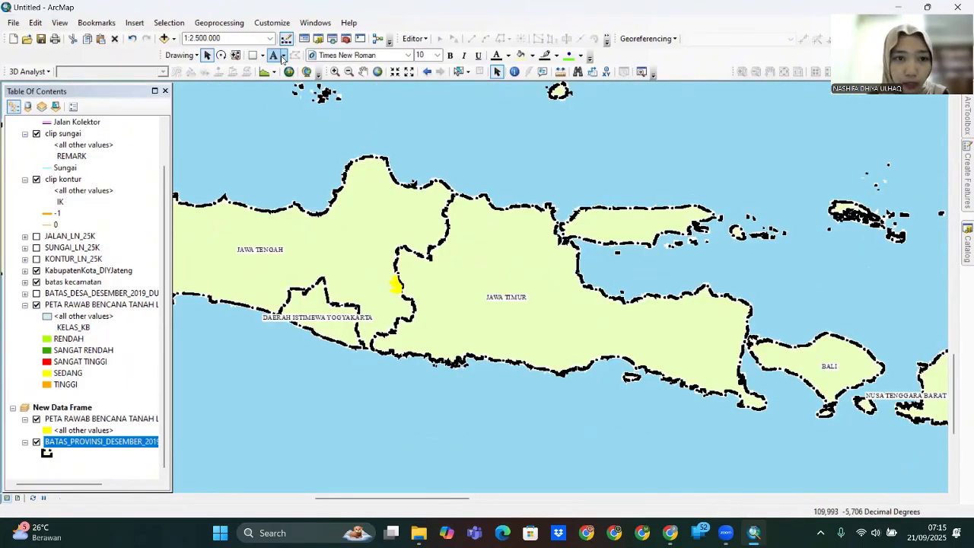
- Draw a callout from the yellow study area reading DAERAH PENELITAIAN
click(281, 56)
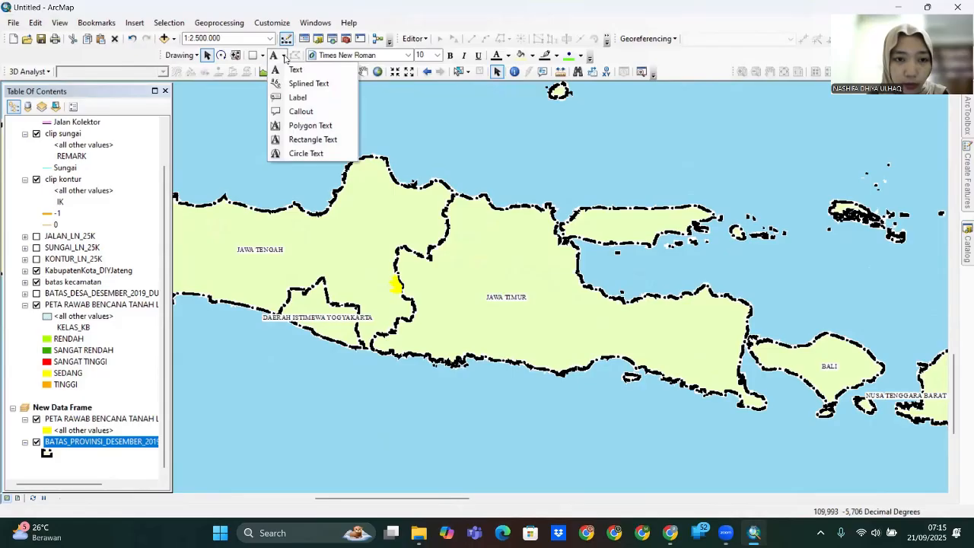
click(299, 112)
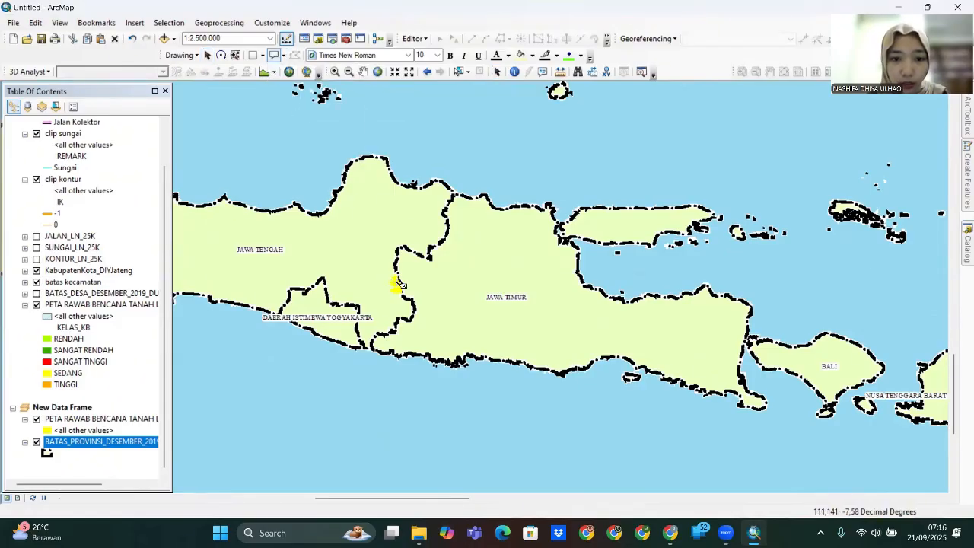
drag(397, 283, 461, 161)
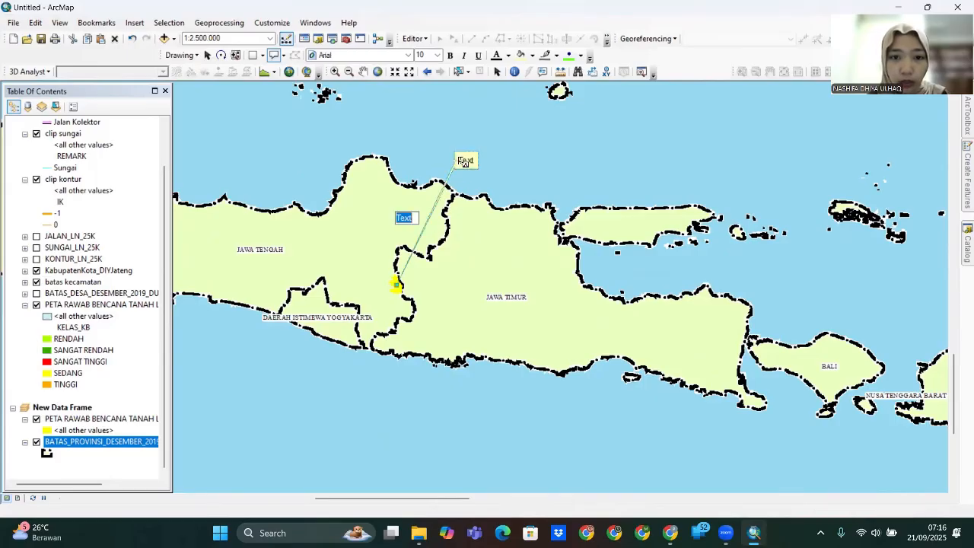
key(Escape)
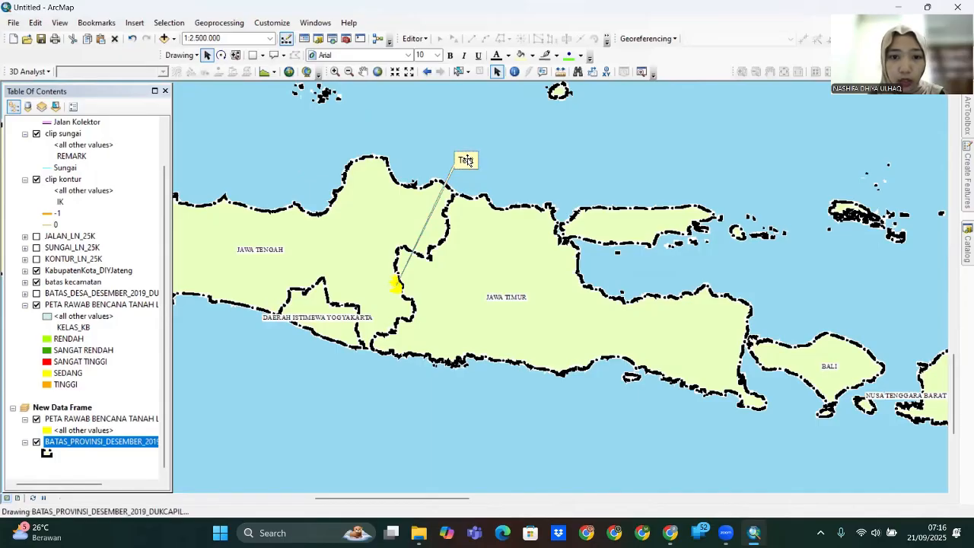
key(Delete)
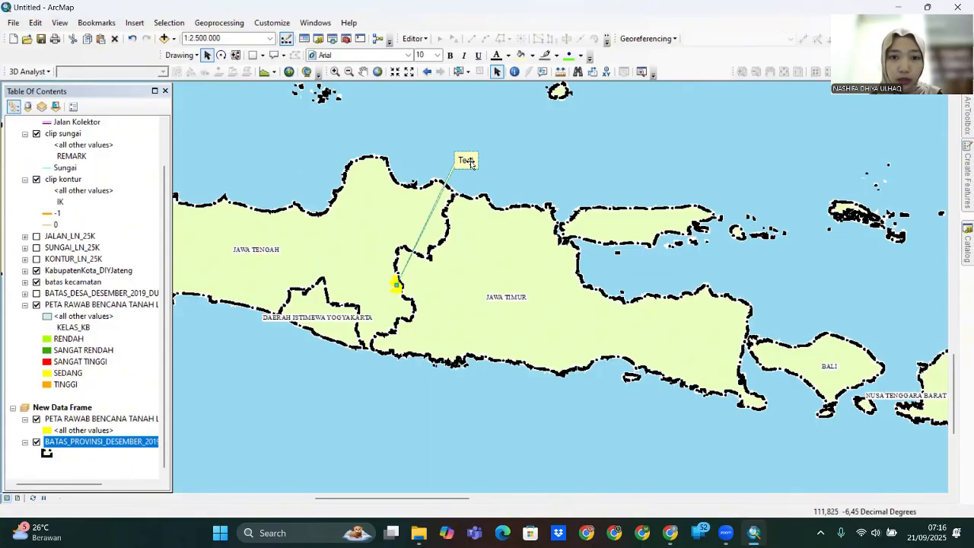
- Set the callout text to Times New Roman, size 12
double_click(469, 163)
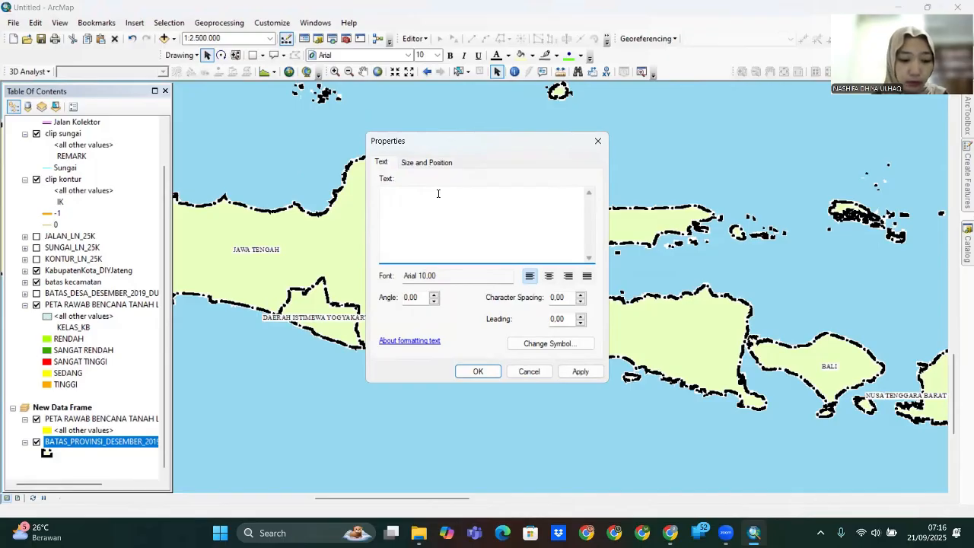
click(550, 343)
click(670, 181)
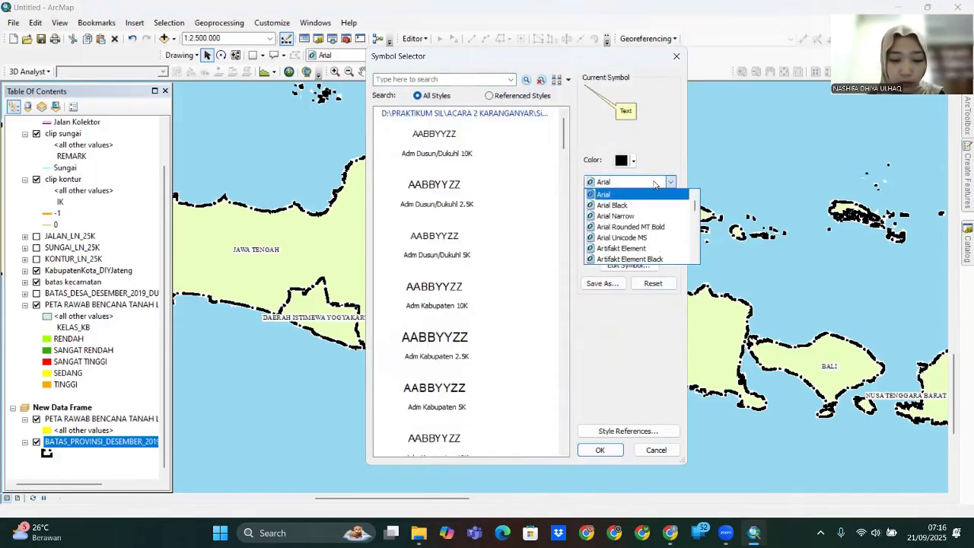
key(t)
click(628, 227)
click(655, 202)
click(636, 251)
click(600, 450)
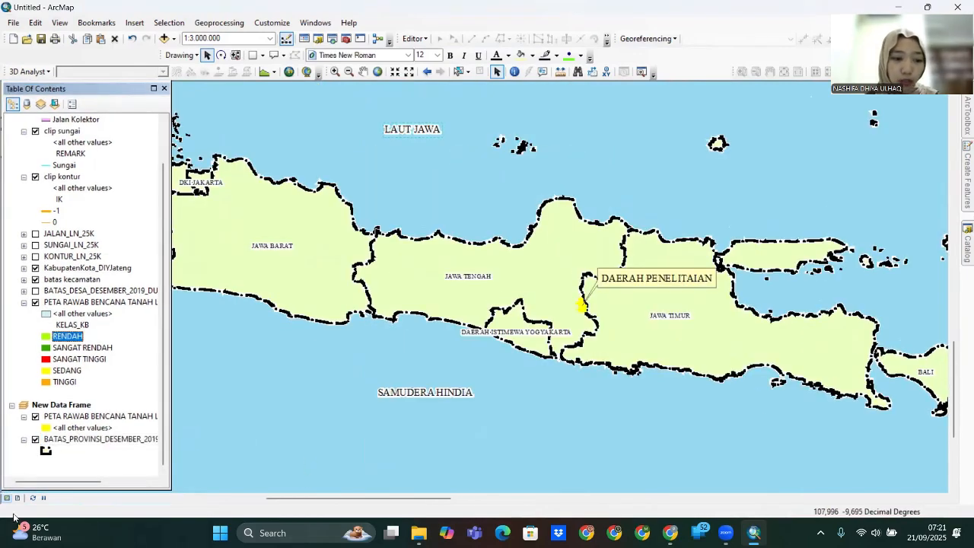
click(18, 498)
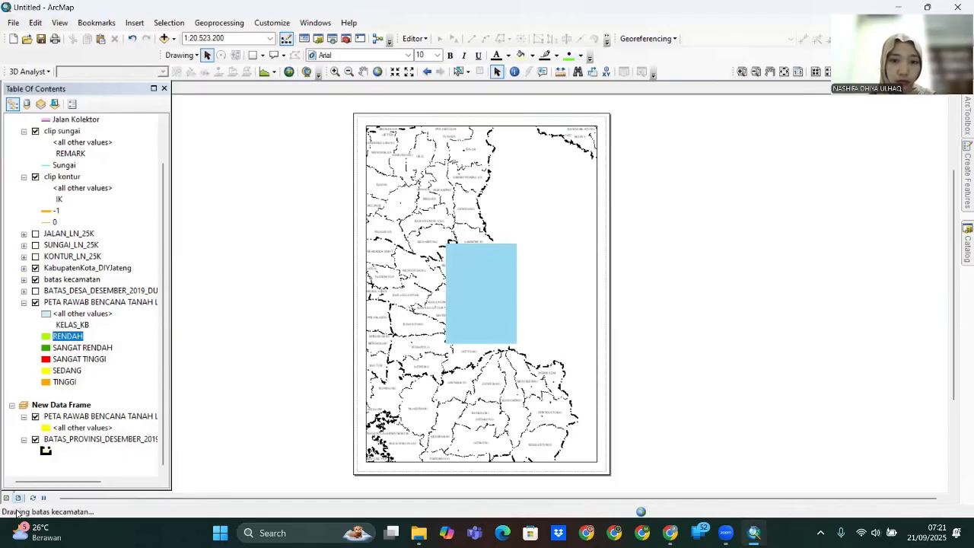
- Set the page to A3 (297 x 420 mm) landscape and move the overview map right
right_click(605, 127)
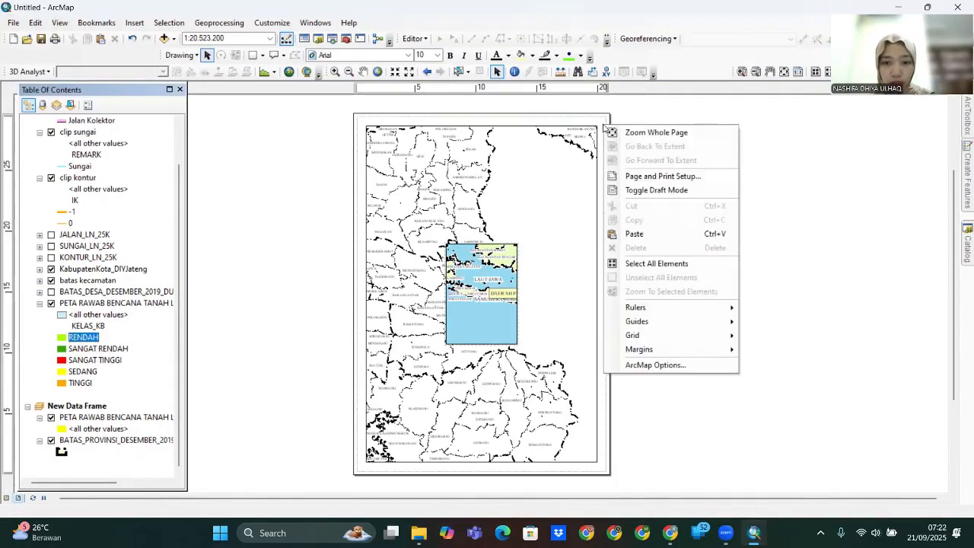
click(647, 176)
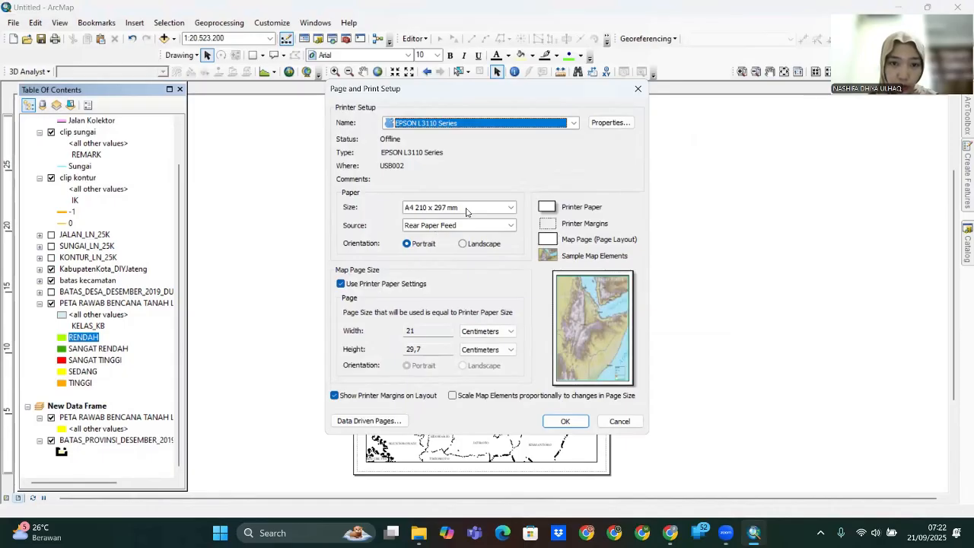
click(510, 207)
scroll(493, 239, down, 3)
scroll(491, 242, up, 3)
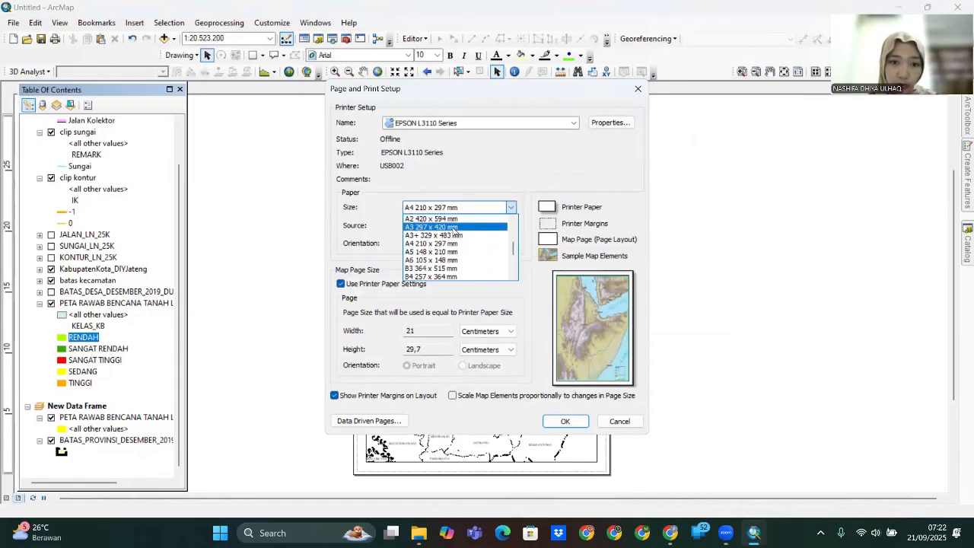
click(457, 227)
click(462, 244)
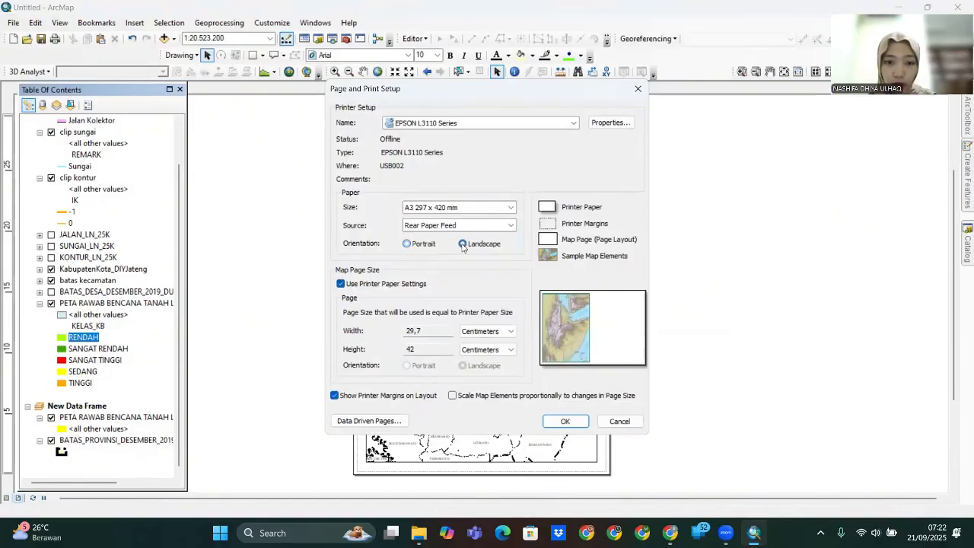
click(566, 421)
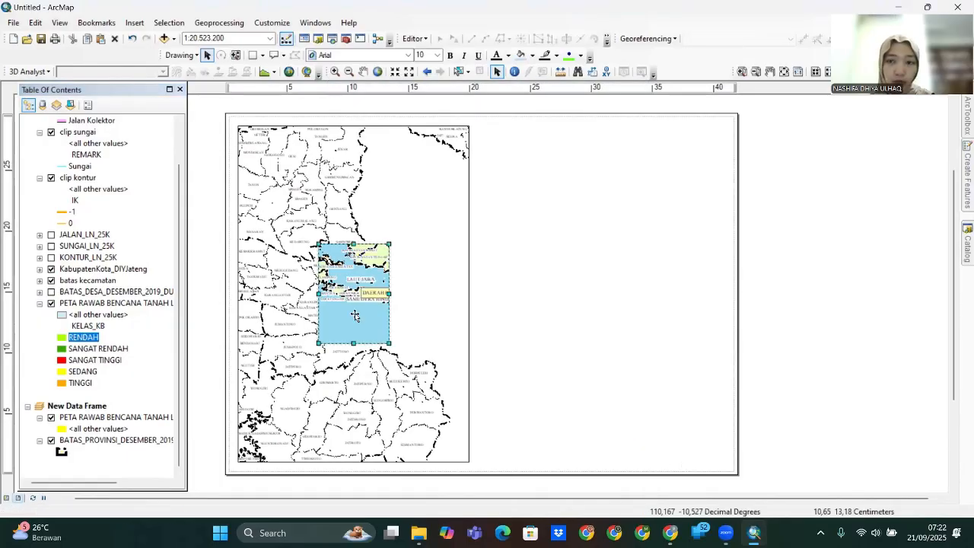
drag(358, 317, 805, 394)
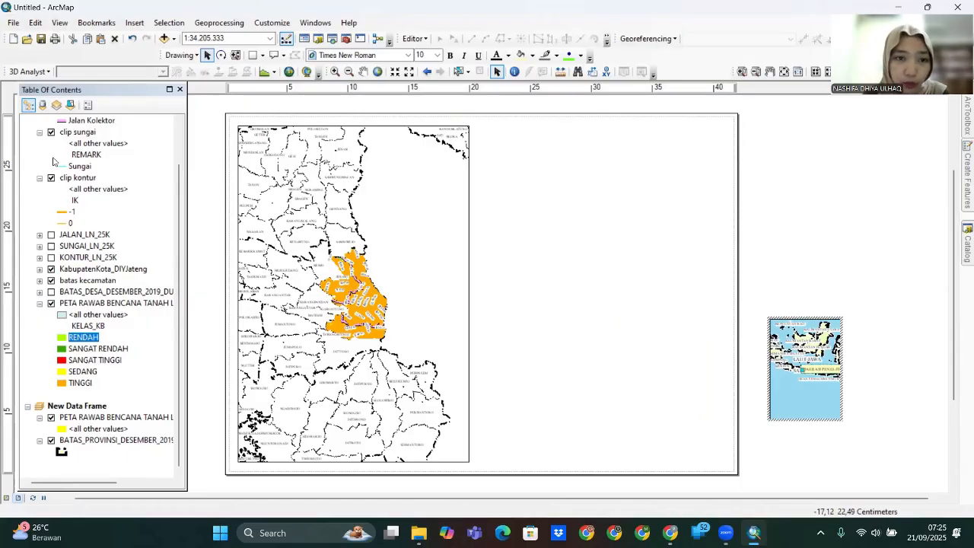
- Add vertical guides along the page's right side marking the right panel edges
scroll(251, 99, down, 4)
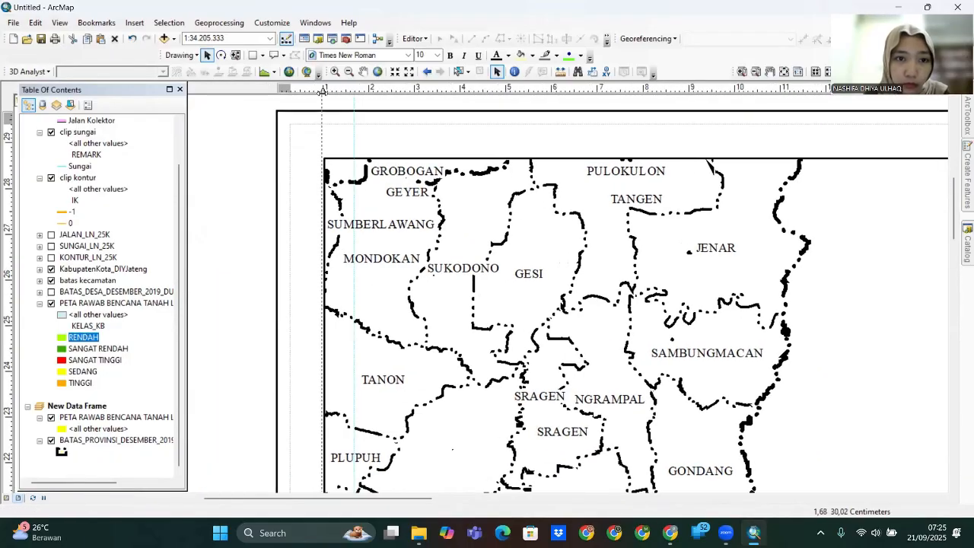
drag(322, 91, 460, 90)
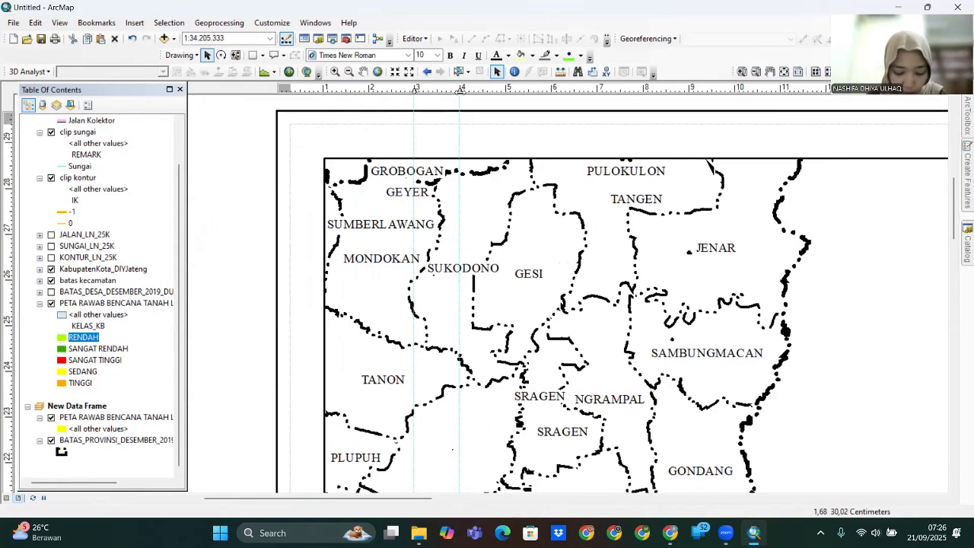
drag(580, 235, 305, 262)
drag(613, 215, 413, 216)
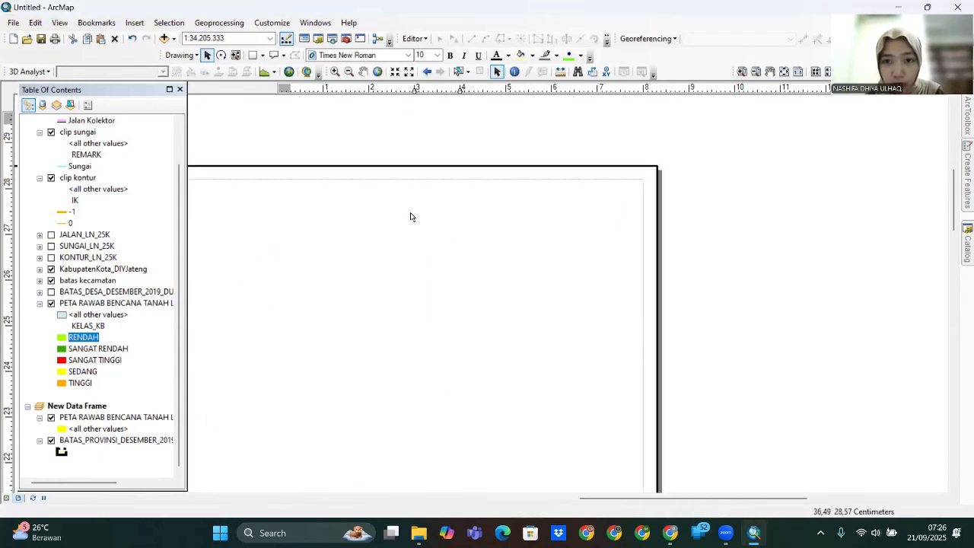
click(611, 89)
drag(467, 126, 626, 134)
drag(373, 138, 502, 137)
click(429, 90)
click(381, 90)
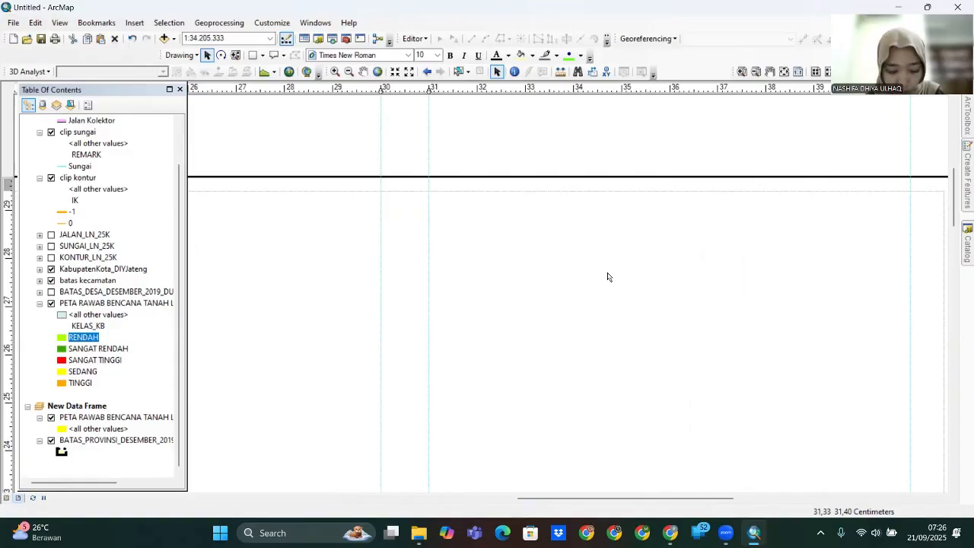
- Add horizontal guides near the map's top and near the page bottom
scroll(493, 279, down, 3)
drag(200, 285, 588, 226)
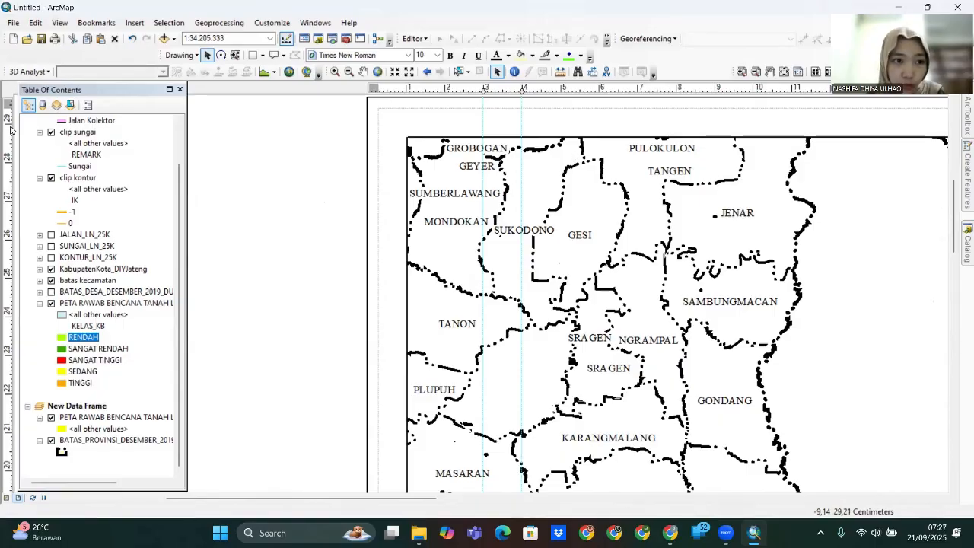
click(9, 123)
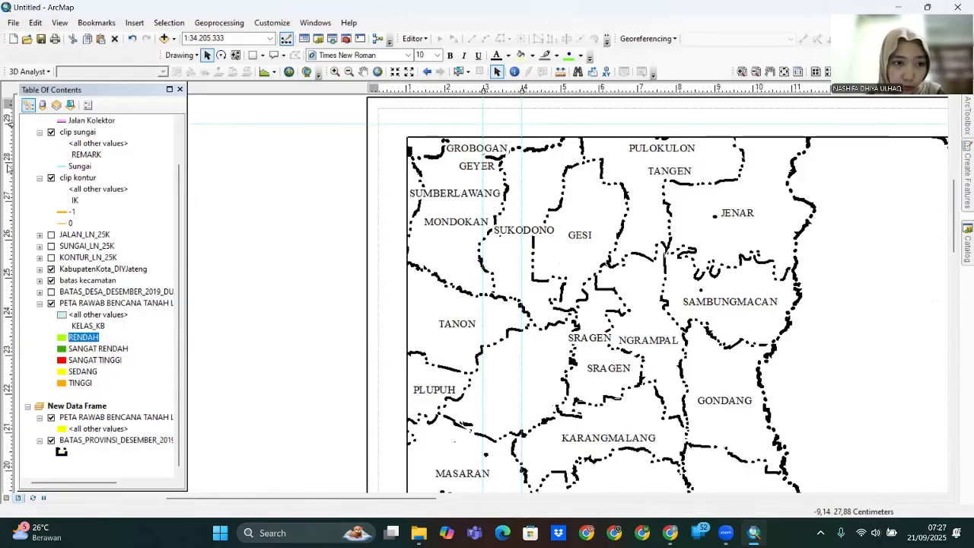
click(9, 163)
drag(328, 422, 352, 95)
drag(357, 286, 373, 98)
drag(350, 362, 352, 180)
drag(186, 464, 197, 414)
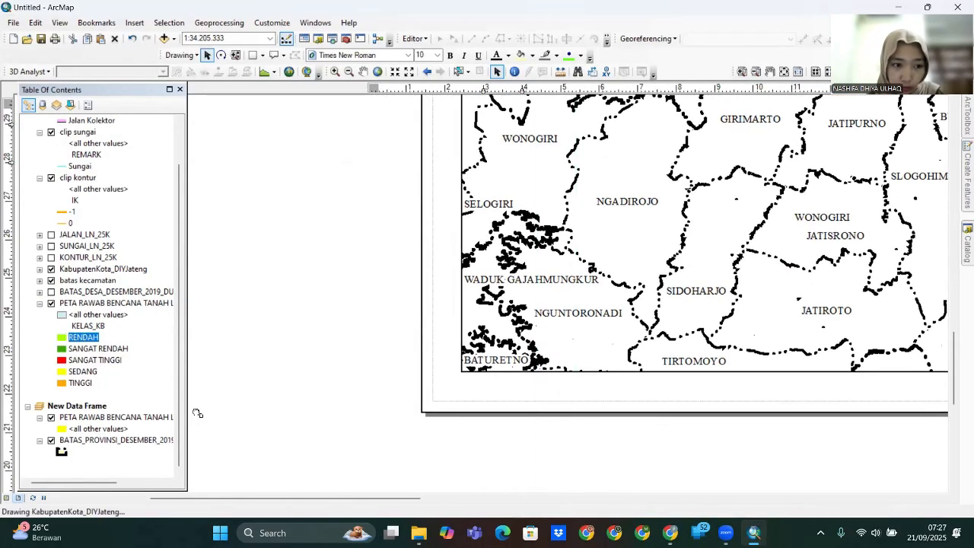
click(10, 339)
drag(591, 257, 455, 349)
scroll(453, 348, down, 3)
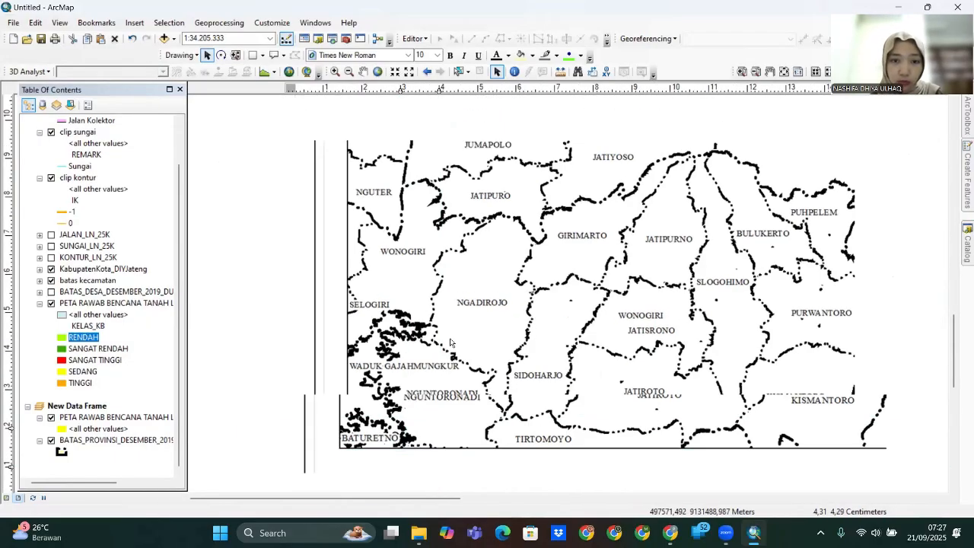
scroll(636, 321, down, 4)
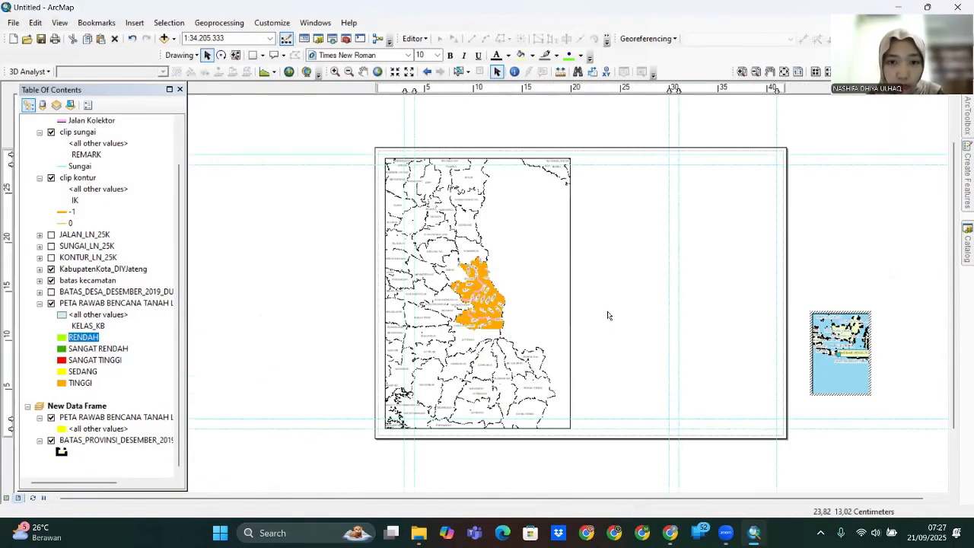
- Resize the main map frame's edges to fit the guides
click(533, 294)
drag(570, 294, 669, 303)
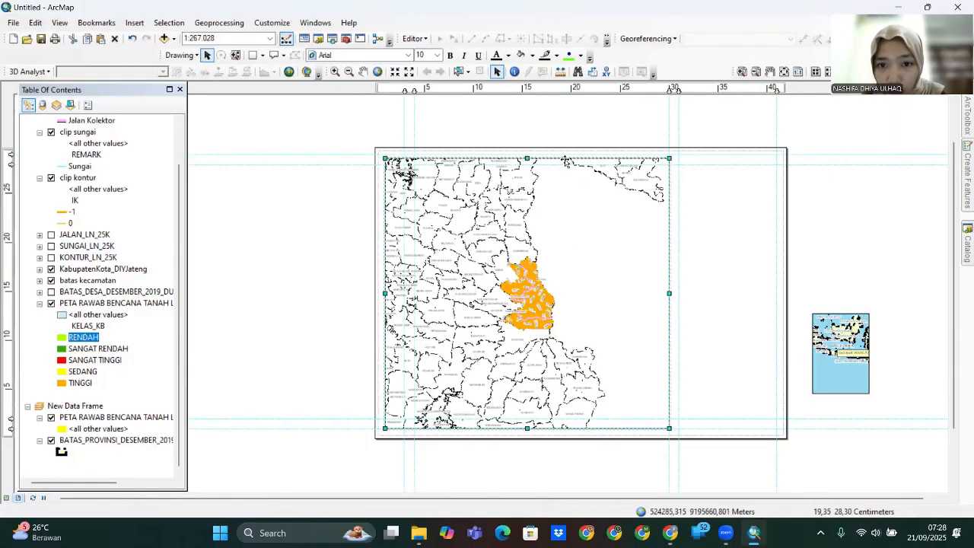
drag(527, 158, 527, 165)
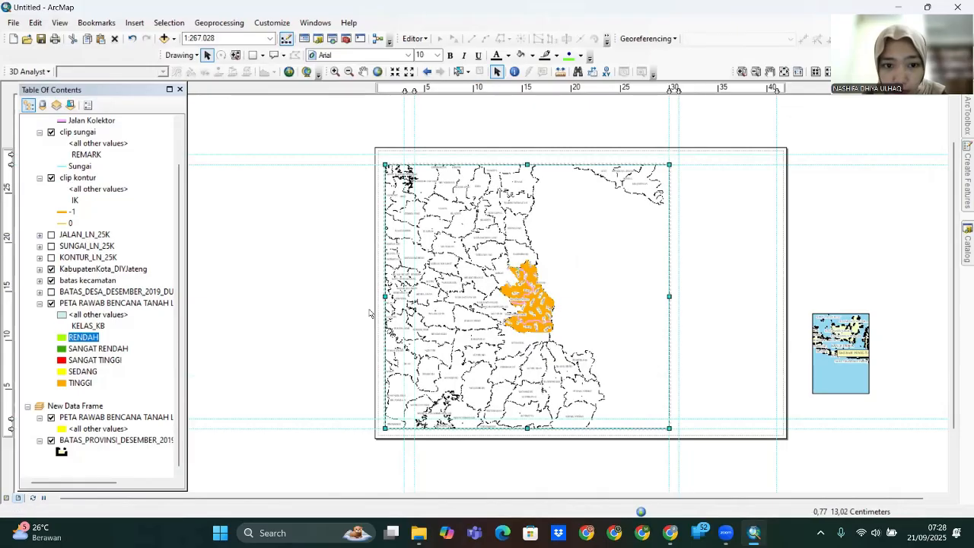
drag(385, 296, 414, 297)
drag(542, 428, 542, 419)
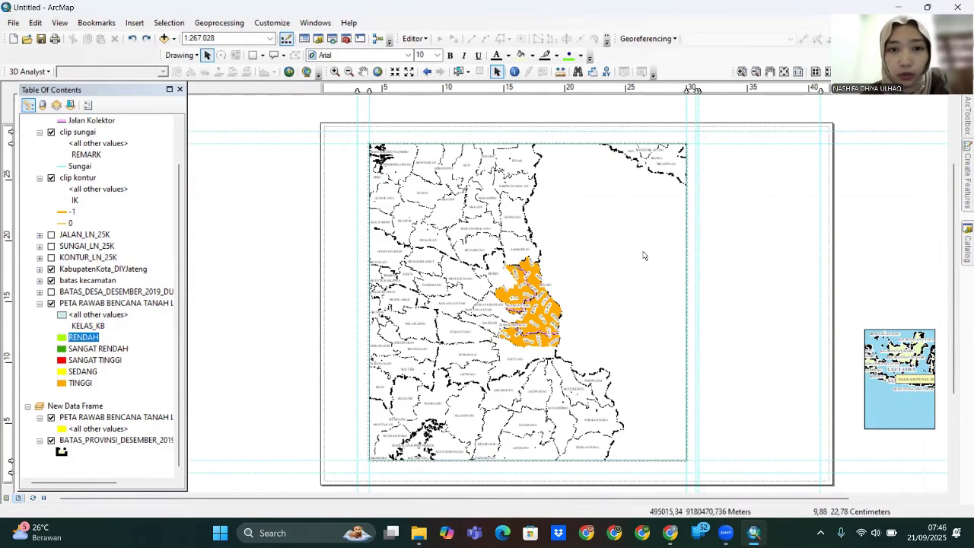
- Draw a rectangle around the main map with no fill and a black outline
click(255, 56)
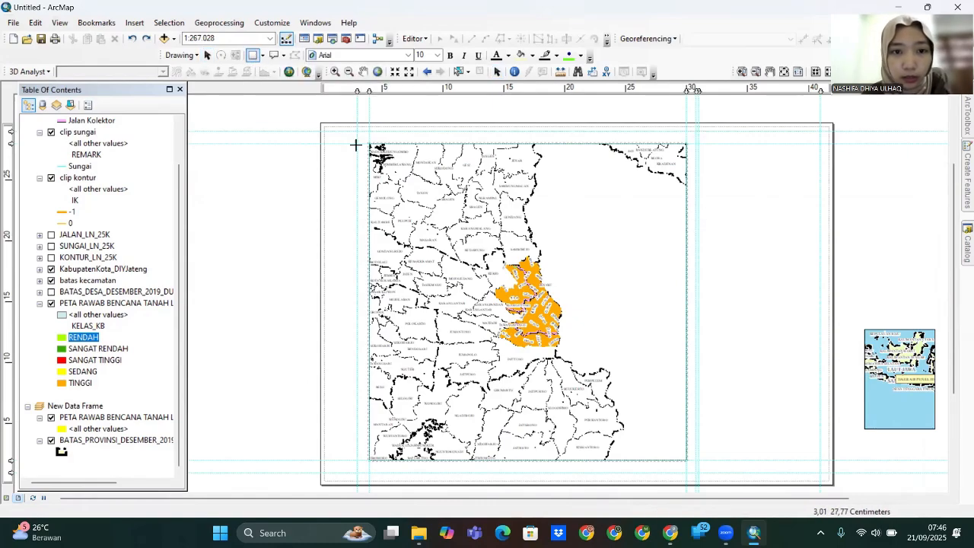
drag(357, 131, 691, 471)
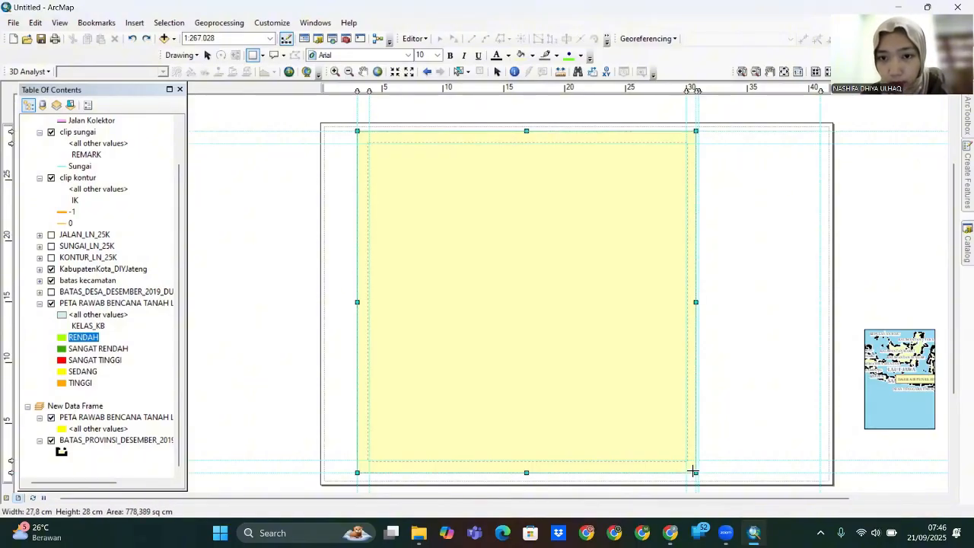
right_click(470, 227)
click(531, 443)
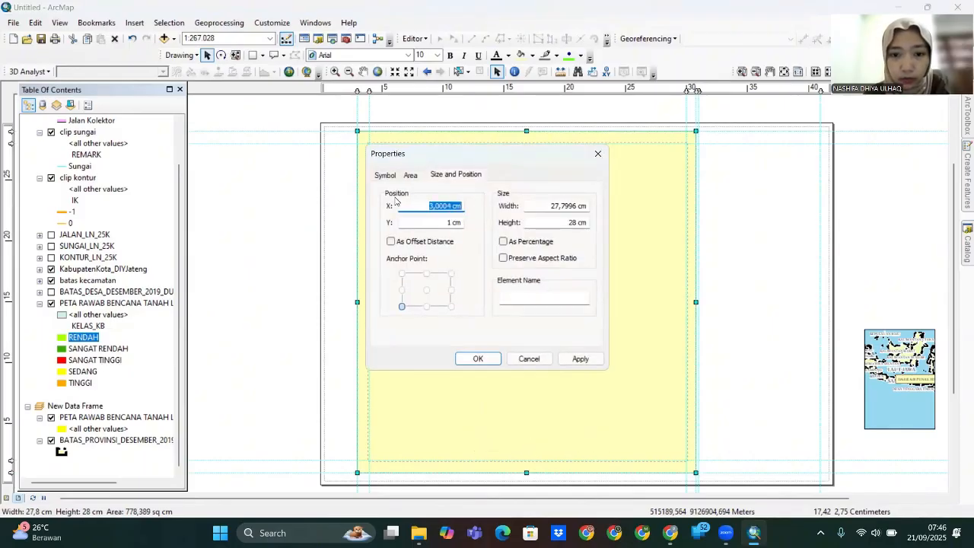
click(384, 175)
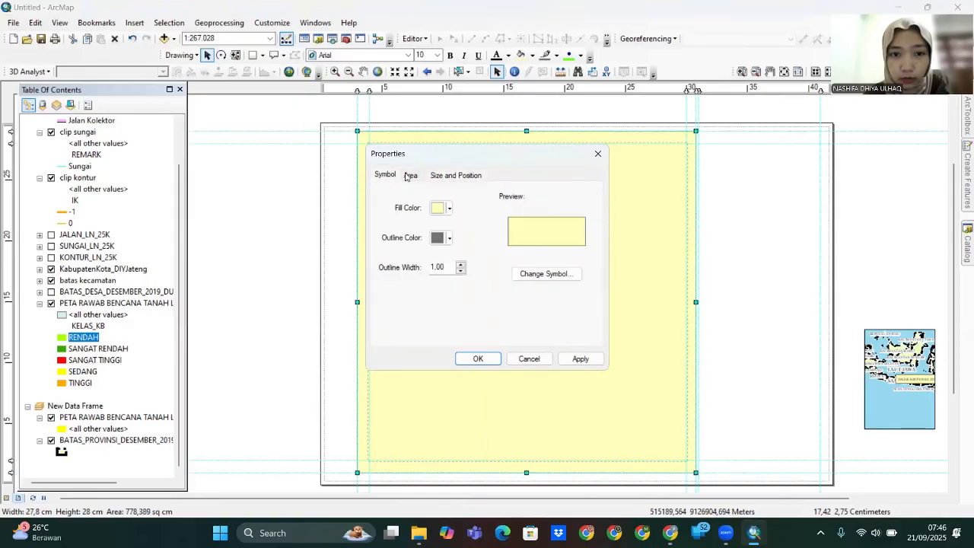
click(448, 208)
click(449, 227)
click(449, 237)
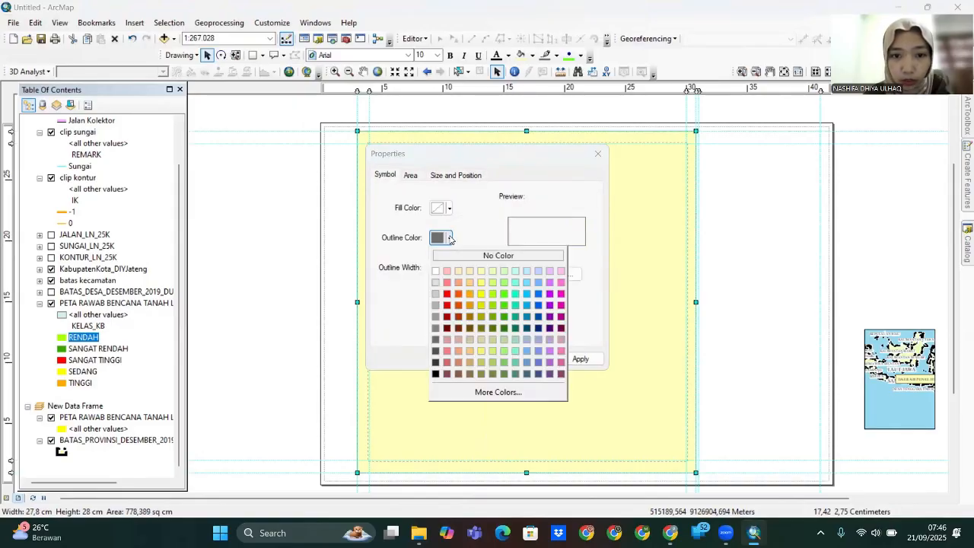
click(433, 376)
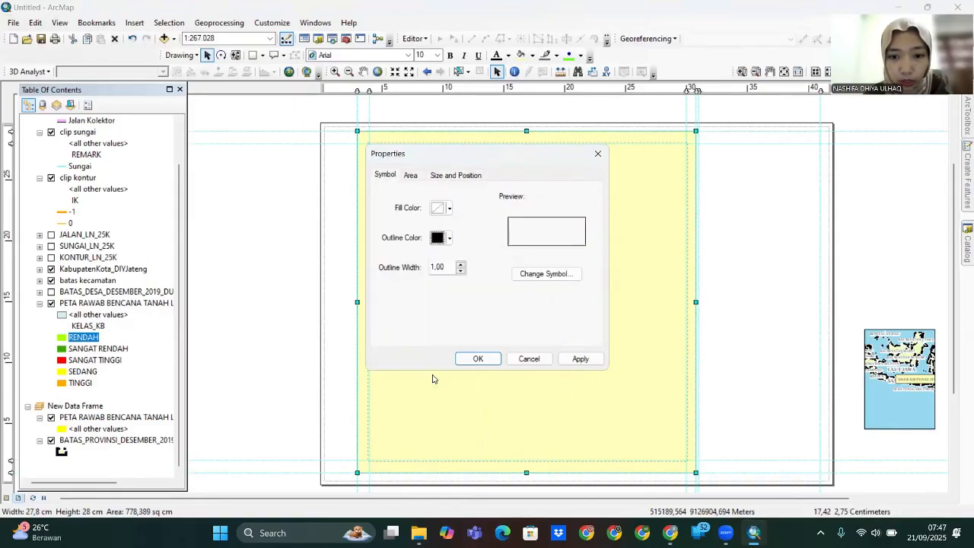
click(580, 358)
click(478, 359)
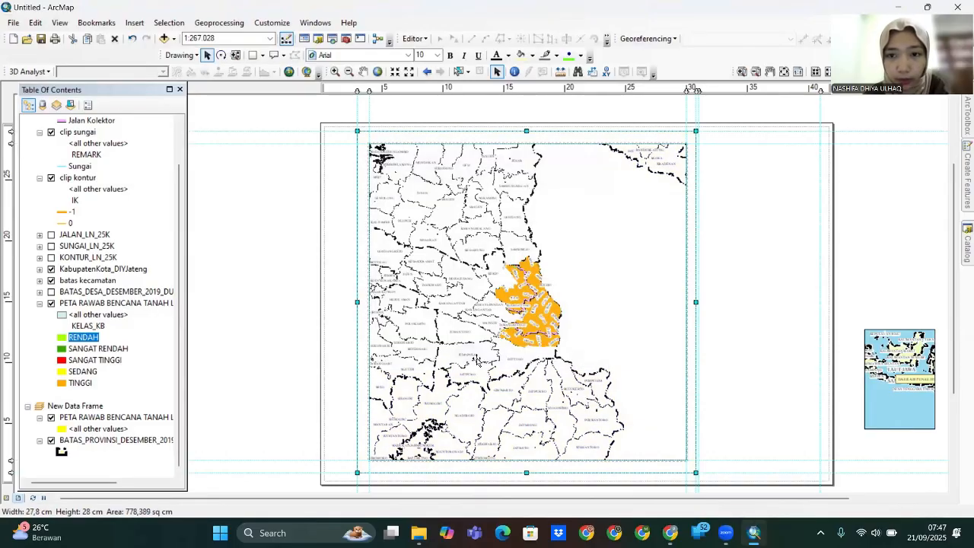
- Start a new measured grid in map units showing only tick marks and labels
right_click(477, 259)
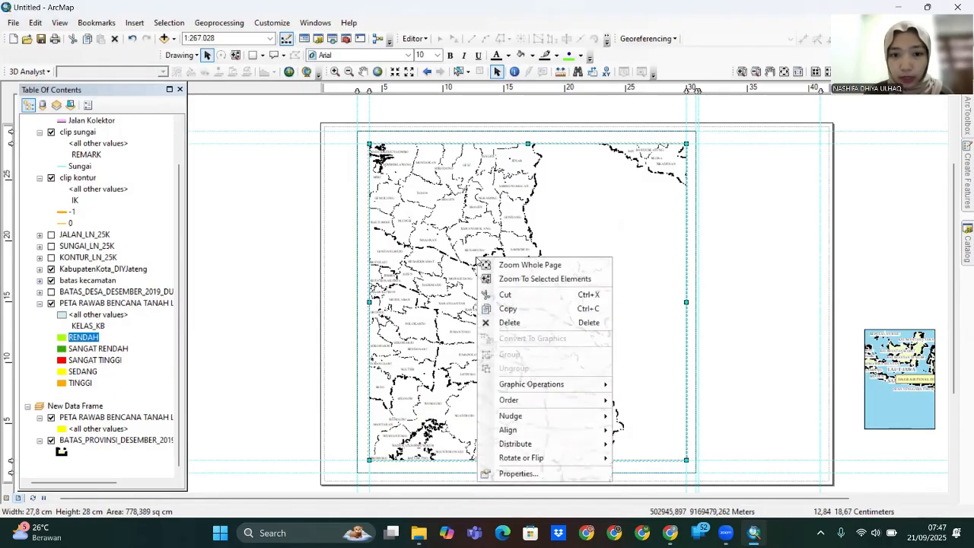
click(494, 471)
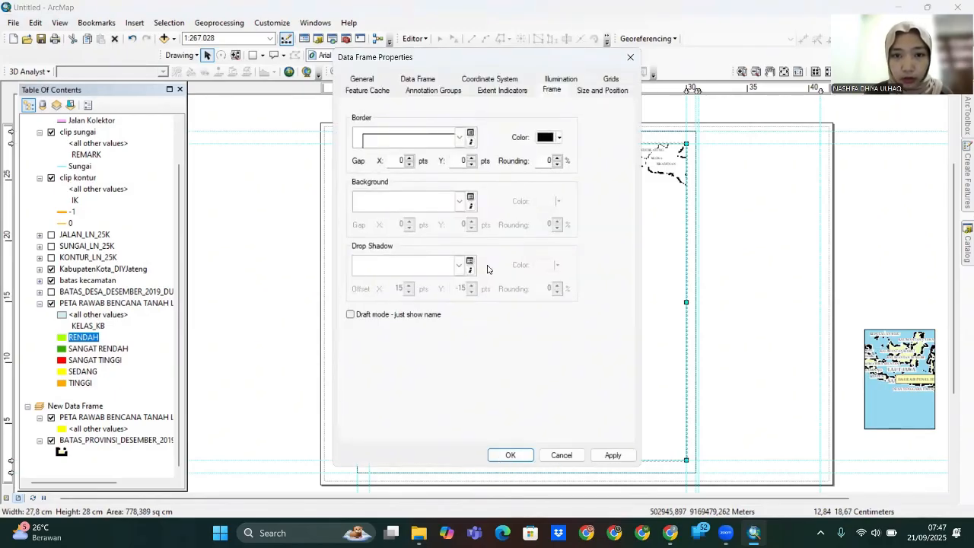
click(611, 79)
click(564, 131)
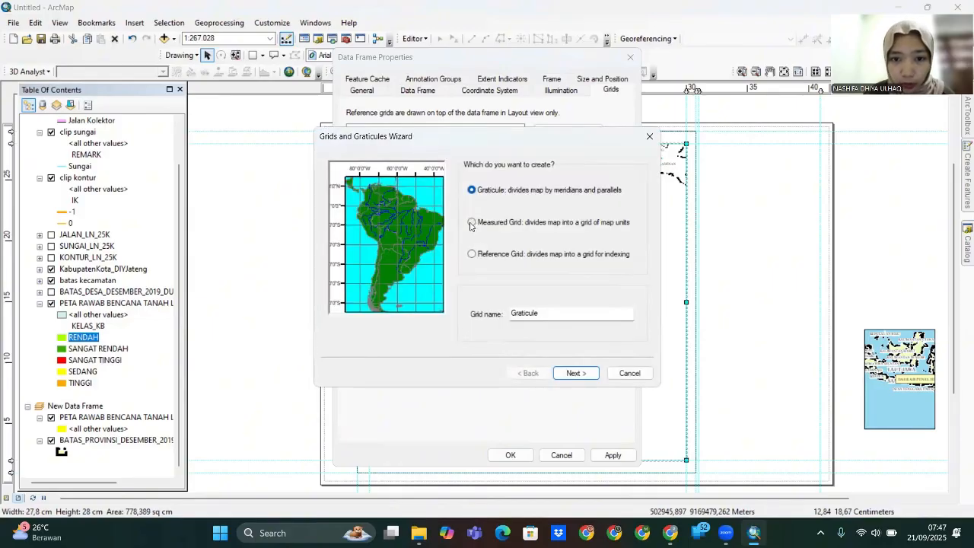
click(472, 223)
click(575, 373)
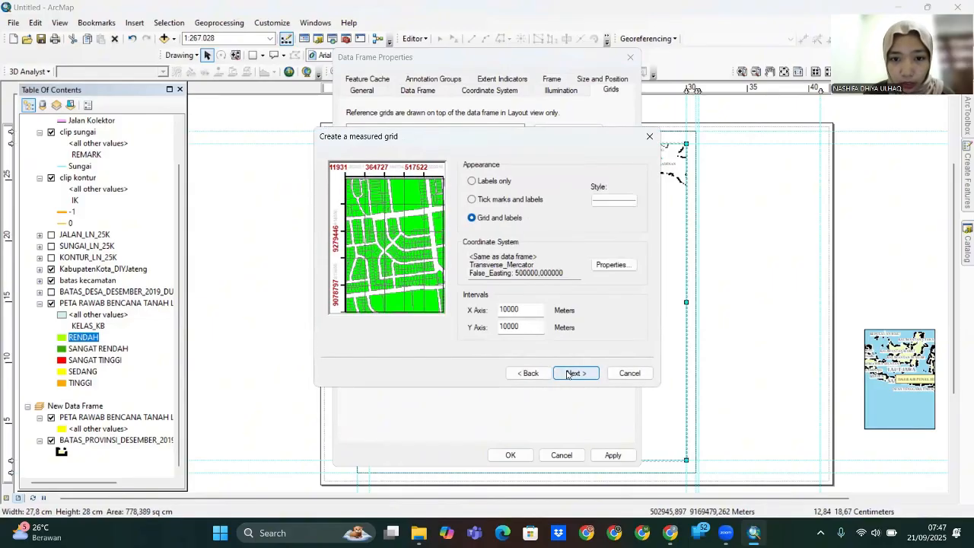
click(472, 200)
- Make the grid tick marks red and finish creating the grid
click(614, 200)
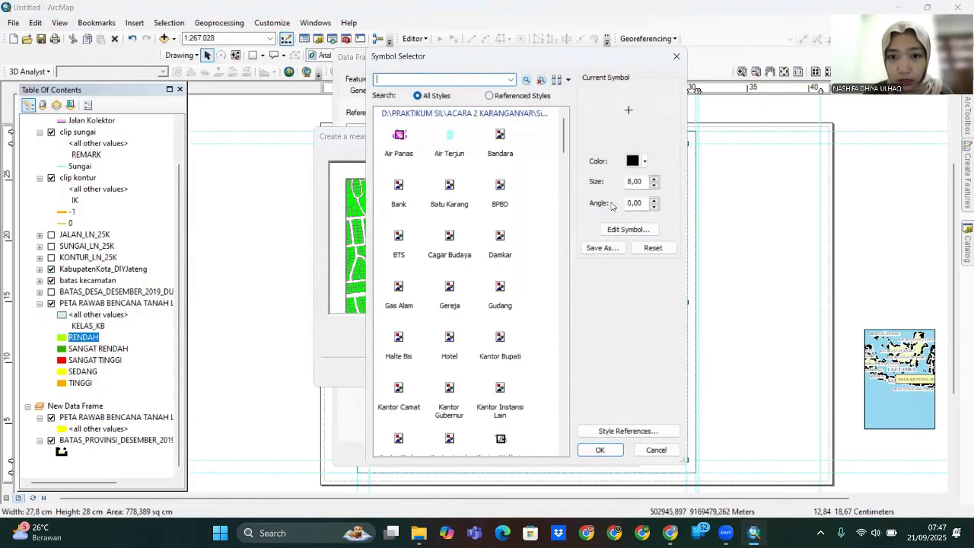
click(638, 161)
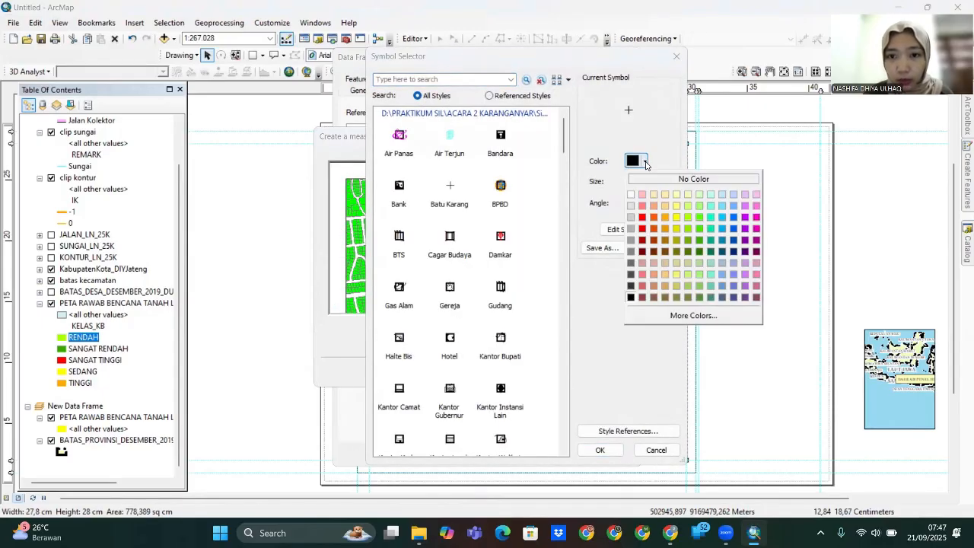
click(642, 228)
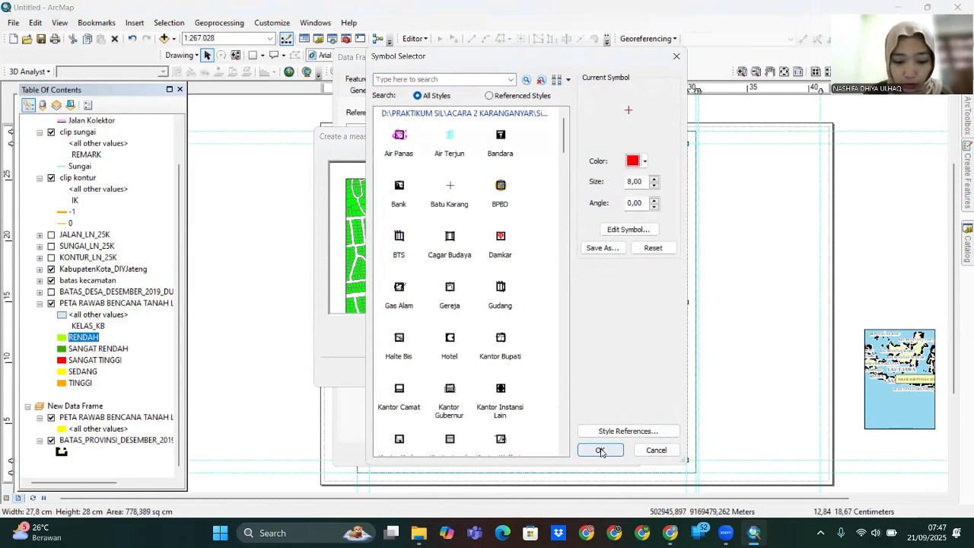
click(601, 451)
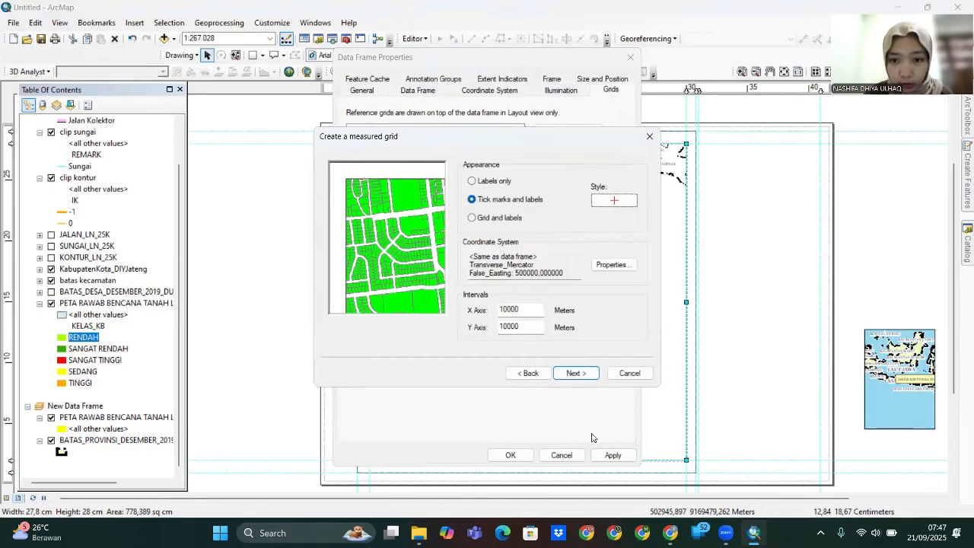
click(577, 373)
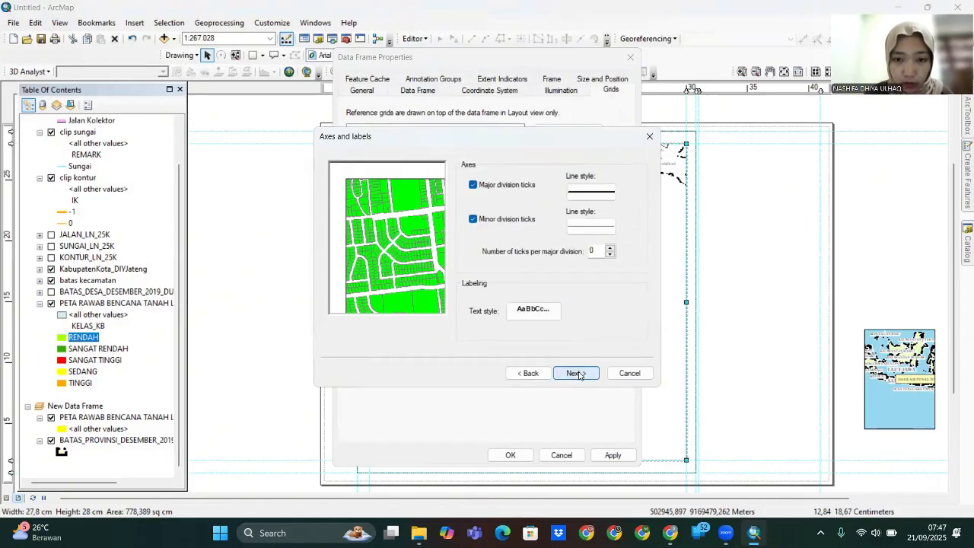
click(577, 373)
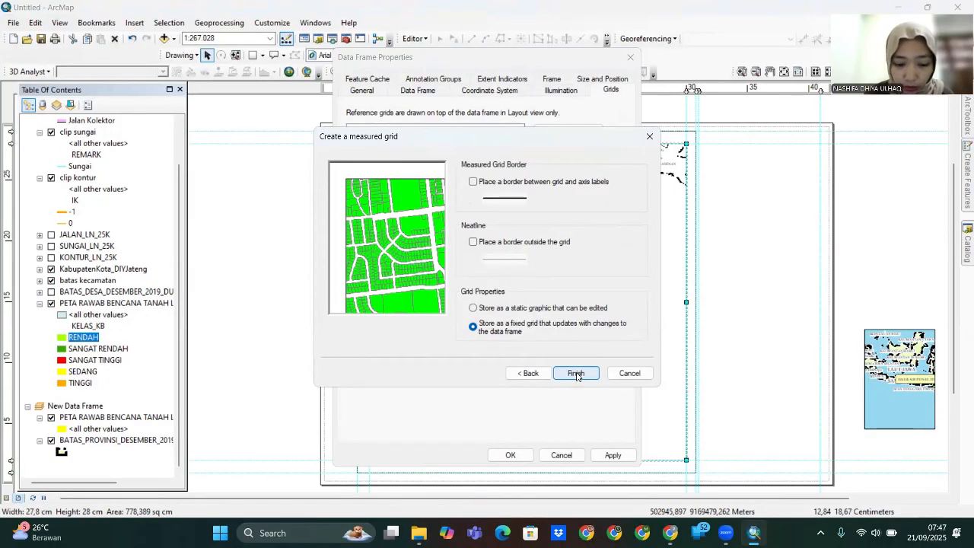
click(576, 374)
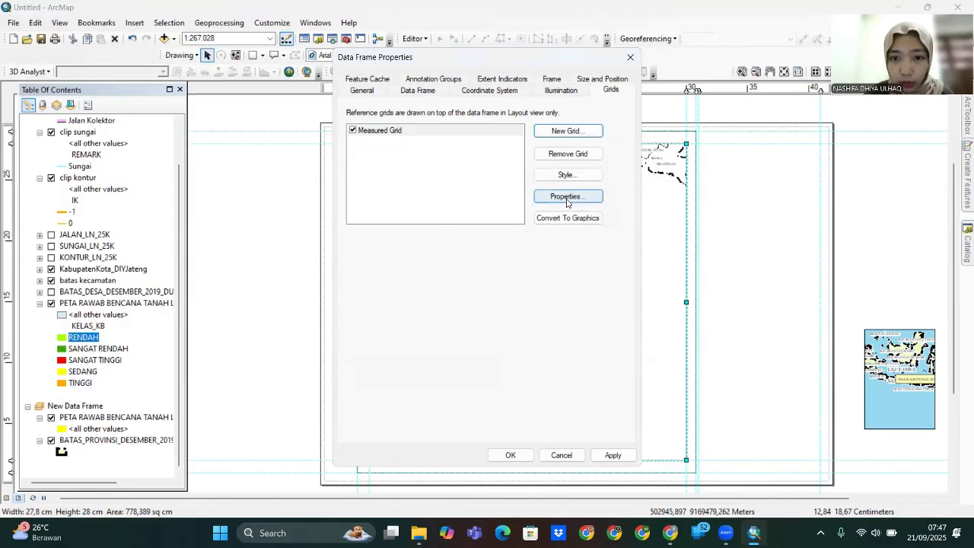
- Set the grid label font to Times New Roman, size 10
click(567, 197)
click(533, 226)
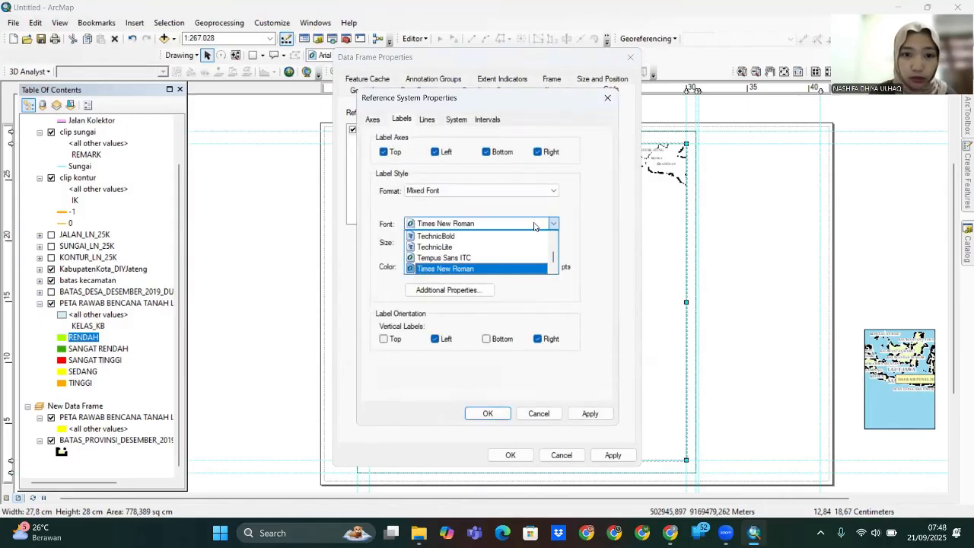
click(531, 268)
click(444, 241)
click(426, 270)
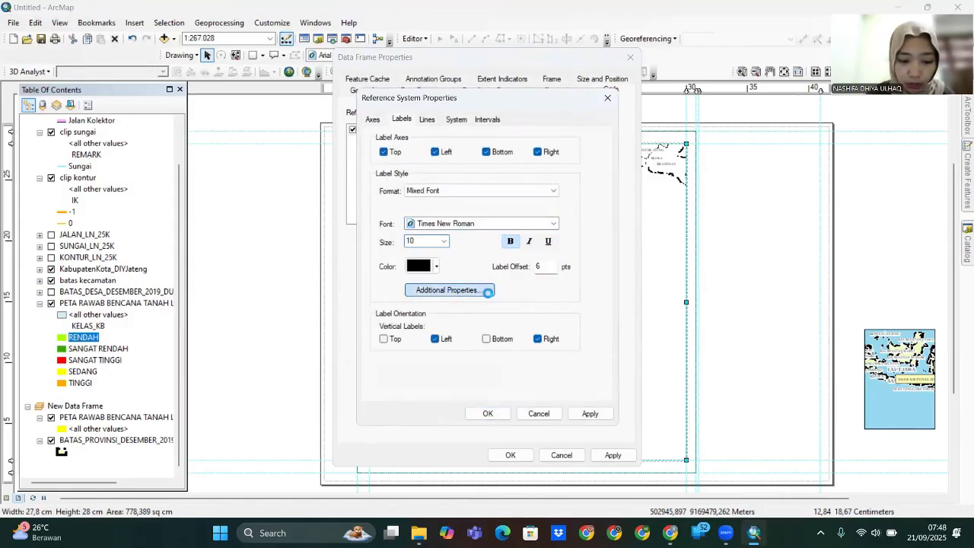
- Use zero decimal places and a Times New Roman secondary font for labels, then apply
click(447, 290)
click(478, 329)
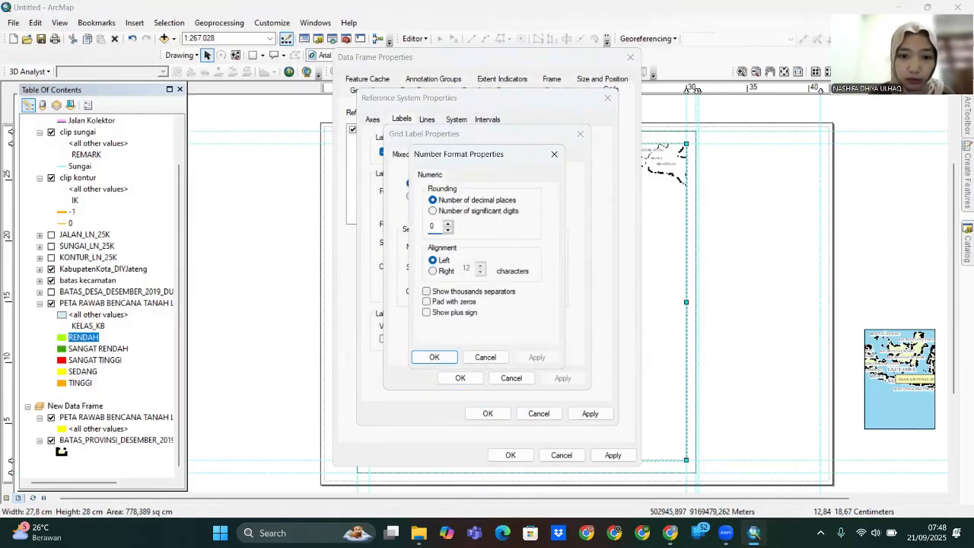
click(434, 357)
click(543, 246)
click(503, 302)
click(466, 265)
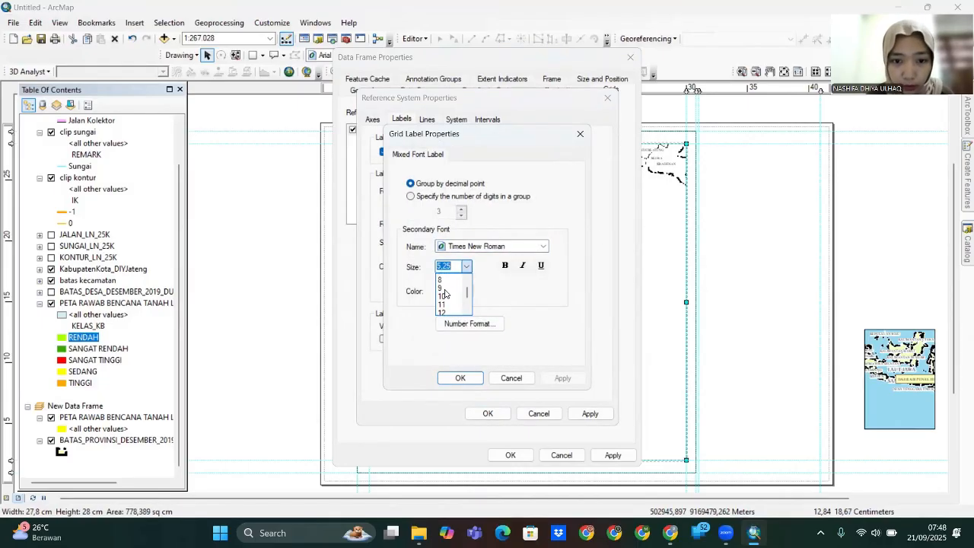
click(441, 296)
click(460, 378)
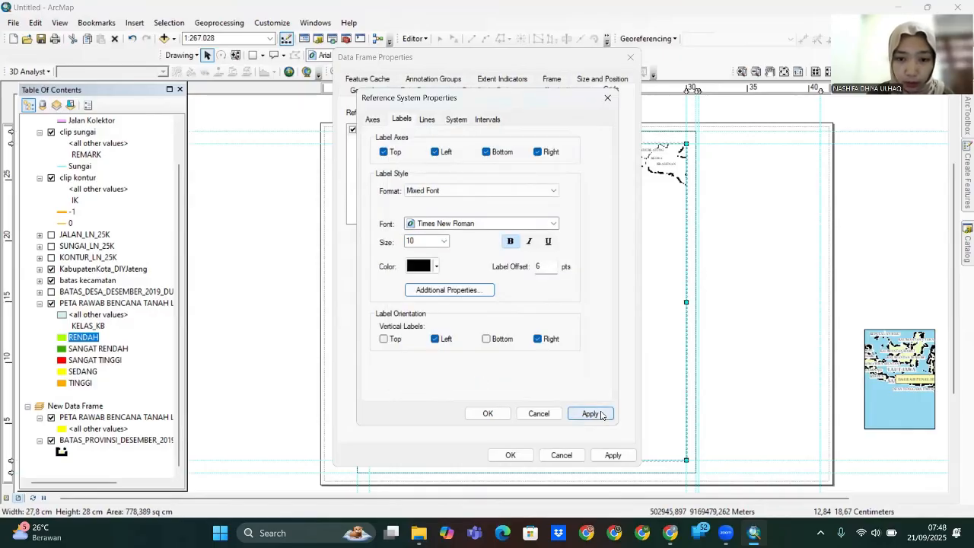
click(488, 414)
click(511, 455)
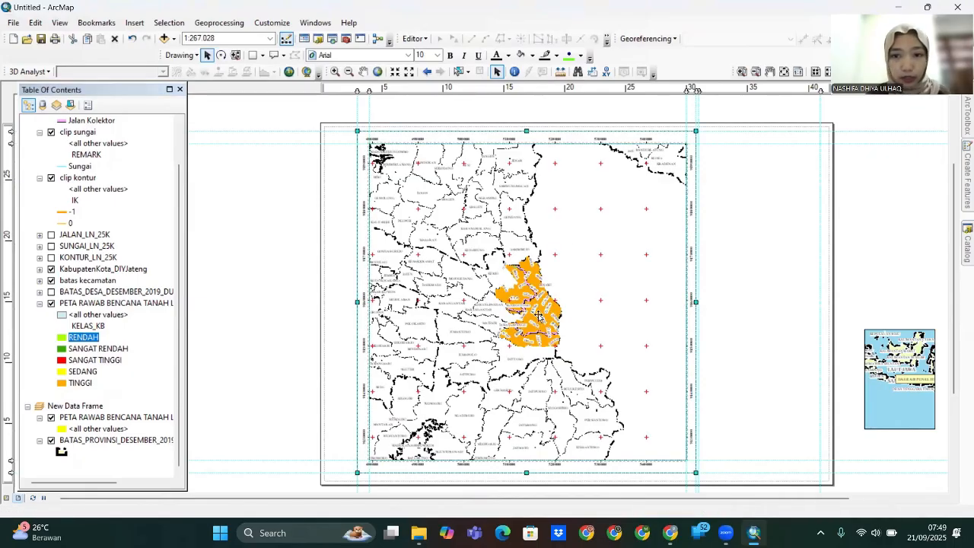
- Set the map scale to 1:110000, correcting an initial 1:150000 entry
click(221, 37)
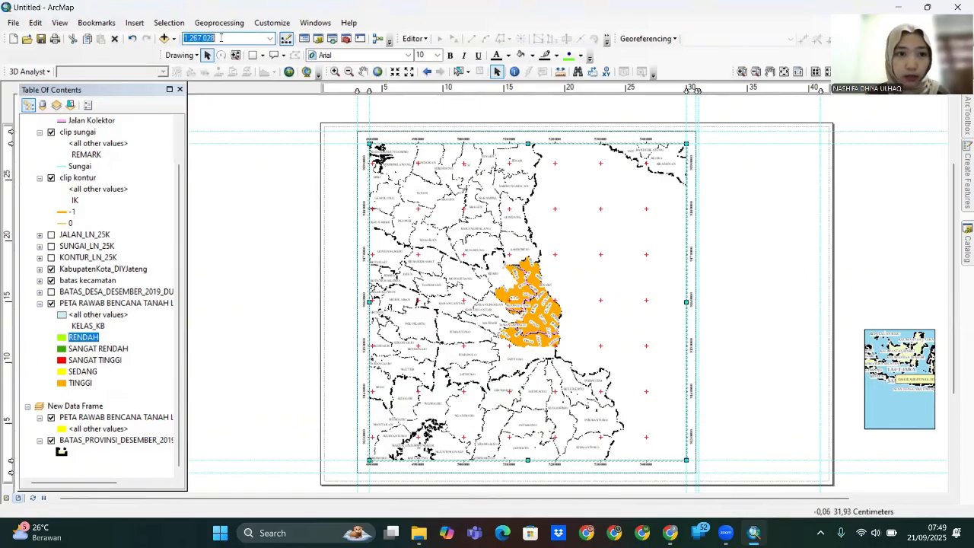
text(150000)
key(Return)
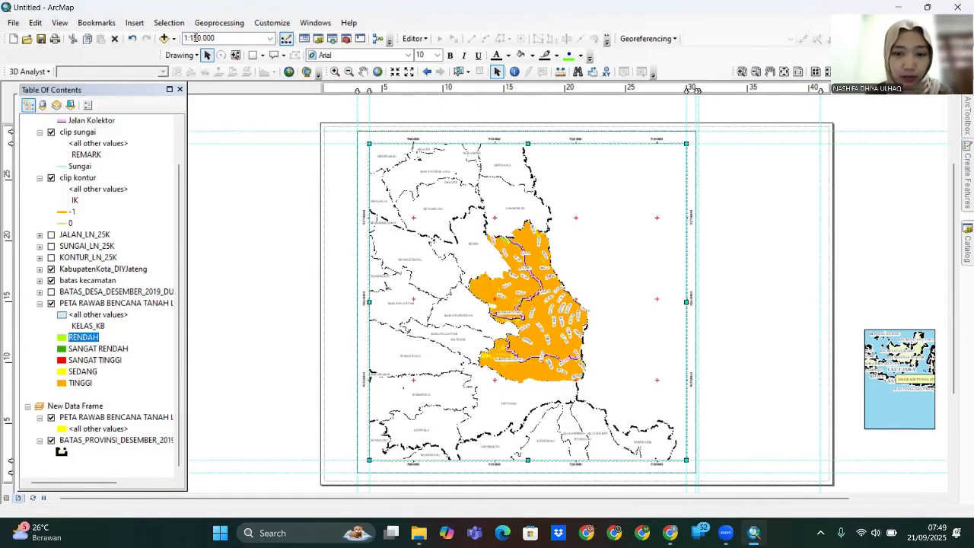
click(206, 38)
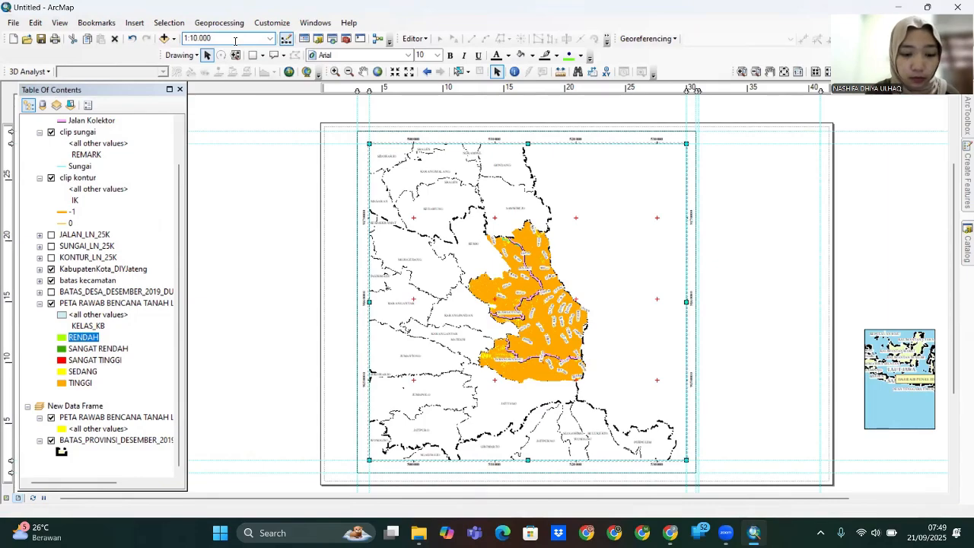
text(1)
key(Return)
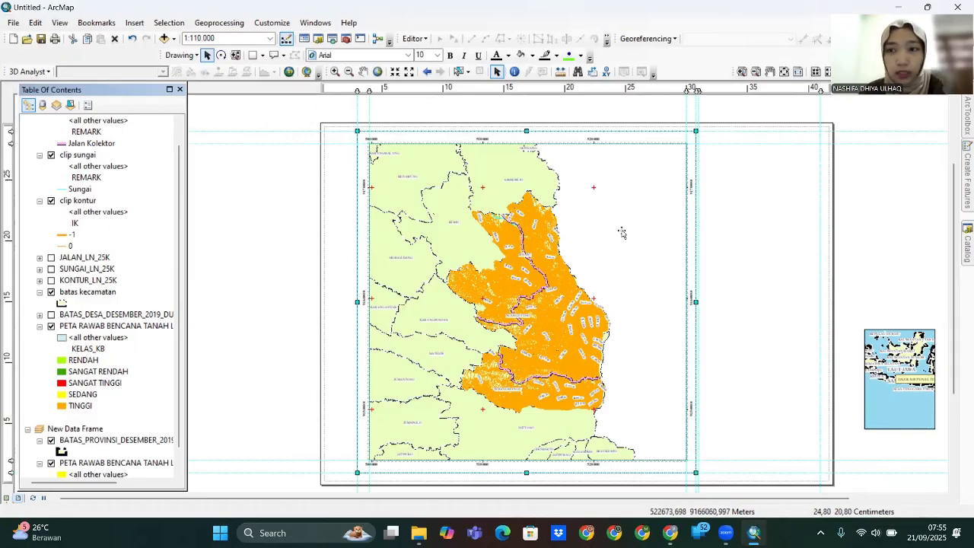
scroll(61, 198, up, 1)
- Add the BATAS_PROVINSI shapefile to the map
right_click(61, 124)
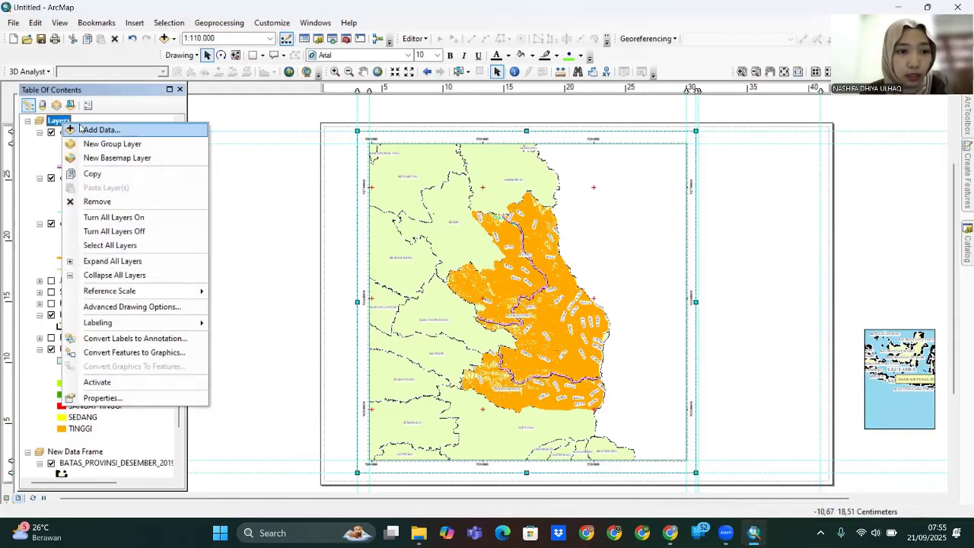
click(83, 126)
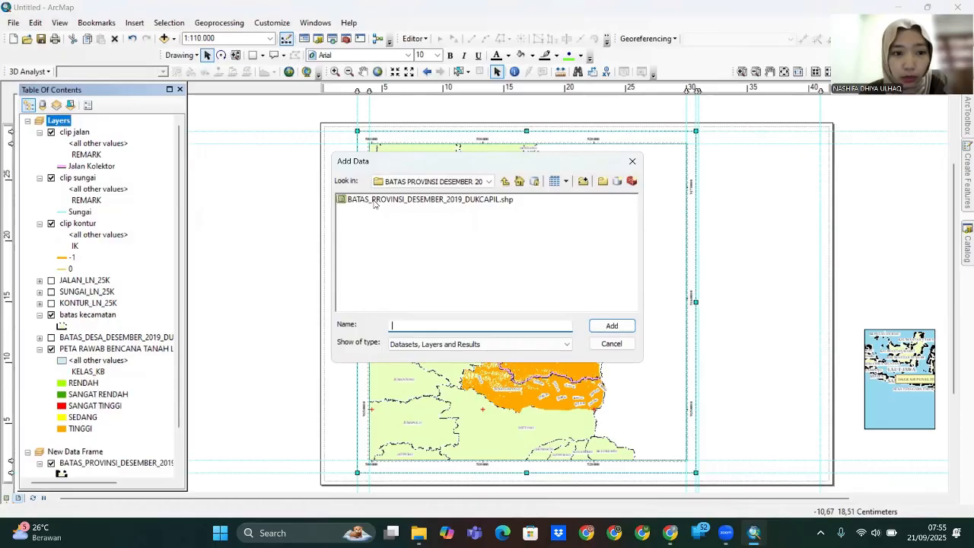
click(374, 200)
click(609, 326)
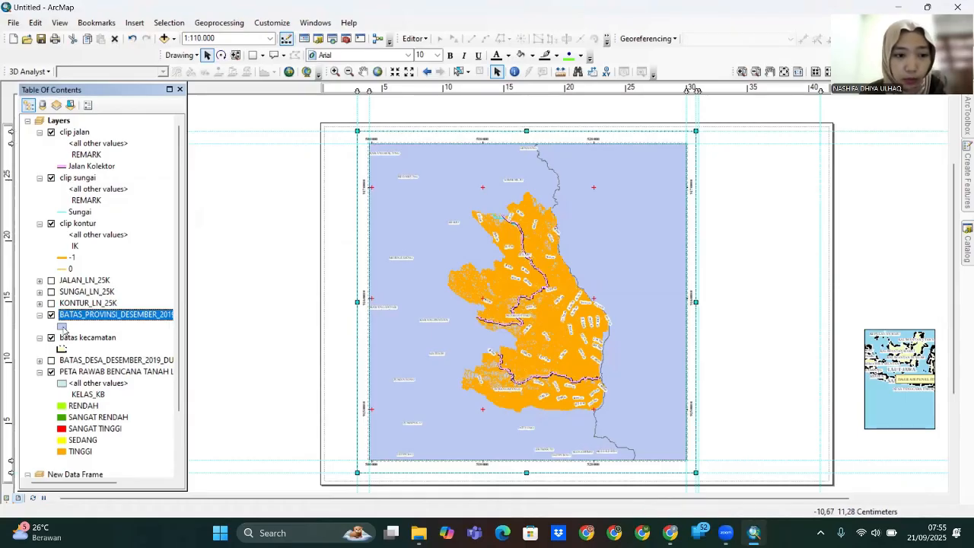
- Give the provincial boundary symbol the Batas Provinsi outline style
double_click(63, 326)
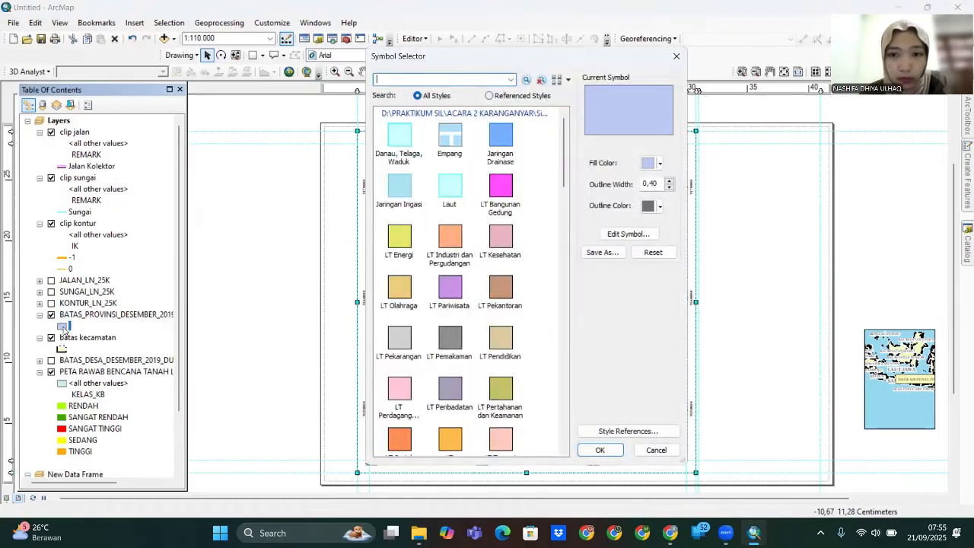
click(646, 233)
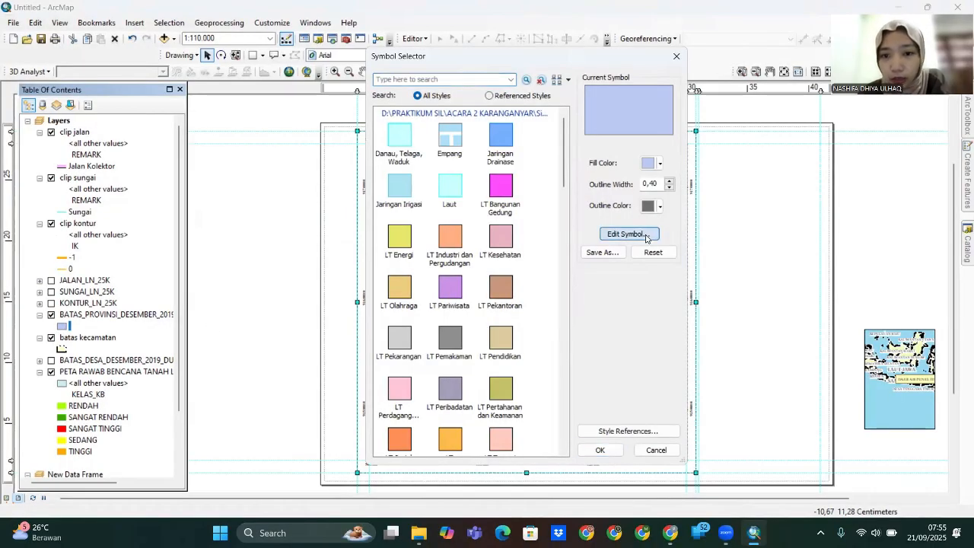
click(504, 267)
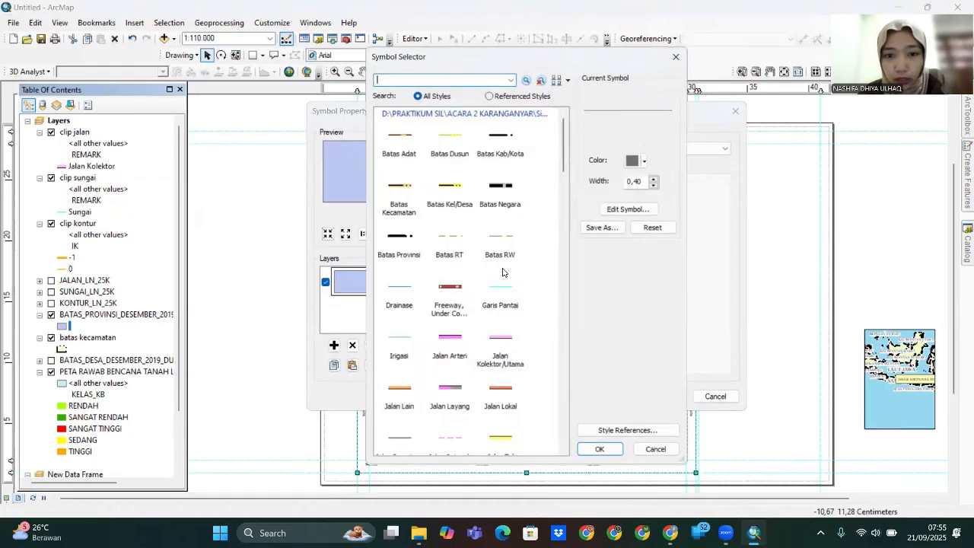
click(504, 138)
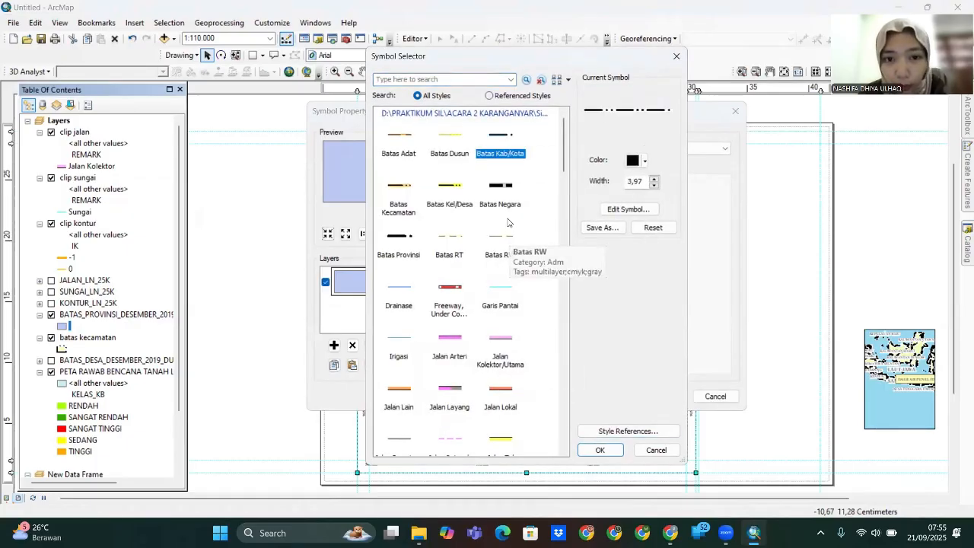
click(400, 242)
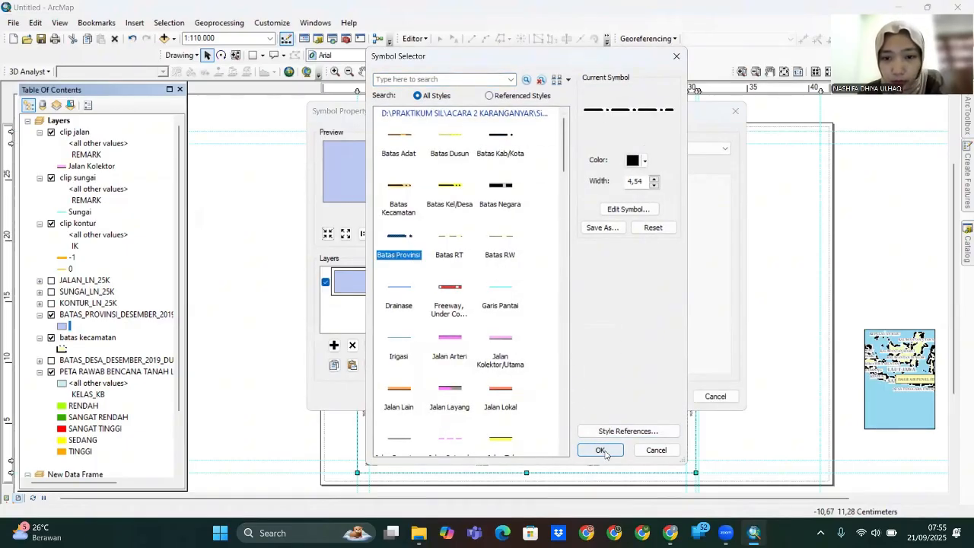
click(601, 450)
- Fill the provinces light pink and move the layer below batas kecamatan
click(499, 197)
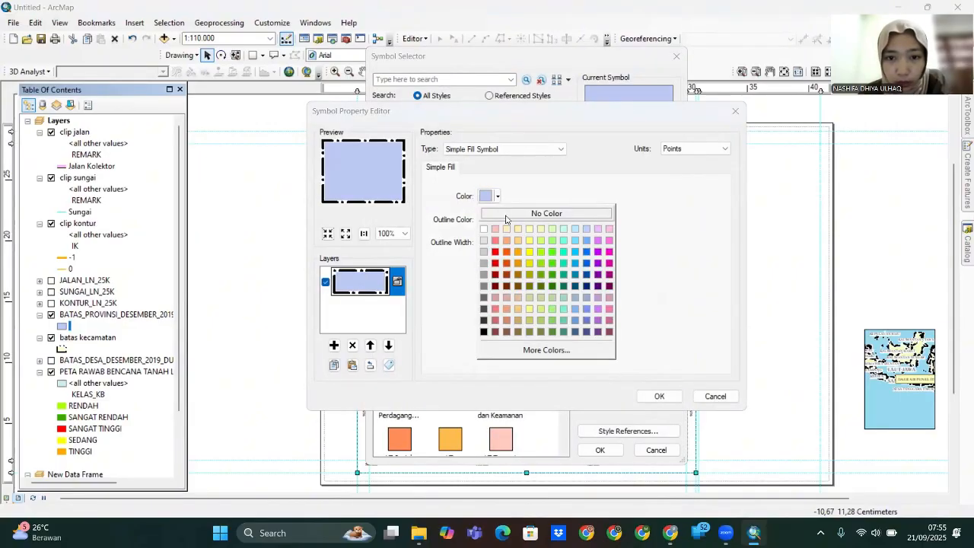
click(494, 228)
click(498, 197)
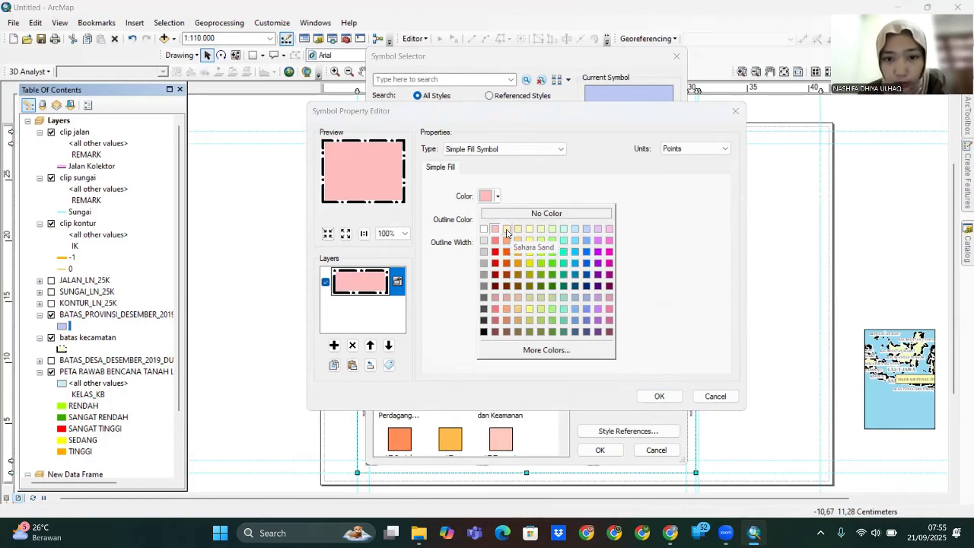
click(609, 230)
click(659, 396)
click(600, 449)
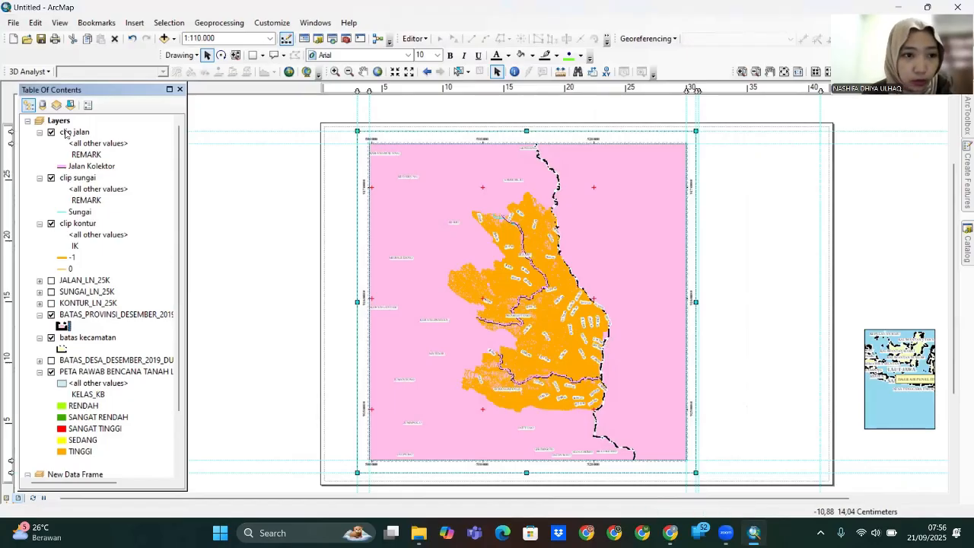
drag(109, 318, 112, 349)
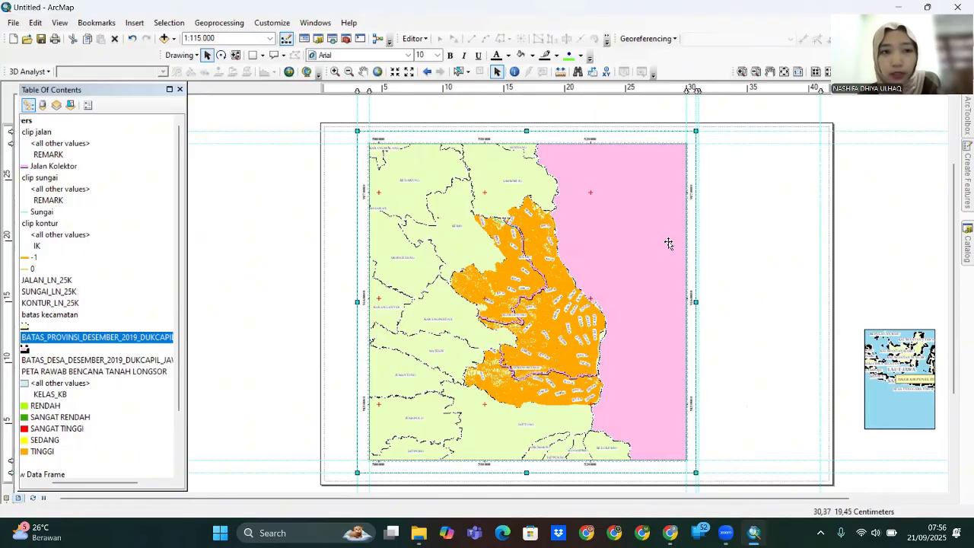
- Draw a rectangle with no fill framing the layout's right-hand panel
click(253, 56)
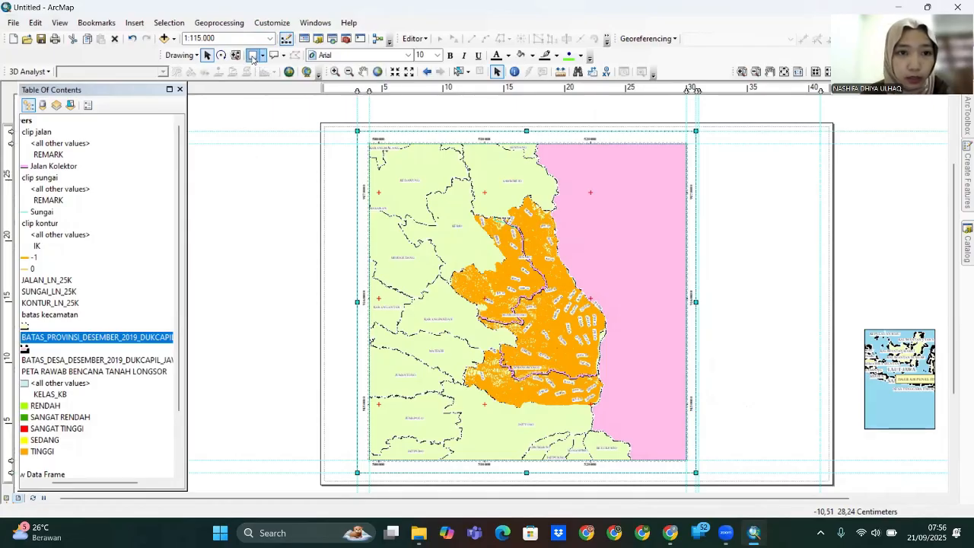
mouse_move(697, 131)
mouse_down()
mouse_move(812, 385)
mouse_move(829, 472)
mouse_up()
right_click(786, 316)
click(823, 302)
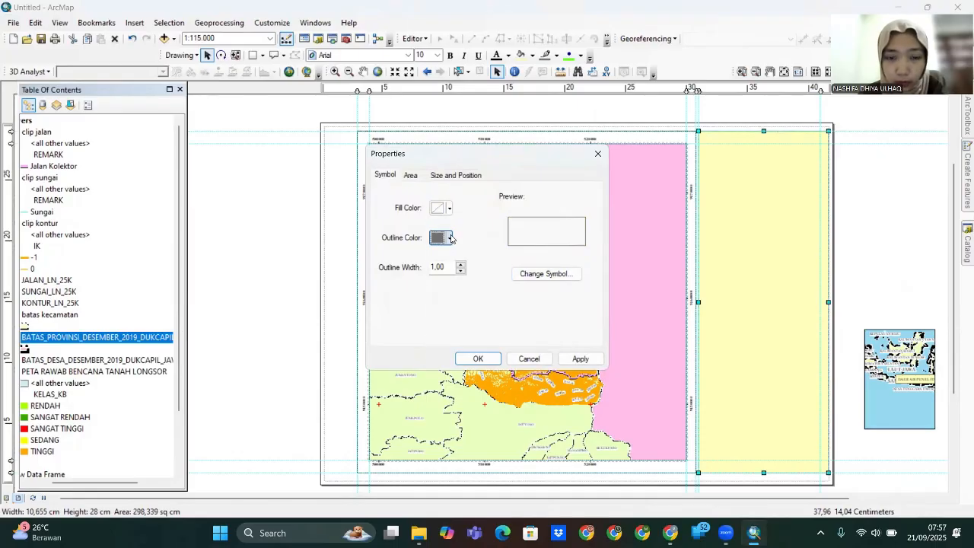
click(450, 208)
click(465, 311)
click(580, 358)
key(Return)
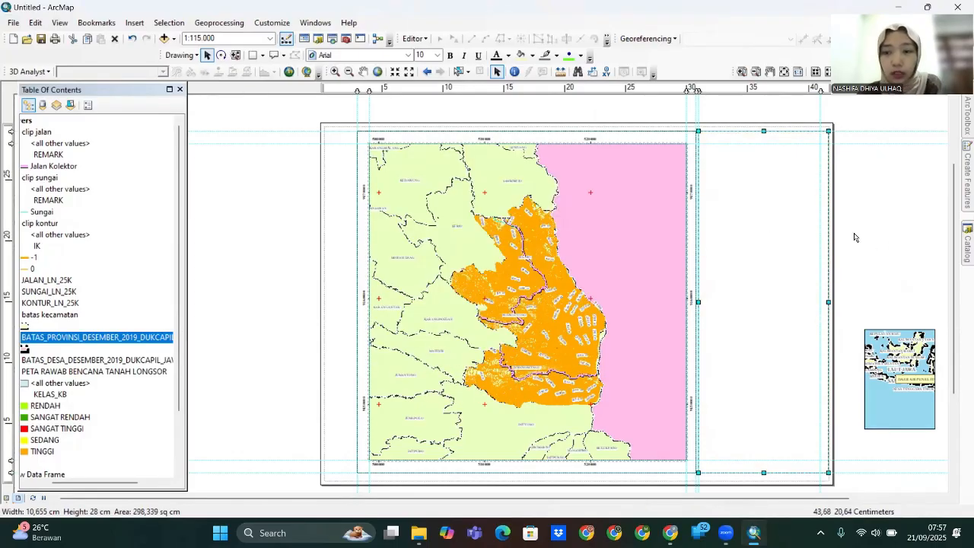
- Insert the university logo picture, shrink it and move it to the top of the right panel
click(134, 23)
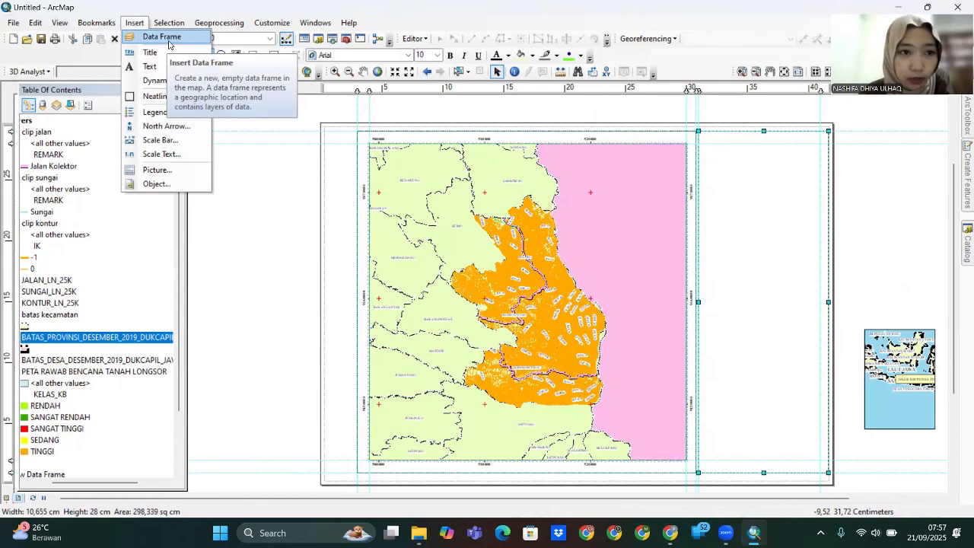
click(157, 169)
click(635, 359)
drag(758, 124, 453, 427)
drag(431, 459, 767, 165)
scroll(729, 222, up, 2)
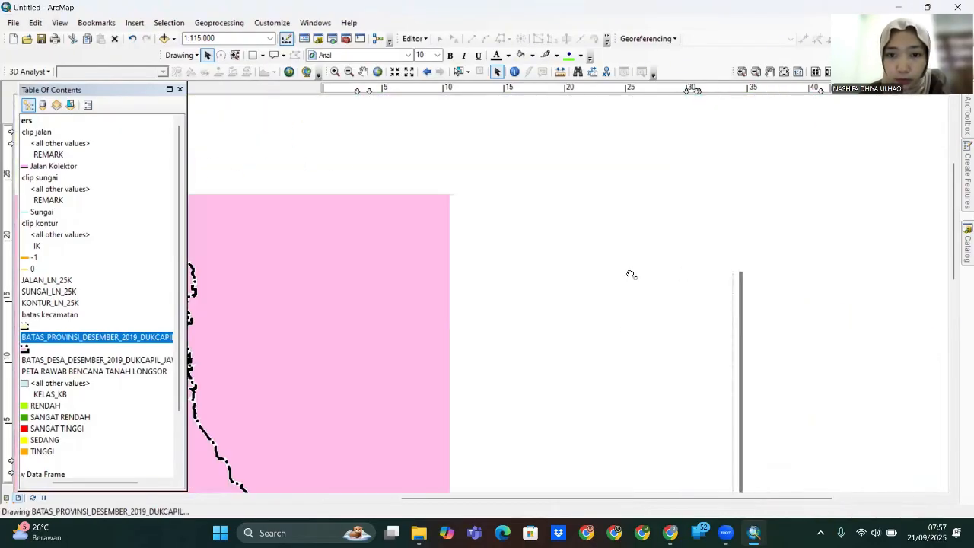
drag(601, 241, 634, 214)
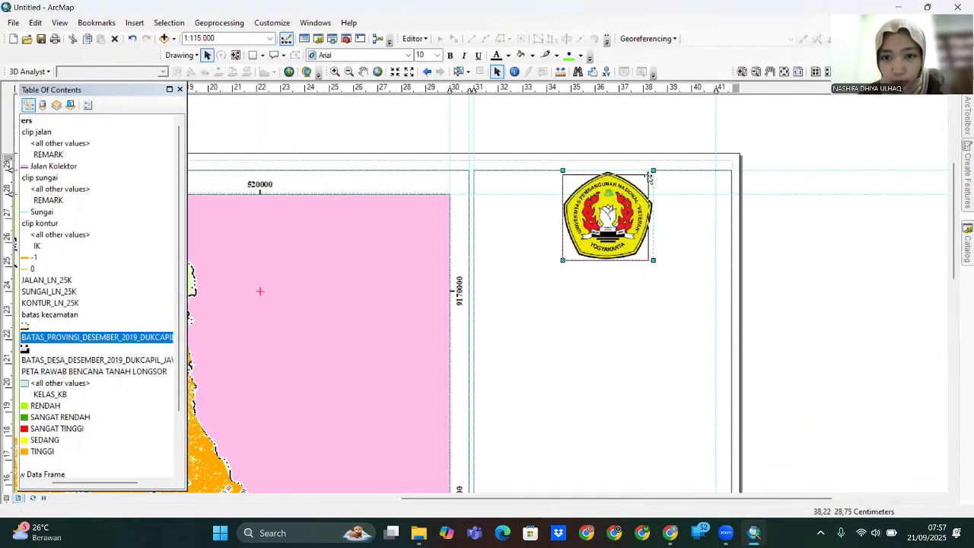
- Shrink and nudge the logo into its final spot, then pick the Text tool
drag(648, 176, 648, 177)
drag(615, 211, 618, 206)
drag(652, 171, 649, 174)
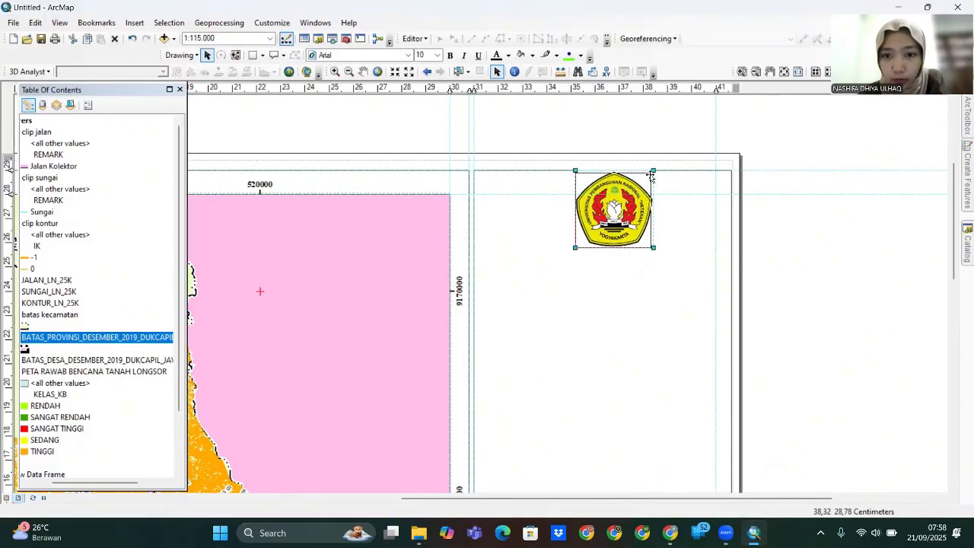
drag(615, 207, 618, 203)
drag(617, 203, 609, 201)
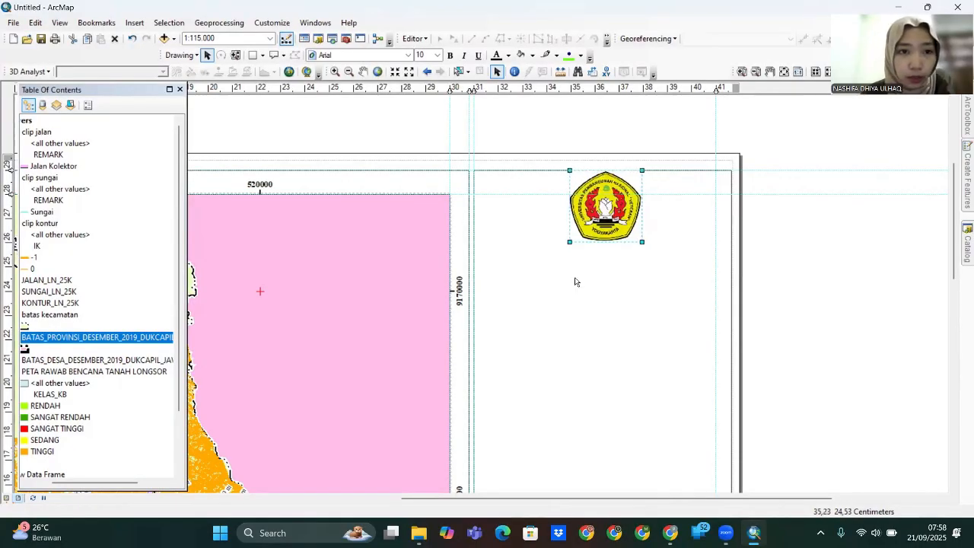
click(282, 56)
click(289, 71)
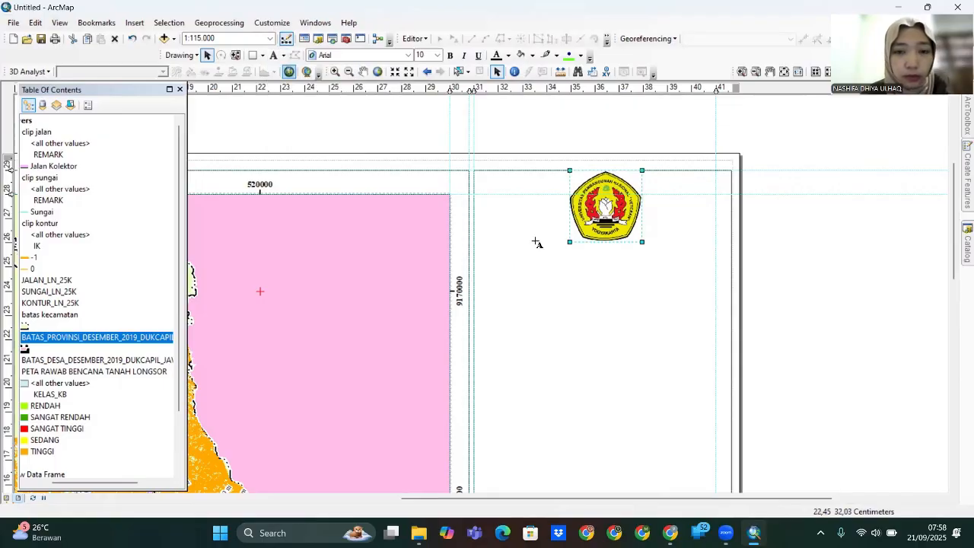
- Add the text 'JURUSAN TEKNIK LINGKUNGAN' below the logo in bold Times New Roman
click(558, 252)
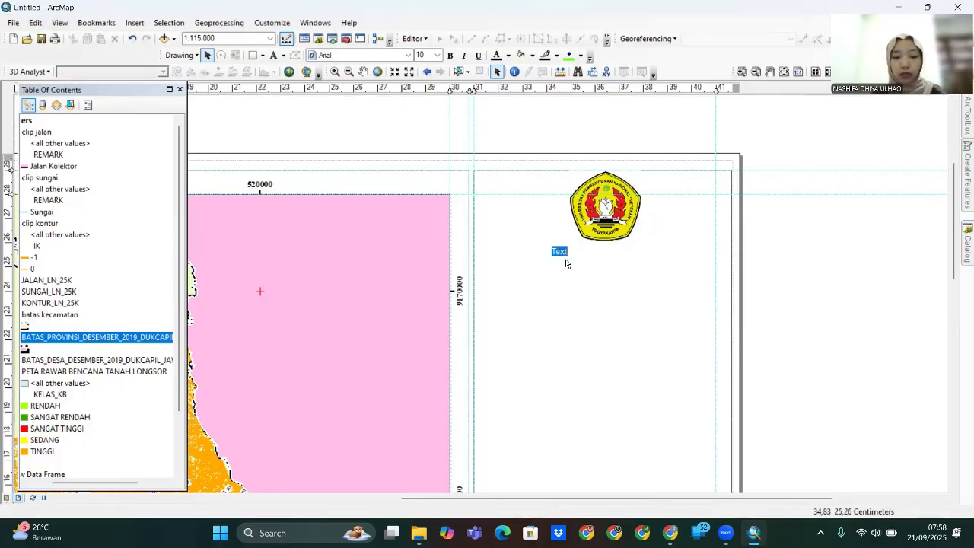
text(JURUSAN TEKNIK LINGKUNGAN)
key(Return)
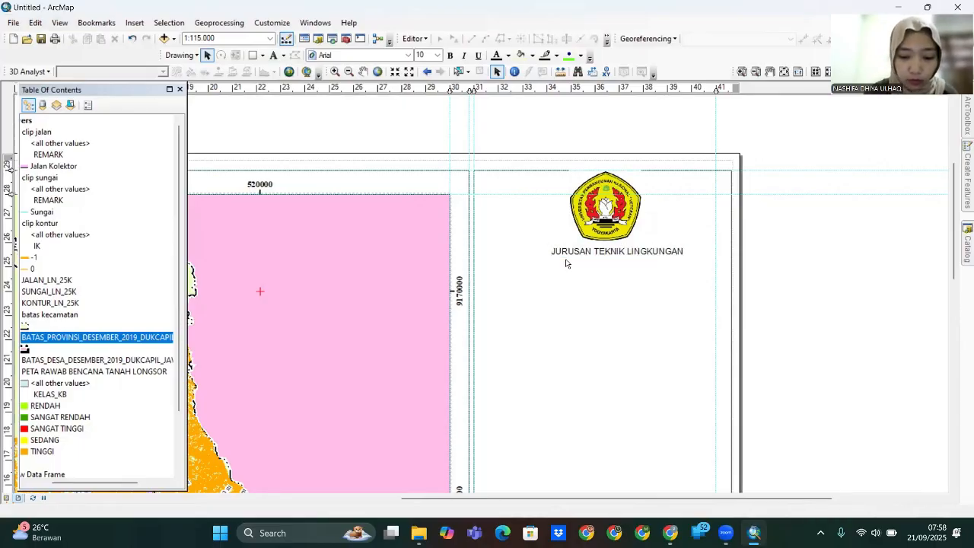
double_click(580, 256)
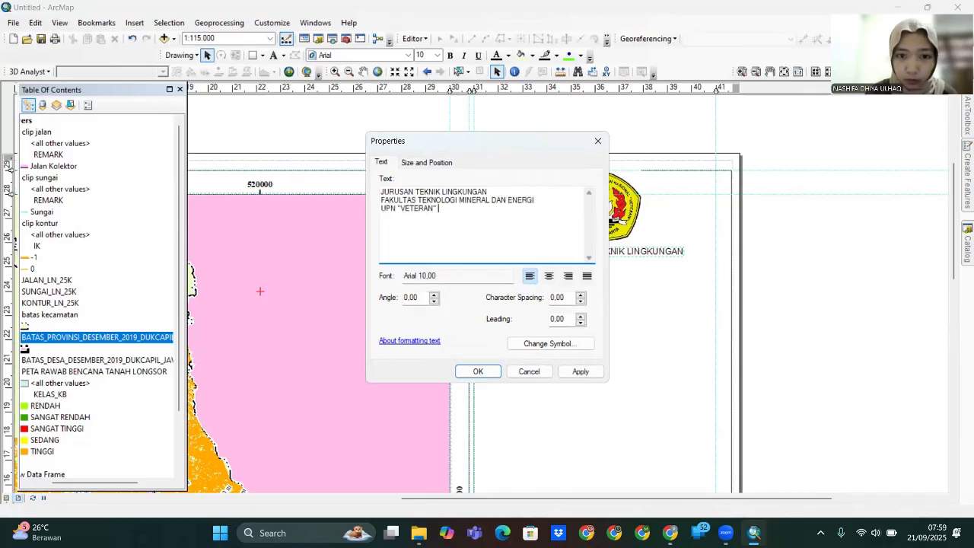
click(582, 345)
double_click(649, 185)
text(ti)
click(619, 225)
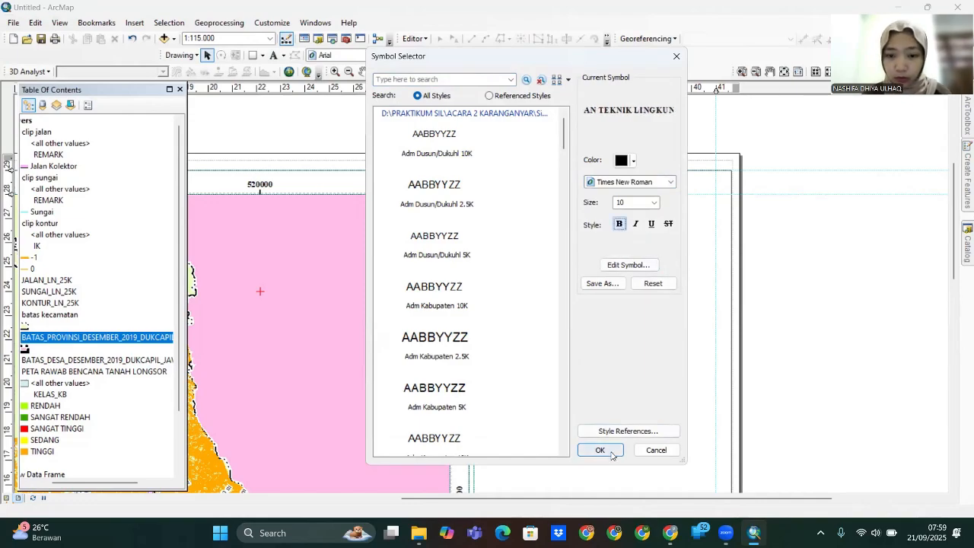
click(600, 450)
click(580, 371)
click(481, 371)
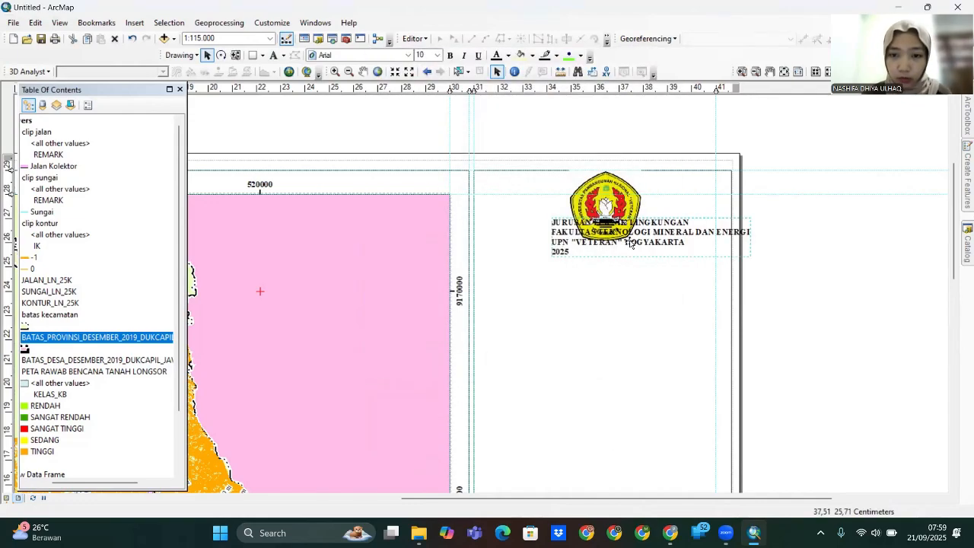
- Centre-align the header lines and move the header under the logo
double_click(632, 239)
click(548, 276)
click(583, 371)
click(490, 372)
drag(568, 253, 609, 282)
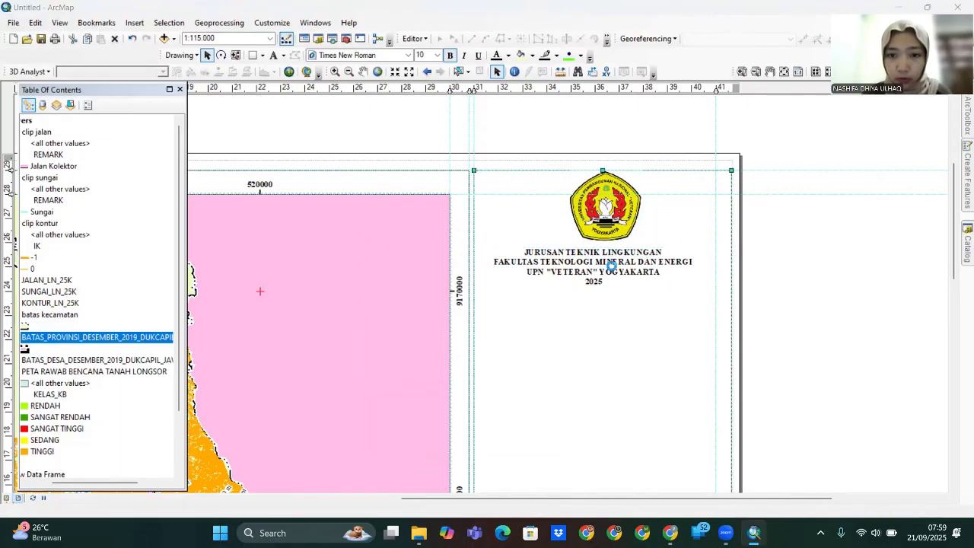
- Set the header's font size to 12
double_click(611, 267)
click(544, 346)
click(654, 203)
click(632, 233)
click(600, 450)
click(580, 372)
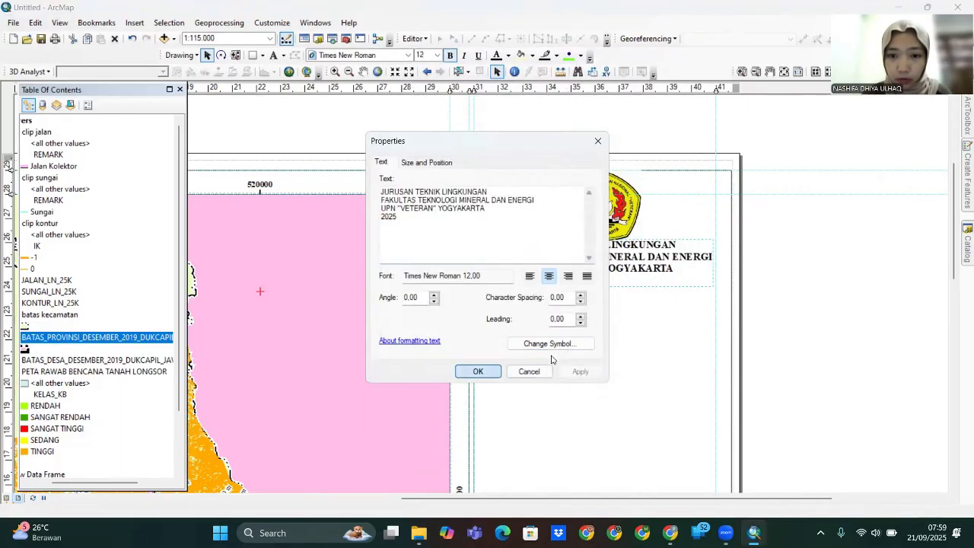
click(478, 371)
- Nudge the logo and header down so they line up centred at the panel top, then zoom out
click(599, 217)
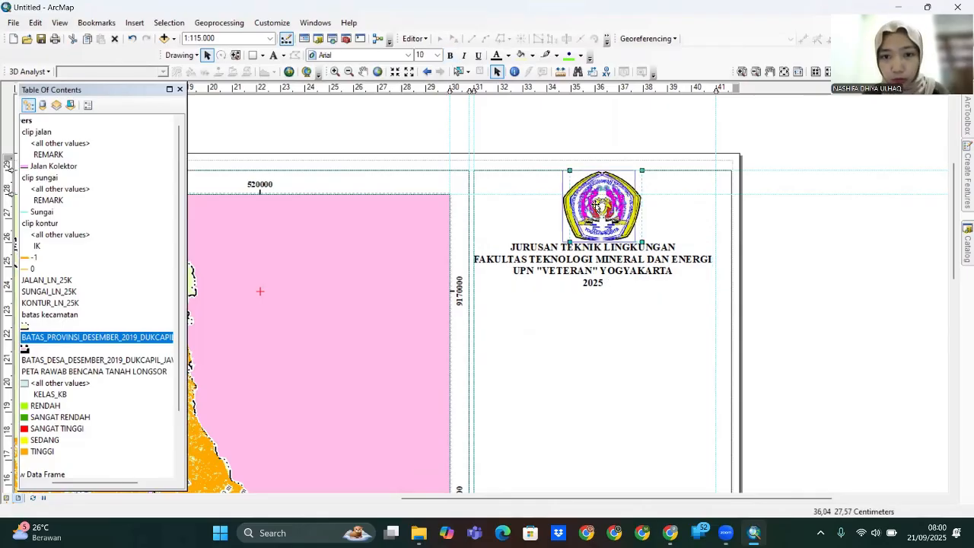
double_click(596, 223)
click(607, 111)
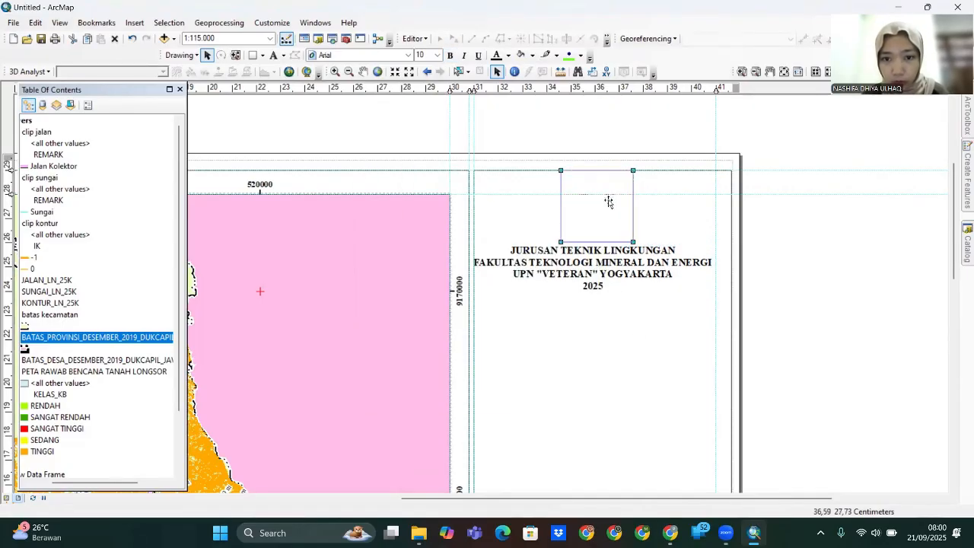
drag(609, 191, 609, 200)
click(633, 264)
drag(632, 265, 633, 271)
click(634, 325)
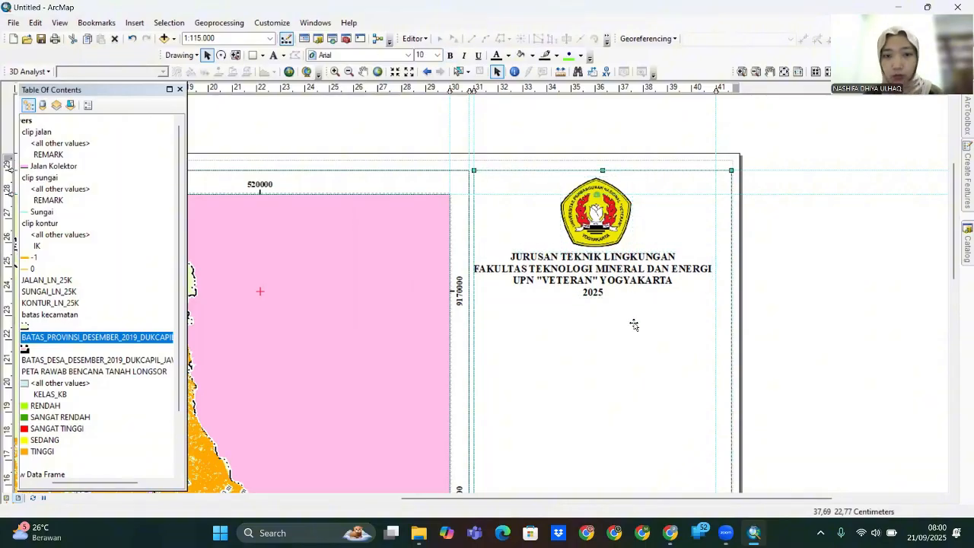
double_click(597, 283)
key(Escape)
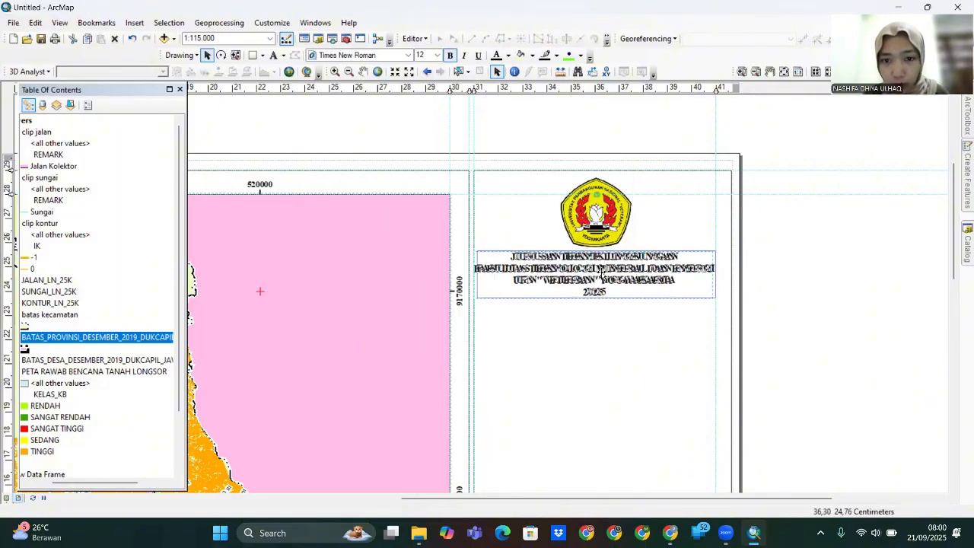
click(787, 272)
scroll(789, 273, down, 2)
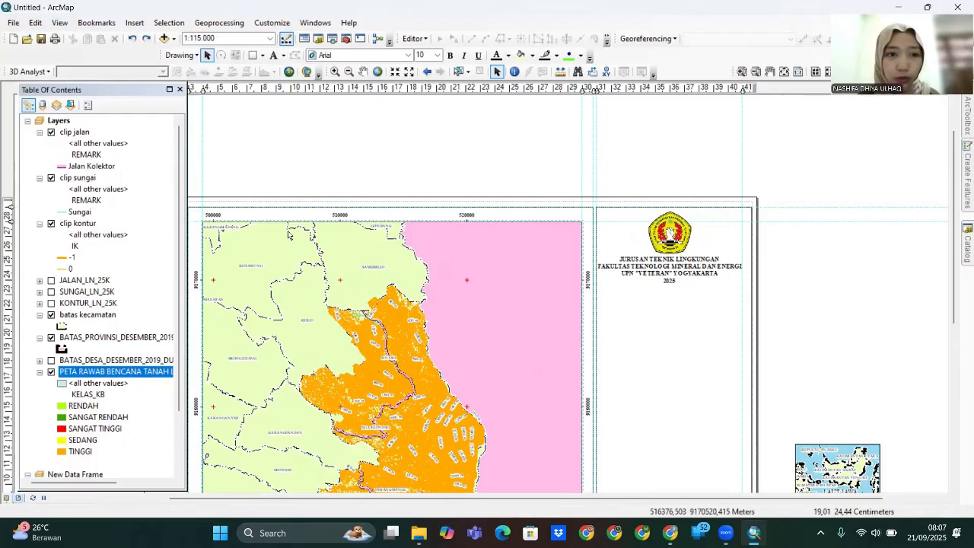
- Draw a 10 cm horizontal line across the panel beneath the header
click(262, 56)
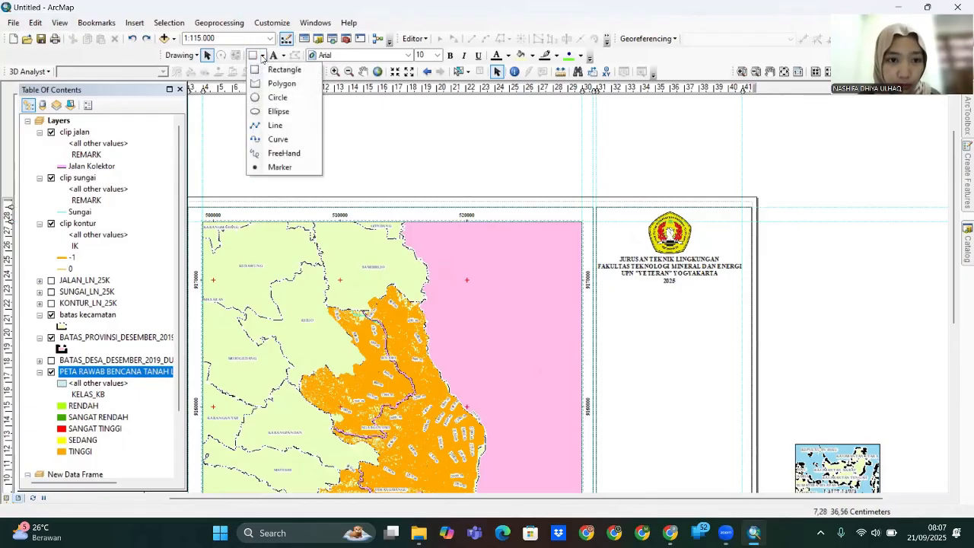
click(280, 125)
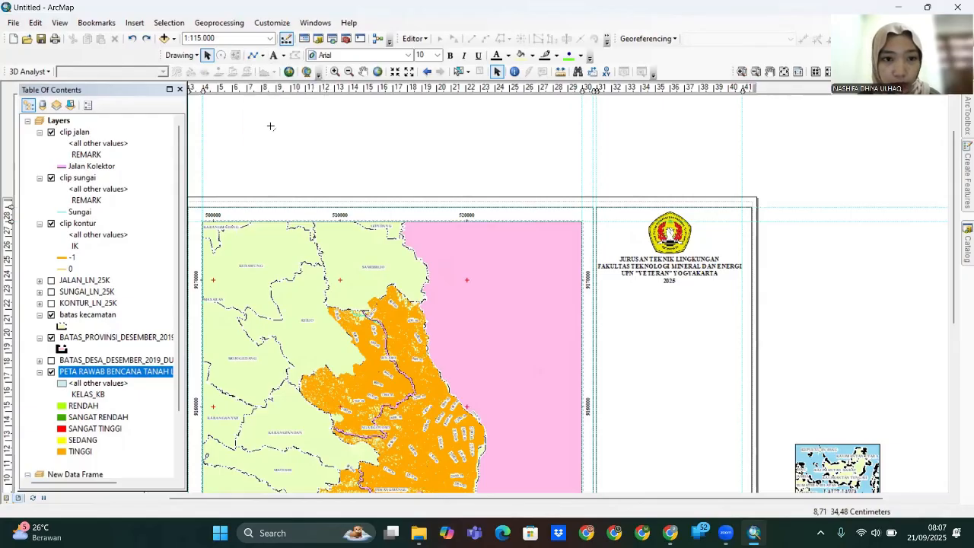
click(596, 284)
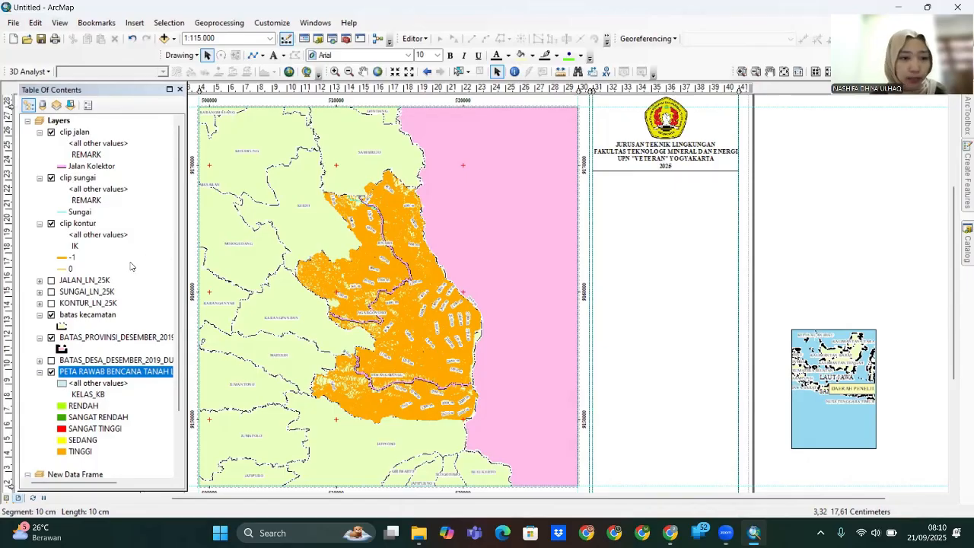
- Hide clip kontur, clip jalan and clip sungai, and move PETA RAWAN BENCANA TANAH LONGSOR up the list
click(51, 224)
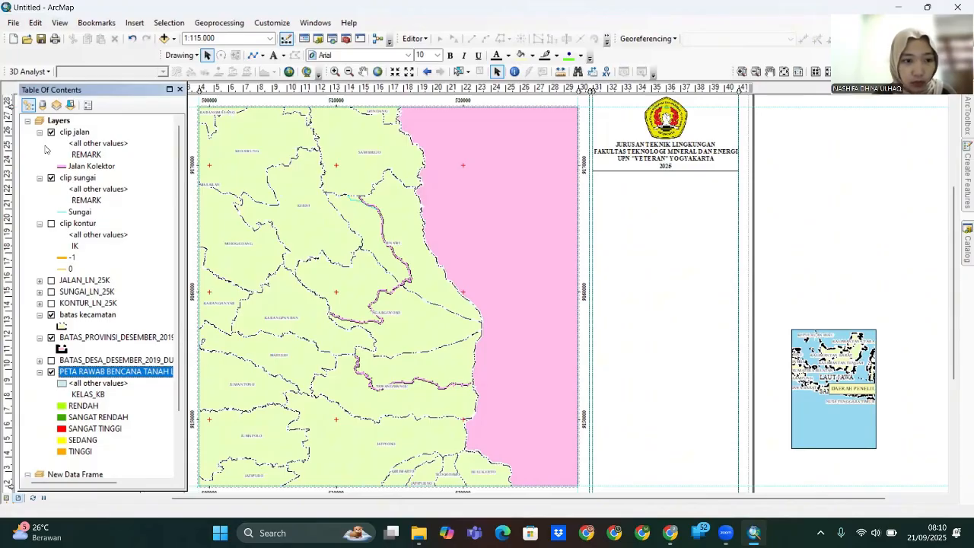
drag(121, 350, 123, 274)
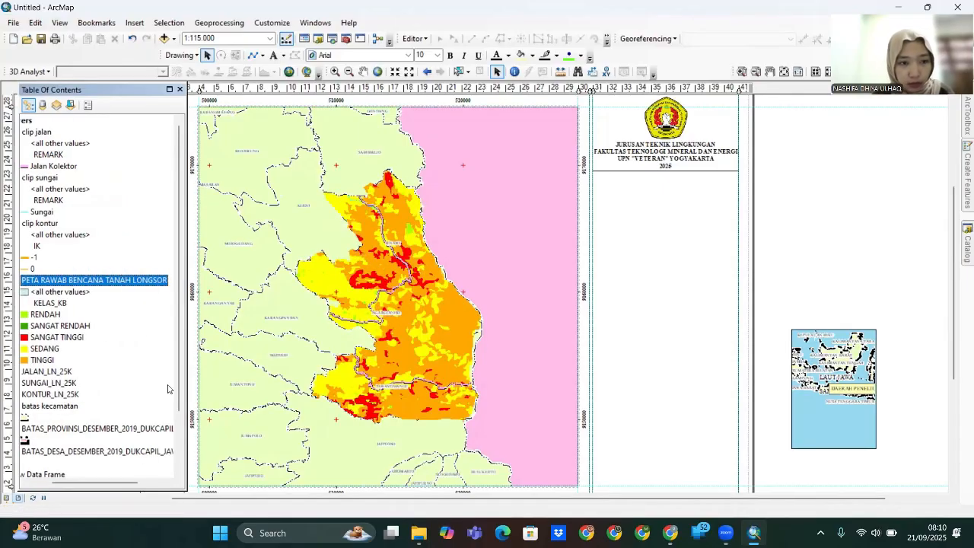
drag(130, 483, 108, 482)
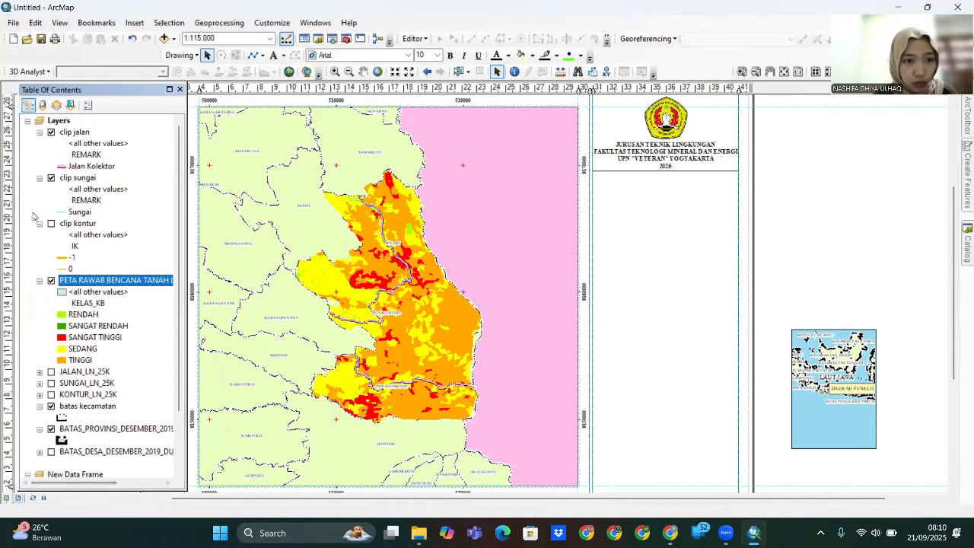
click(51, 133)
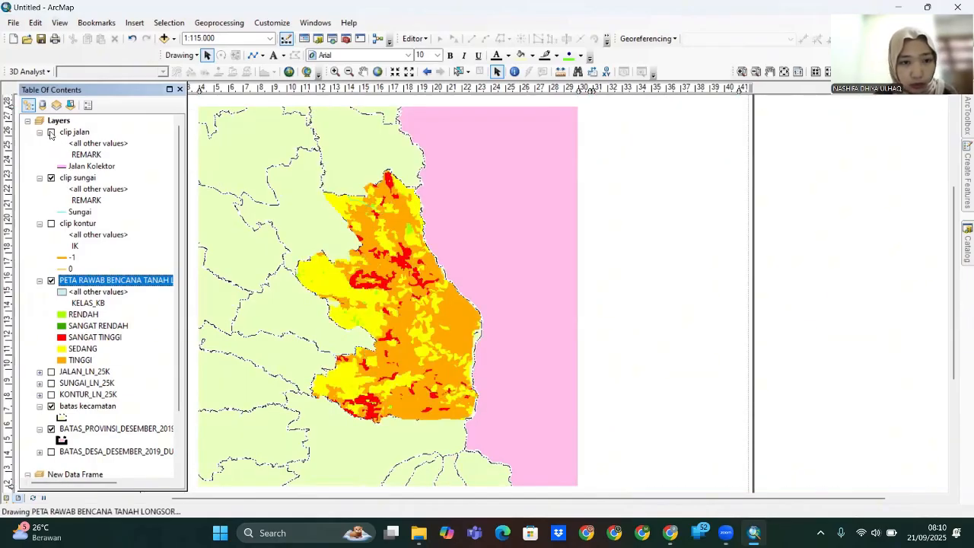
click(51, 178)
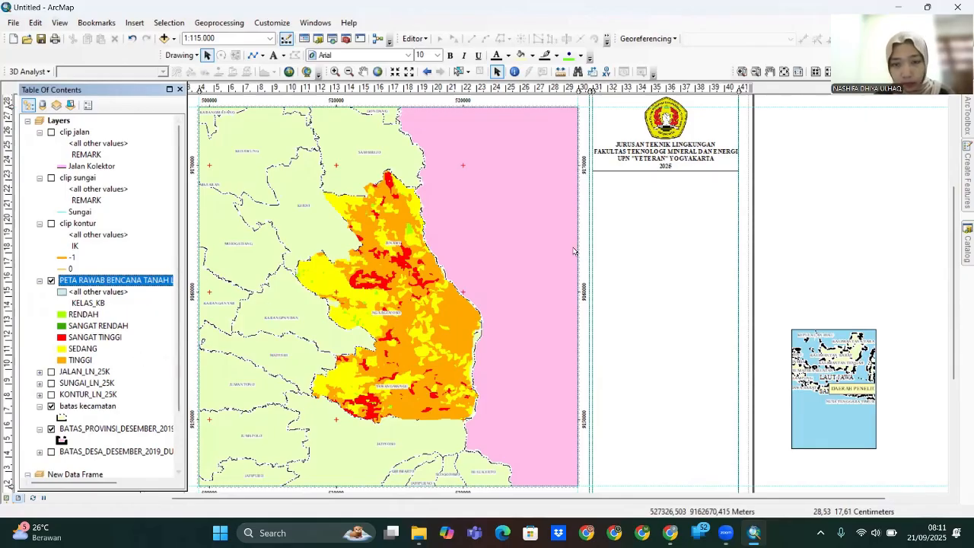
- Turn a copy of the header into the title PETA RAWAN BENCANA TANAH LONGSOR under the header
click(663, 159)
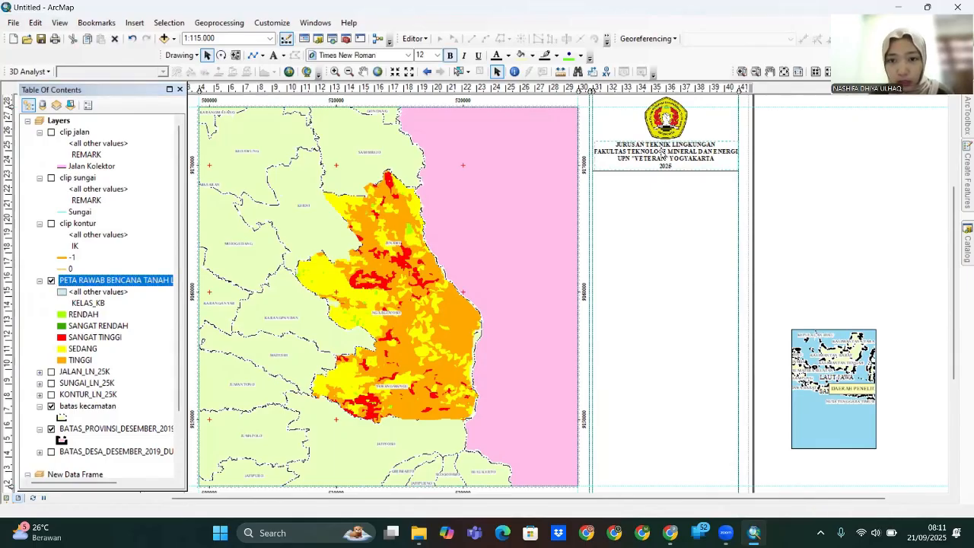
right_click(664, 158)
click(639, 199)
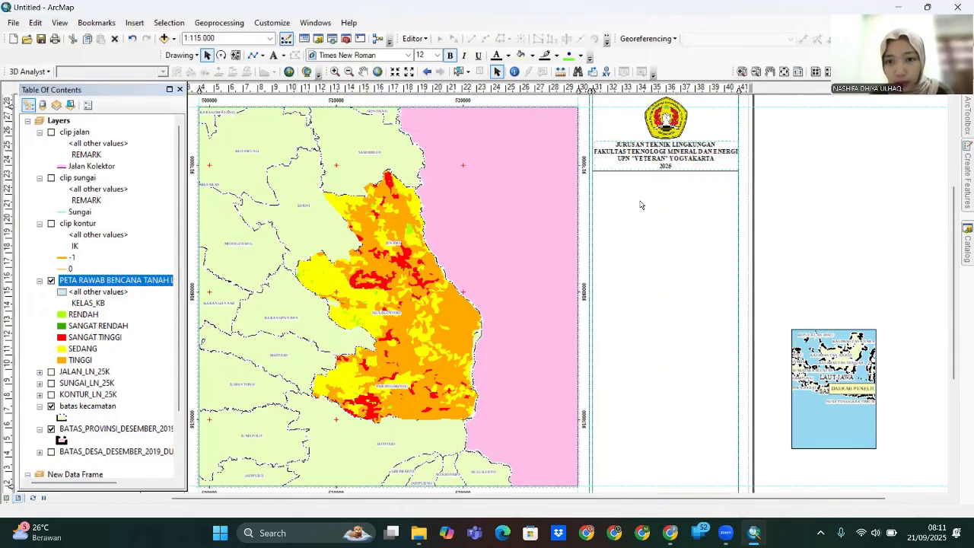
right_click(639, 200)
click(669, 310)
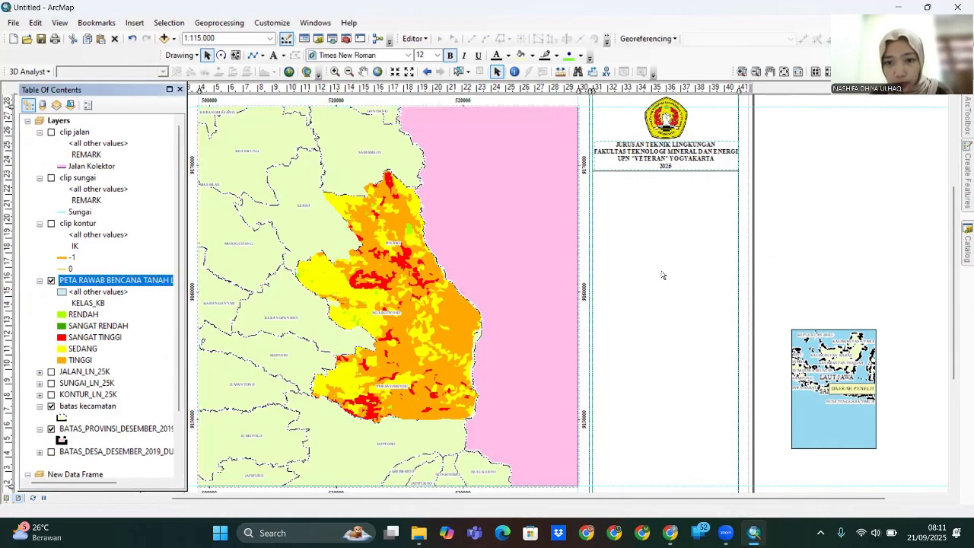
double_click(645, 231)
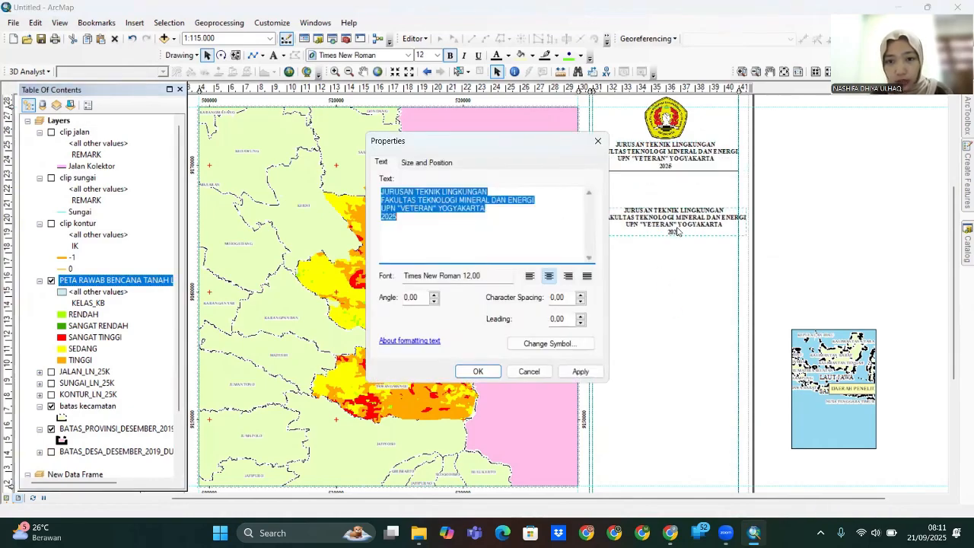
click(412, 227)
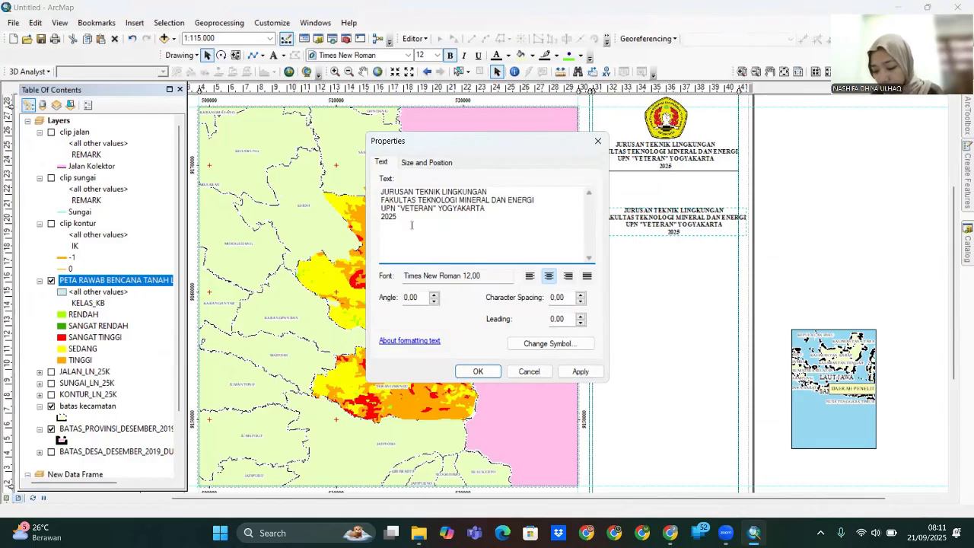
drag(411, 225, 381, 191)
key(BackSpace)
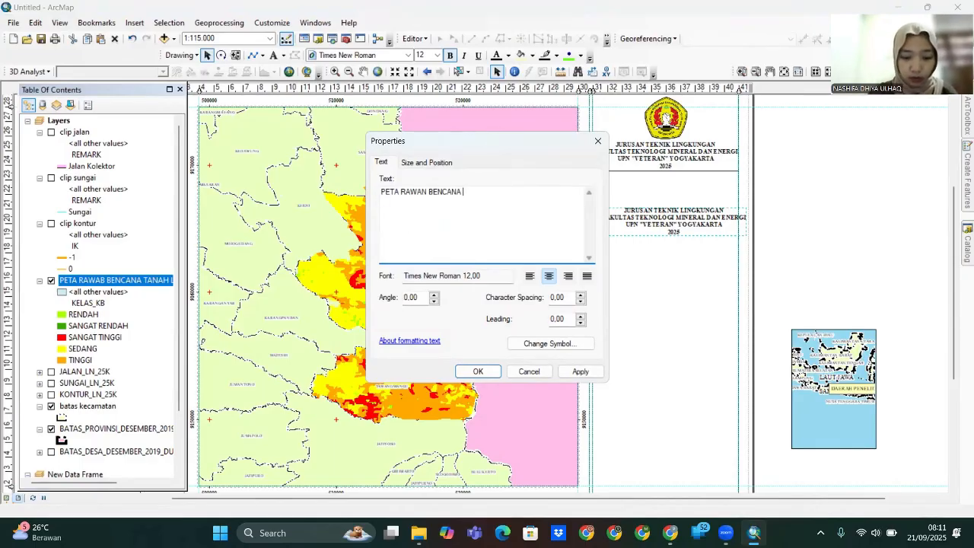
click(581, 373)
click(479, 372)
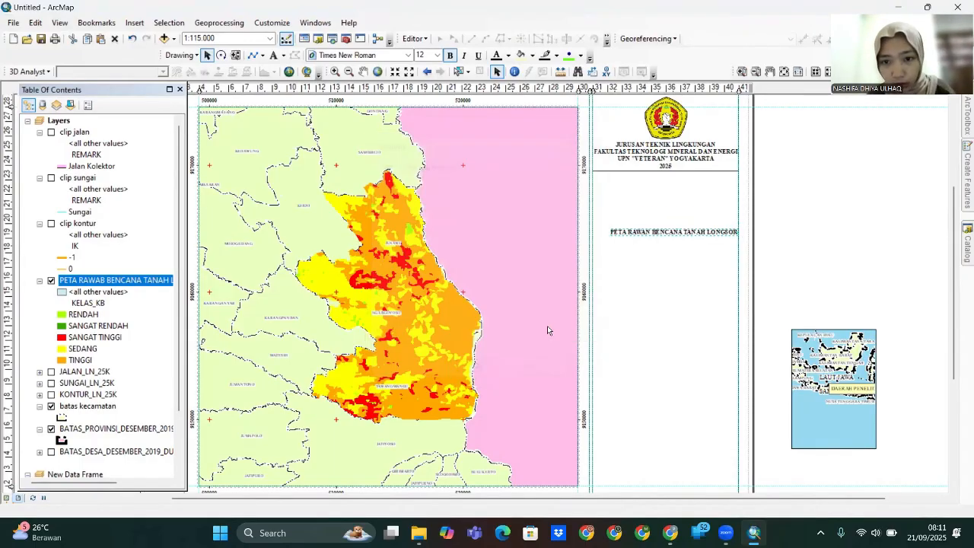
drag(686, 234, 677, 181)
- Duplicate the title as a non-bold subtitle 'Kecamatan Ngargoyoso, Kabupaten Karanganyar, Jawa Tengah'
key(ctrl+c)
key(ctrl+v)
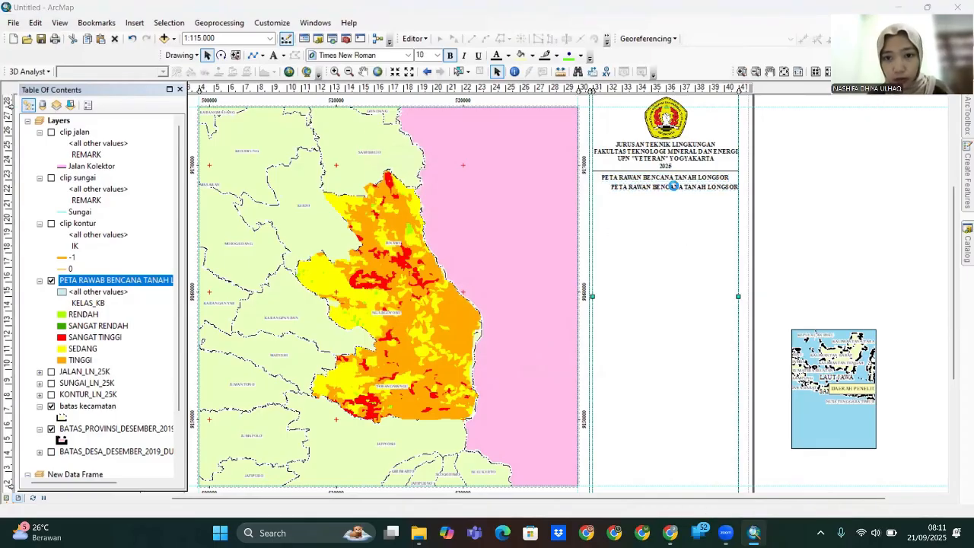
double_click(675, 185)
drag(525, 193, 363, 198)
key(BackSpace)
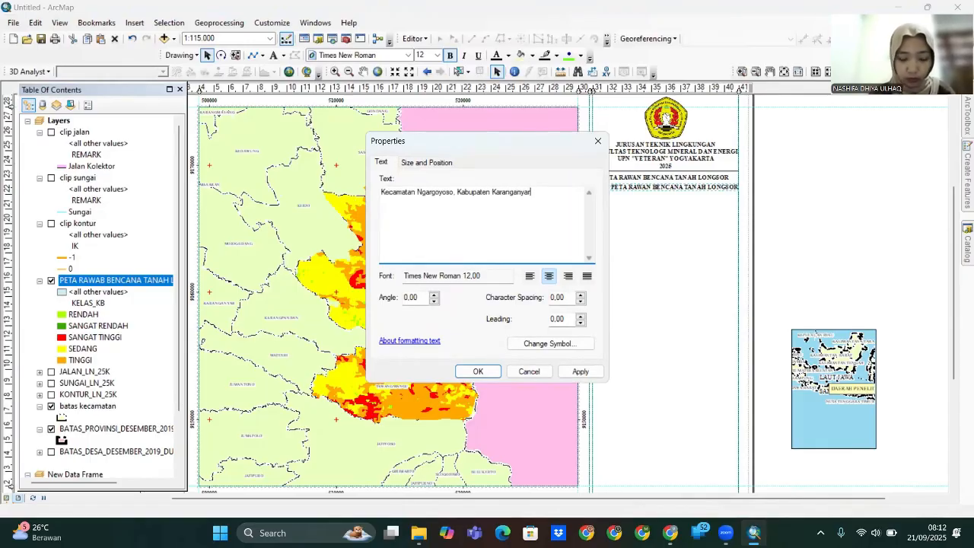
click(548, 343)
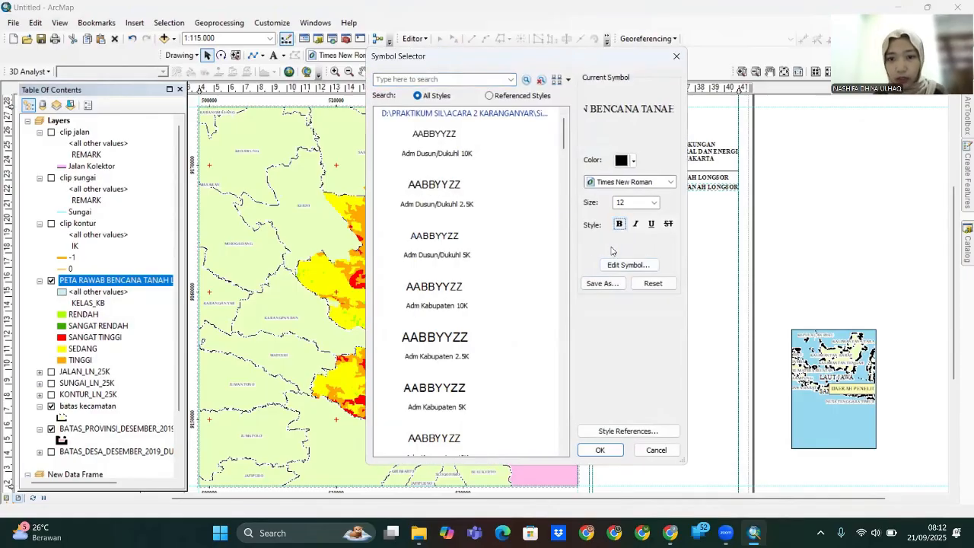
click(609, 453)
click(581, 372)
click(487, 372)
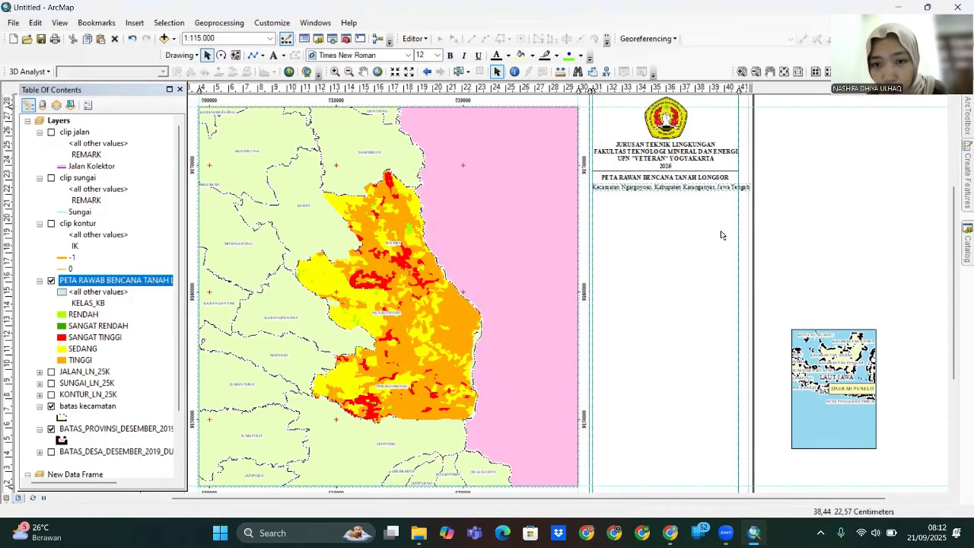
scroll(704, 185, down, 3)
- Add the line 'Kecamatan Ngargoyoso, dan kecamatan Tawangmangu' to the subtitle
drag(679, 191, 675, 443)
drag(705, 380, 678, 134)
double_click(680, 236)
click(457, 191)
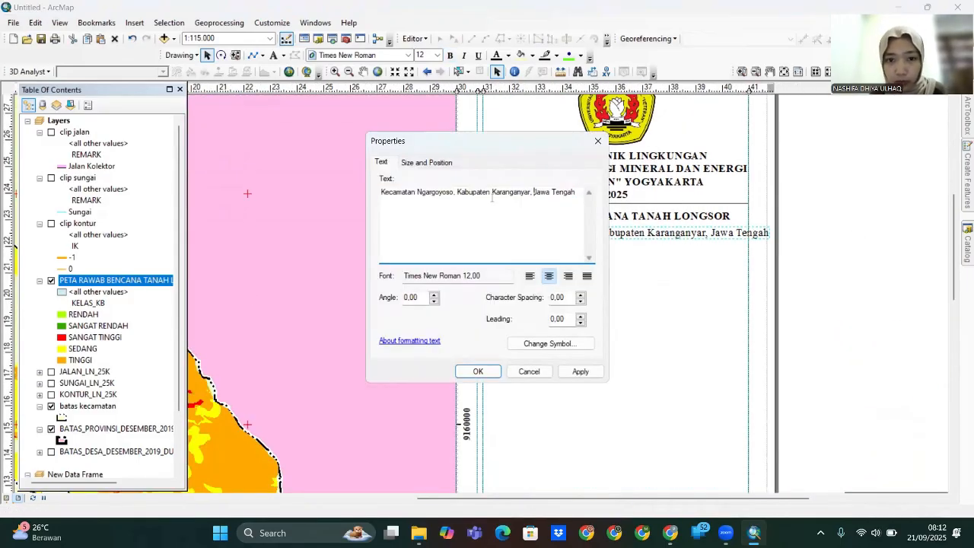
key(Return)
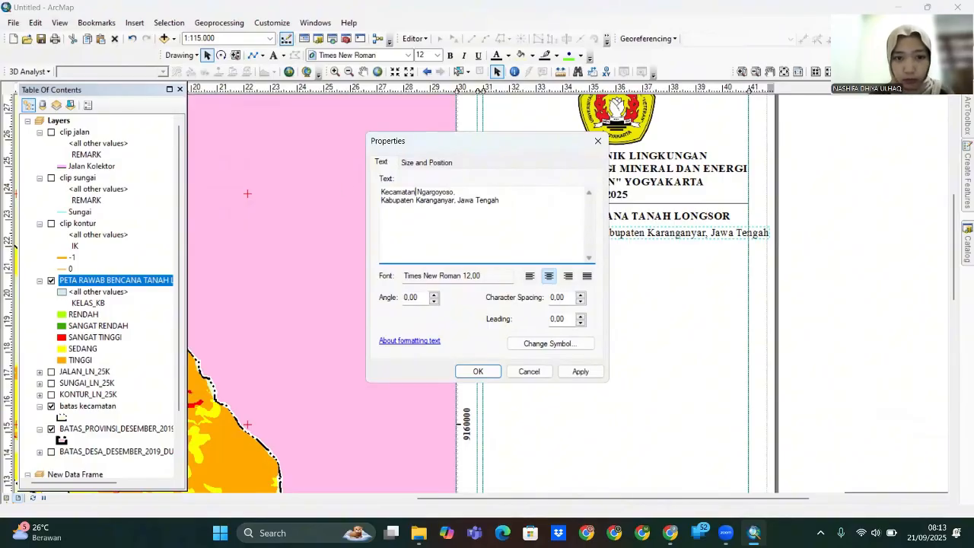
text(Kecamatan Jenawi,)
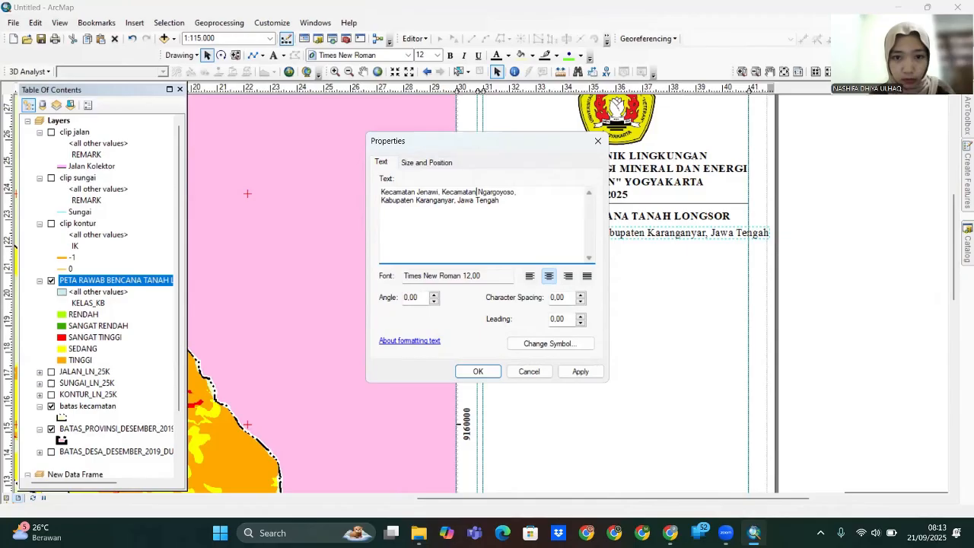
text( Ngargoyoso, dan kecamatan Tawangmangu)
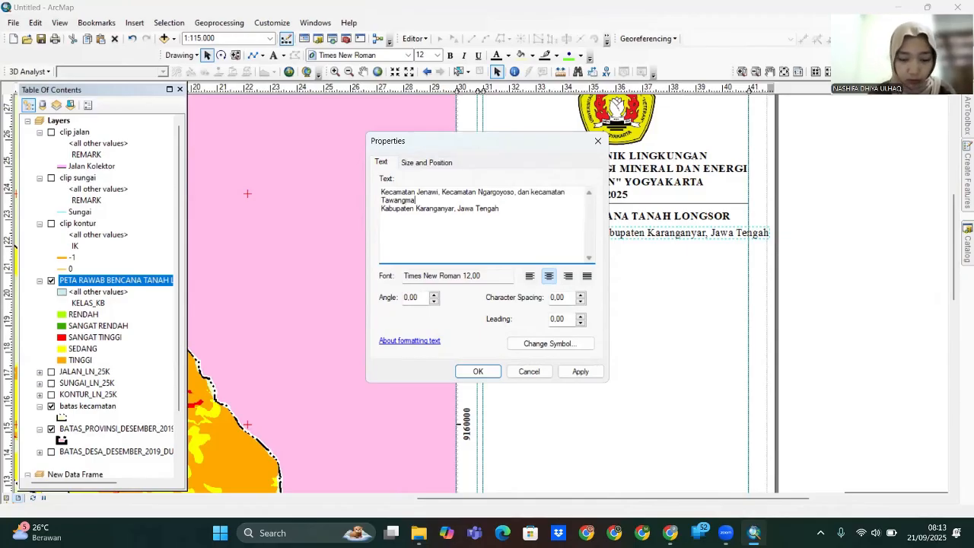
click(599, 371)
click(478, 371)
click(601, 307)
- Move Kecamatan Tawangmangu onto its own subtitle line, undoing an accidental frame change
double_click(530, 193)
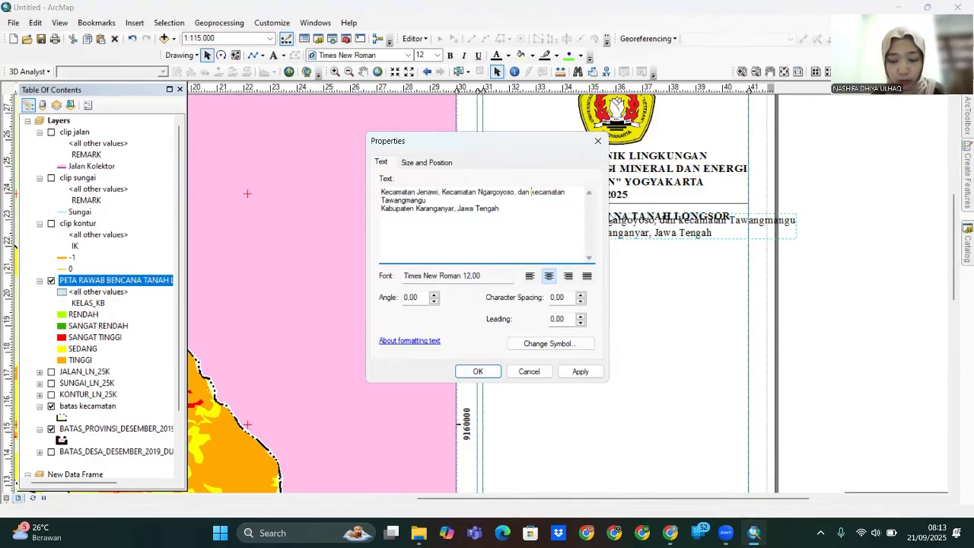
click(530, 192)
key(Return)
click(481, 371)
click(603, 240)
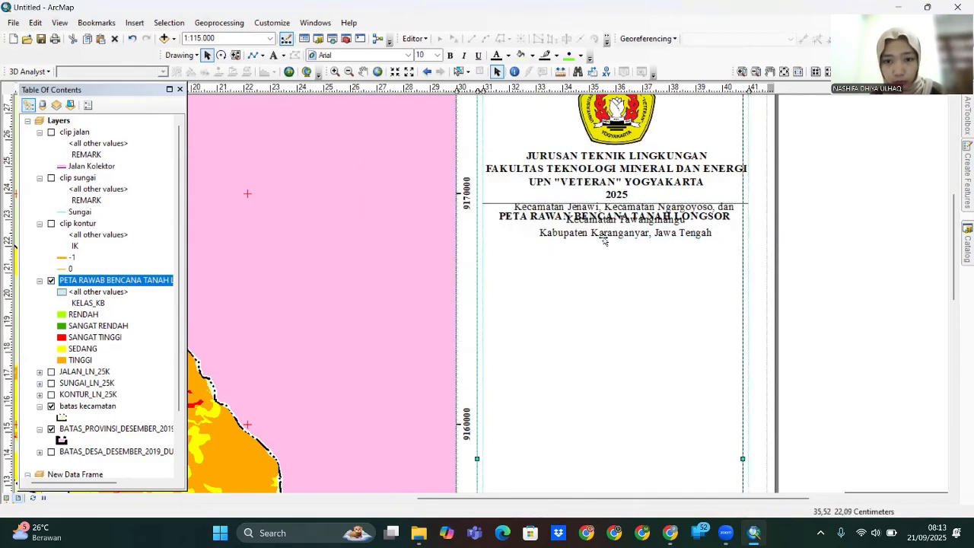
click(132, 41)
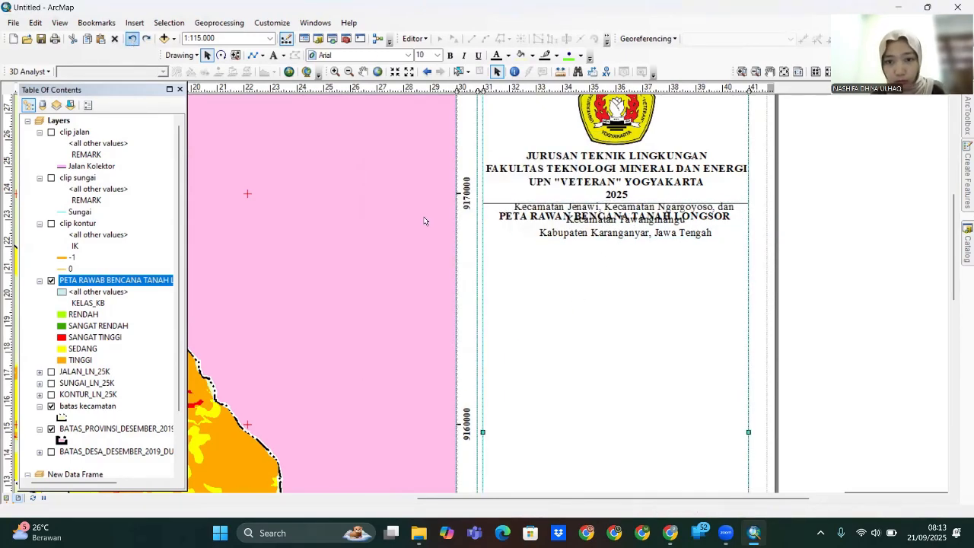
- Move the subtitle below the title and rework its line breaks around Kabupaten
drag(606, 235, 601, 257)
double_click(600, 256)
click(380, 210)
key(BackSpace)
text(,)
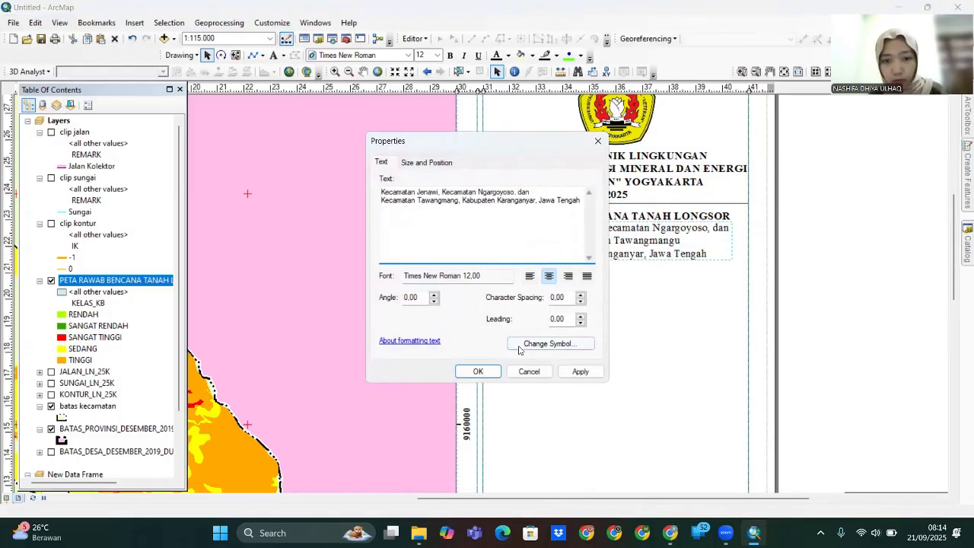
click(581, 371)
click(465, 201)
key(Return)
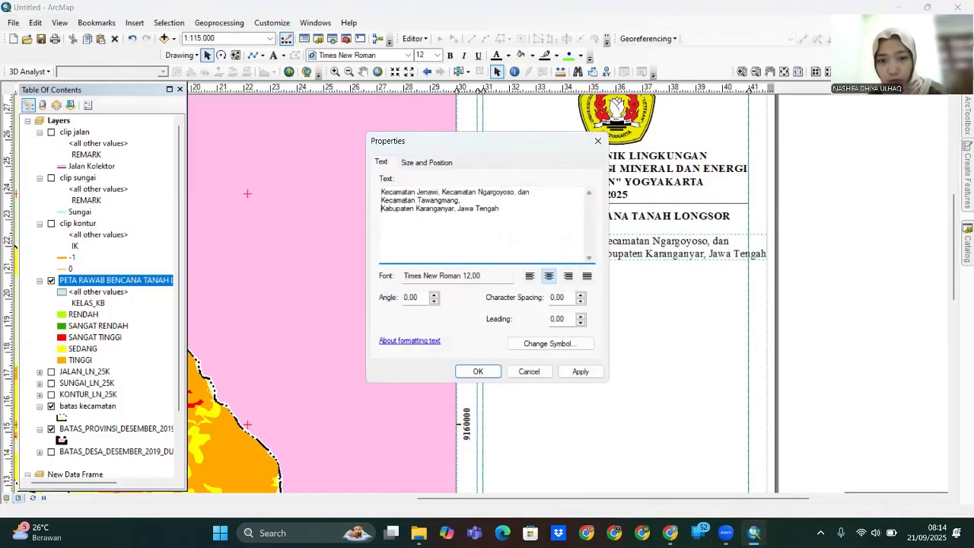
click(581, 371)
click(478, 372)
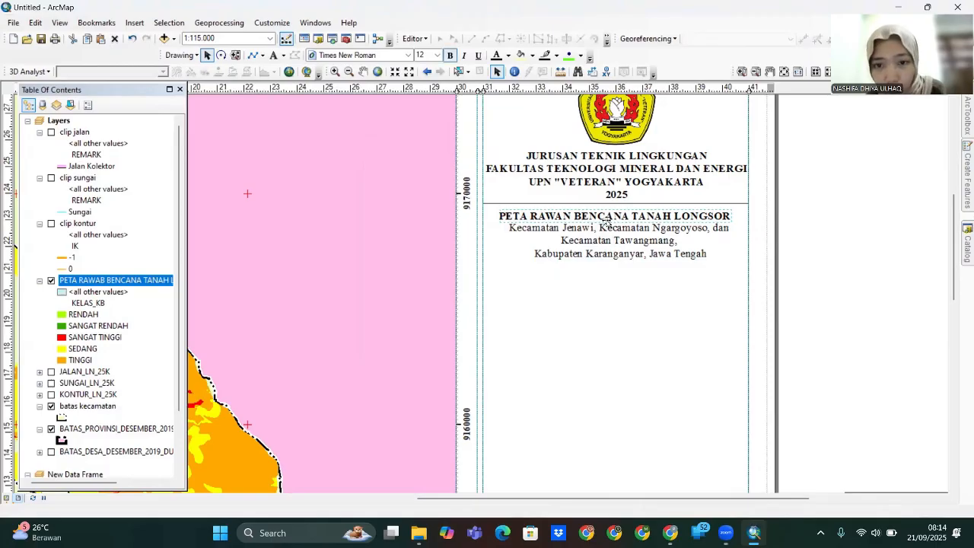
- Nudge the title and subtitle up, and copy the separator line to sit below the subtitle
drag(607, 222, 608, 219)
double_click(638, 227)
key(Escape)
drag(644, 245, 643, 241)
click(741, 204)
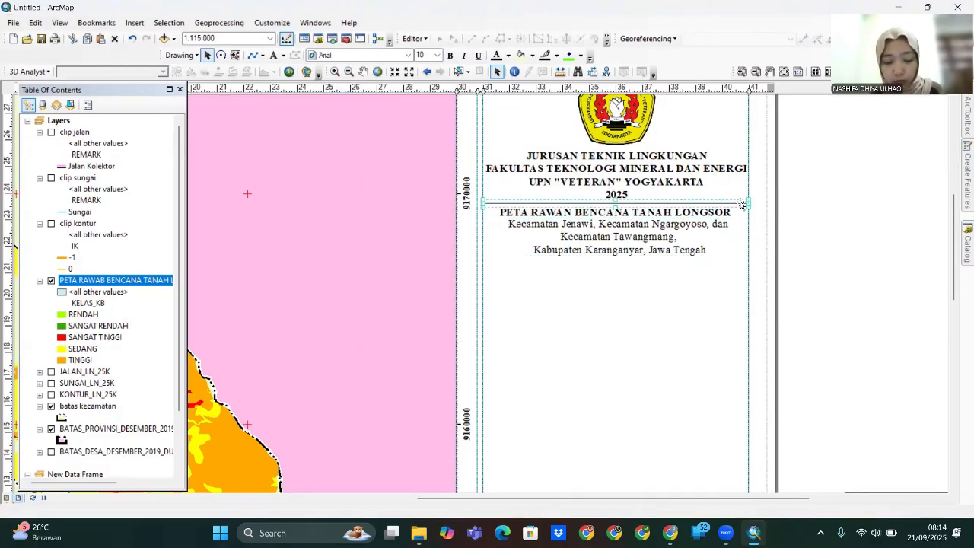
key(ctrl+c)
key(ctrl+v)
drag(730, 219, 716, 259)
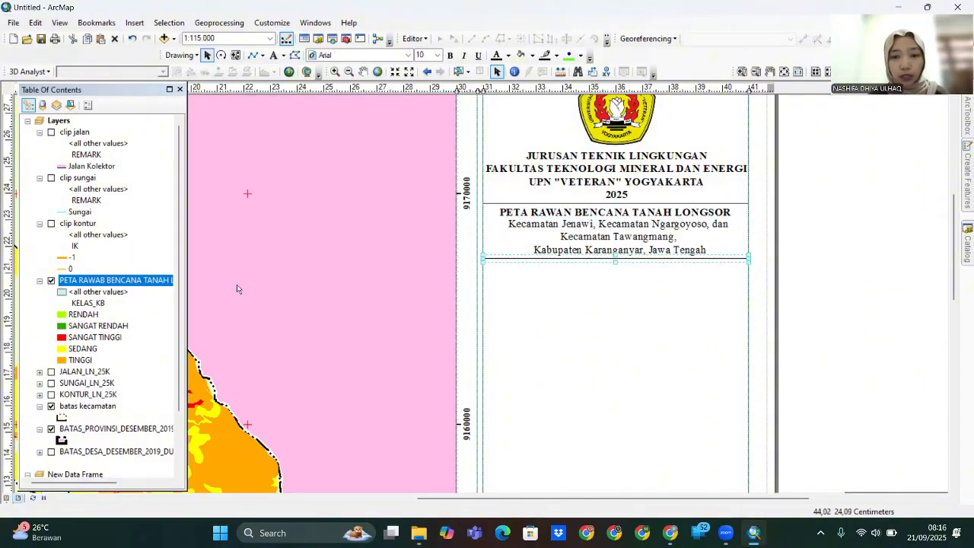
click(598, 333)
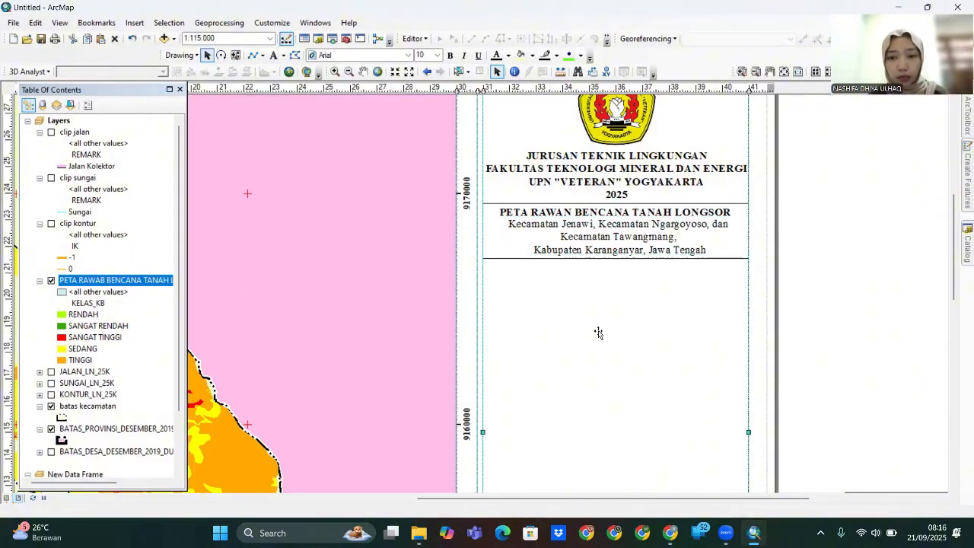
drag(955, 273, 955, 306)
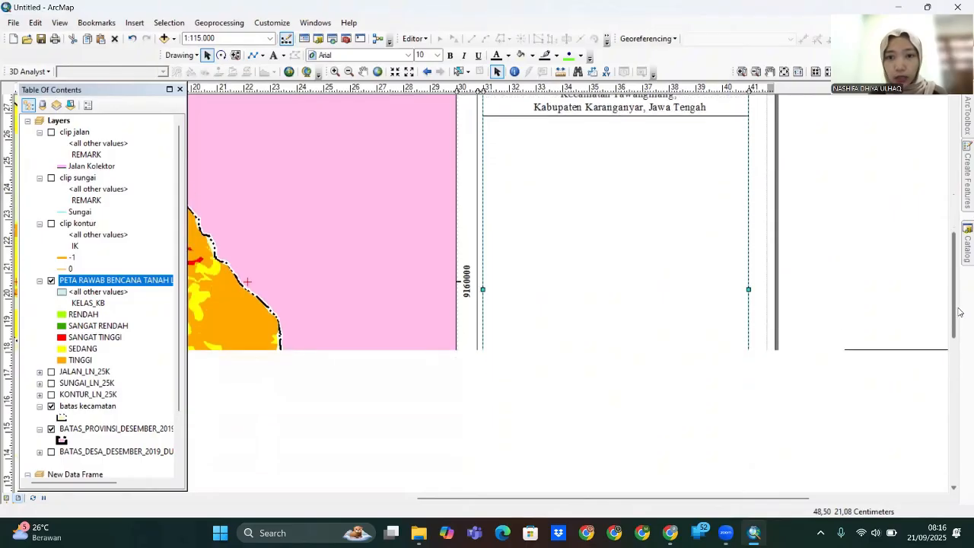
- Insert an ESRI North 3 north arrow and place it below the subtitle
click(134, 23)
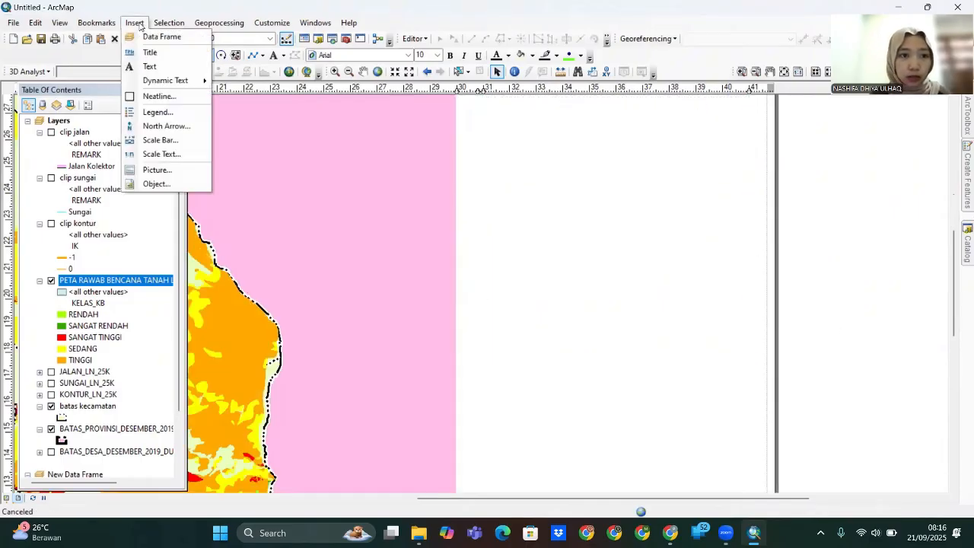
click(163, 126)
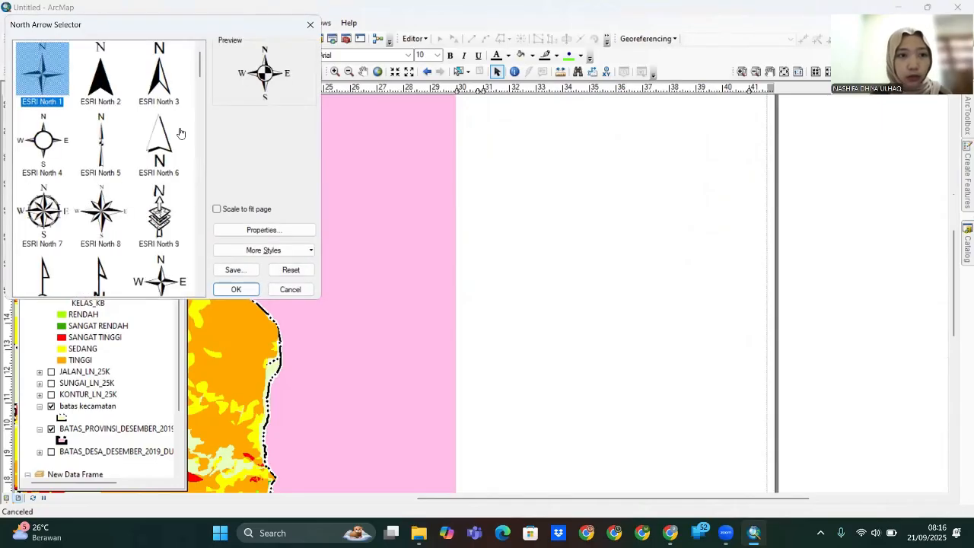
click(162, 85)
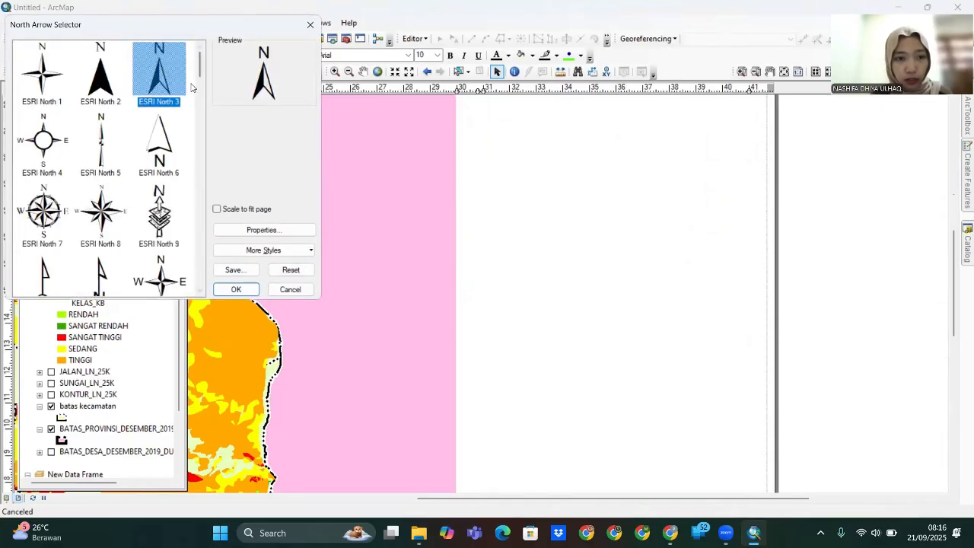
click(236, 289)
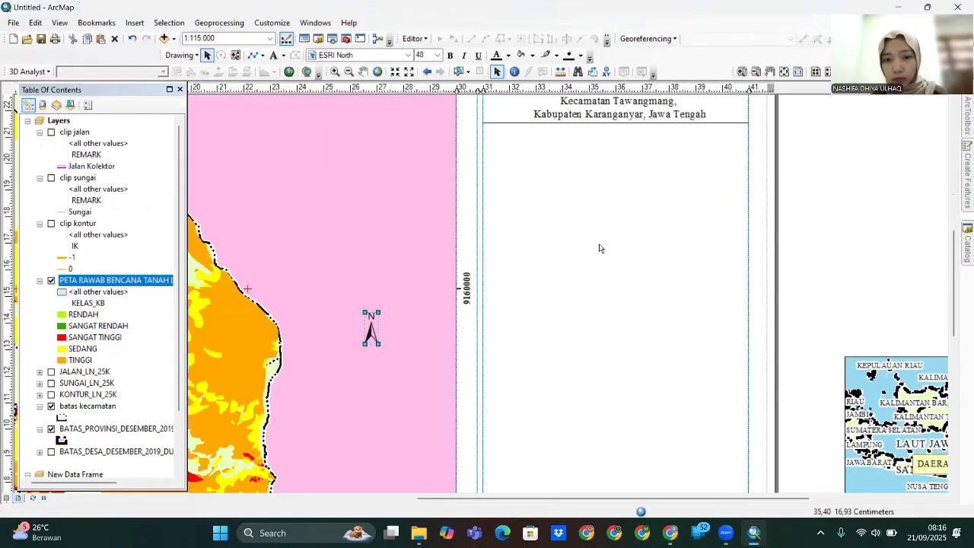
drag(373, 334, 627, 160)
drag(954, 250, 943, 210)
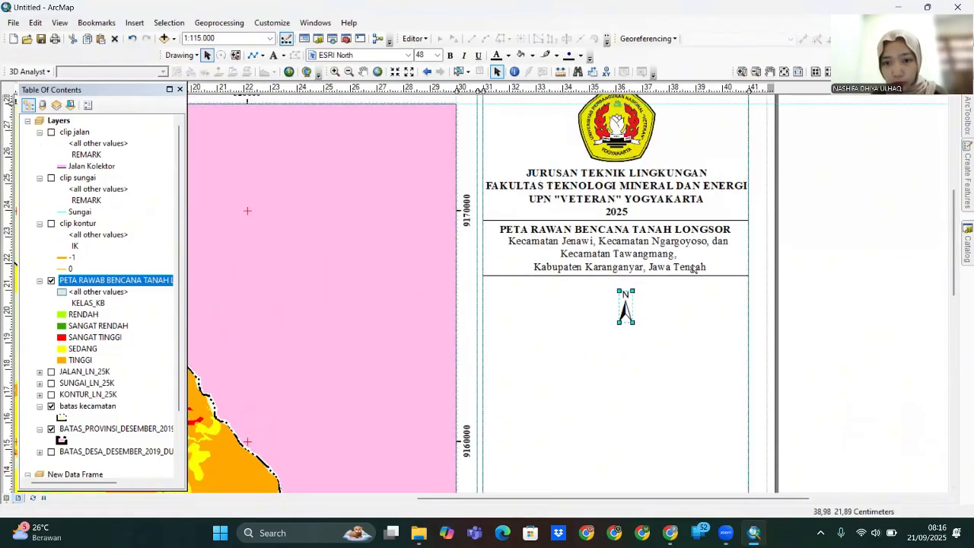
- Correct 'Tawangmang' to 'Tawangmangu' in the subtitle
click(673, 253)
double_click(667, 259)
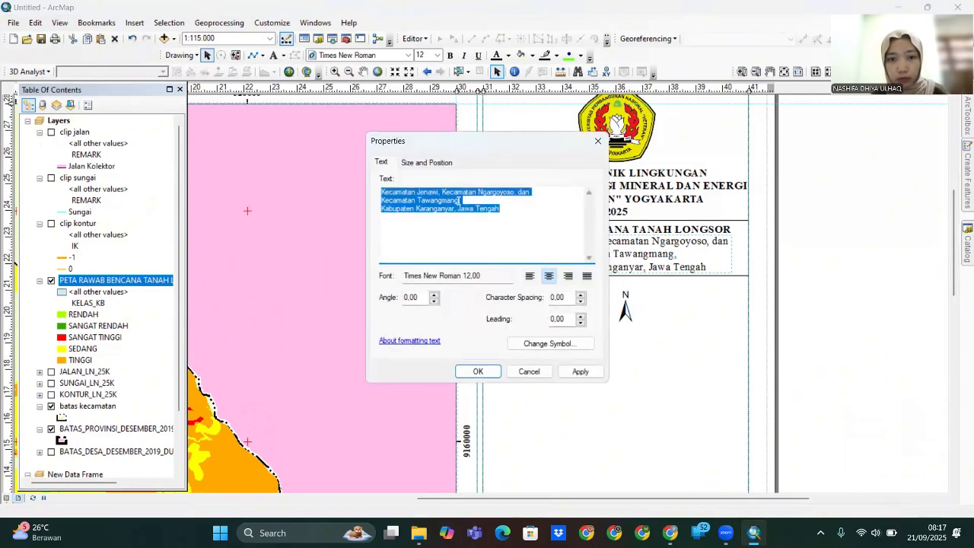
click(459, 200)
click(478, 372)
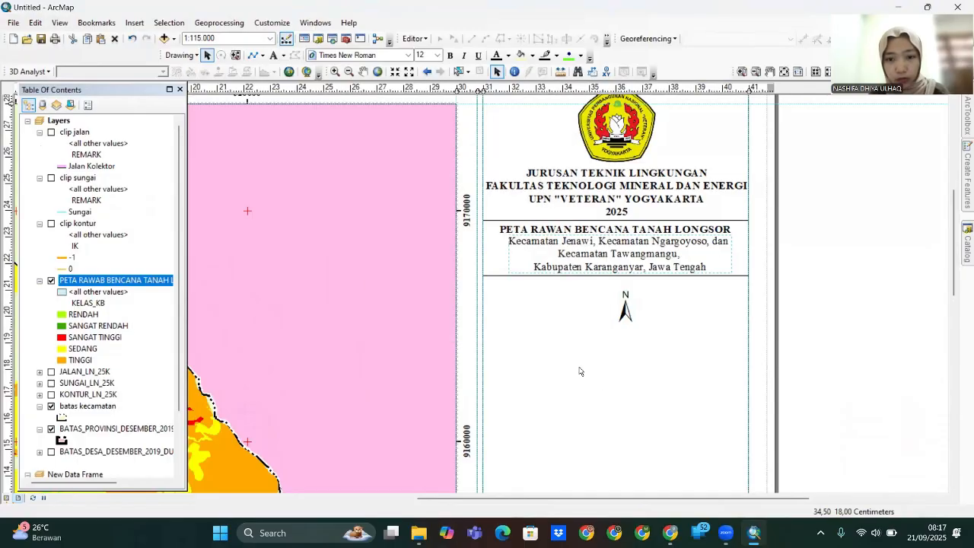
- Duplicate the map title with copy and paste
click(629, 312)
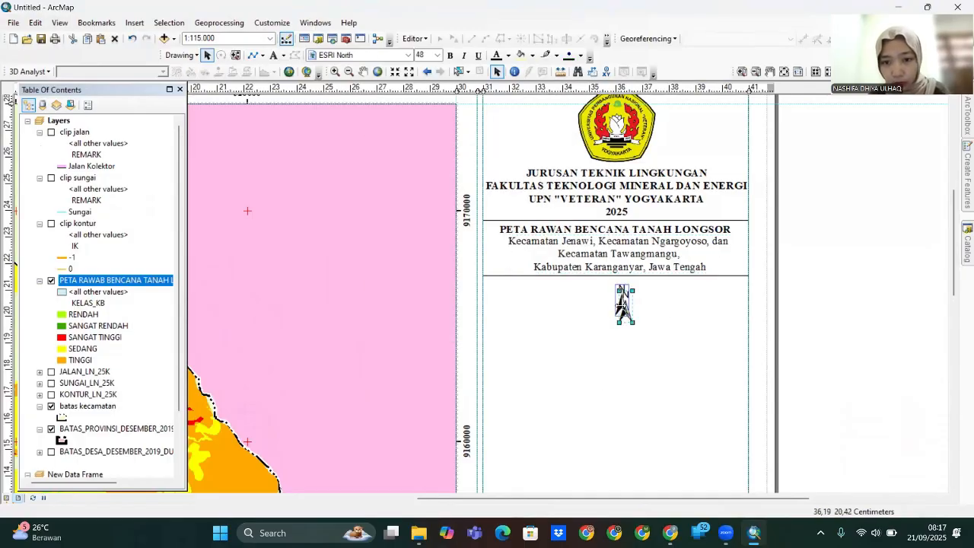
click(640, 254)
click(629, 231)
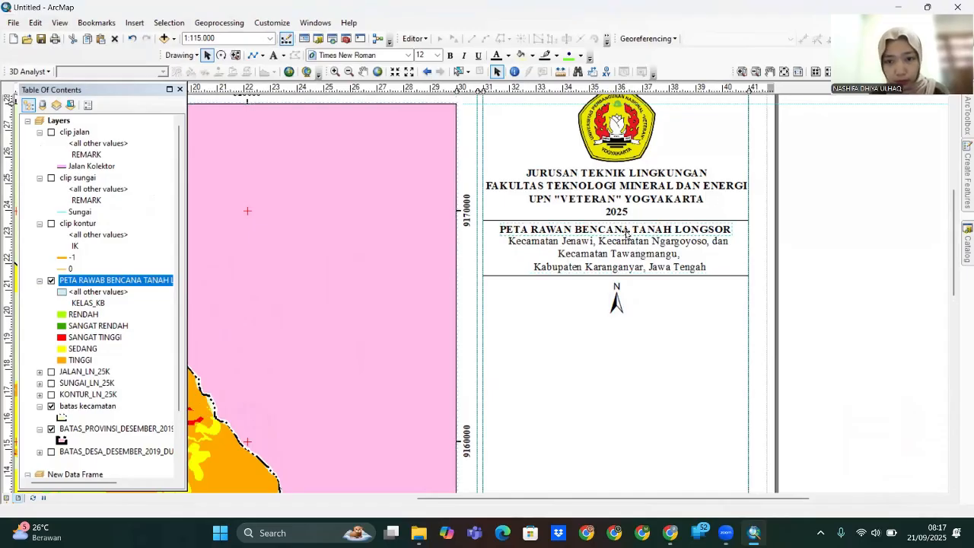
key(ctrl+c)
key(ctrl+v)
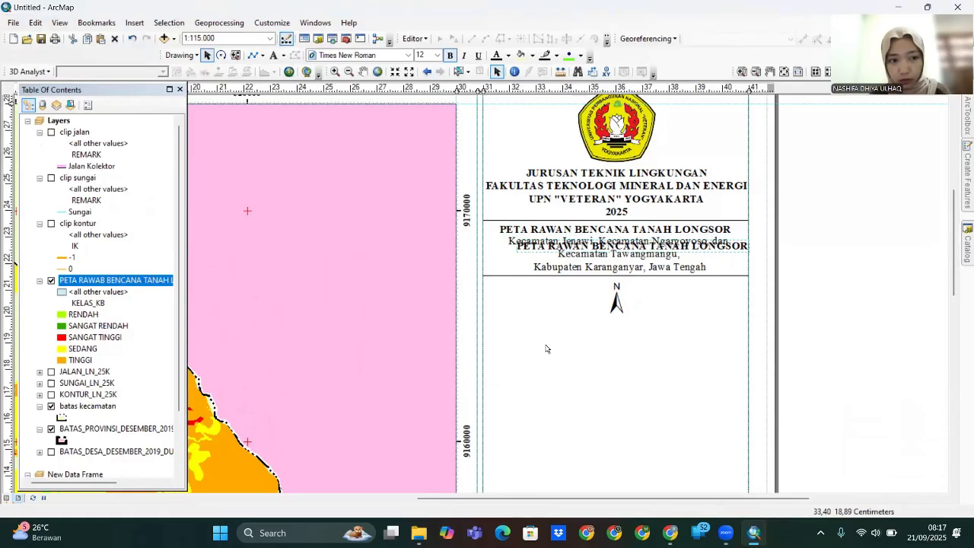
- Change the north arrow label text to U and give it a halo mask
double_click(629, 245)
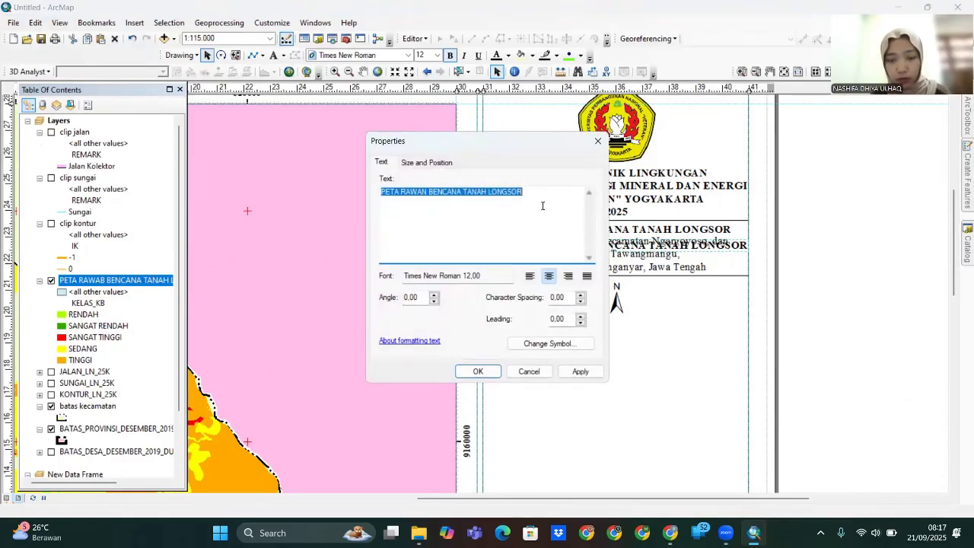
key(BackSpace)
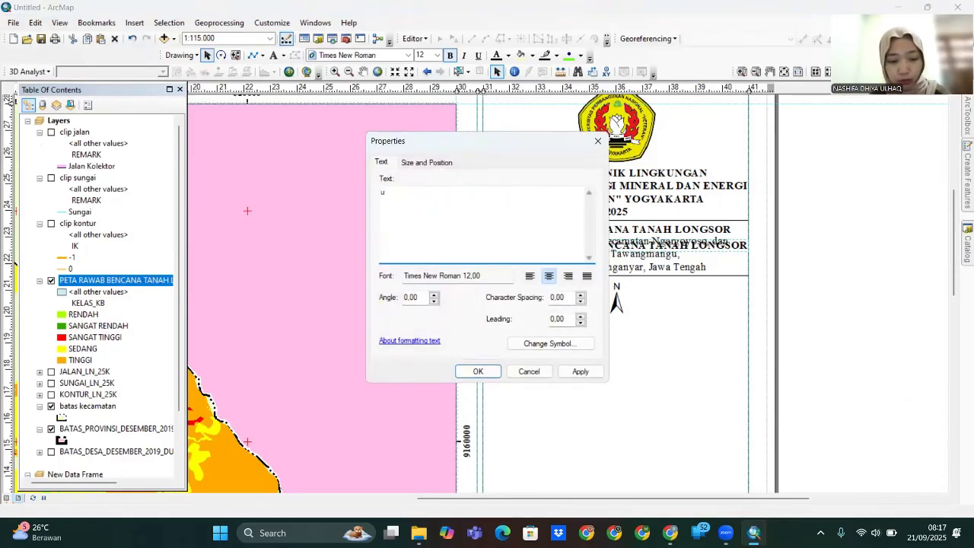
key(Caps_Lock)
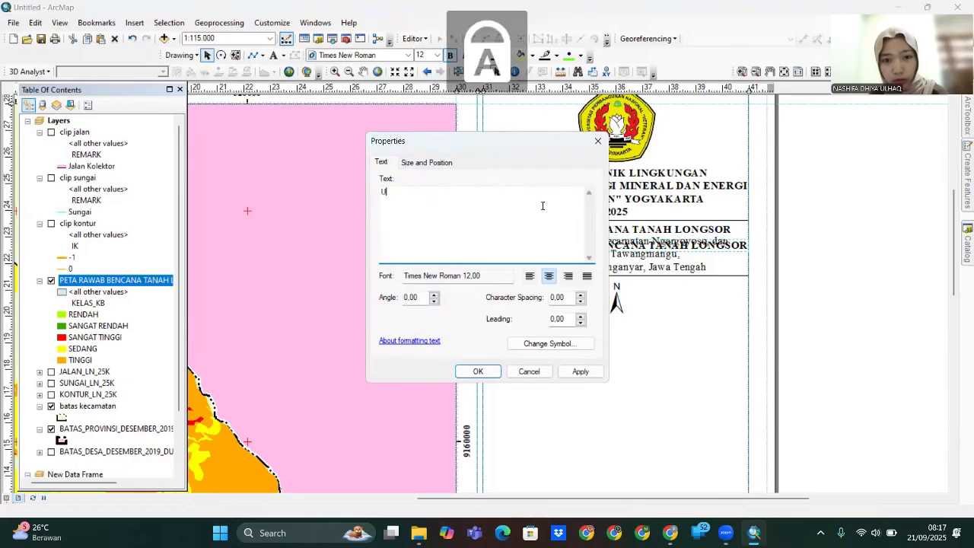
click(528, 347)
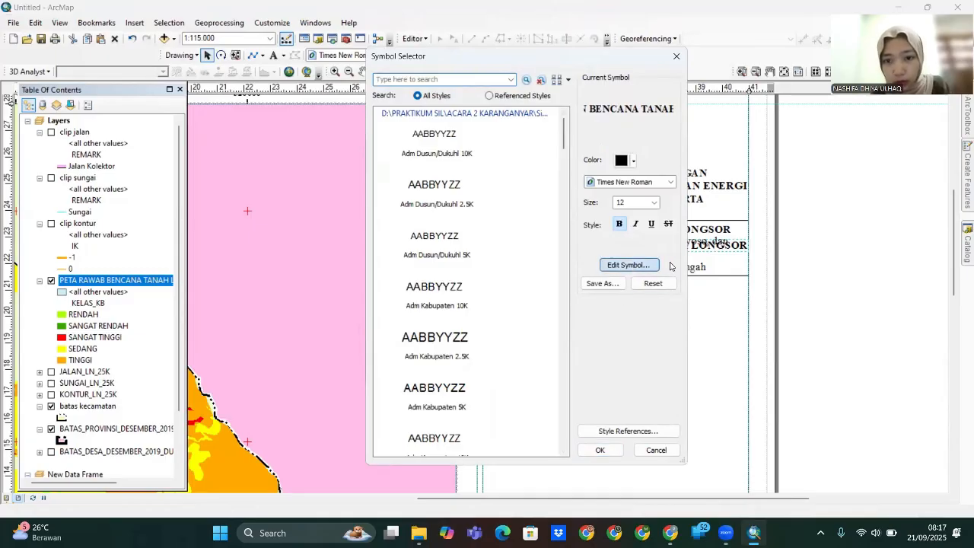
click(606, 268)
click(633, 168)
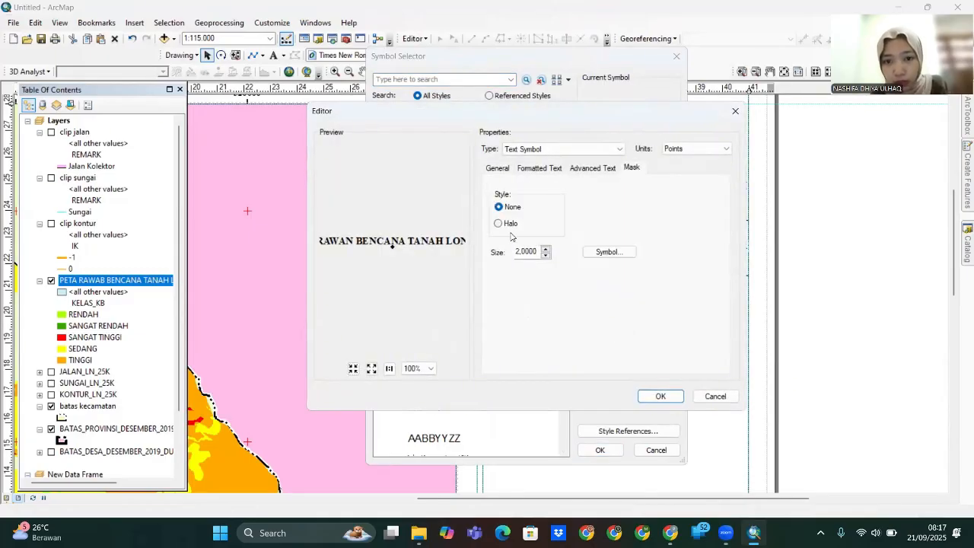
click(507, 226)
click(661, 396)
click(600, 450)
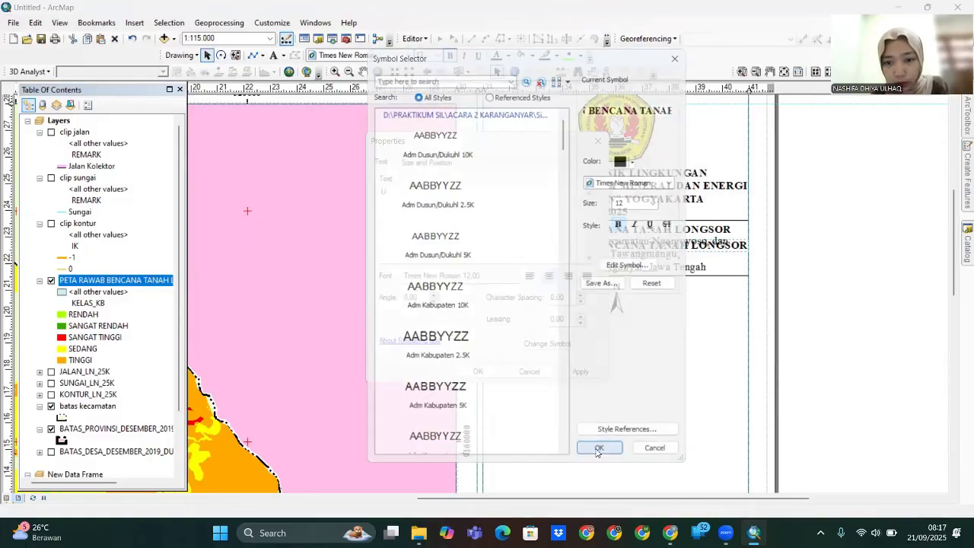
click(580, 371)
click(477, 372)
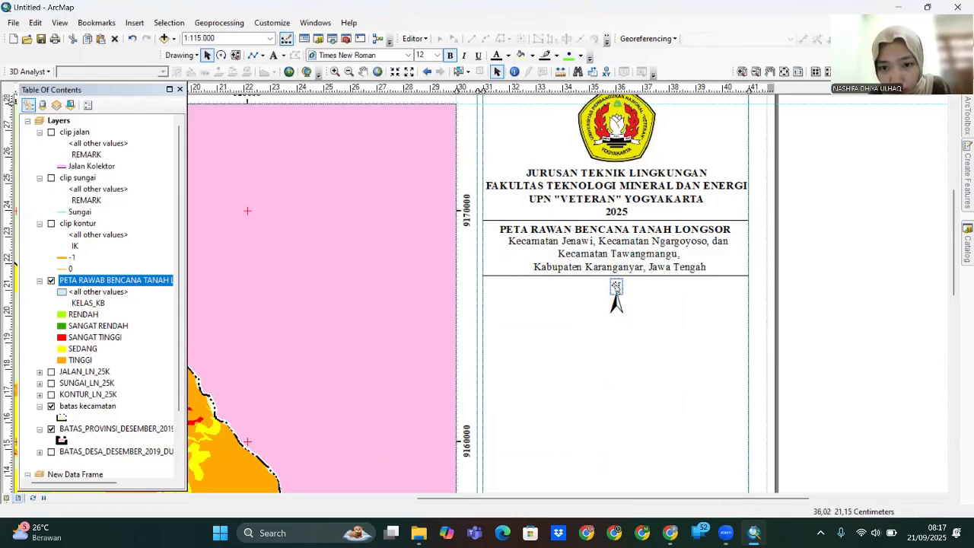
- Move the U label just above the north arrow
drag(616, 288, 616, 286)
click(621, 356)
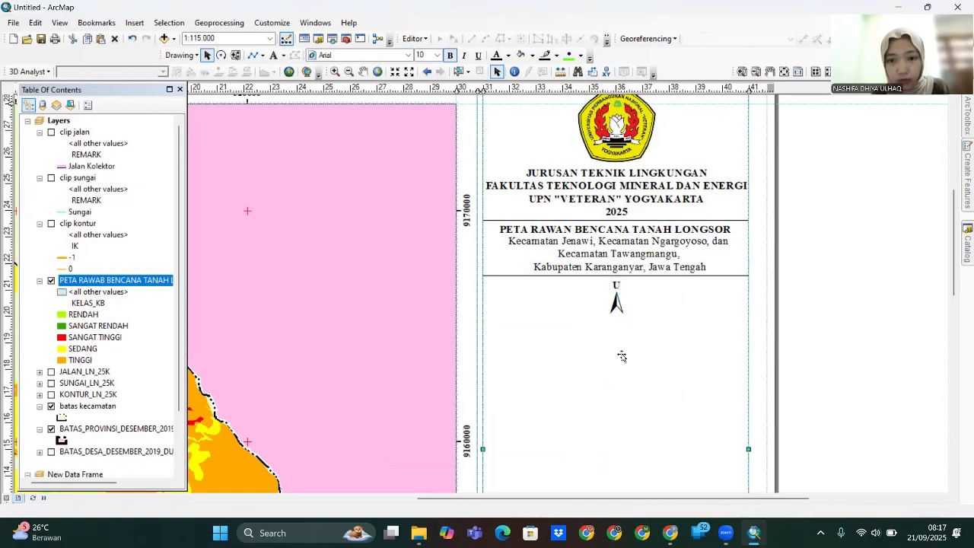
click(134, 23)
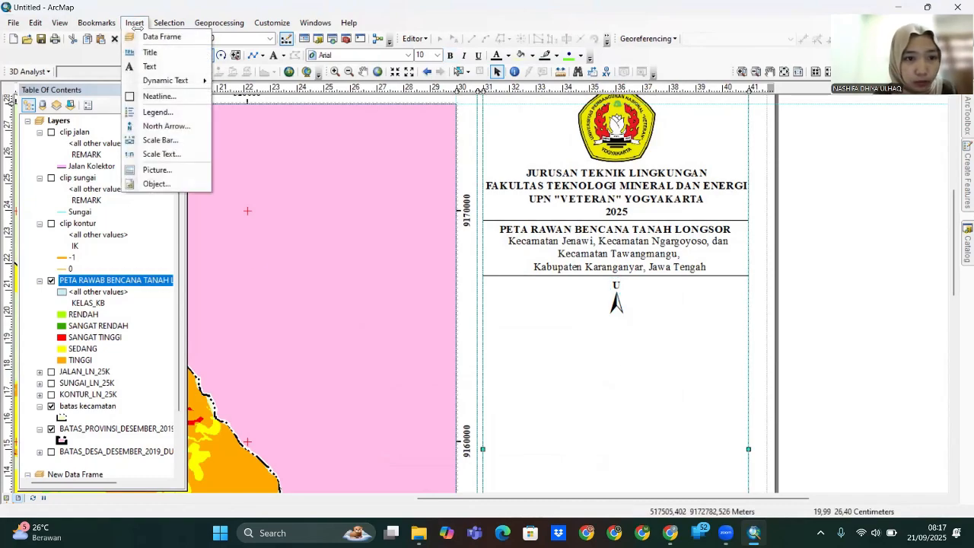
- Insert an absolute scale text below the north arrow in Times New Roman size 10
click(185, 153)
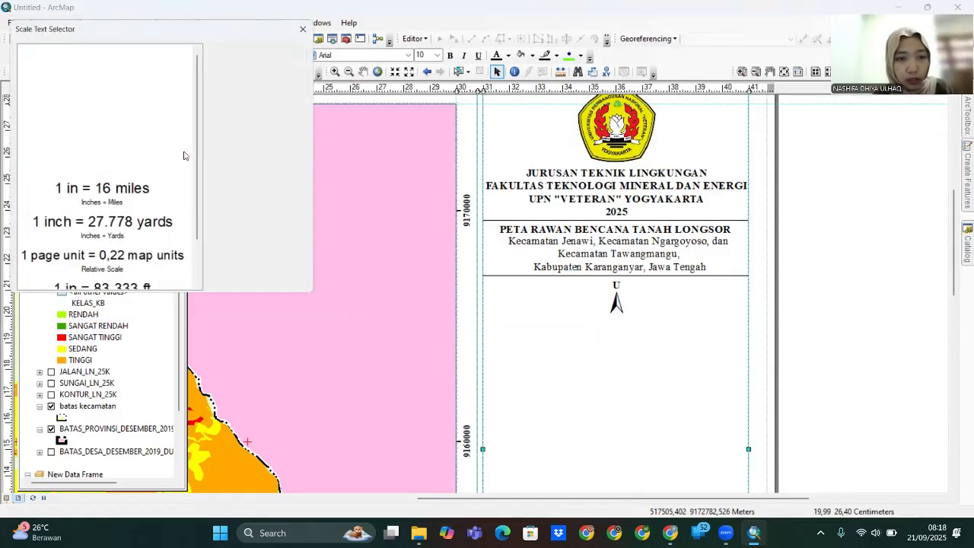
click(108, 53)
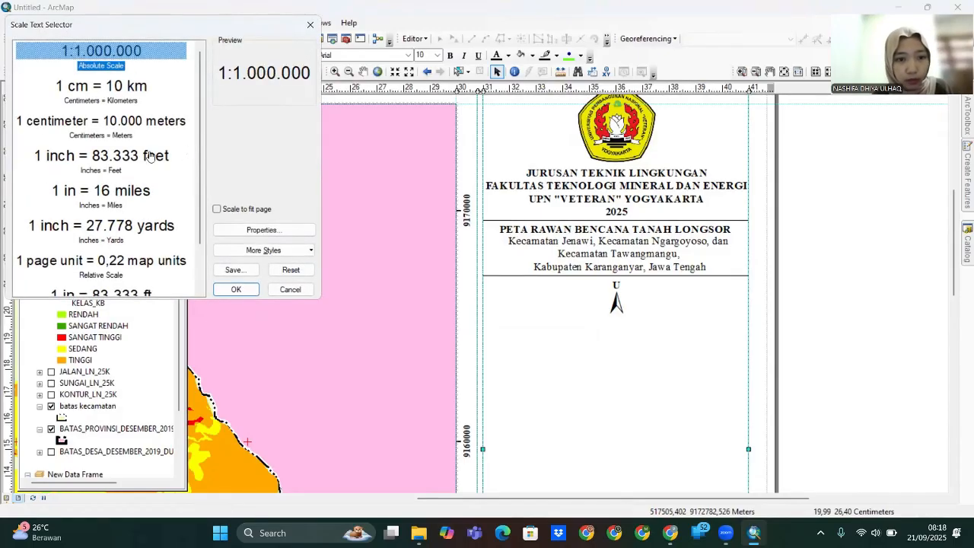
click(236, 289)
drag(402, 300, 623, 326)
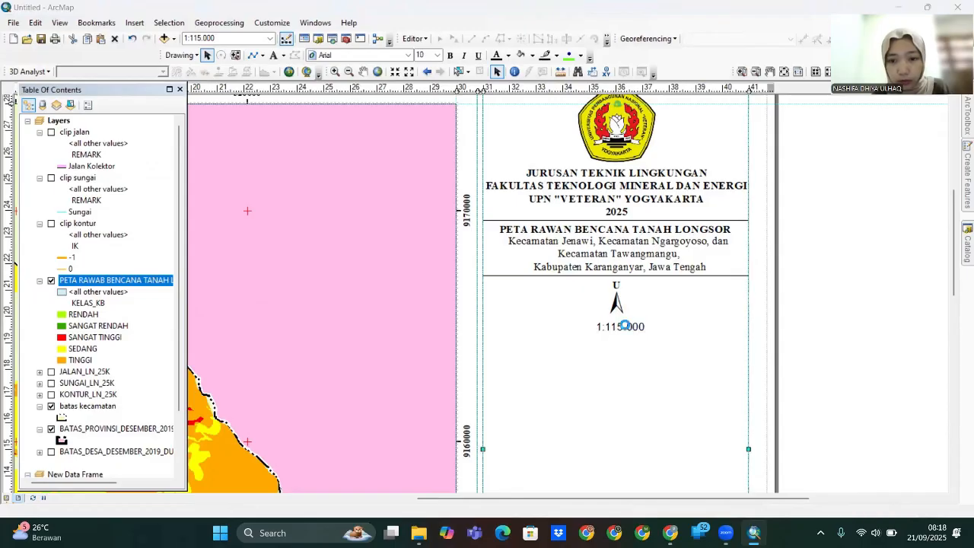
double_click(624, 325)
click(512, 150)
click(492, 151)
text(times)
click(441, 172)
scroll(423, 216, up, 2)
click(422, 217)
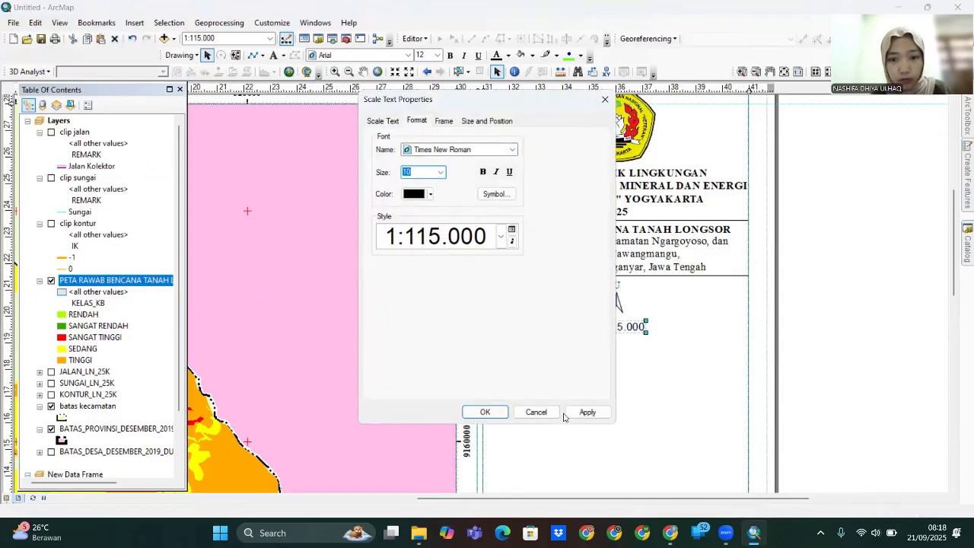
click(485, 411)
- Copy the Kecamatan text beside the scale and change its wording to 'Skala'
click(609, 255)
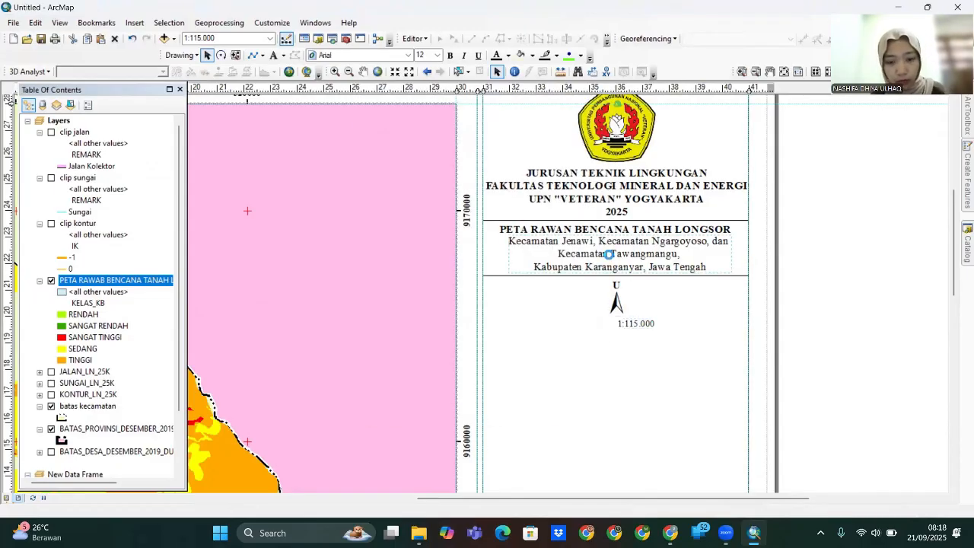
key(ctrl+c)
key(ctrl+v)
drag(565, 262, 559, 332)
double_click(559, 332)
drag(499, 213, 360, 196)
text(S)
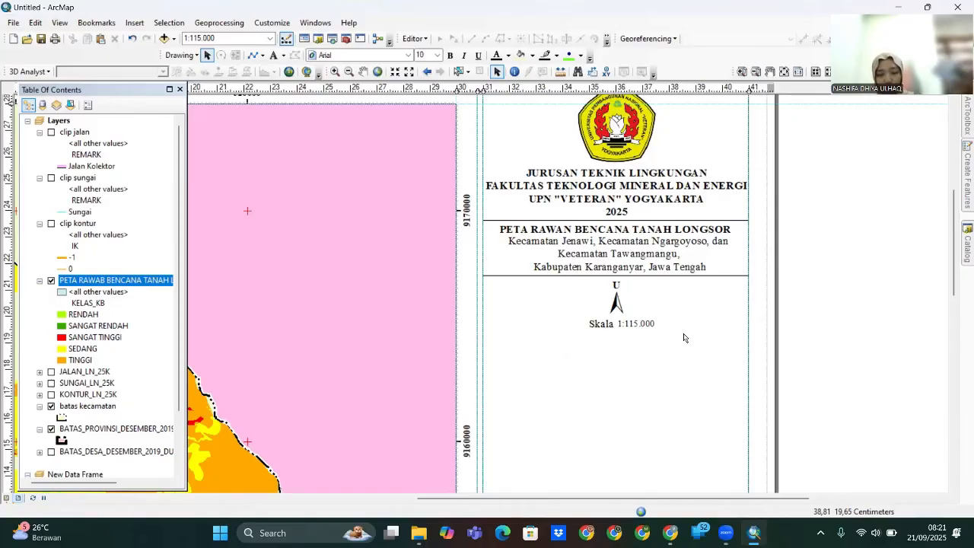
click(134, 22)
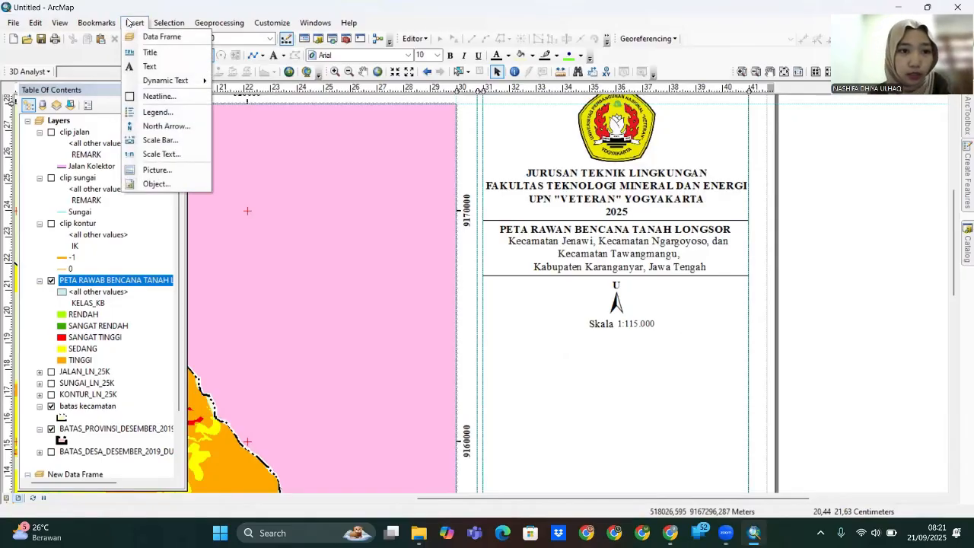
- Add an Alternating Scale Bar 2 in kilometres labelled Km, placed and shortened under the Skala text
click(162, 140)
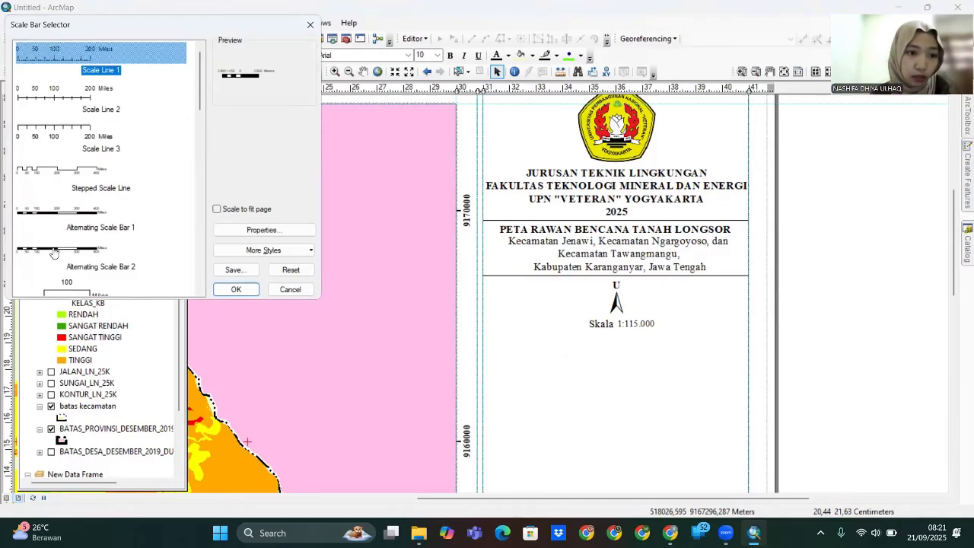
click(54, 253)
click(236, 289)
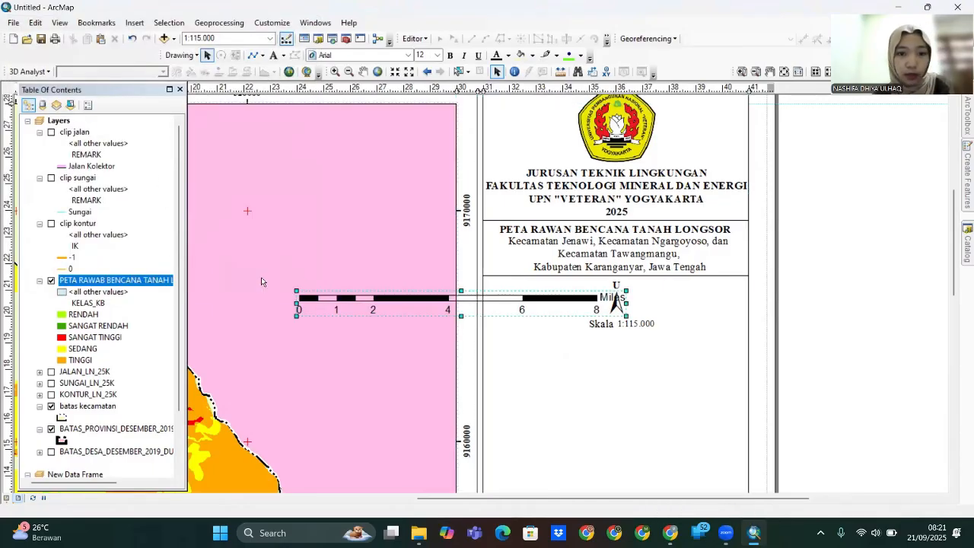
double_click(528, 302)
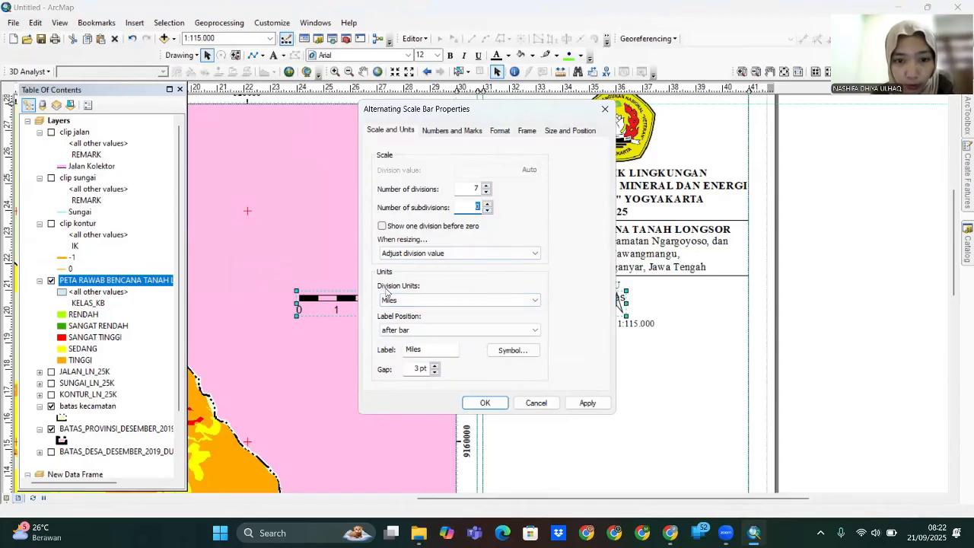
click(434, 301)
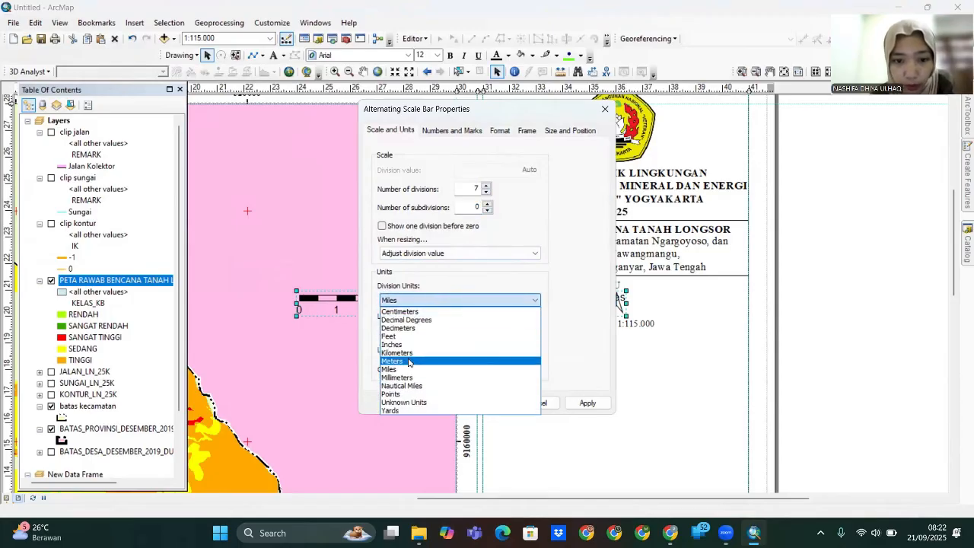
click(440, 353)
drag(443, 351, 391, 353)
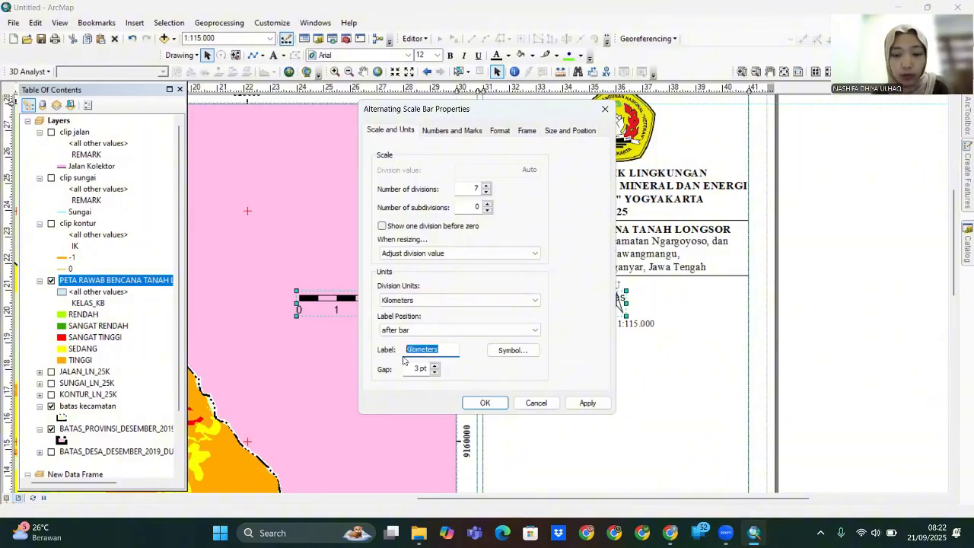
key(BackSpace)
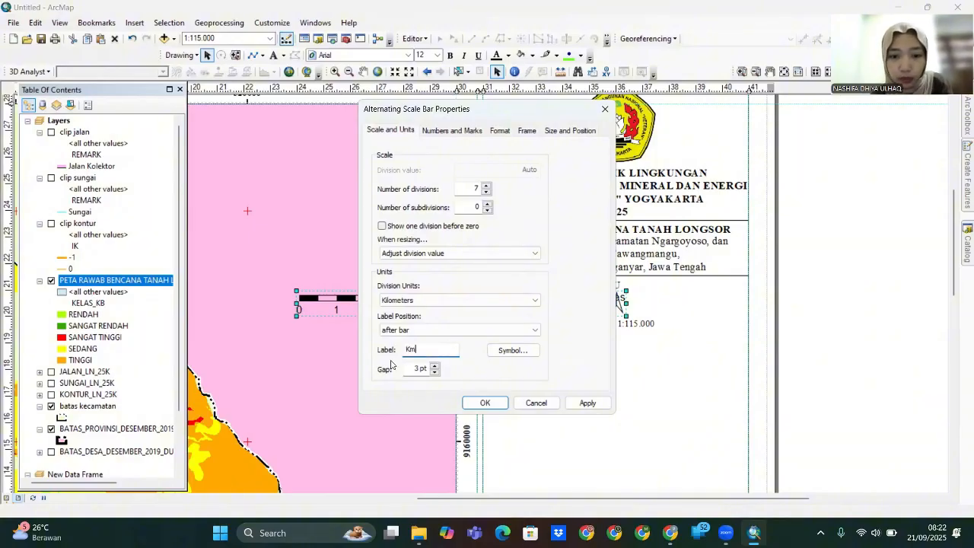
text(Km)
click(584, 403)
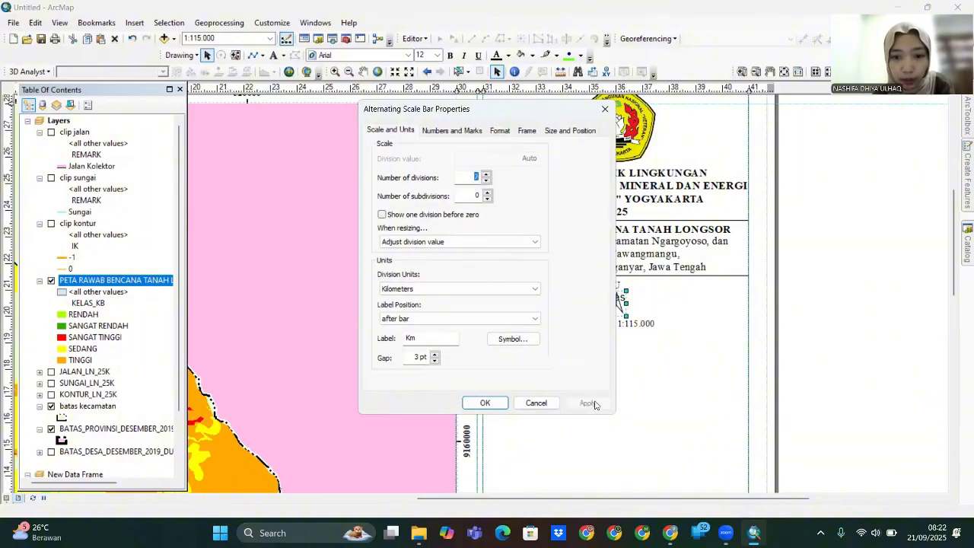
click(479, 403)
drag(491, 305, 630, 347)
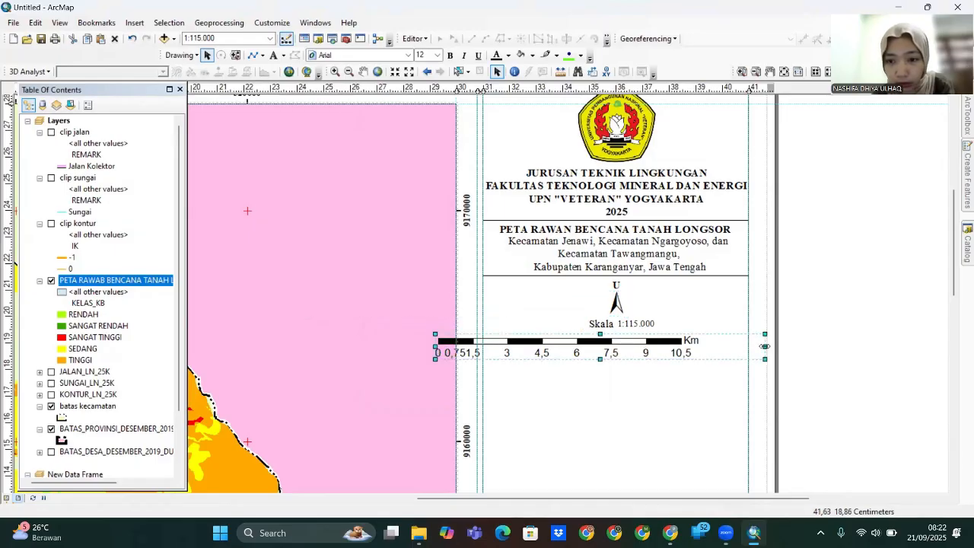
drag(765, 347, 725, 344)
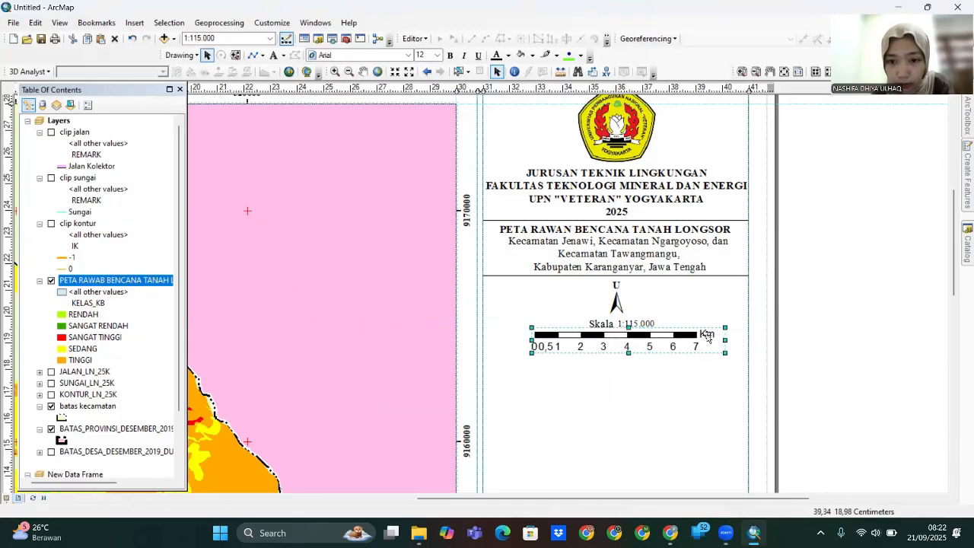
- Set the scale bar label font size to 10
double_click(707, 335)
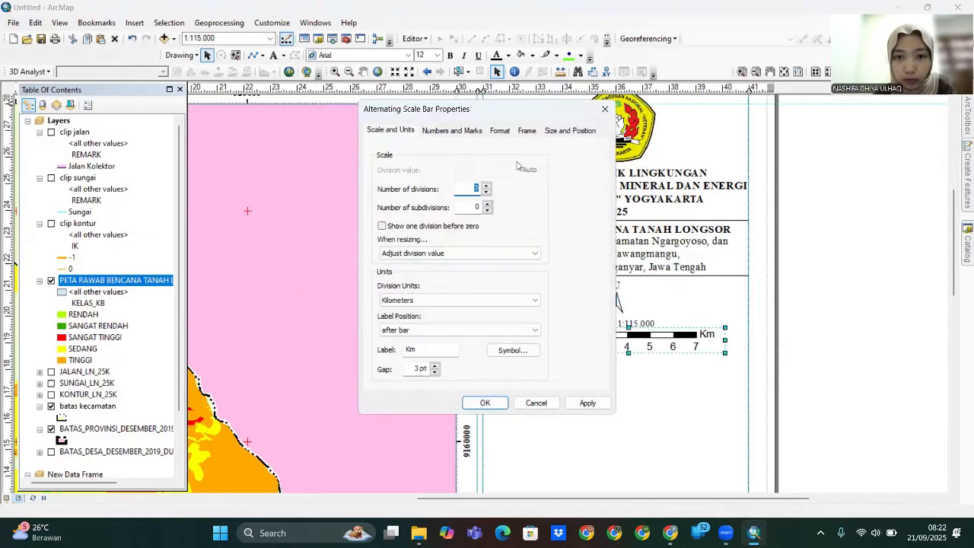
click(499, 130)
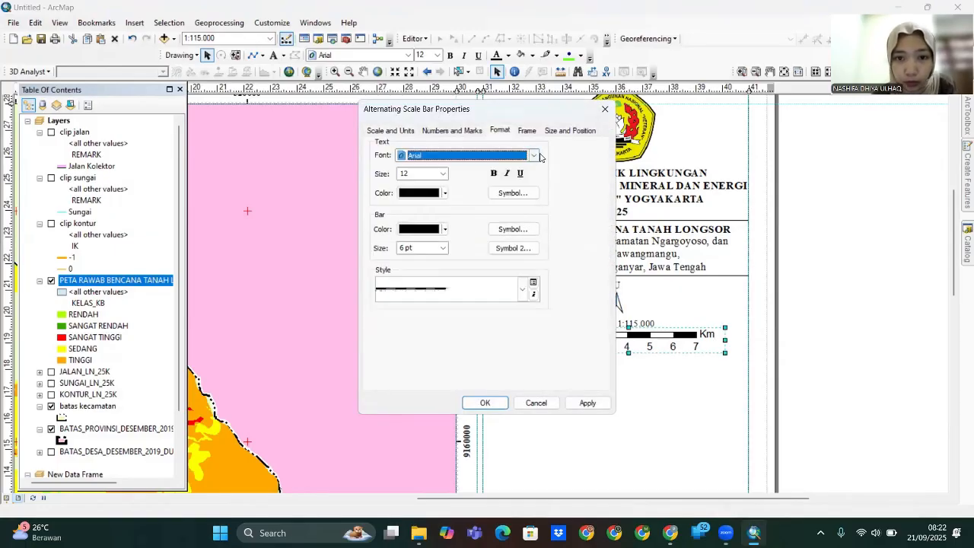
click(443, 174)
click(418, 222)
click(588, 402)
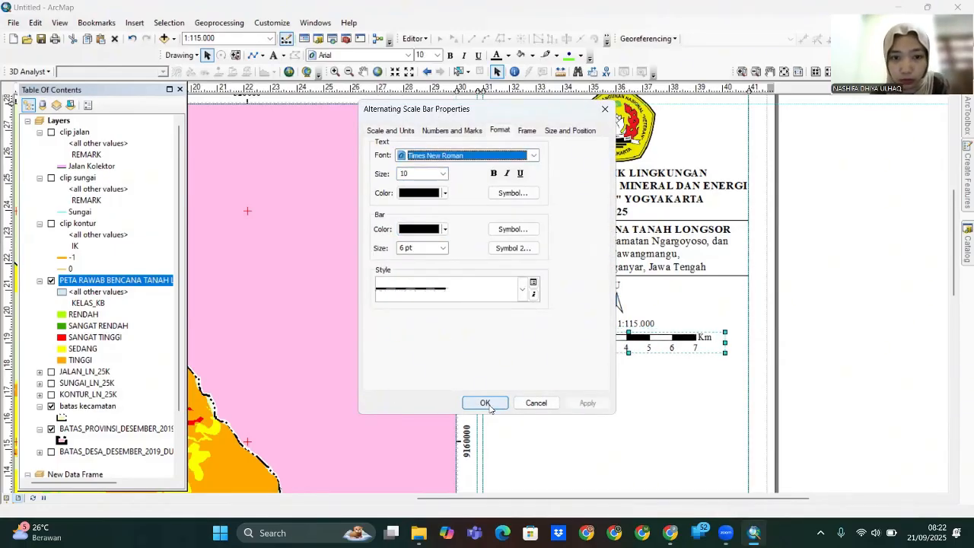
click(485, 403)
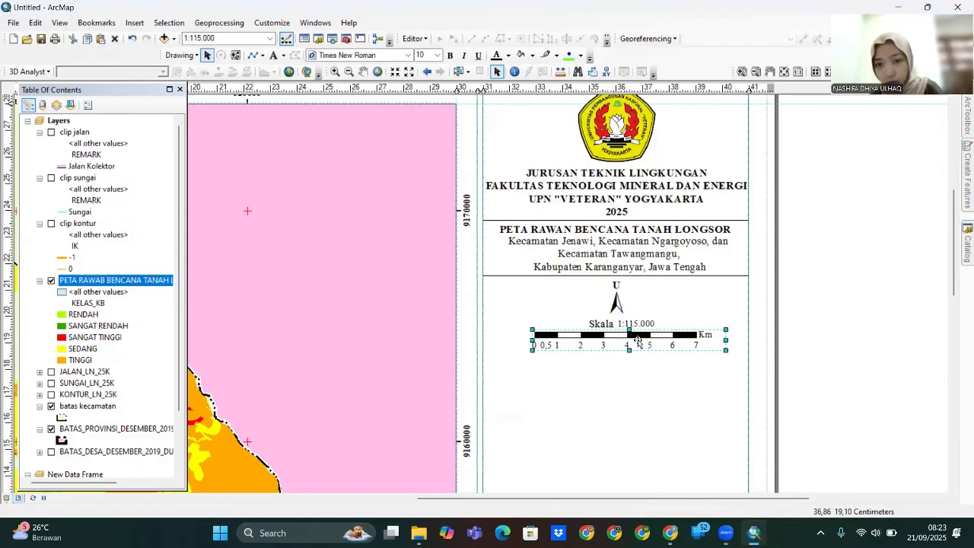
- Position the divider line below the scale bar and pan down the layout
click(602, 322)
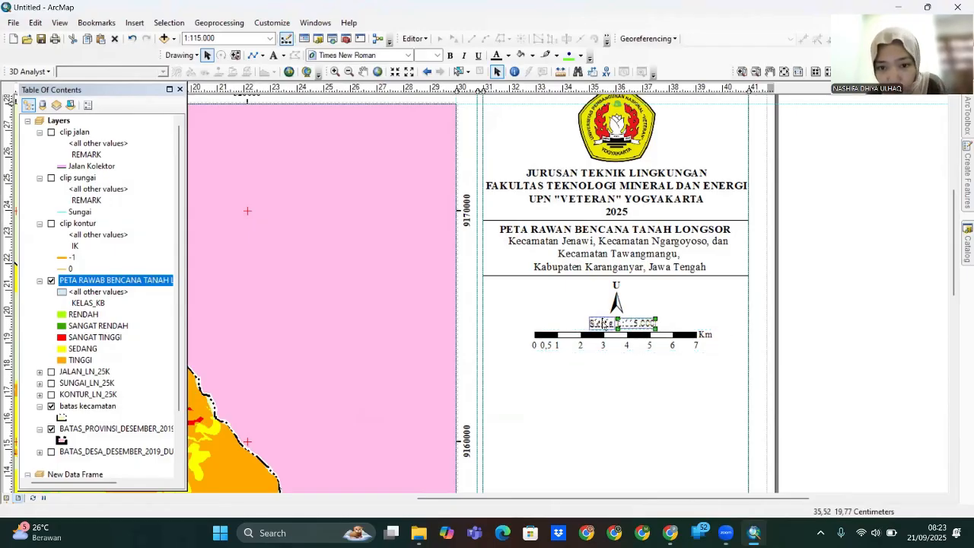
click(604, 367)
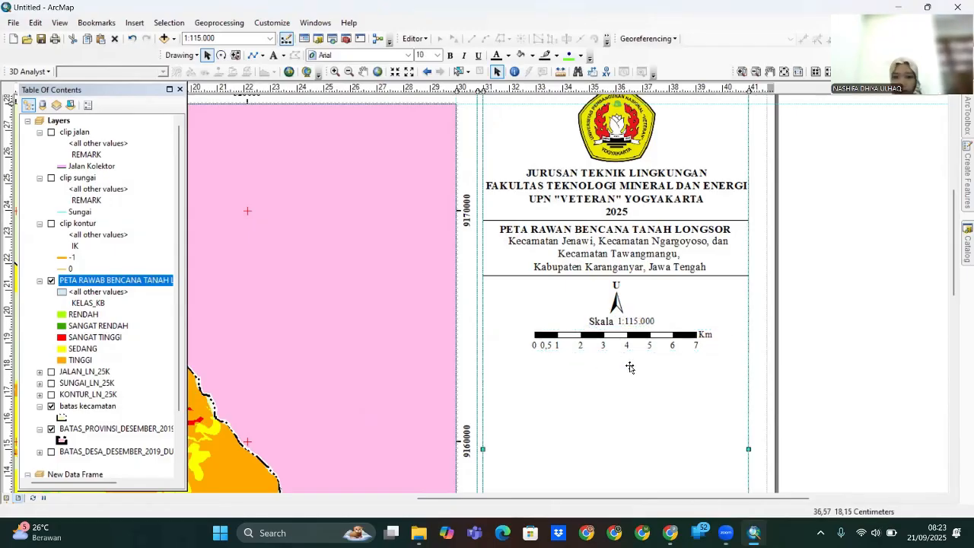
drag(744, 277, 714, 355)
drag(825, 435, 816, 344)
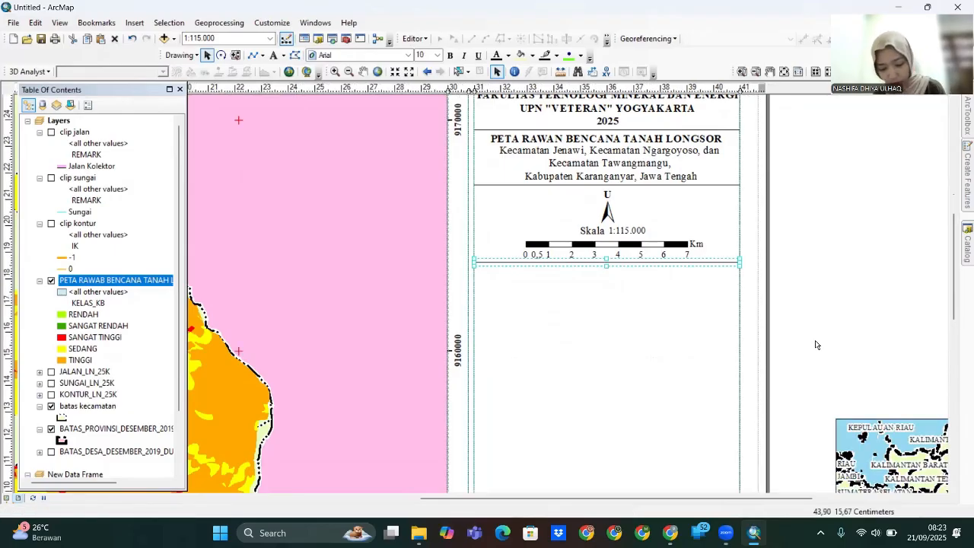
click(678, 139)
- Copy the map title text below the divider and change it to 'DISUSUN OLEH:'
click(671, 142)
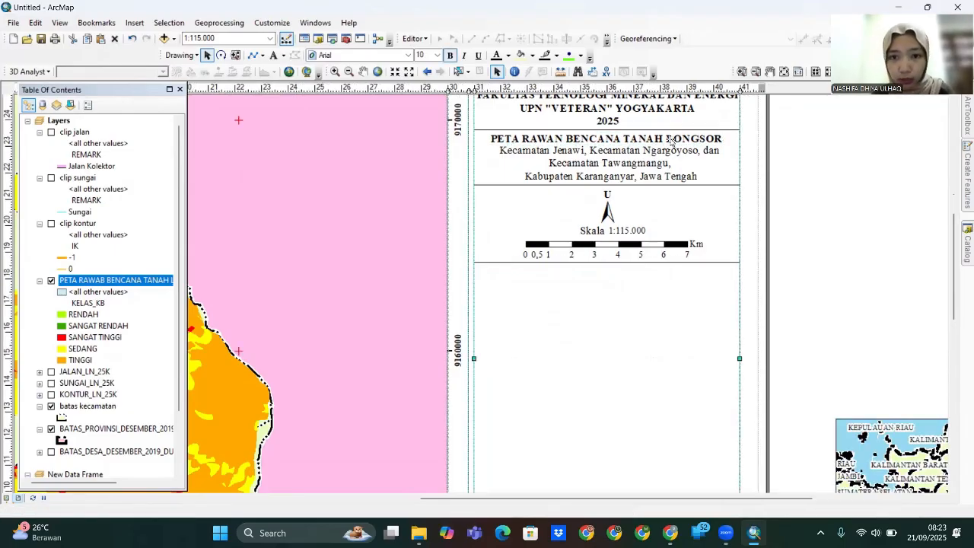
click(670, 142)
key(ctrl+c)
key(ctrl+v)
drag(688, 157, 689, 293)
double_click(708, 292)
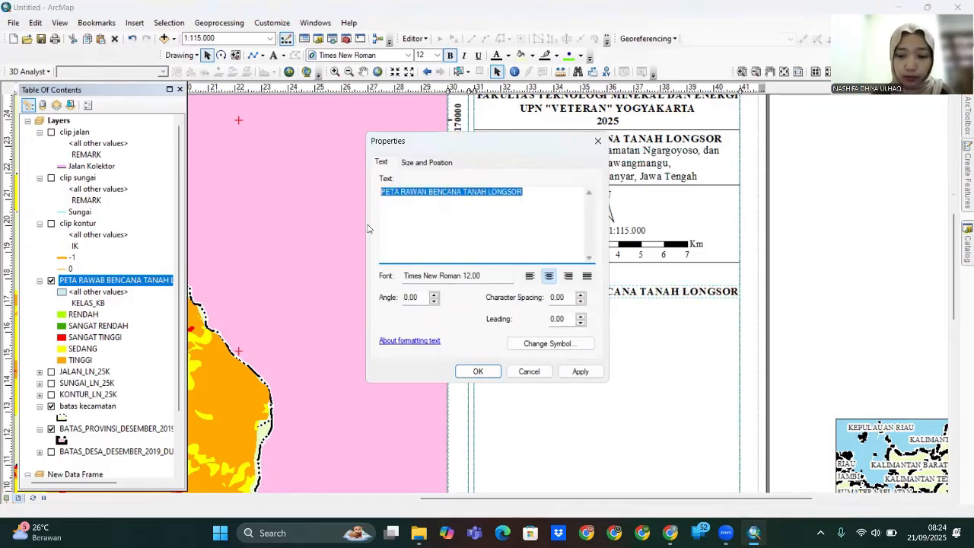
text(DISUSUN OLEH:)
click(582, 373)
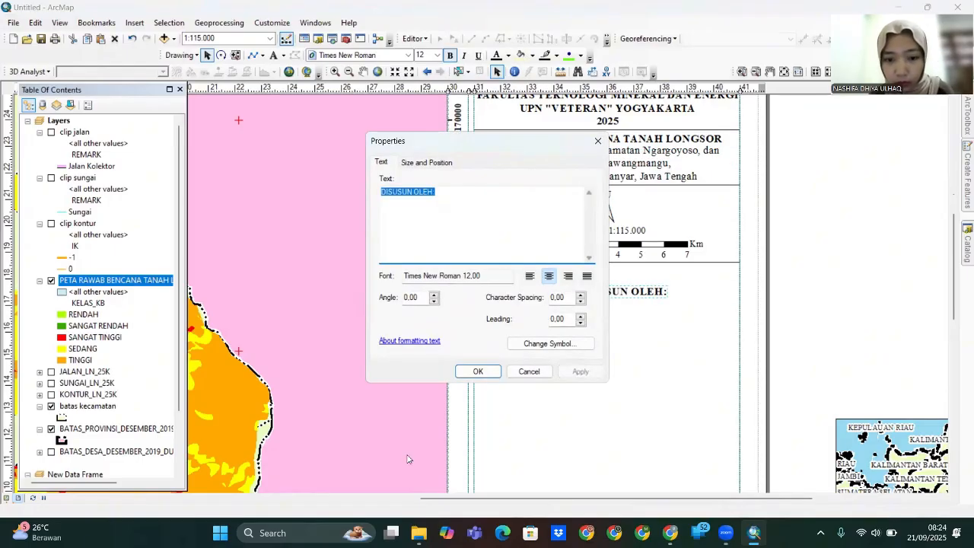
click(487, 377)
drag(606, 295, 597, 277)
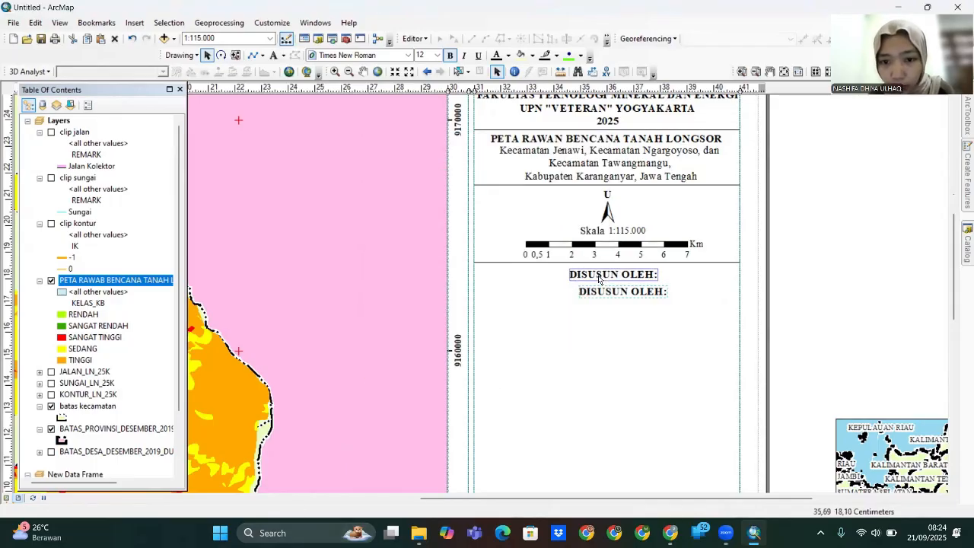
- Add a text under the heading with the author's name and student number
drag(603, 186, 620, 204)
key(BackSpace)
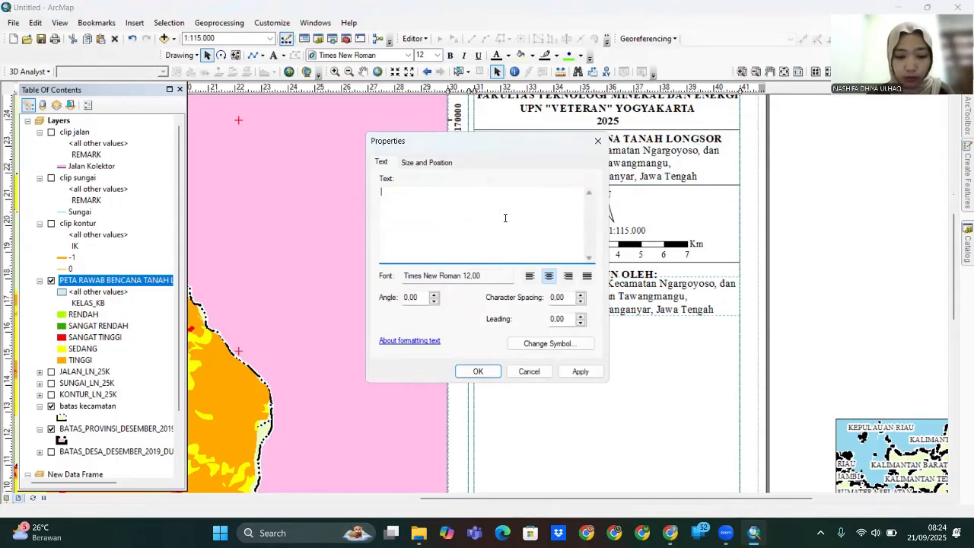
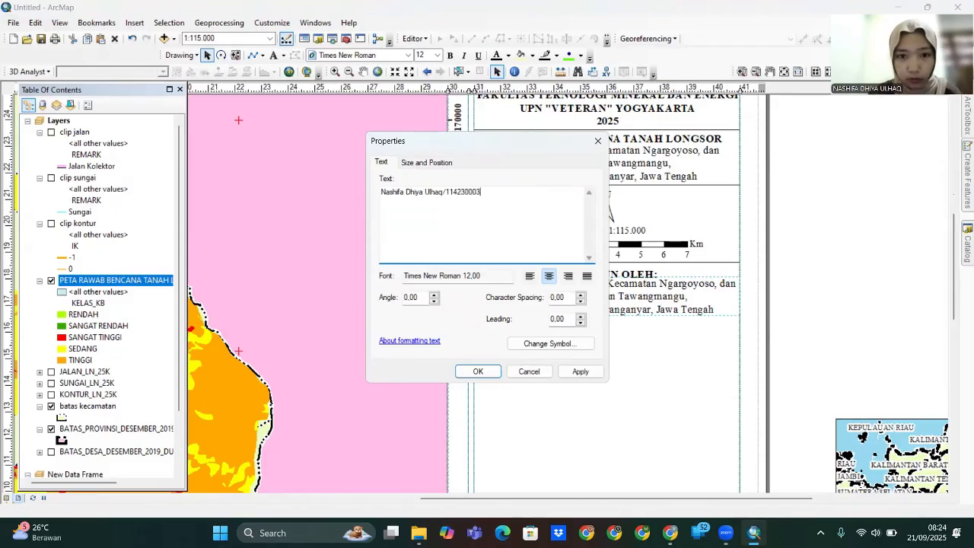
click(580, 371)
click(478, 372)
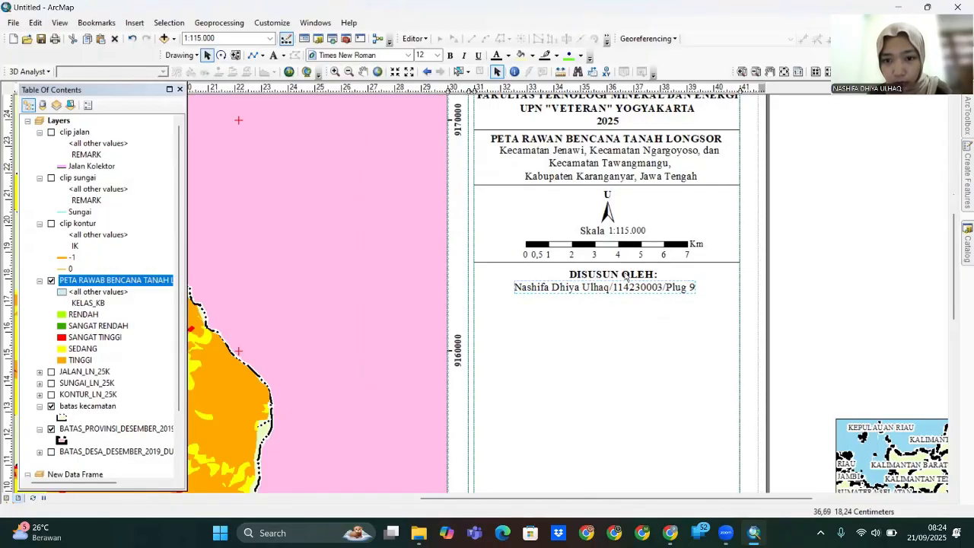
drag(625, 274, 615, 284)
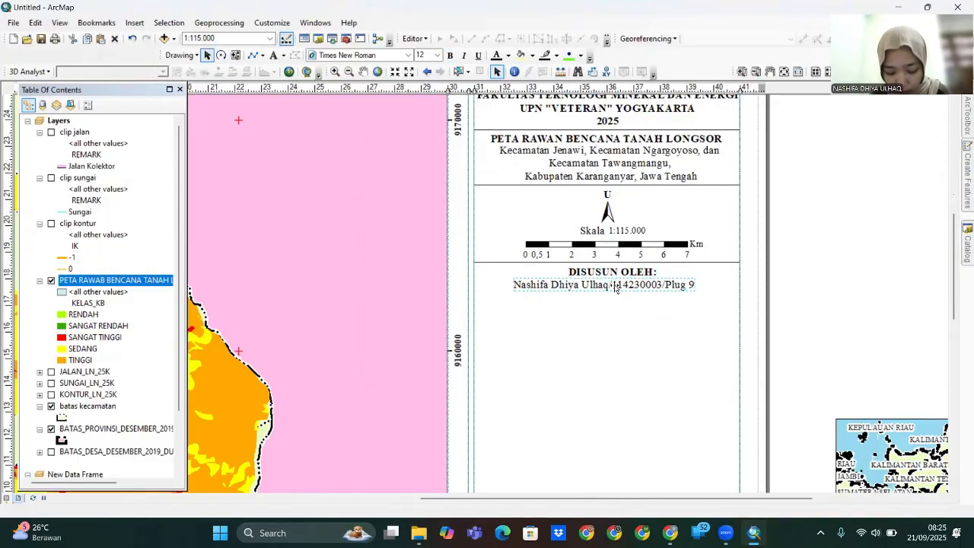
- Copy the divider line and place it below the author credit
click(719, 263)
key(ctrl+c)
key(ctrl+v)
drag(717, 280, 701, 296)
click(668, 333)
- Copy the heading below the new divider, rename it 'LEGENDA', and align it left
click(624, 272)
key(ctrl+c)
key(ctrl+v)
drag(638, 291, 632, 322)
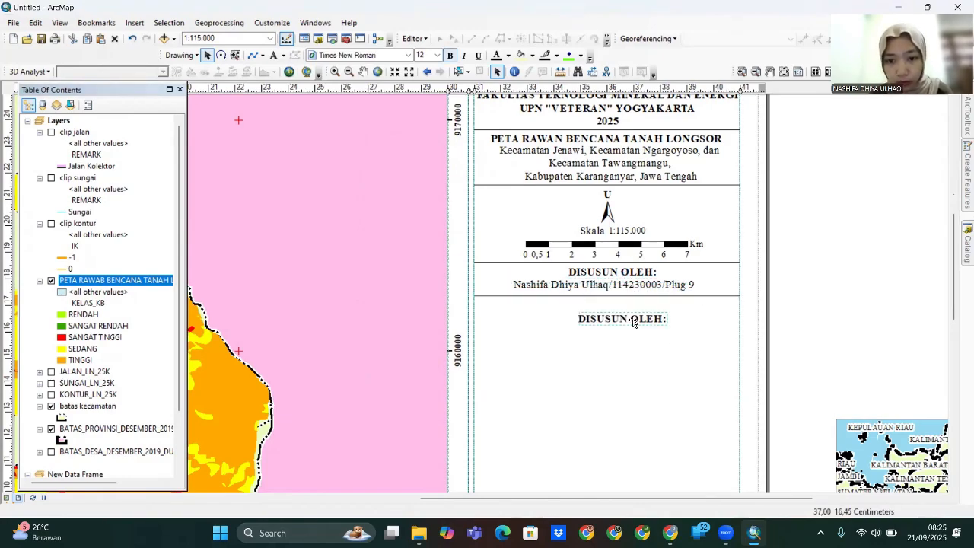
double_click(631, 323)
text(l)
key(BackSpace)
key(Caps_Lock)
text(LEGENDA)
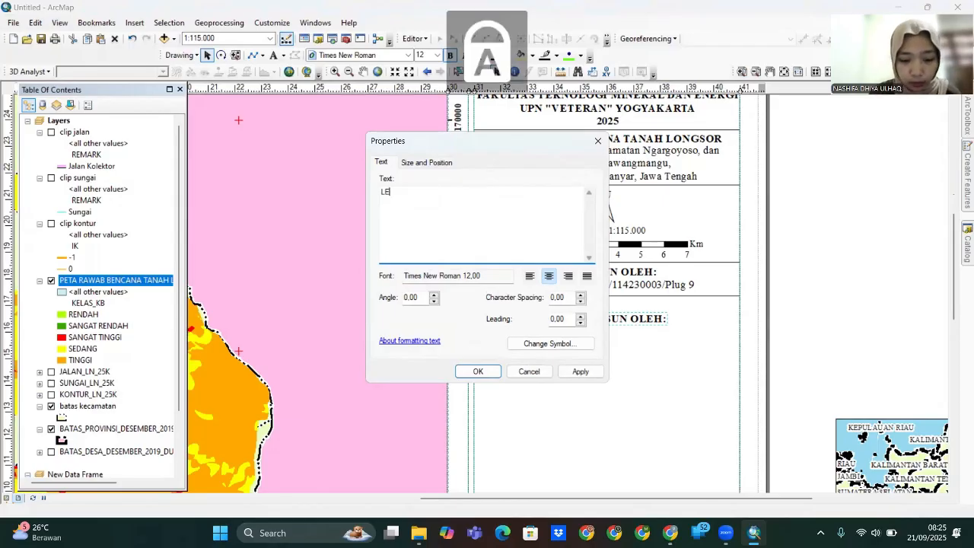
click(477, 372)
drag(630, 320, 521, 313)
key(Right)
key(Right)
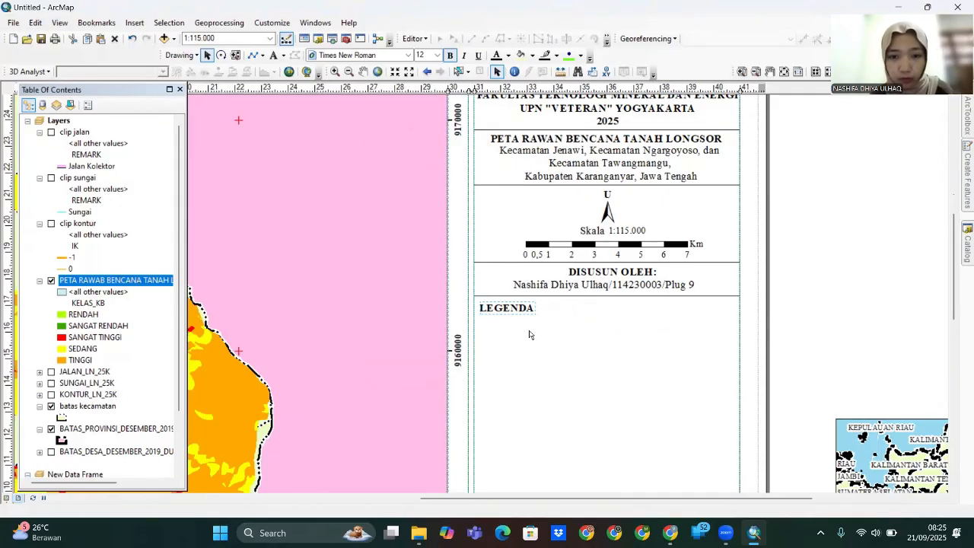
right_click(59, 121)
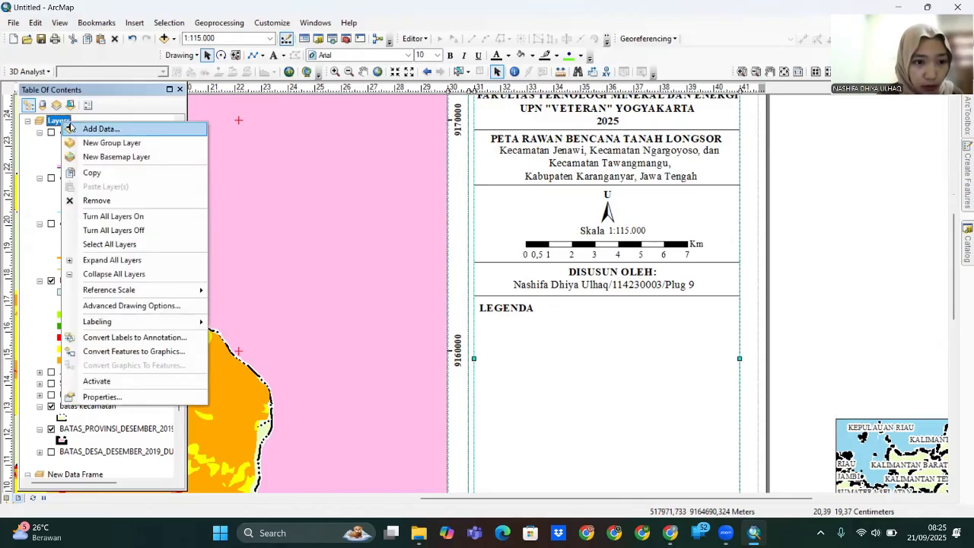
- Insert a legend for the Layers data frame using the wizard defaults and align it with the panel
click(109, 383)
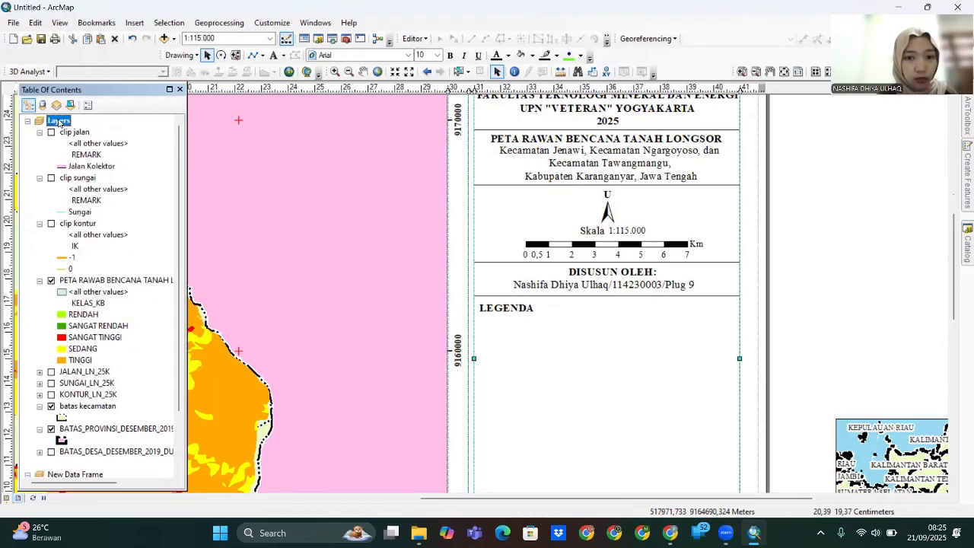
click(134, 22)
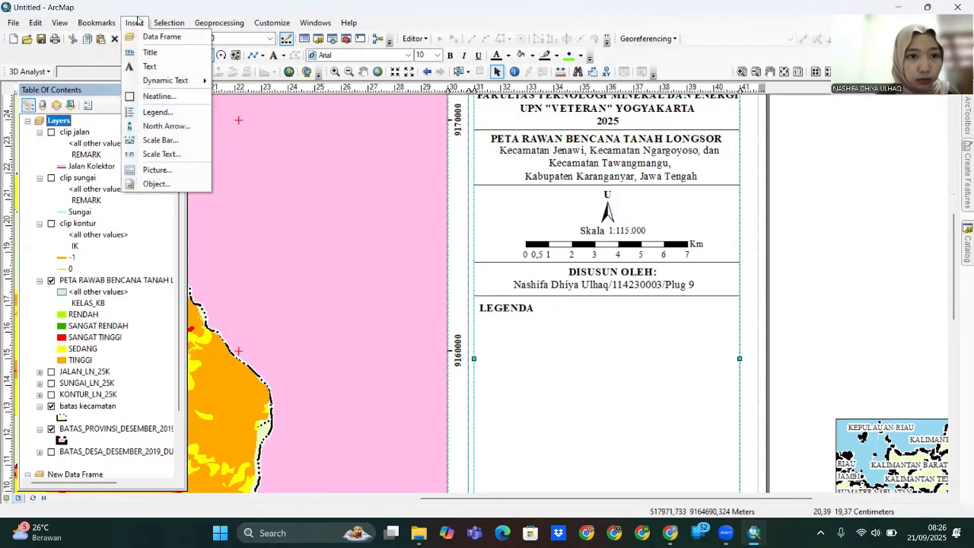
click(162, 111)
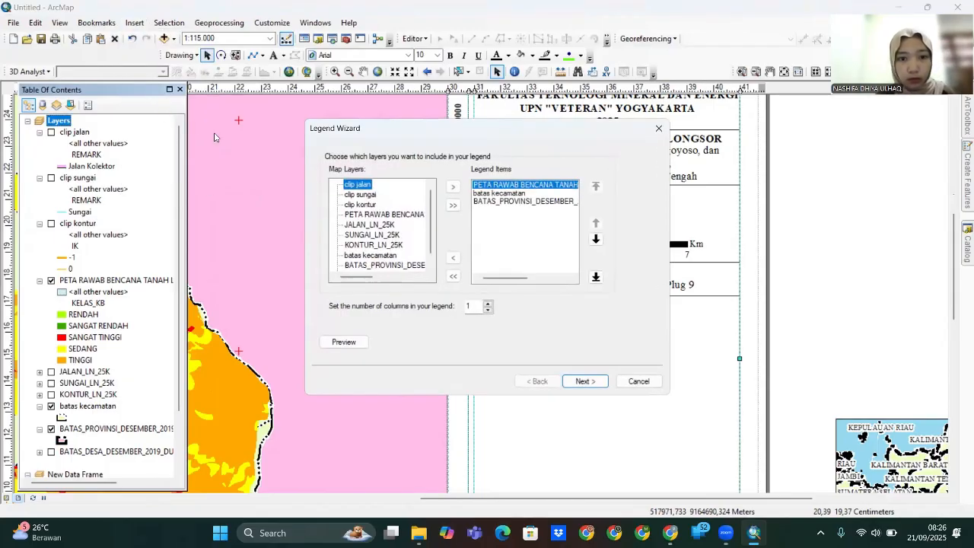
click(582, 386)
click(583, 383)
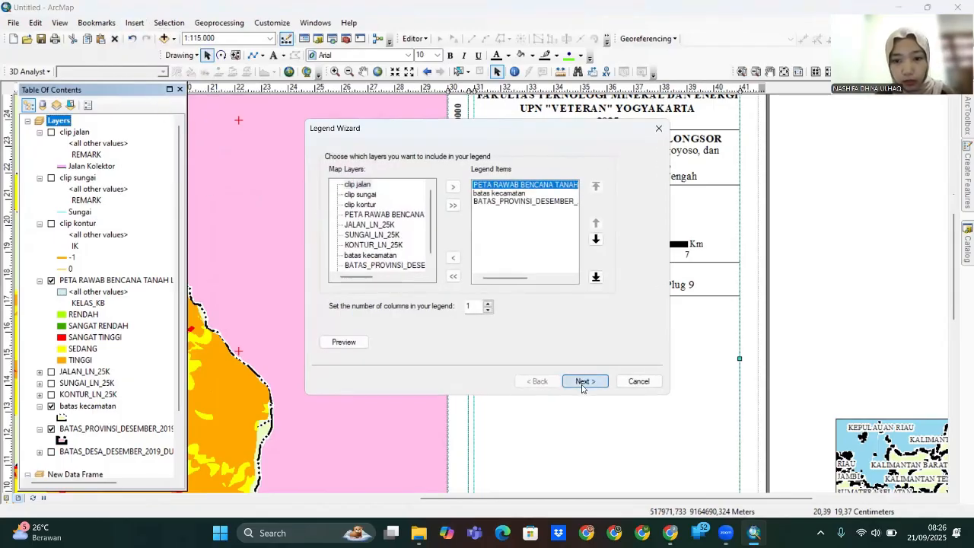
click(583, 381)
click(584, 382)
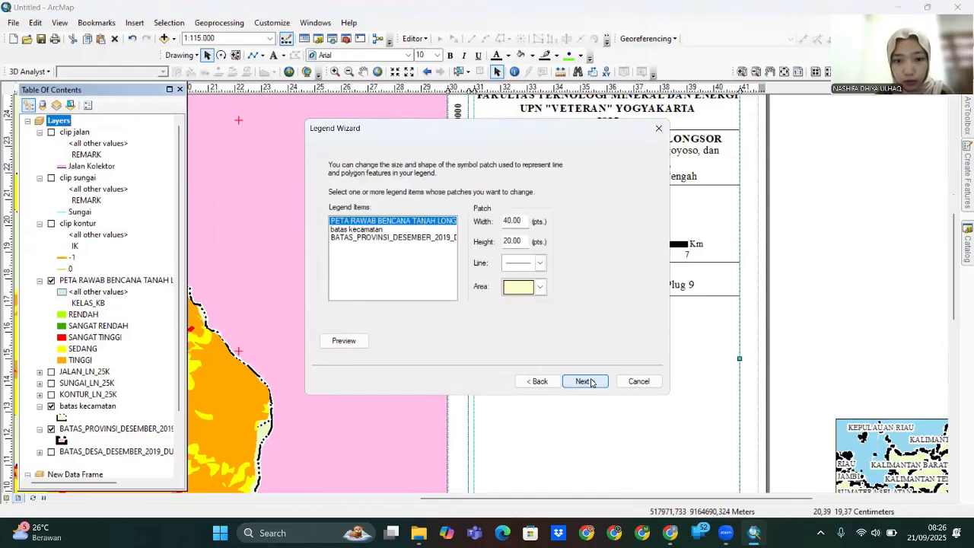
click(590, 382)
click(584, 381)
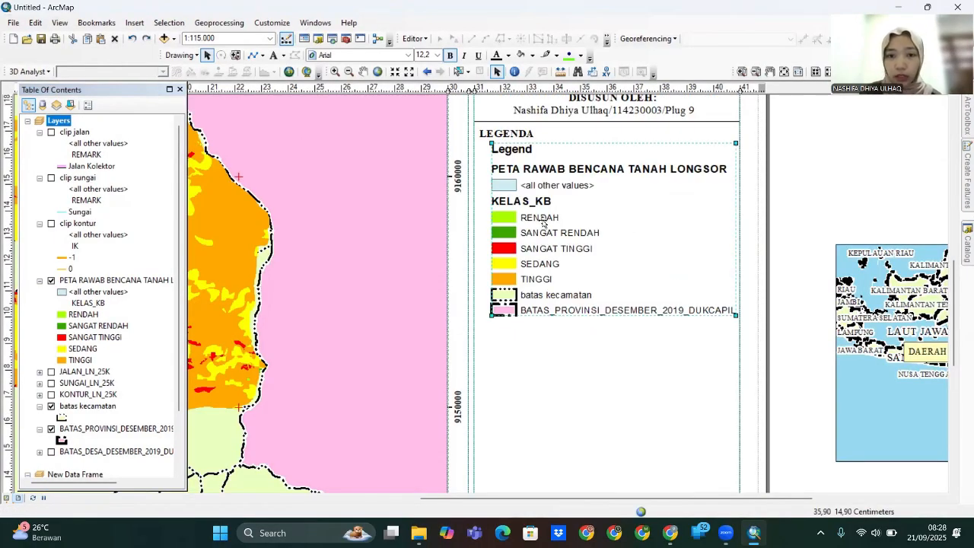
drag(541, 223, 538, 222)
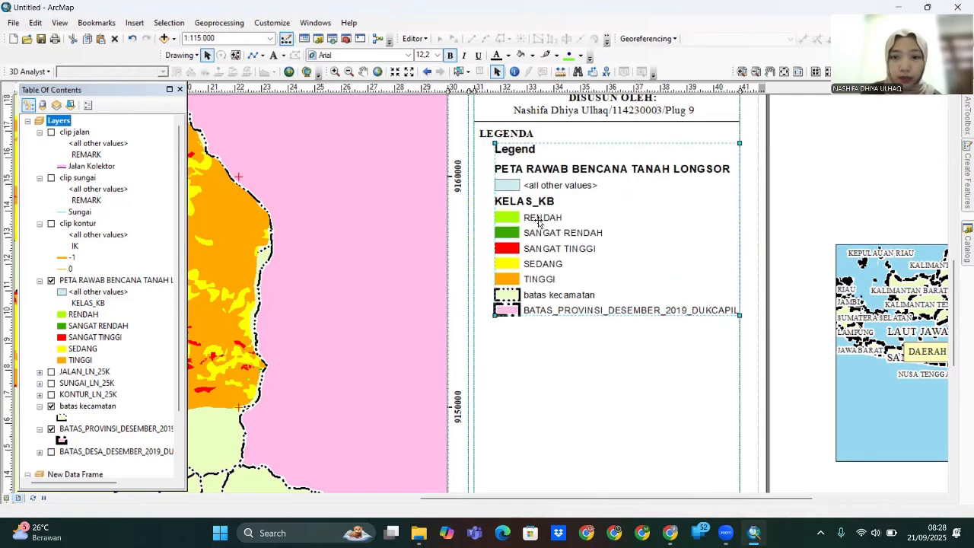
- Convert the legend to graphics, ungroup it, and undo an accidental deletion of its items
right_click(539, 222)
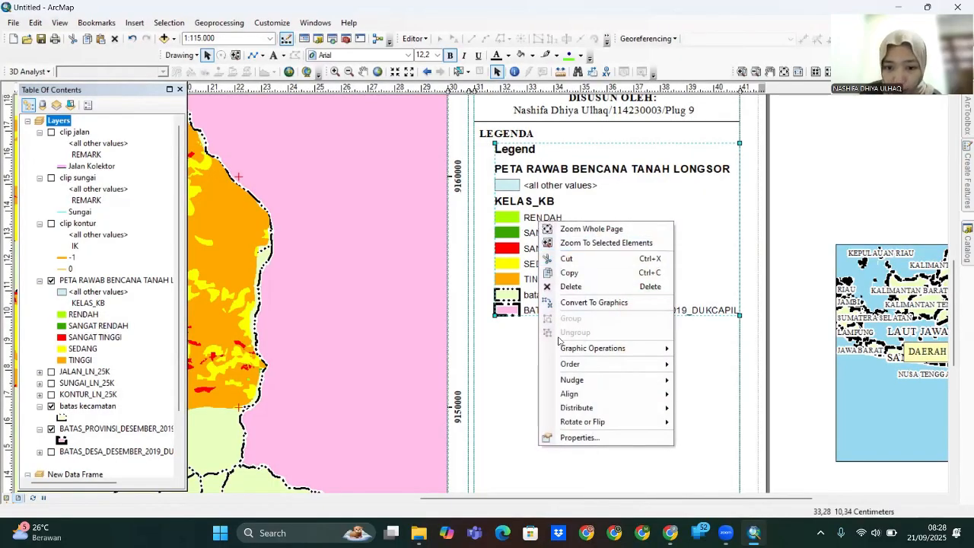
mouse_move(630, 360)
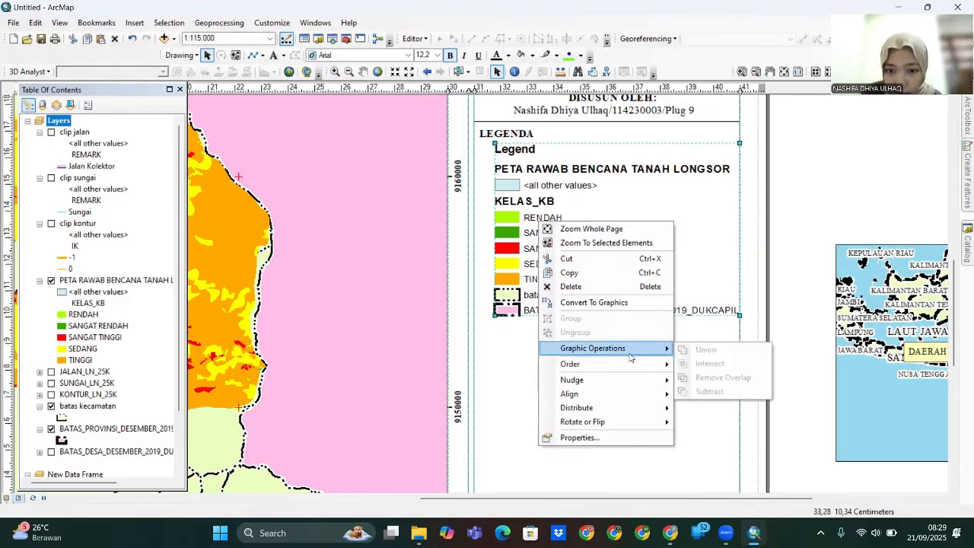
click(615, 305)
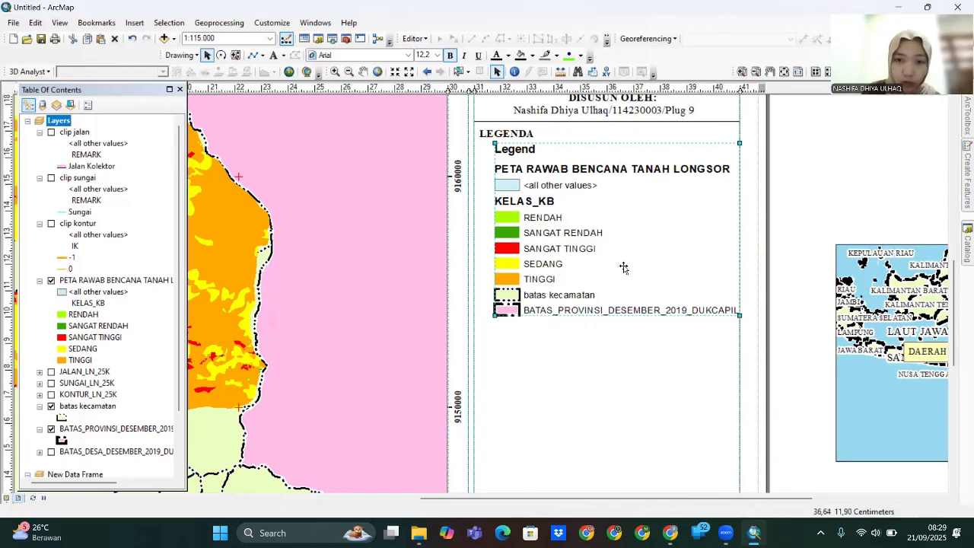
right_click(623, 267)
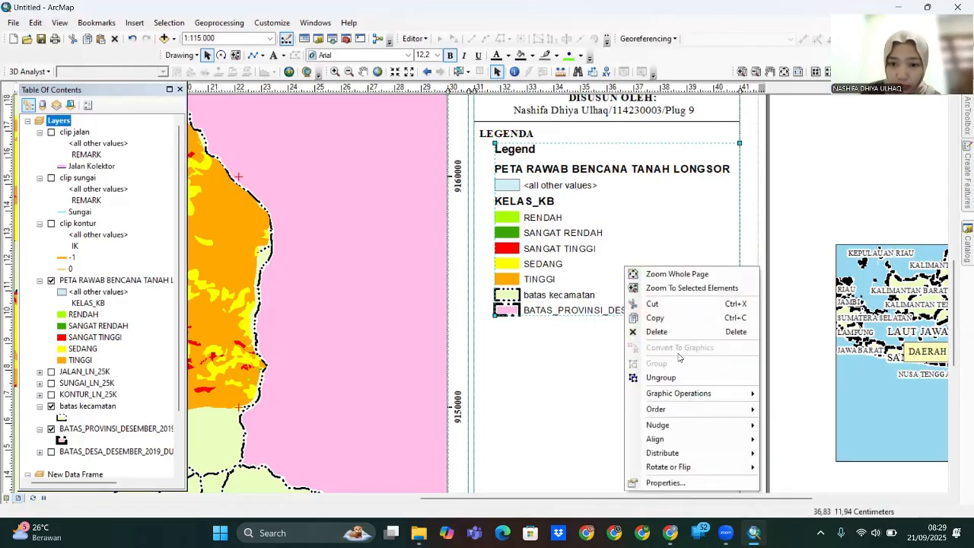
click(676, 376)
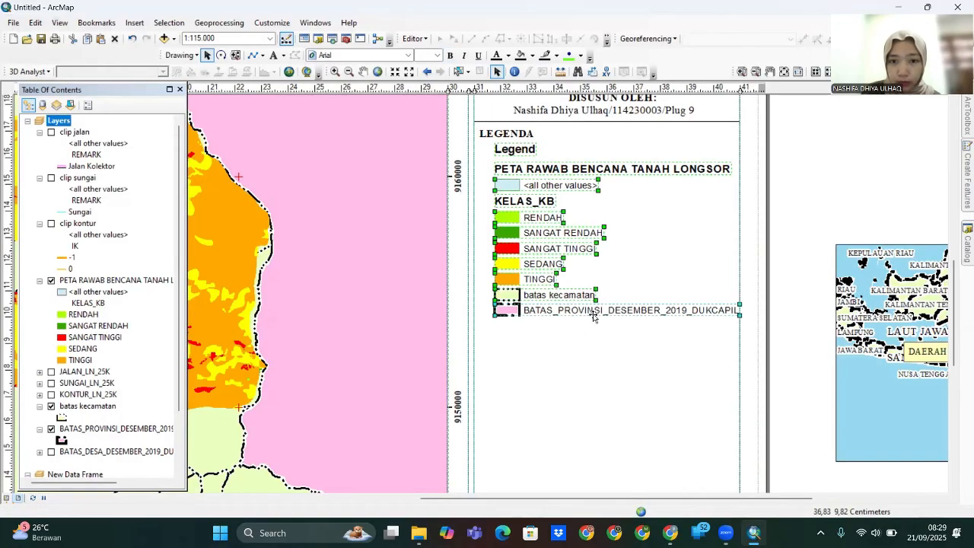
right_click(520, 155)
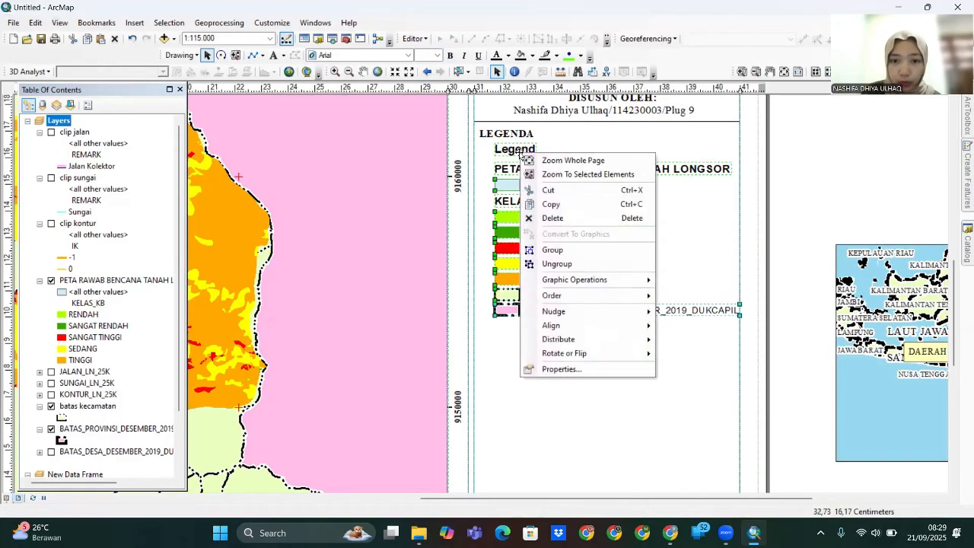
click(553, 218)
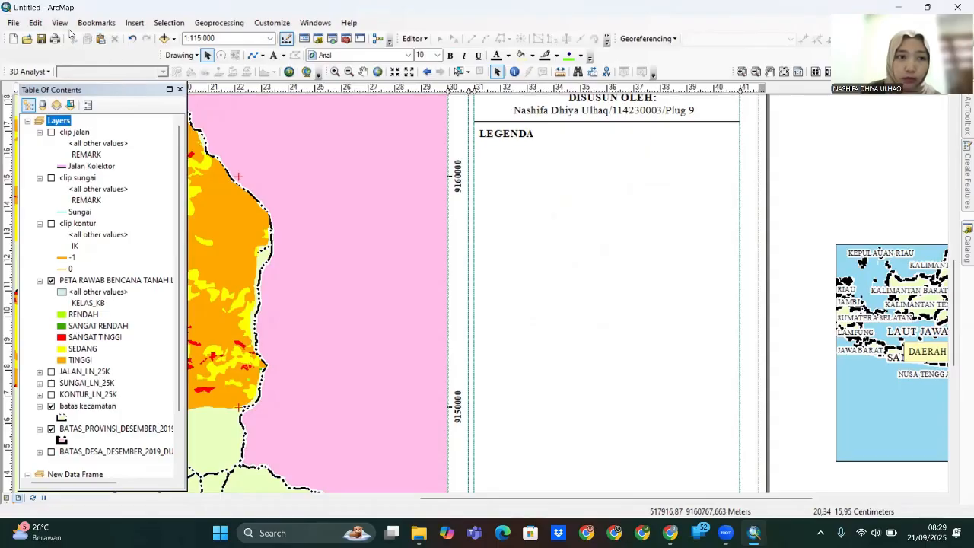
click(132, 42)
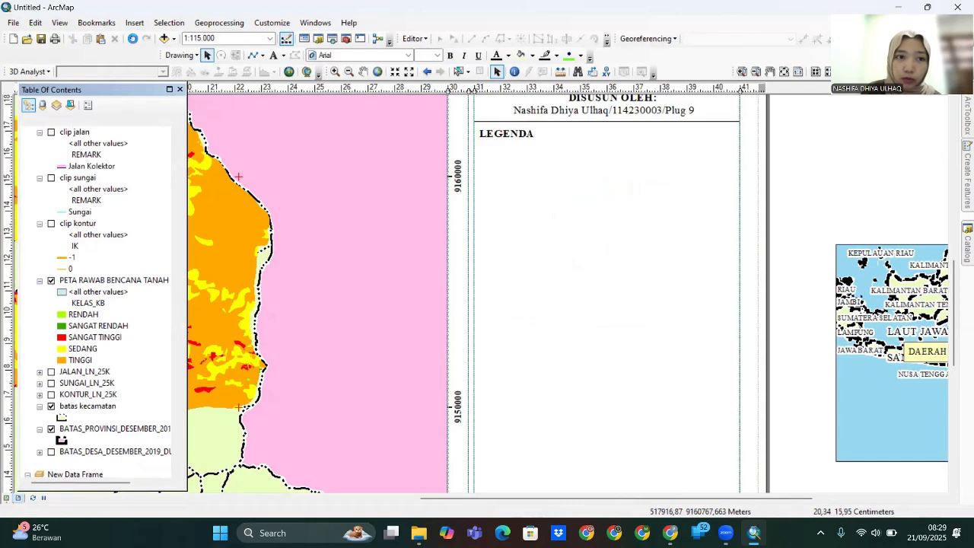
- Delete the Legend title, layer heading, <all other values> entry and KELAS_KB heading
click(536, 344)
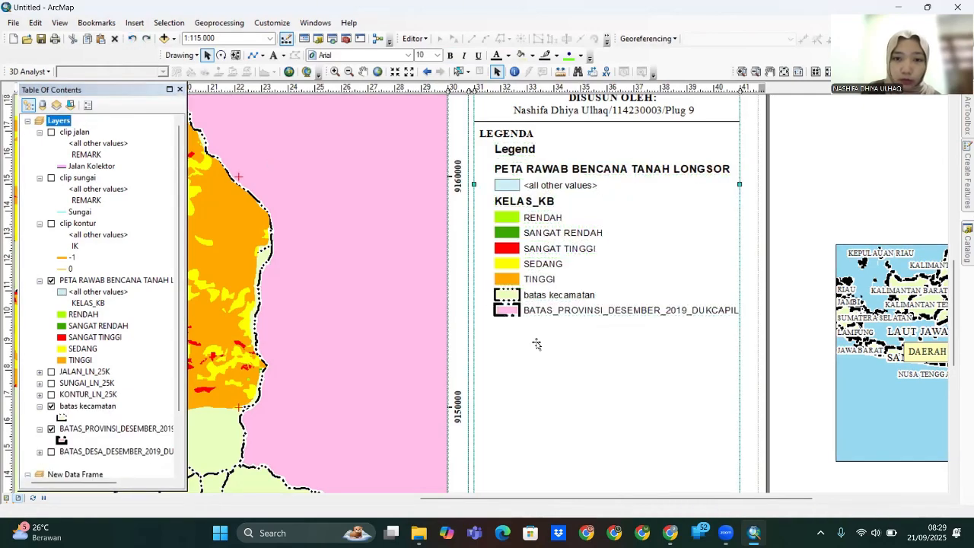
right_click(522, 152)
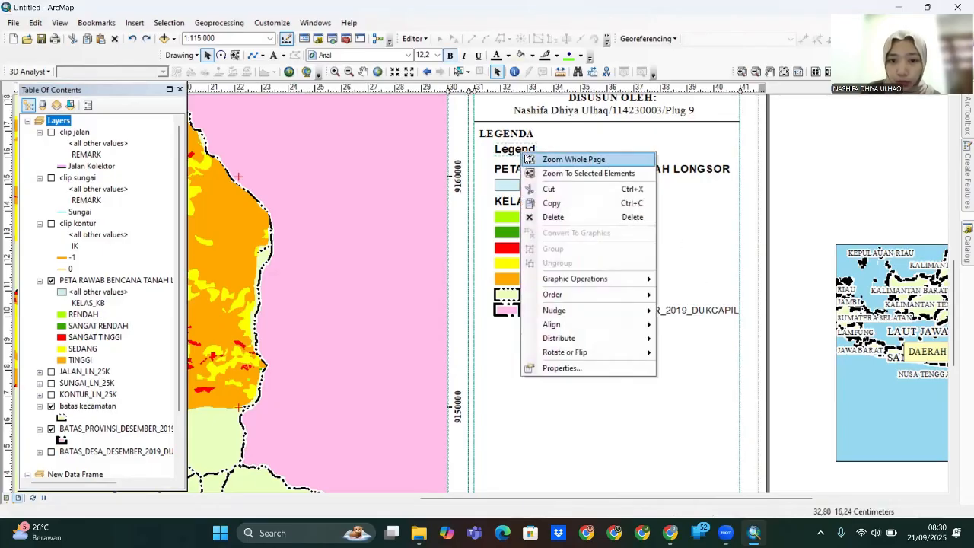
click(567, 217)
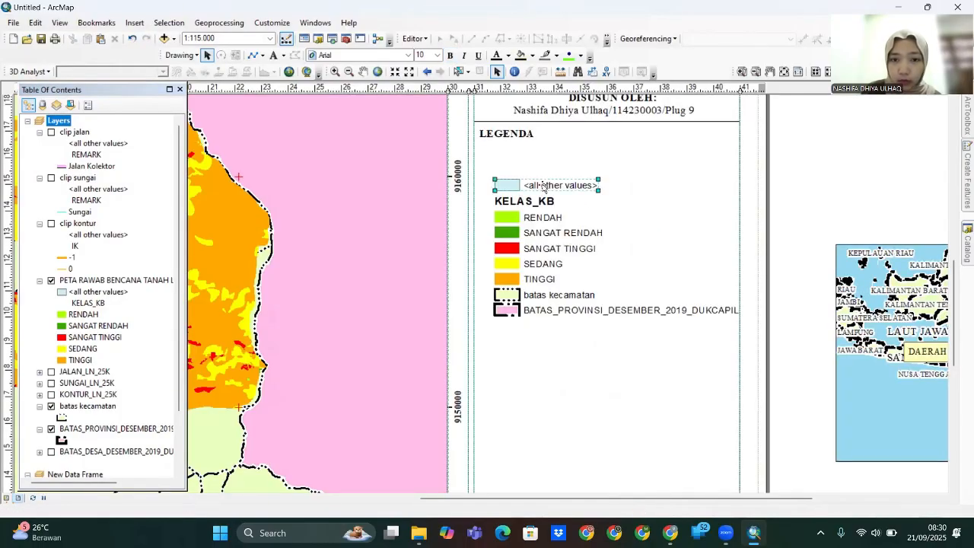
key(Delete)
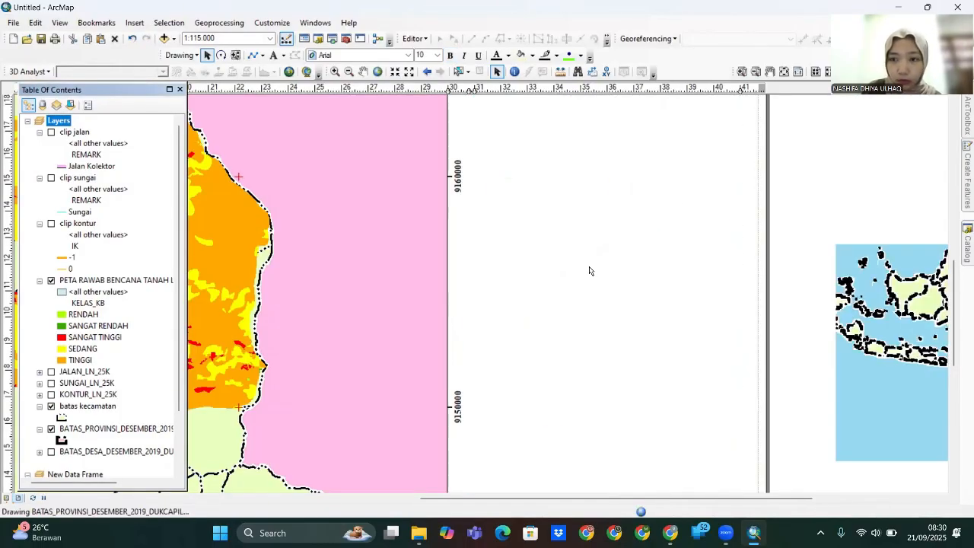
- Rearrange the legend: shift the five hazard classes up-right and move both boundary entries to the top
click(532, 219)
shift+click(531, 234)
shift+click(530, 249)
shift+click(530, 265)
shift+click(528, 279)
drag(529, 251, 650, 186)
click(508, 296)
shift+click(535, 311)
drag(535, 310, 520, 169)
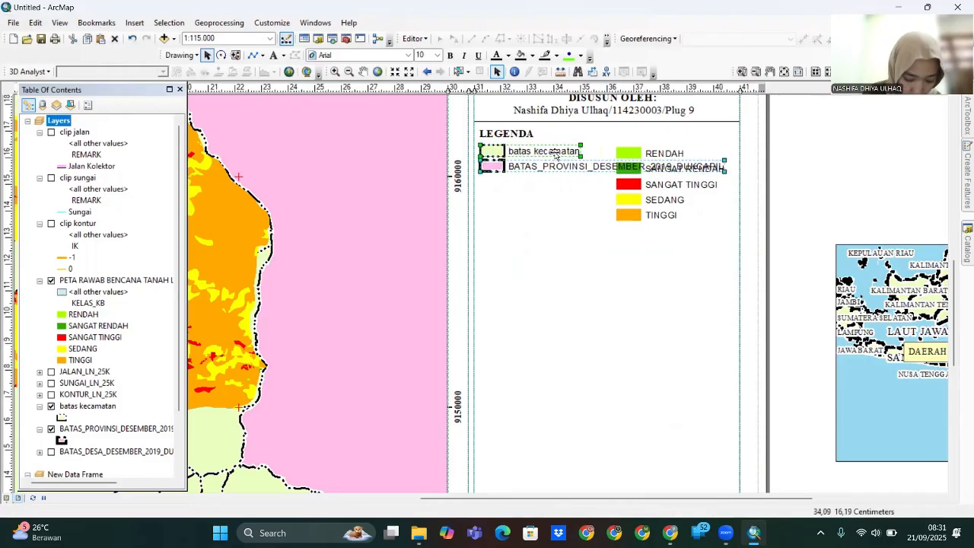
- Retype the district boundary legend label in title case as 'Batas Kecamatan'
double_click(560, 155)
click(402, 147)
click(482, 382)
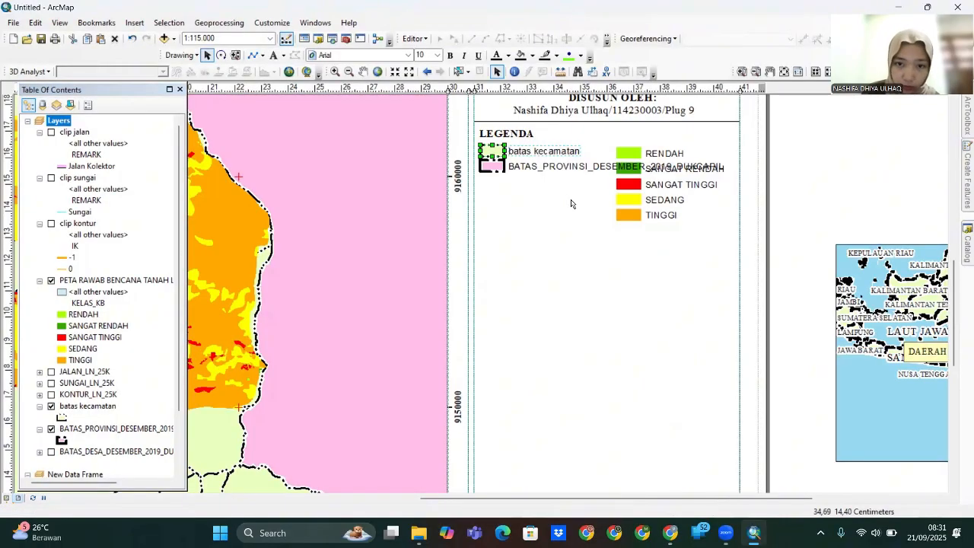
click(549, 153)
double_click(549, 153)
key(BackSpace)
key(Caps_Lock)
text(Batas Kecamatan)
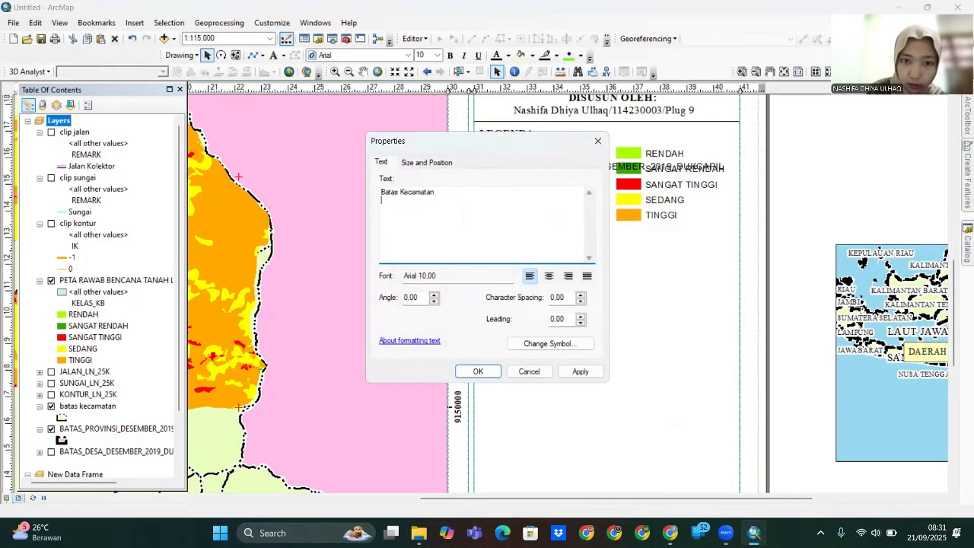
text())
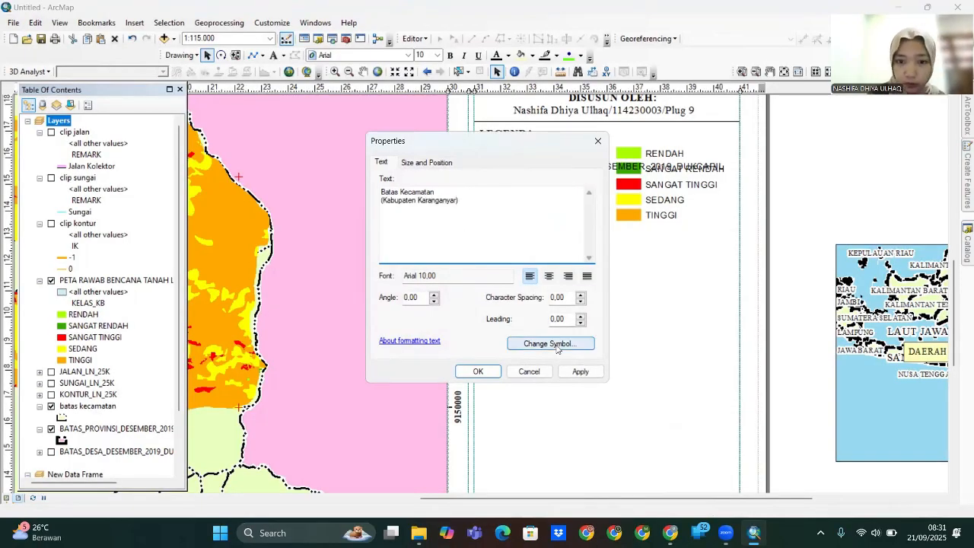
- Set the Batas Kecamatan label font to Times New Roman
click(558, 345)
click(672, 182)
click(649, 193)
click(600, 450)
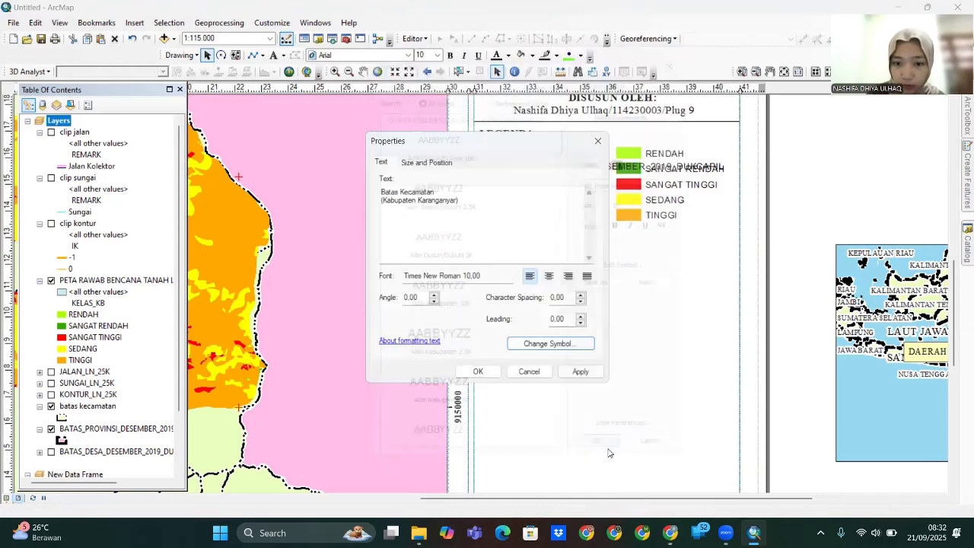
click(578, 370)
click(481, 370)
- Ungroup the province boundary entry and retype its label as 'Batas Provinsi'
drag(526, 169, 525, 177)
double_click(524, 176)
click(612, 133)
right_click(552, 175)
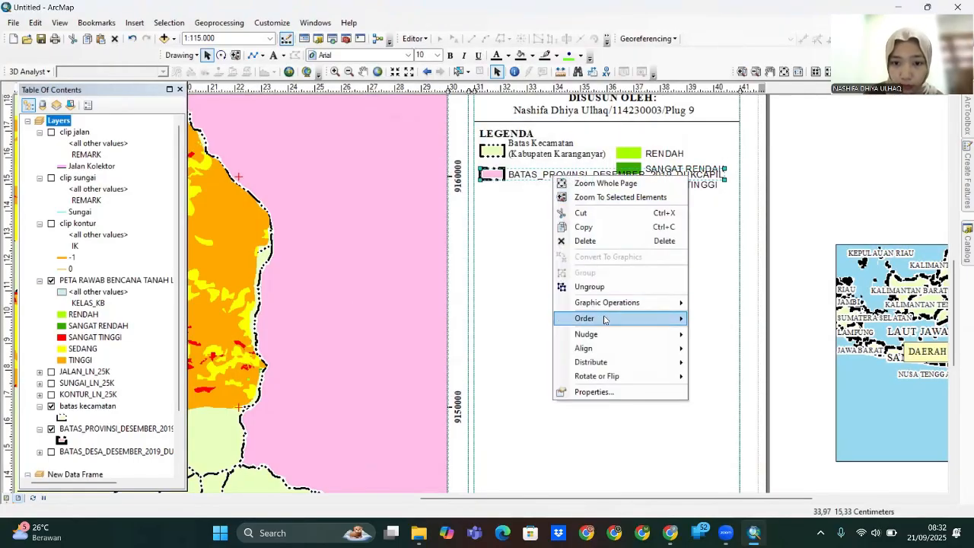
click(589, 287)
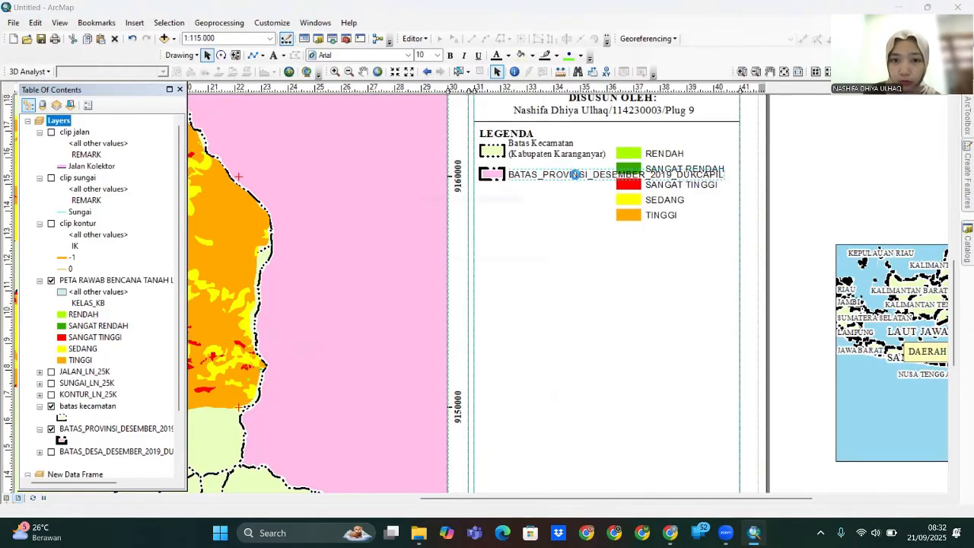
double_click(576, 175)
text(Batas Provinsi)
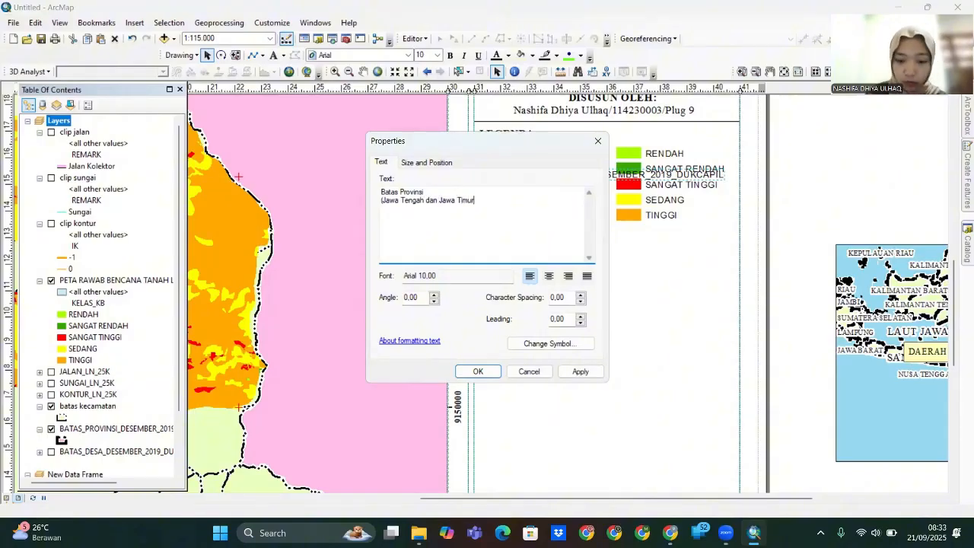
click(570, 371)
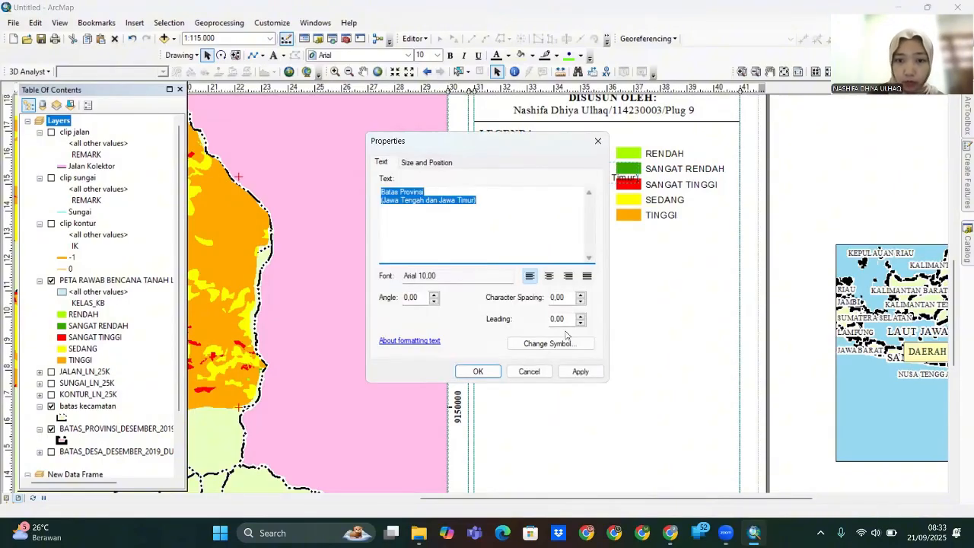
- Set the Batas Provinsi label font to Times New Roman
click(659, 183)
text(ti)
click(637, 197)
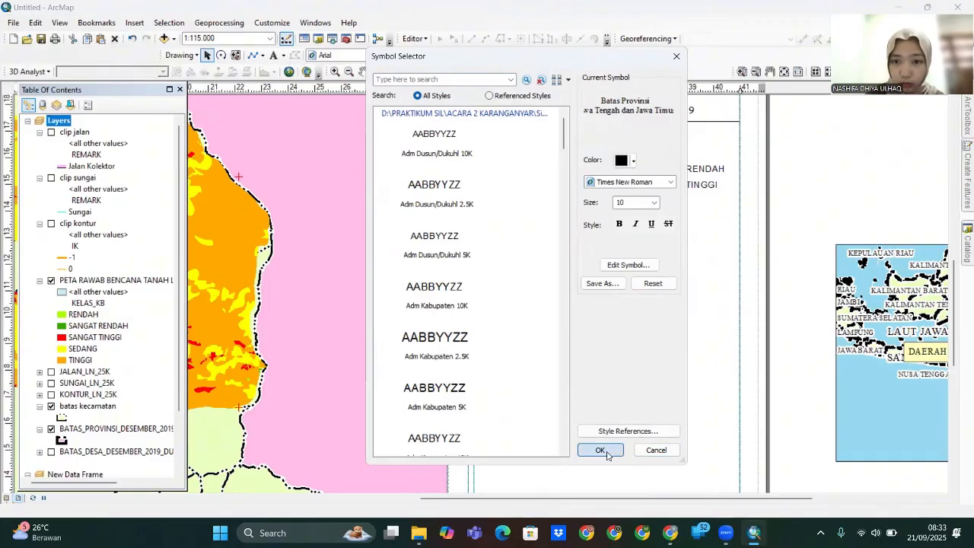
click(606, 450)
click(581, 372)
click(491, 370)
- Shift the five hazard class entries slightly right and up
click(631, 155)
shift+click(631, 169)
shift+click(631, 184)
shift+click(631, 201)
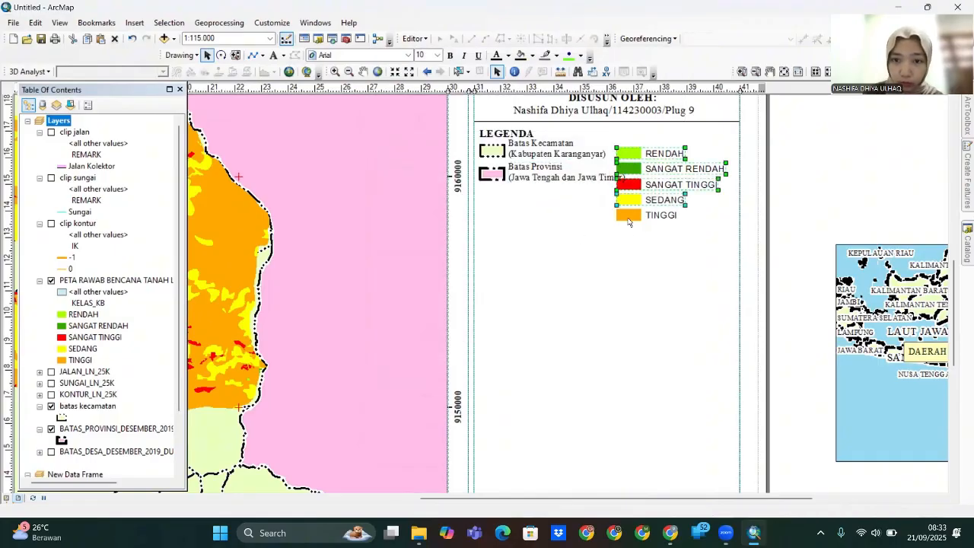
shift+click(631, 217)
key(Right)
key(Right)
key(Right)
key(Right)
key(Right)
key(Right)
key(Right)
key(Right)
key(Right)
key(Right)
key(Right)
key(Right)
key(Right)
key(Right)
key(Right)
key(Up)
key(Up)
key(Up)
key(Up)
key(Up)
key(Up)
key(Up)
key(Up)
click(641, 165)
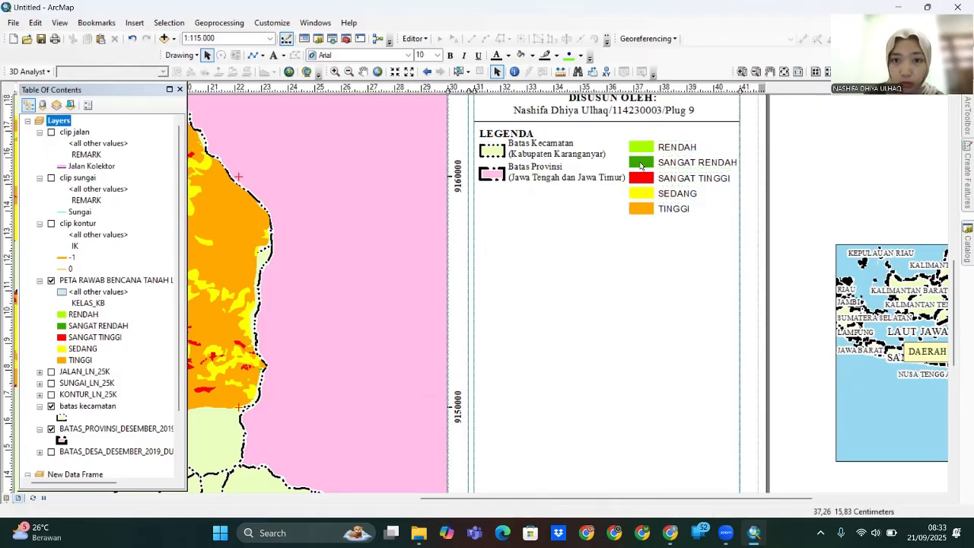
- Reduce the Batas Kecamatan label to font size 9
double_click(547, 153)
click(561, 342)
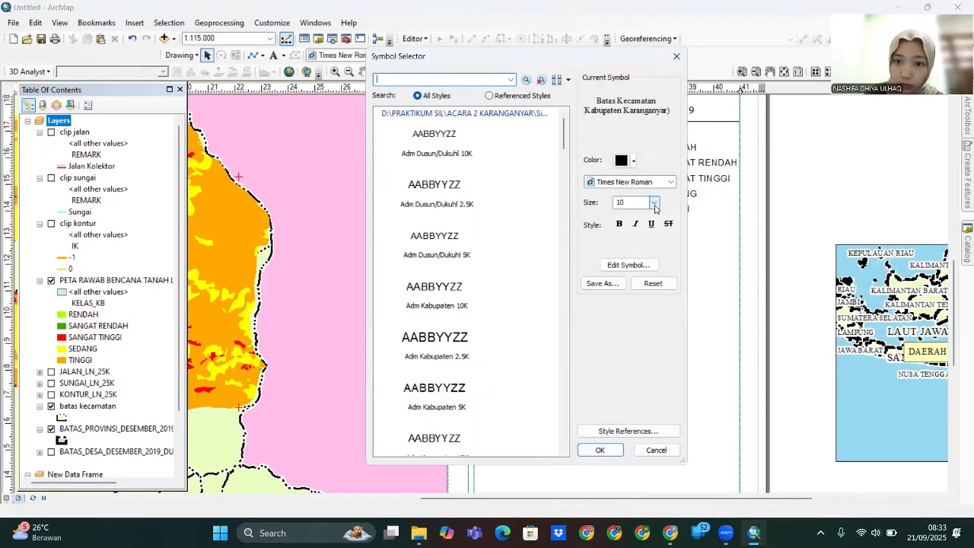
click(600, 450)
click(582, 372)
click(479, 372)
- Reduce the Batas Provinsi label to font size 9 and nudge both boundary labels into alignment
double_click(545, 176)
click(575, 343)
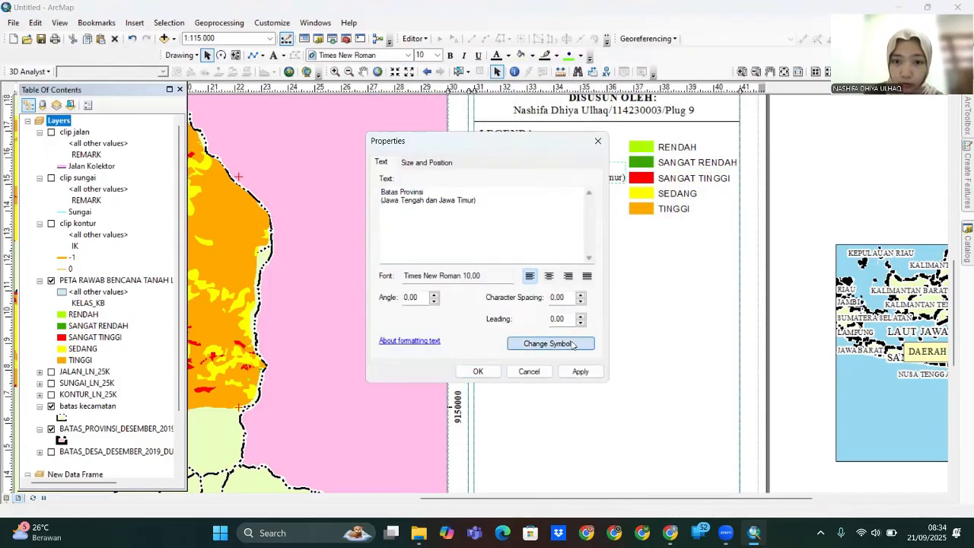
click(654, 202)
click(634, 254)
click(600, 450)
click(582, 371)
click(479, 372)
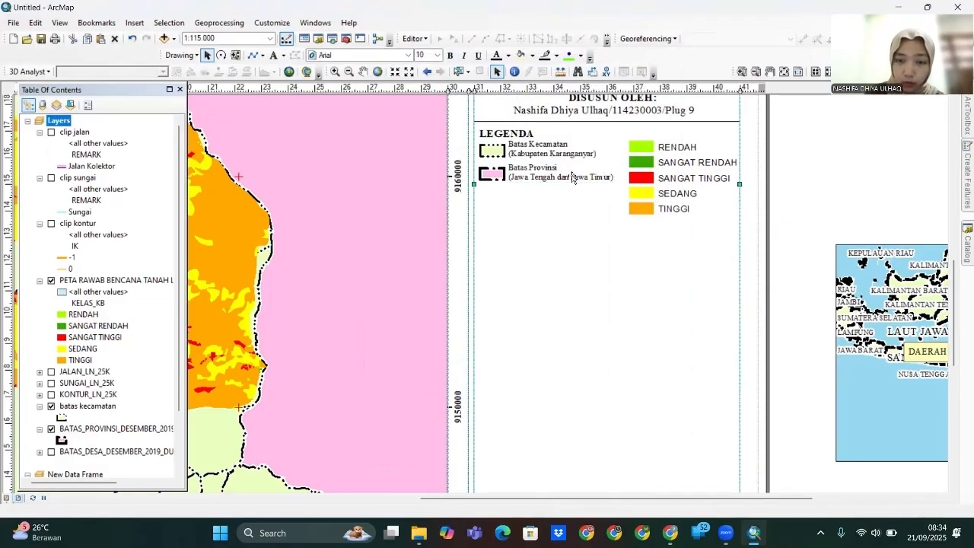
drag(529, 175, 528, 178)
drag(531, 151, 530, 154)
- Ungroup the hazard class entries and relabel RENDAH as 'Rendah' in Times New Roman
click(654, 187)
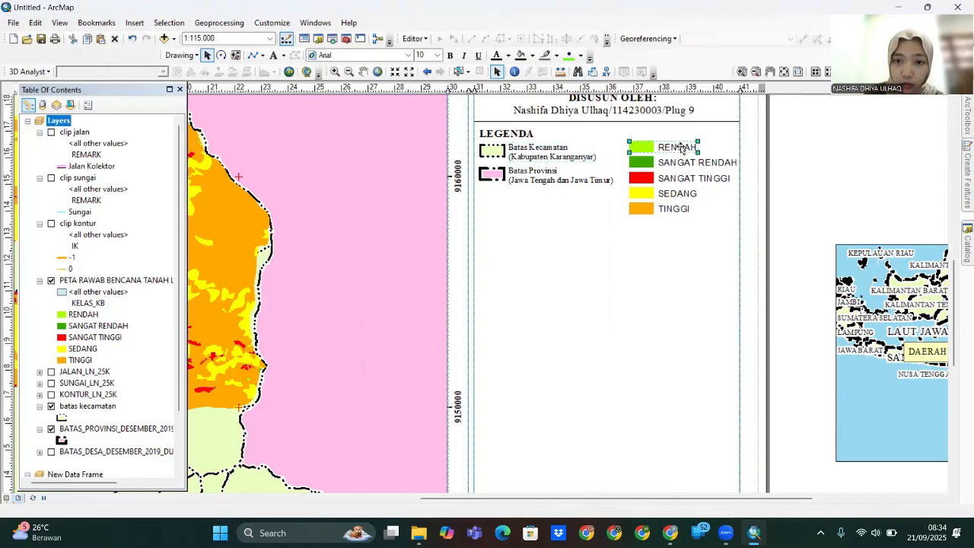
right_click(659, 191)
click(697, 306)
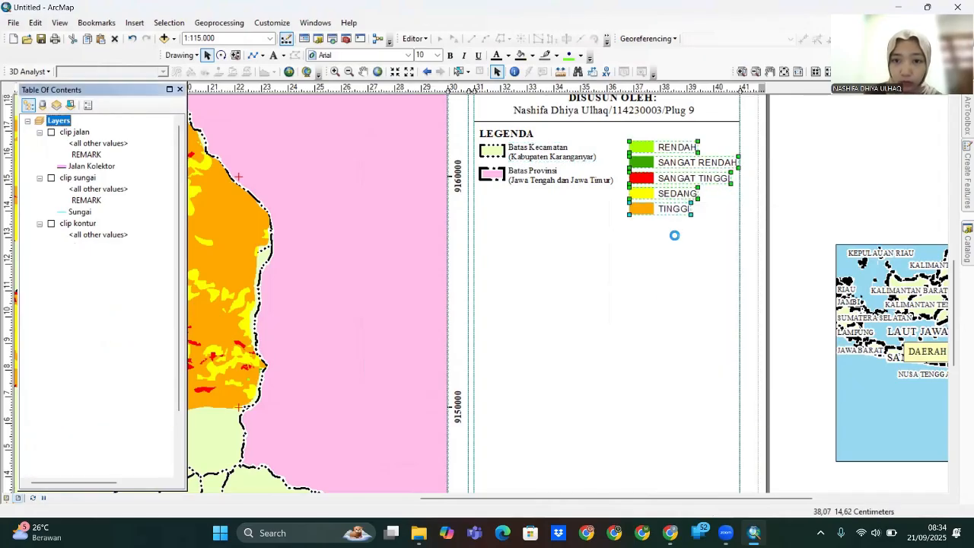
double_click(677, 147)
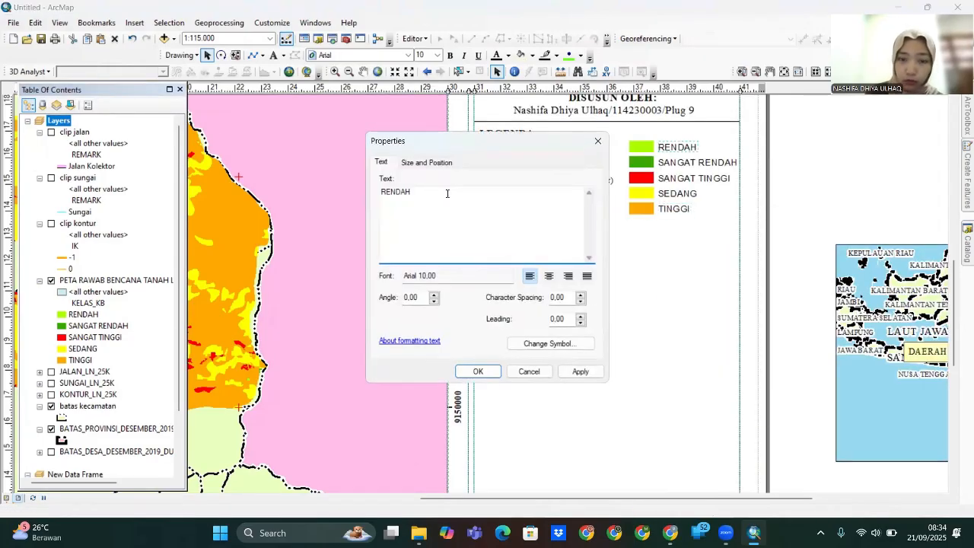
text(Rendah)
click(580, 344)
click(648, 184)
text(ti)
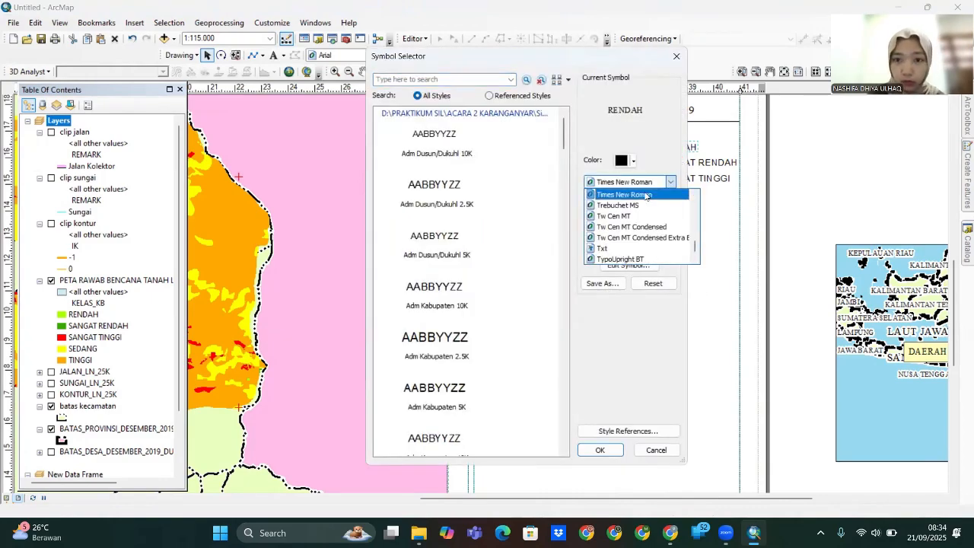
click(646, 195)
click(607, 447)
key(Return)
- Relabel SANGAT RENDAH as 'Sangat Rendah' in Times New Roman
double_click(692, 162)
key(BackSpace)
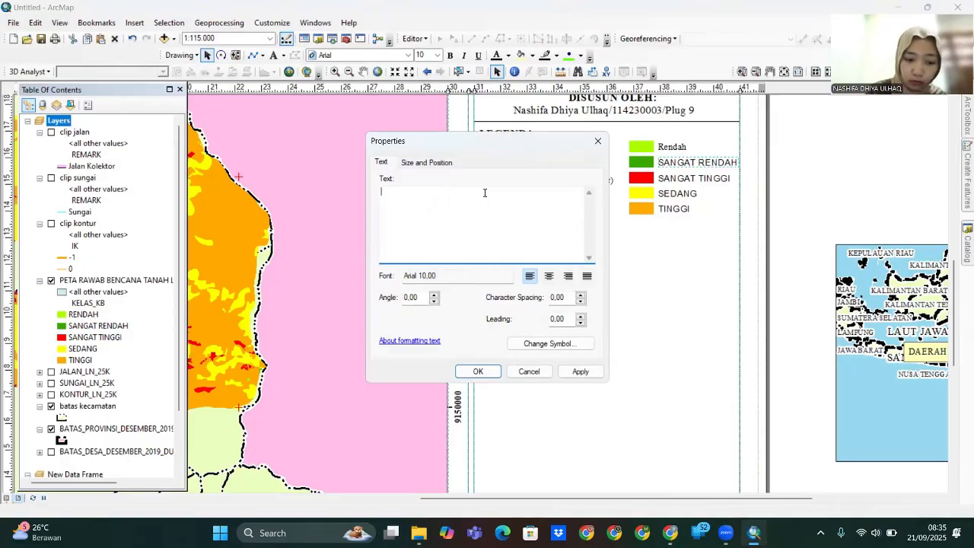
click(576, 348)
click(643, 182)
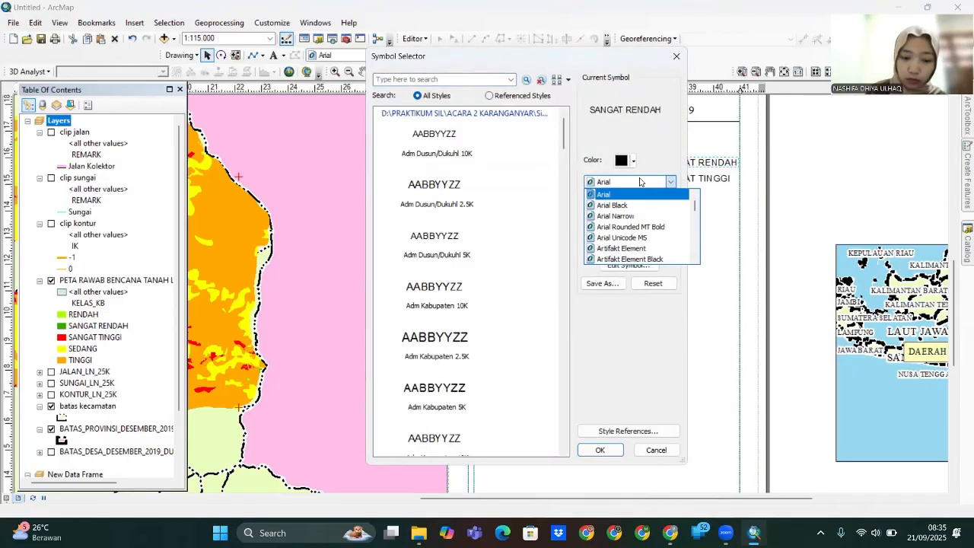
text(ti)
click(643, 195)
click(608, 449)
click(589, 373)
key(Return)
- Relabel SANGAT TINGGI as 'Sangat Tinggi' in Times New Roman
double_click(692, 178)
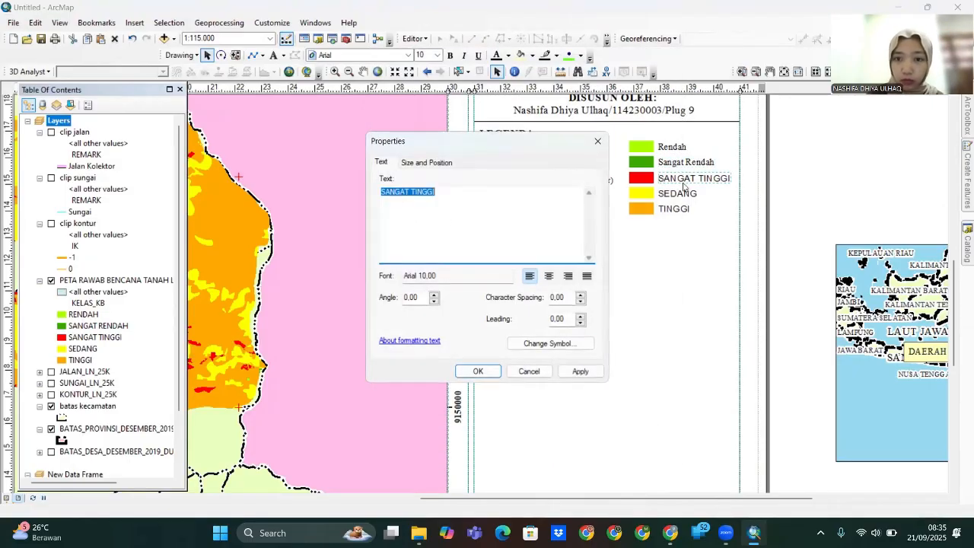
text(Sangat Tinggi)
click(548, 343)
click(643, 183)
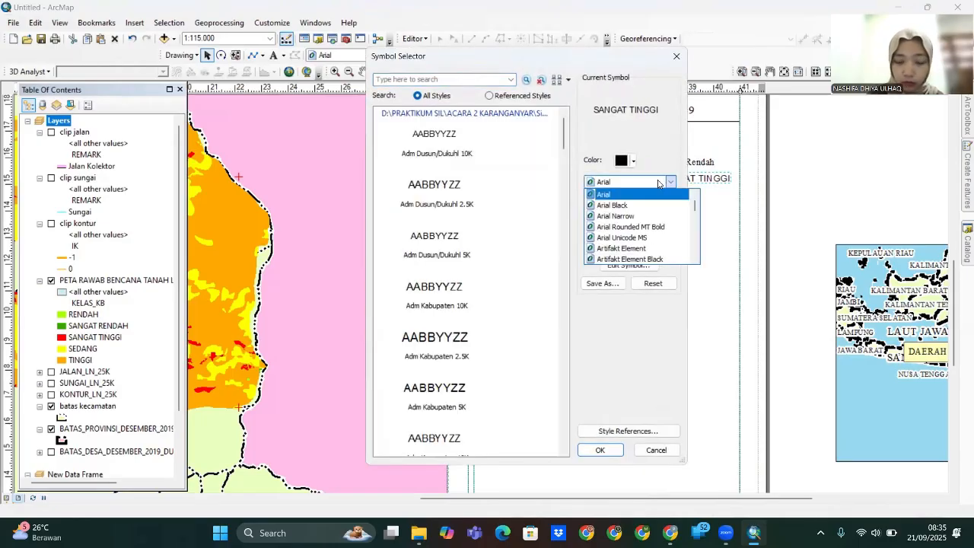
text(ti)
click(635, 194)
click(600, 450)
key(Return)
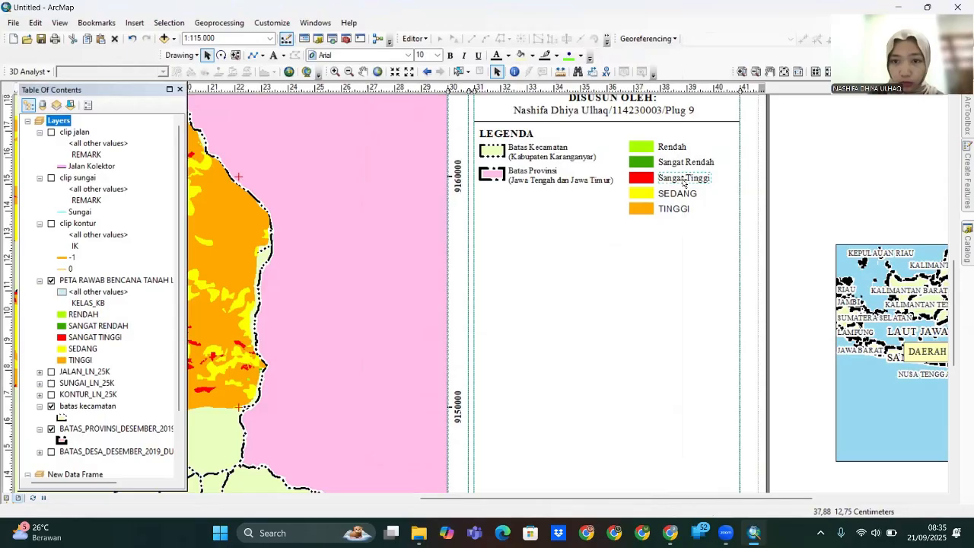
- Relabel SEDANG as 'Sedang' in Times New Roman
double_click(676, 193)
click(574, 340)
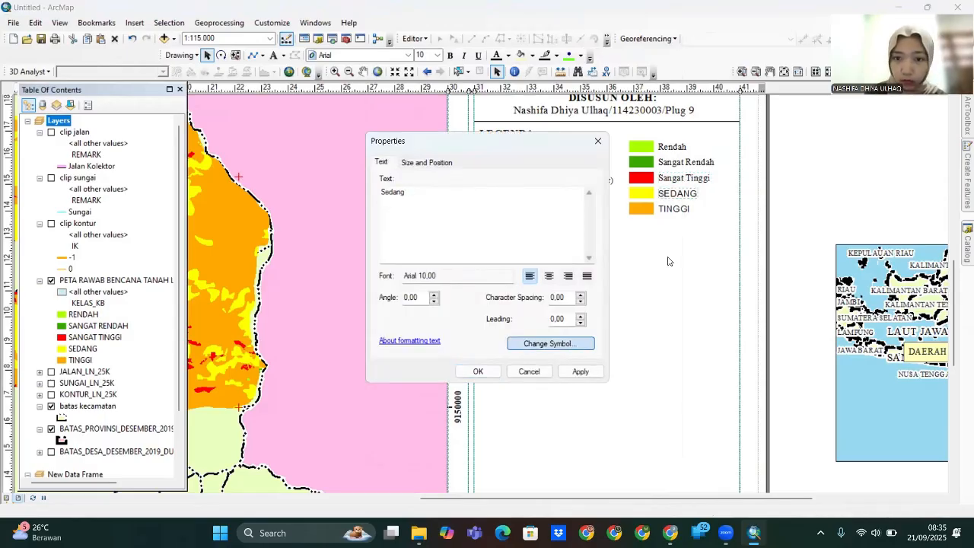
click(640, 183)
click(637, 185)
text(ti)
click(600, 450)
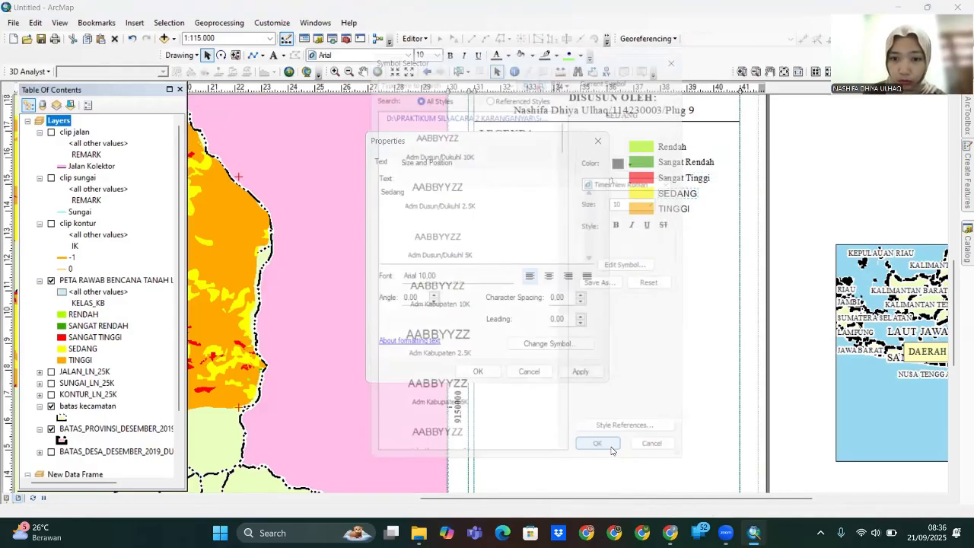
key(Return)
- Relabel TINGGI as 'Tinggi' in Times New Roman
double_click(674, 208)
text(Tinggi)
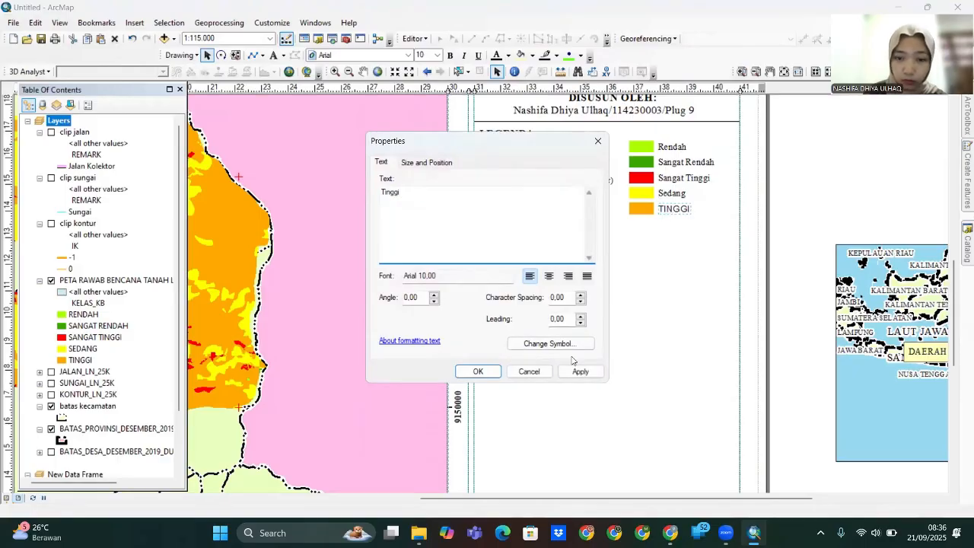
click(574, 348)
click(639, 183)
click(641, 182)
text(ti)
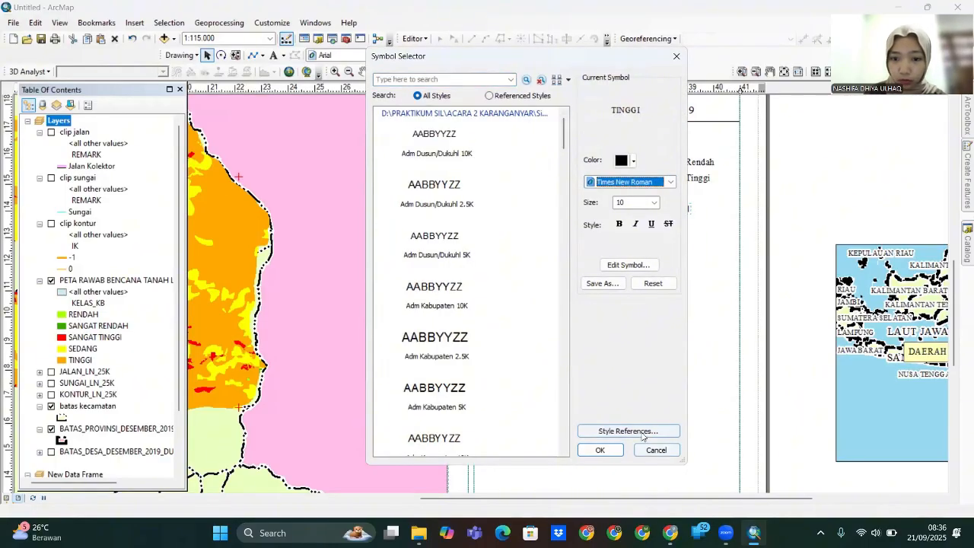
click(600, 450)
click(478, 373)
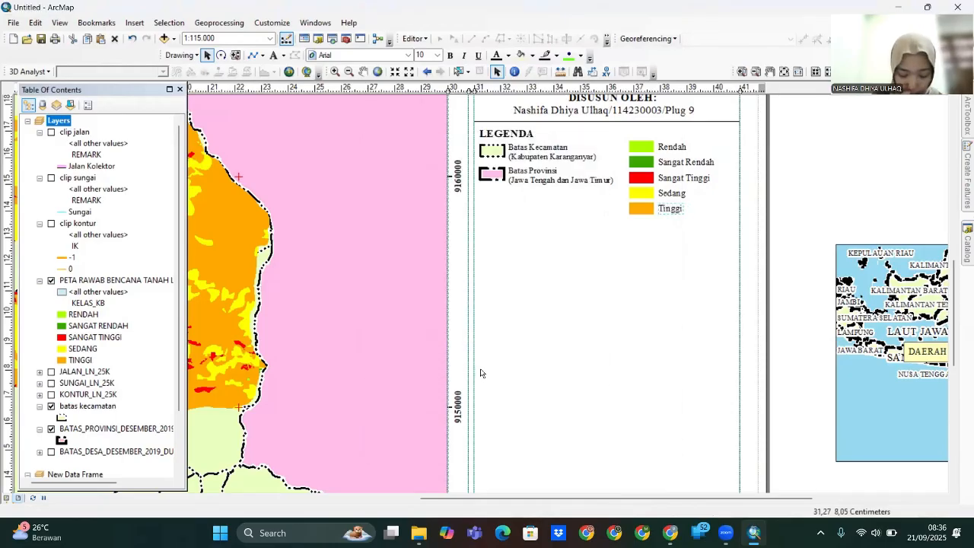
- Nudge the legend divider up and duplicate the LEGENDA heading below it
click(716, 122)
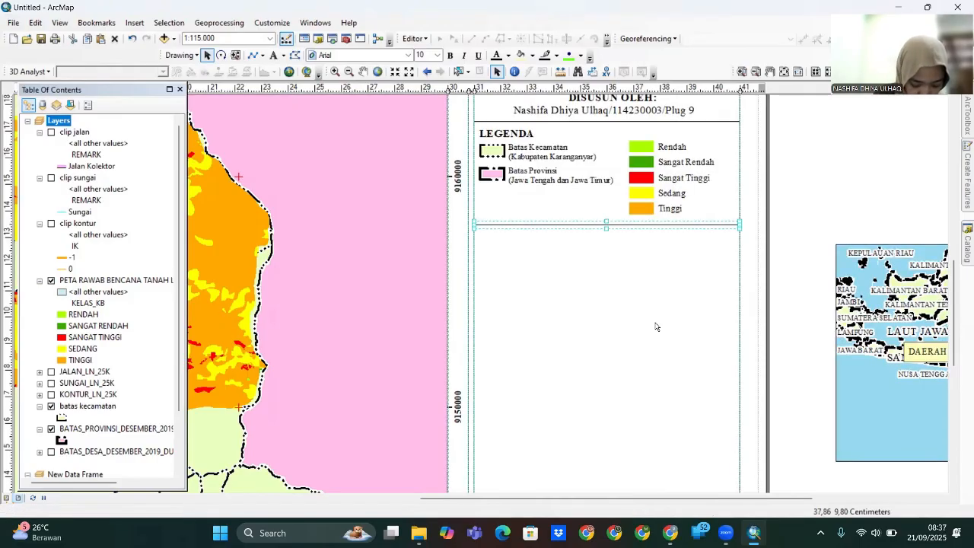
click(521, 136)
drag(594, 224, 594, 221)
click(524, 134)
key(ctrl+c)
key(ctrl+v)
drag(538, 153, 517, 237)
- Retype the duplicated heading as 'SUMBER' and position it under the legend
double_click(518, 237)
key(BackSpace)
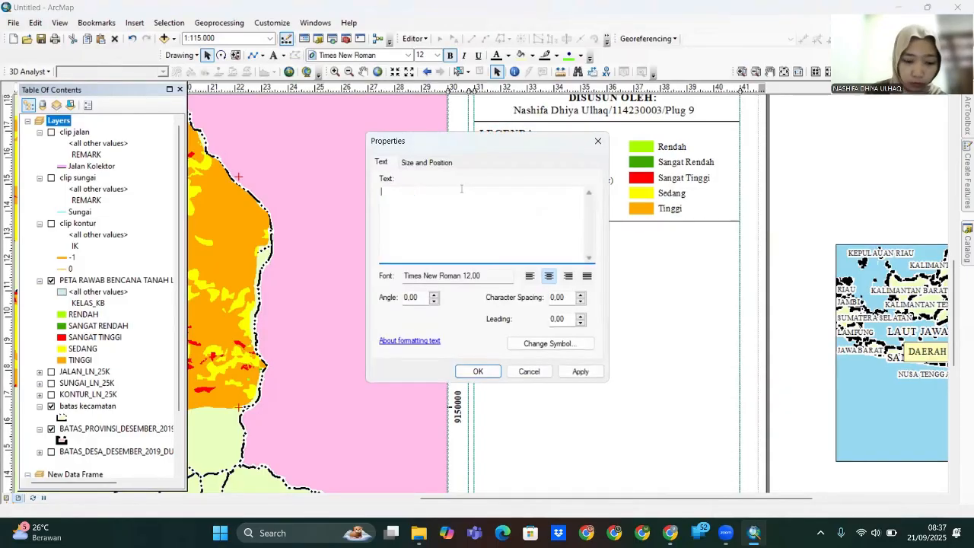
text(SUMBER)
click(477, 372)
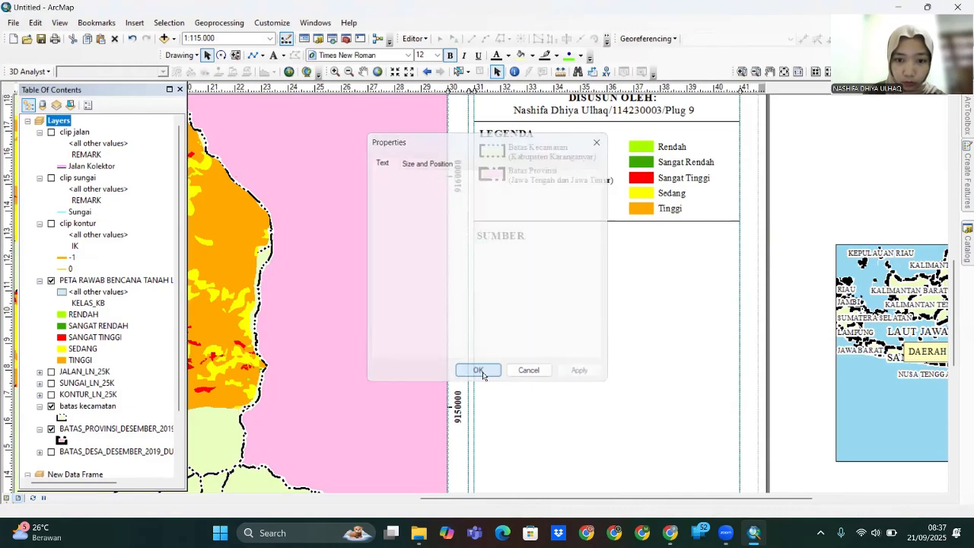
drag(502, 245, 505, 235)
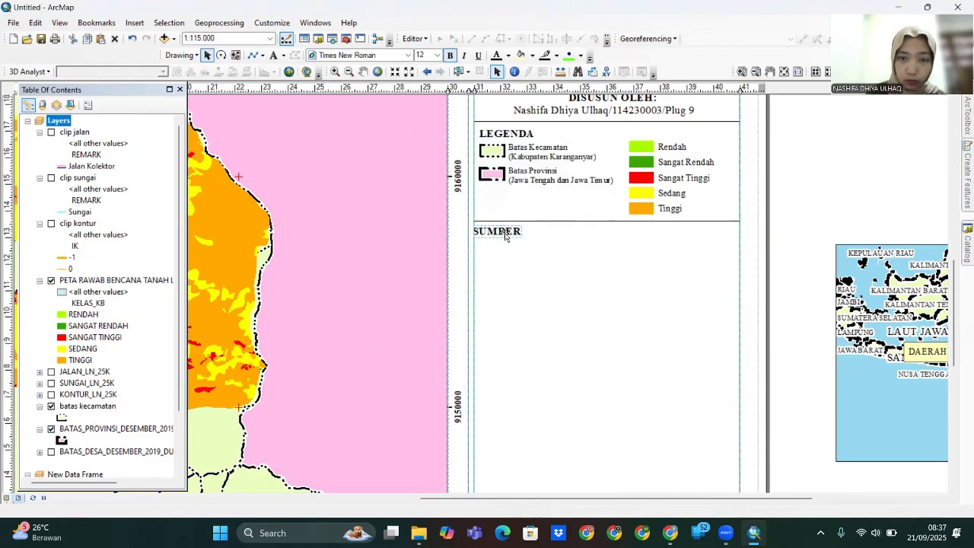
- Duplicate the author credit text, retype it as 'Analisis Studio (2025)', and place it under SUMBER
click(538, 114)
key(ctrl+c)
key(ctrl+v)
drag(577, 125, 548, 282)
double_click(556, 283)
key(BackSpace)
text(Analis)
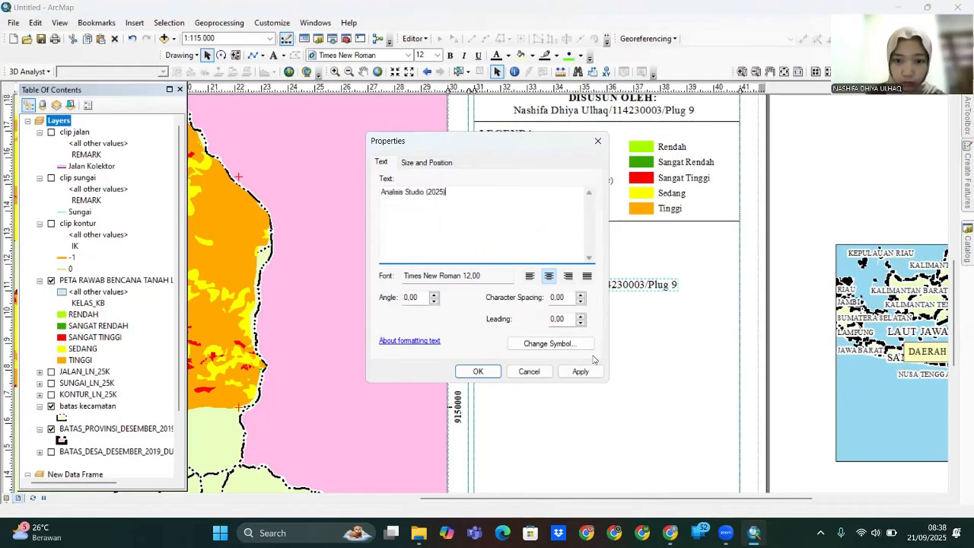
click(478, 372)
drag(598, 286, 579, 258)
- Copy and paste the divider line to close off the SUMBER section
click(558, 221)
key(ctrl+c)
key(ctrl+v)
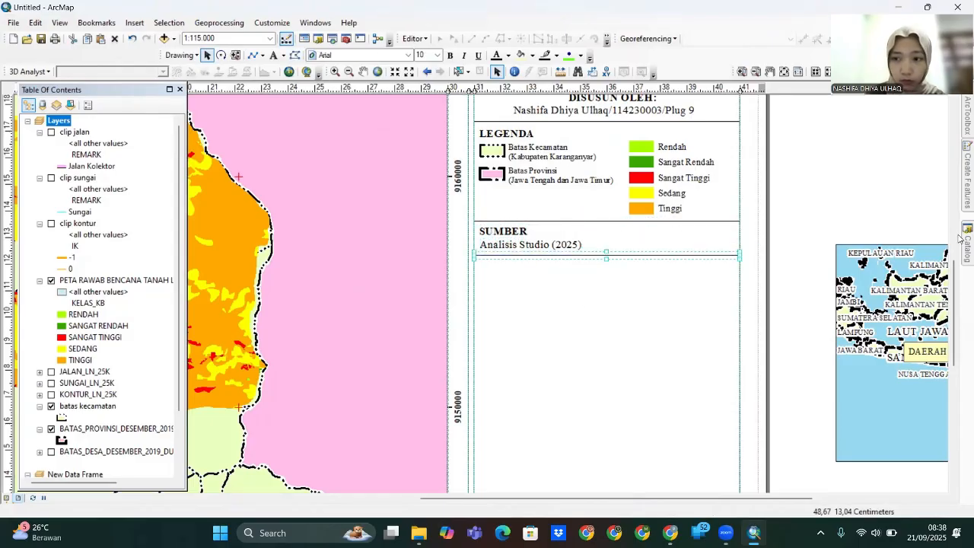
scroll(779, 335, up, 5)
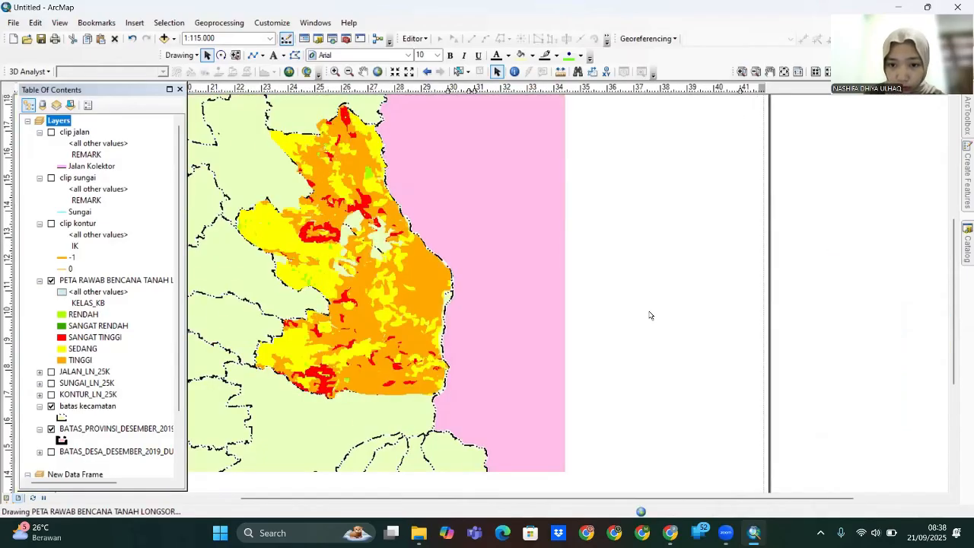
- Duplicate the SUMBER heading as a SISTEM KOORDINAT heading below the source block
drag(735, 327, 726, 299)
click(599, 254)
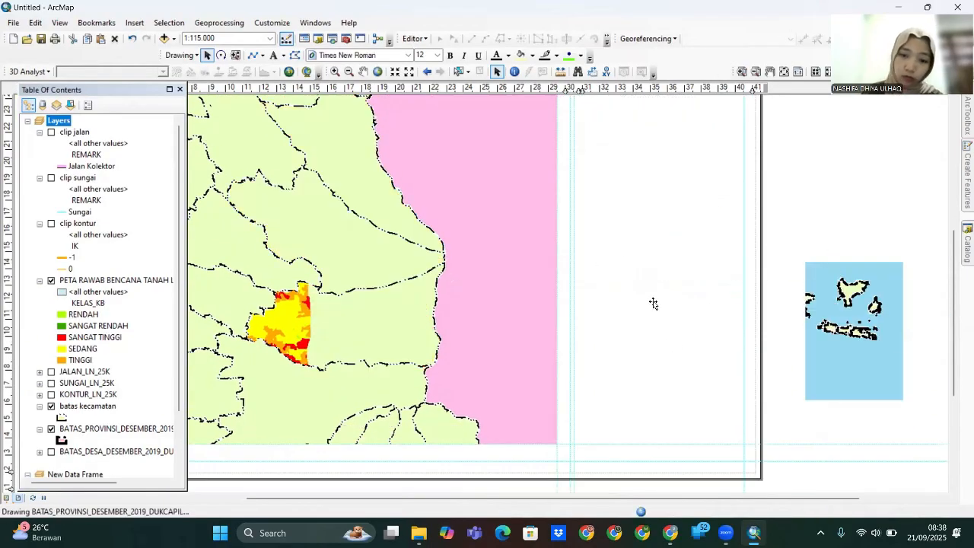
click(604, 256)
key(ctrl+c)
key(ctrl+v)
drag(613, 264, 600, 280)
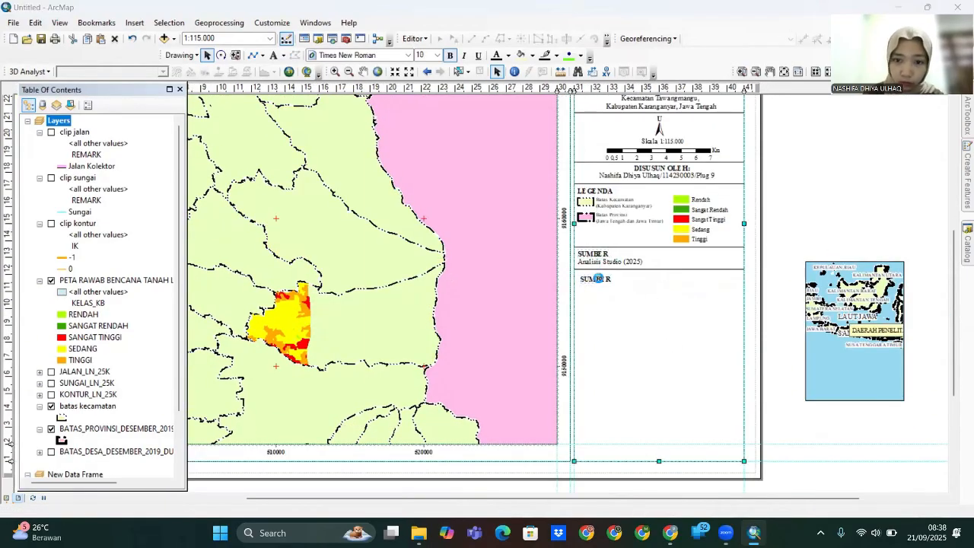
double_click(599, 279)
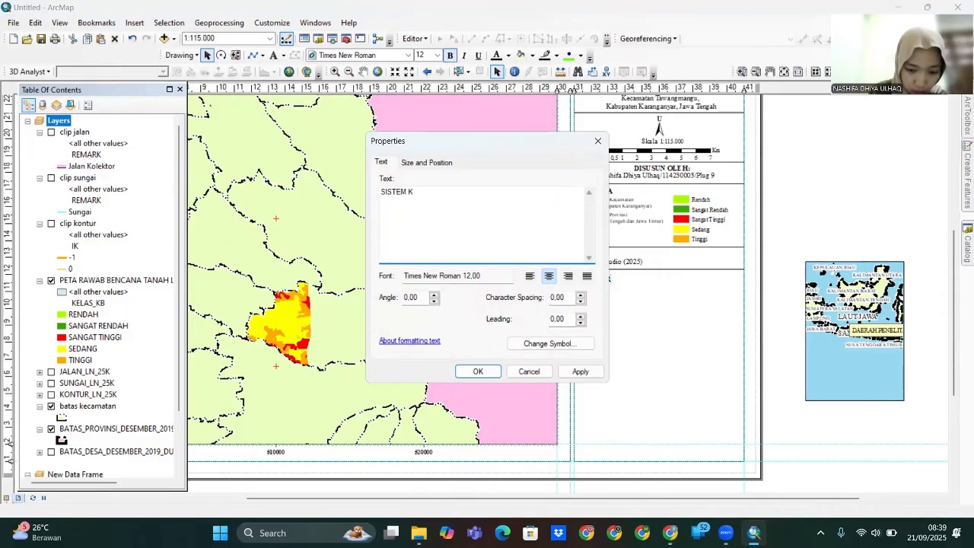
click(478, 372)
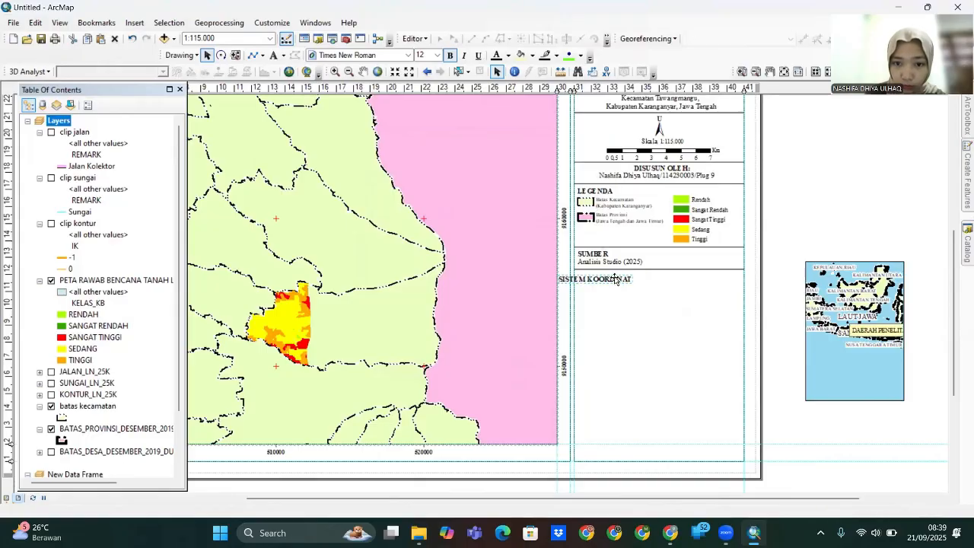
drag(601, 279, 617, 274)
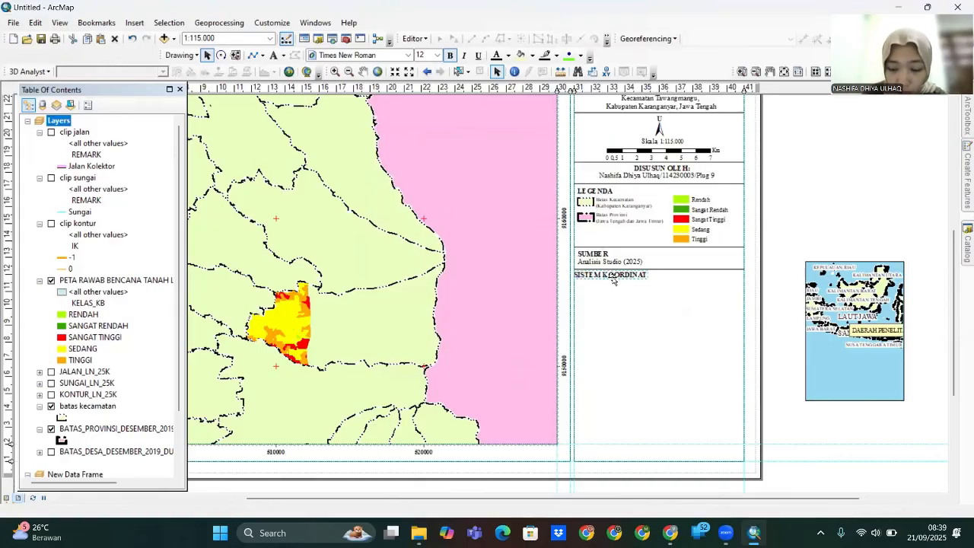
click(583, 310)
- Left-align the SISTEM KOORDINAT, SUMBER and Analisis Studio (2025) texts with the other headings
scroll(603, 315, up, 2)
click(596, 230)
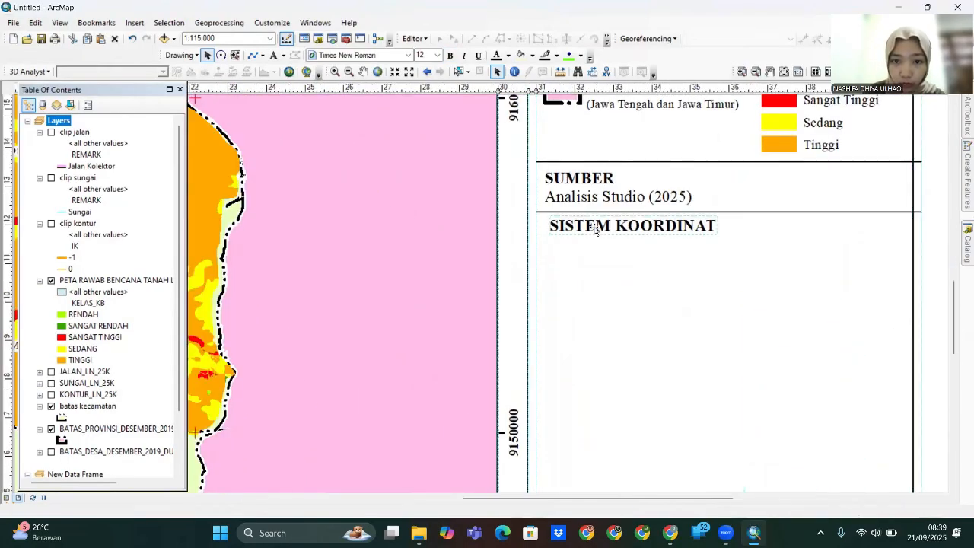
mouse_move(596, 230)
mouse_down()
mouse_move(579, 230)
mouse_move(602, 228)
mouse_up()
click(588, 231)
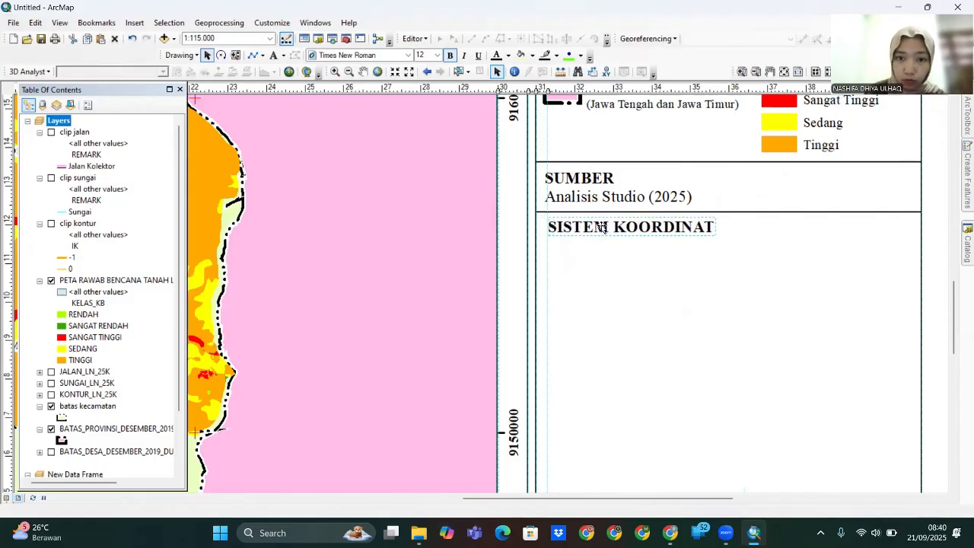
drag(560, 182, 561, 182)
drag(570, 200, 573, 199)
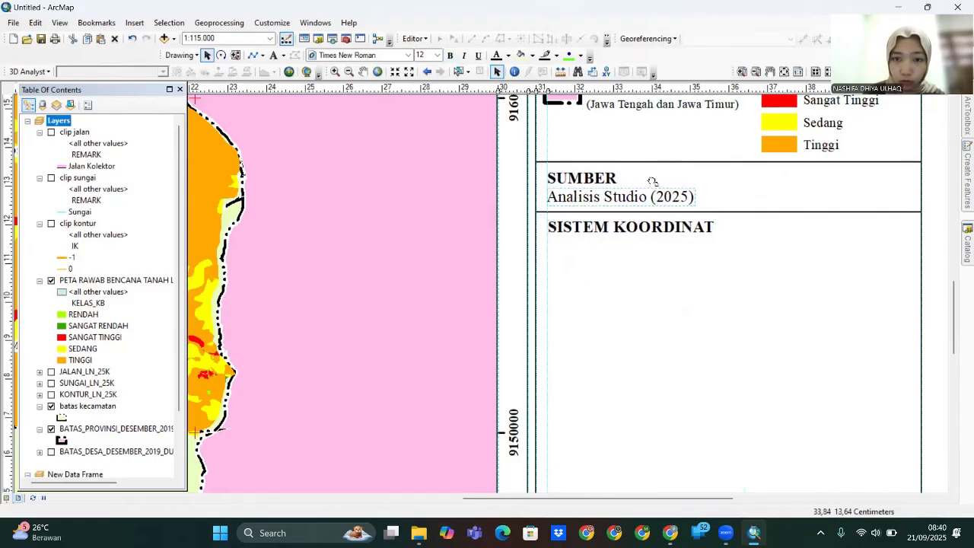
scroll(652, 181, up, 5)
click(553, 220)
click(552, 252)
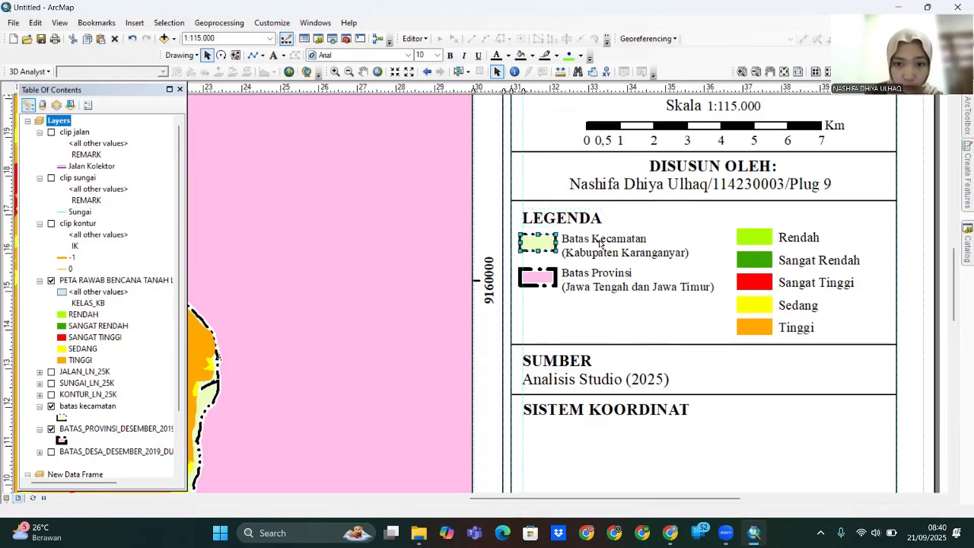
- Add a copy of the source text reading WGS 1984 UTM Zone 49S under SISTEM KOORDINAT
scroll(609, 263, down, 3)
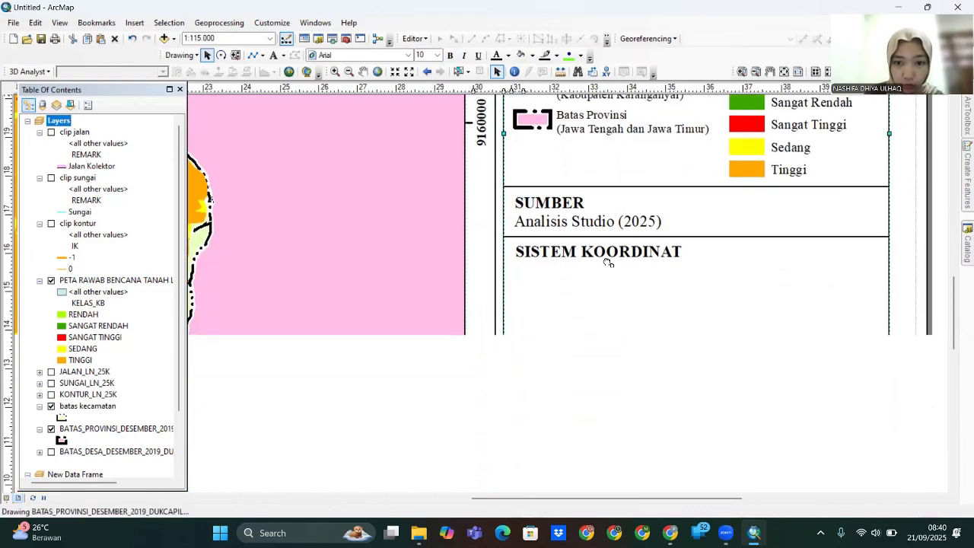
click(605, 229)
key(ctrl+c)
key(ctrl+v)
drag(604, 229, 630, 295)
double_click(630, 293)
key(BackSpace)
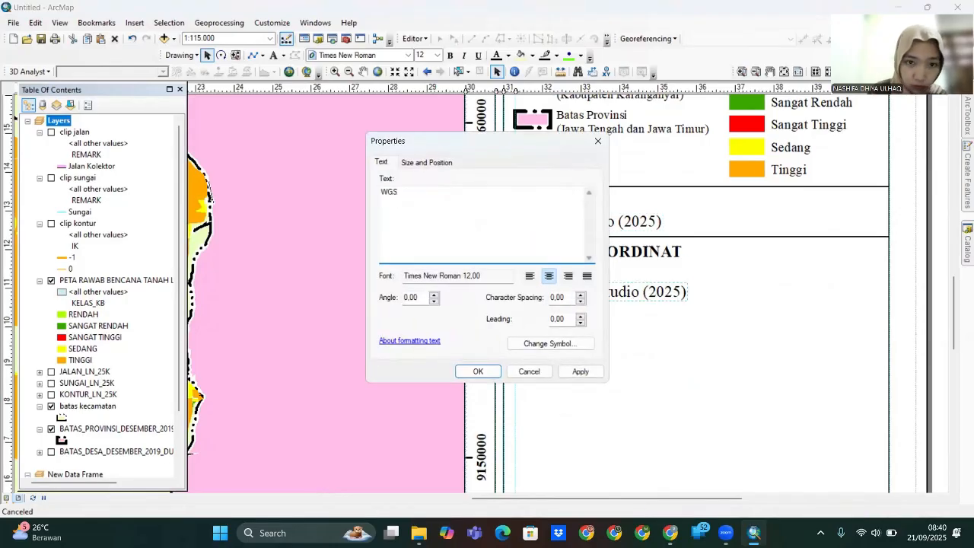
text(WGS 1984 UTM )
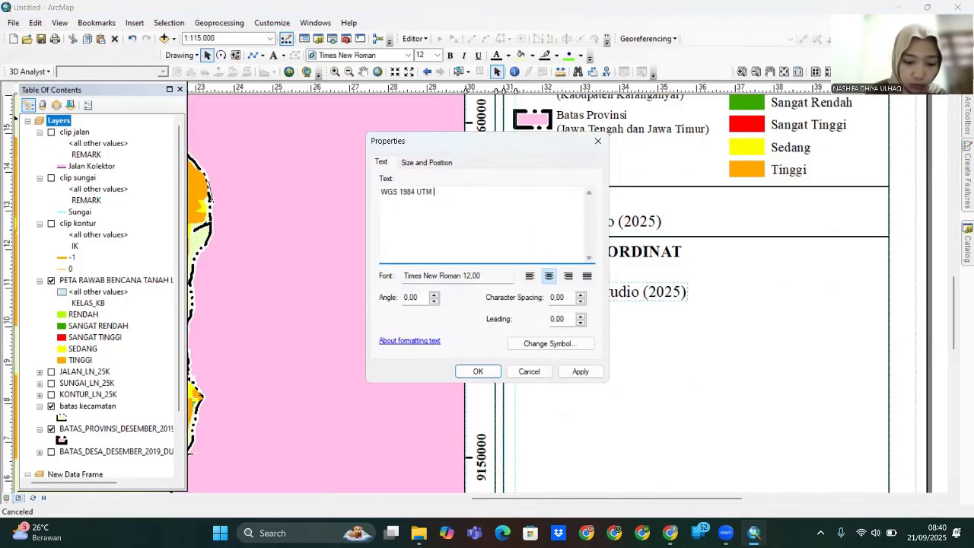
text(Zone 49S)
click(490, 373)
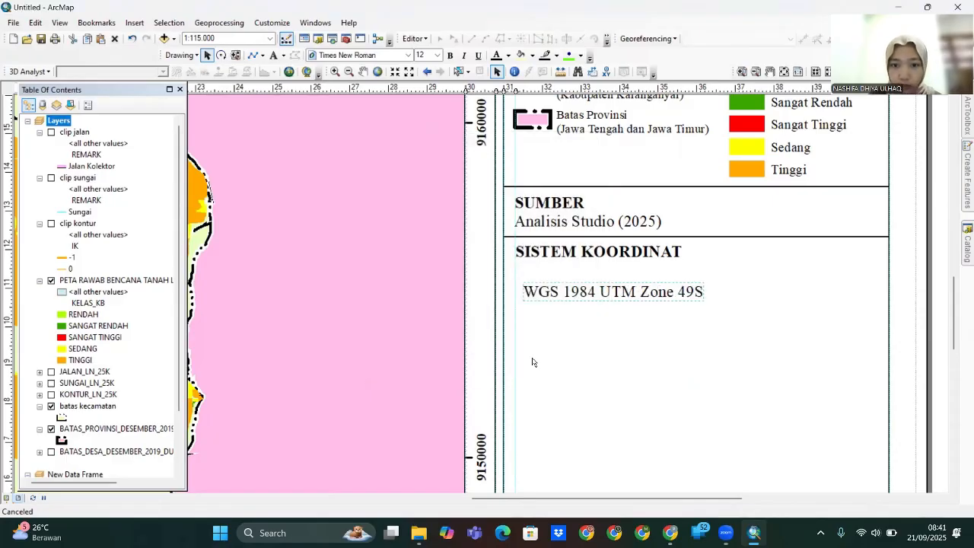
drag(588, 294, 583, 276)
- Duplicate the divider line and place it below the coordinate system text
click(731, 236)
key(ctrl+c)
key(ctrl+v)
double_click(747, 260)
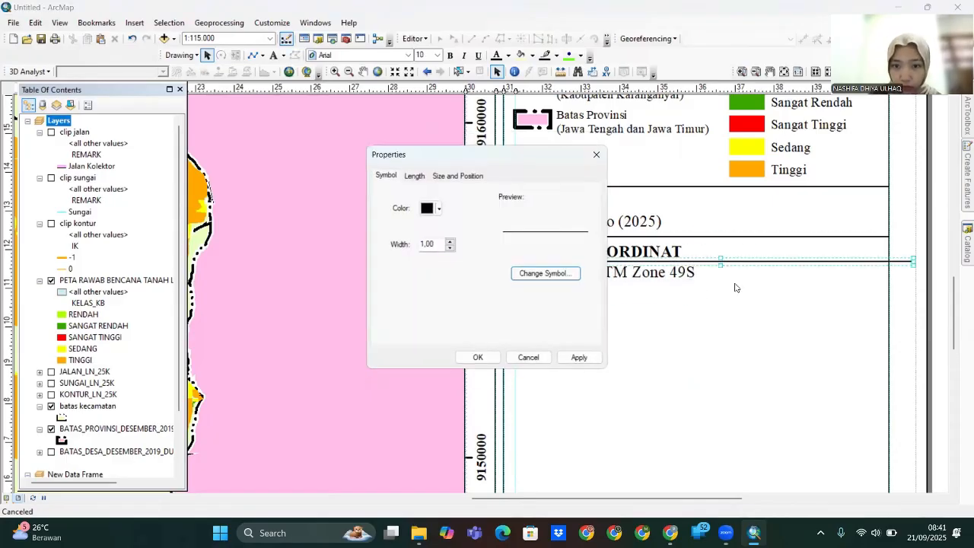
drag(711, 261, 685, 288)
- Add an INSET heading below the new divider line, copied from SISTEM KOORDINAT
click(631, 251)
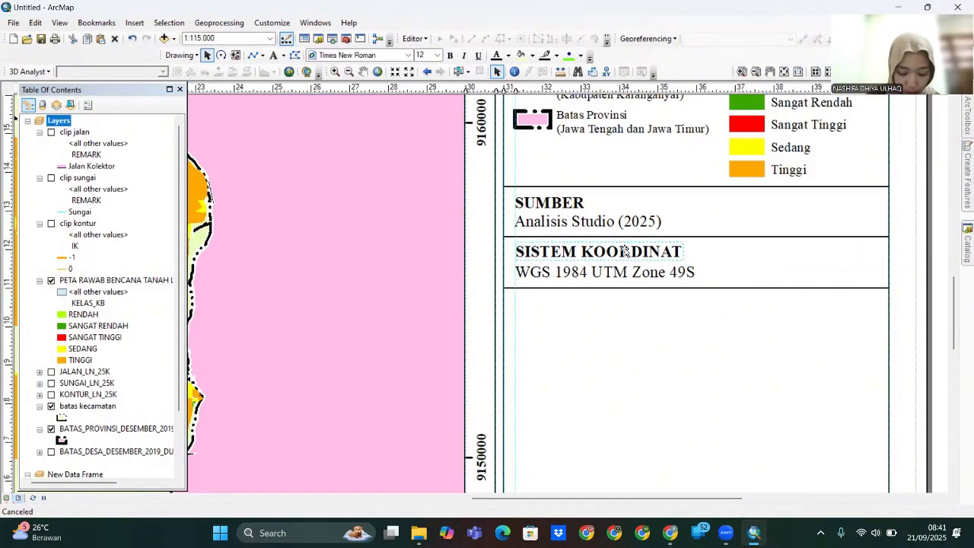
key(ctrl+c)
key(ctrl+v)
double_click(604, 305)
drag(628, 276, 551, 311)
key(Caps_Lock)
text(INSET)
click(584, 373)
click(479, 372)
- Move the Indonesia inset map frame under the INSET heading
scroll(596, 372, up, 2)
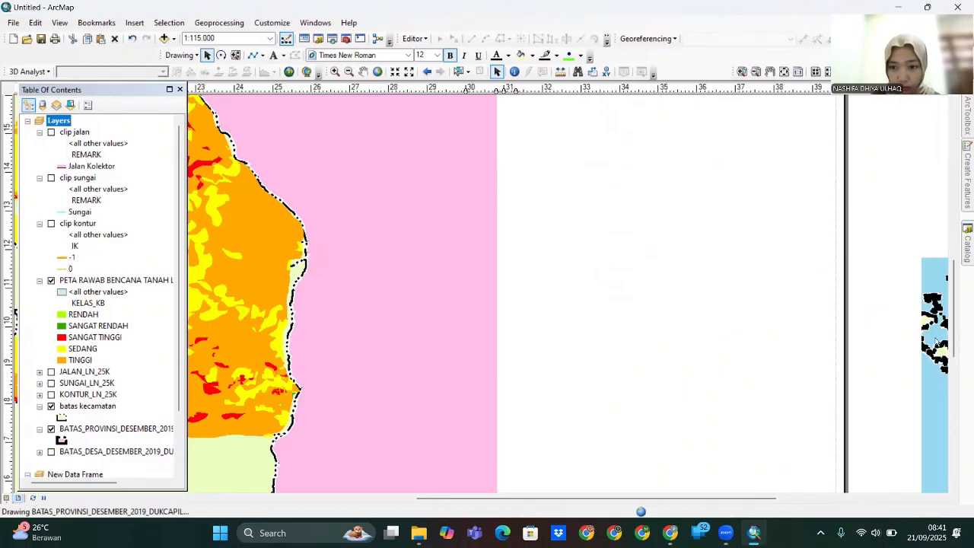
click(928, 341)
drag(927, 341, 637, 399)
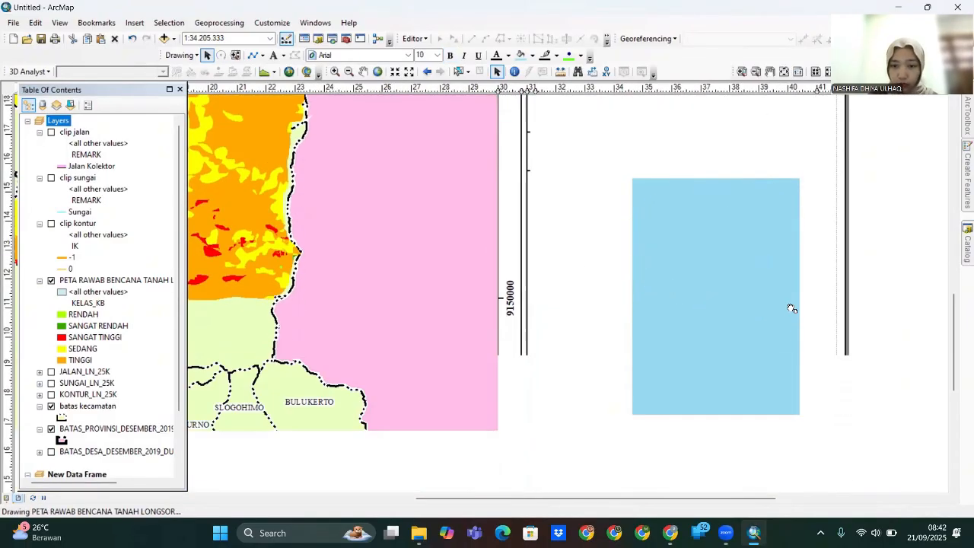
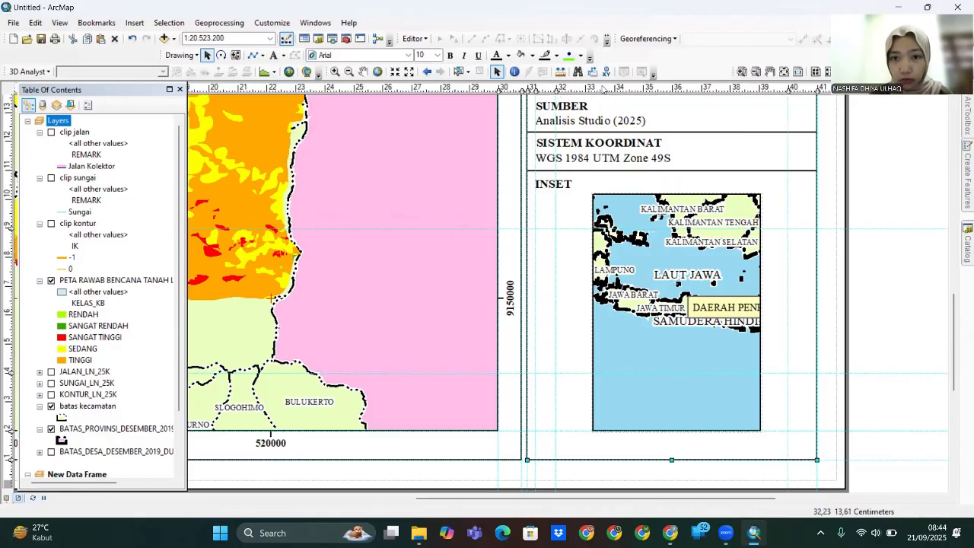
- Move the inset map within the INSET panel and resize it wider and shorter
drag(669, 275, 632, 310)
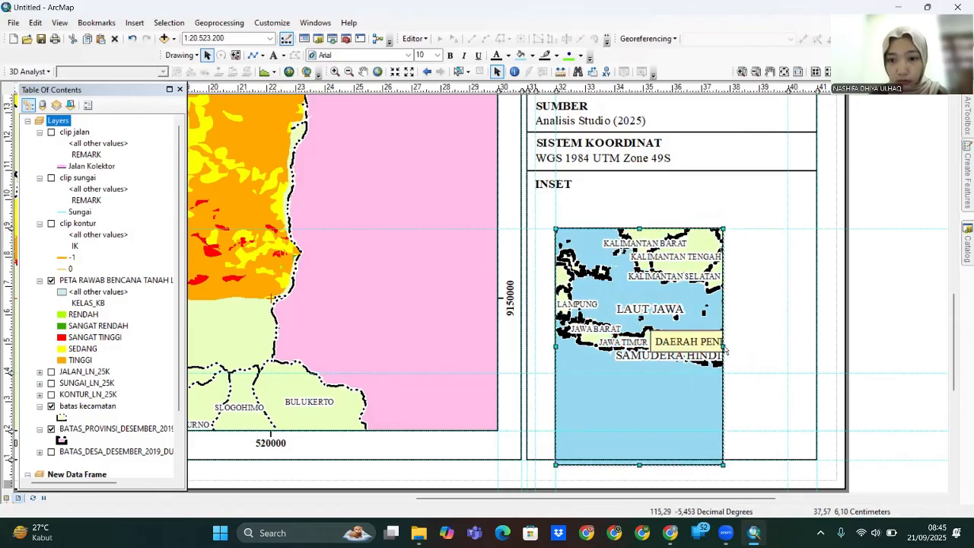
mouse_move(717, 346)
mouse_down()
mouse_move(764, 348)
mouse_move(724, 349)
mouse_up()
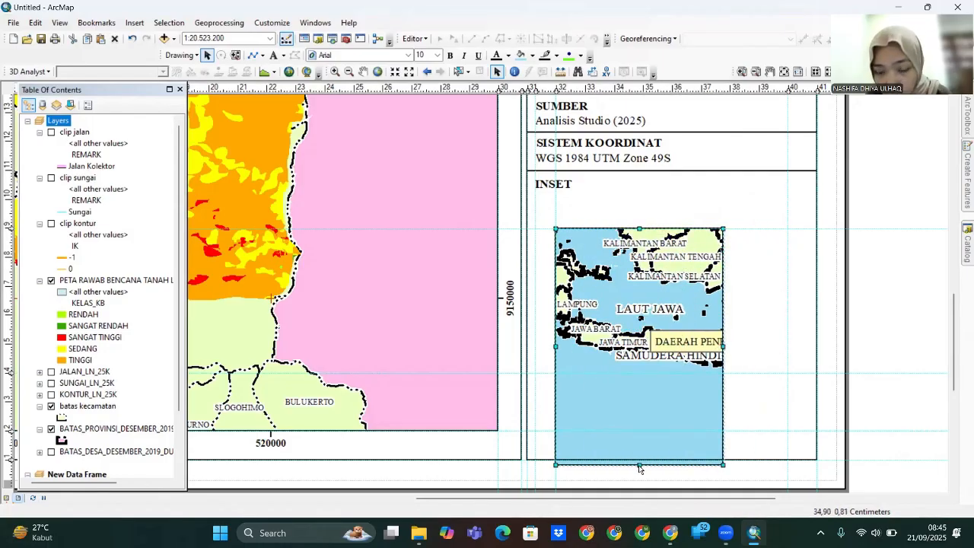
drag(639, 468, 640, 431)
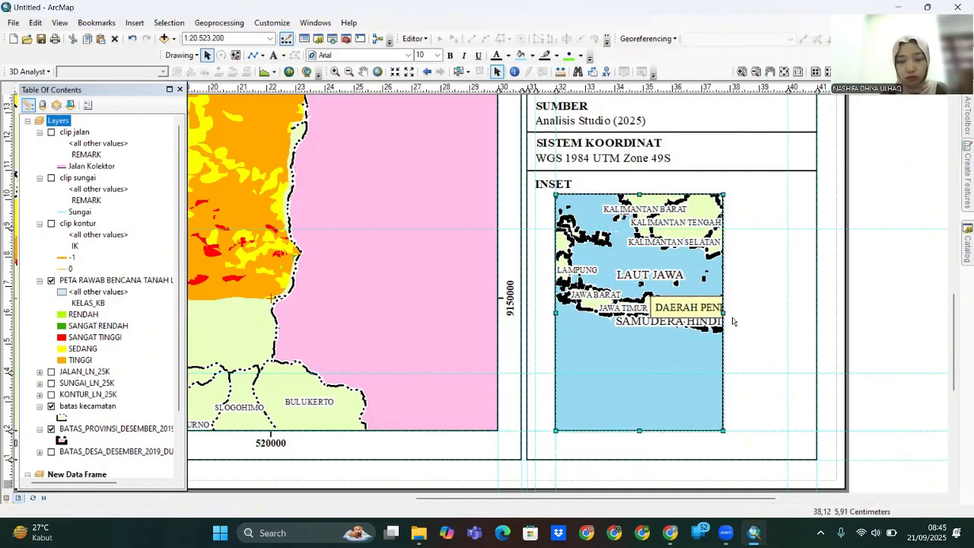
drag(725, 314, 788, 314)
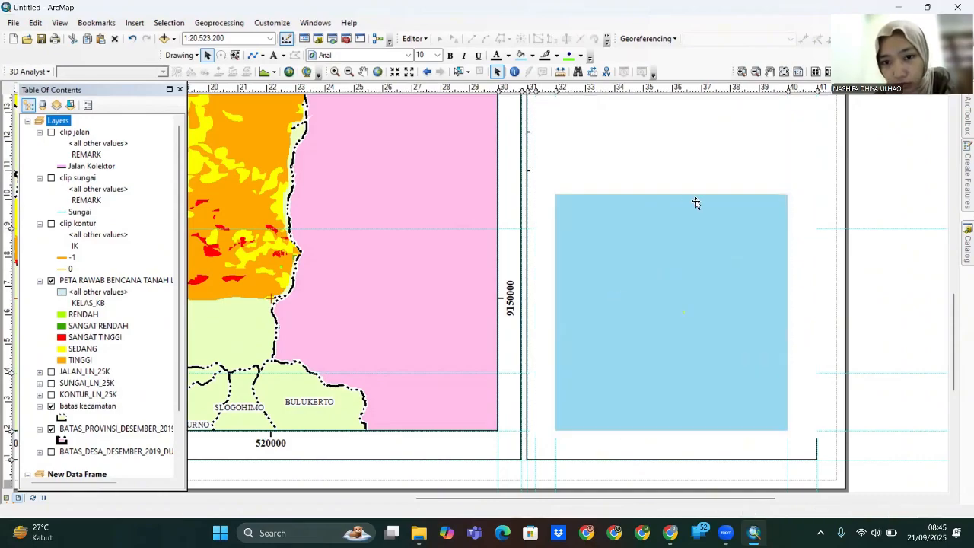
drag(672, 195, 672, 229)
drag(672, 431, 673, 373)
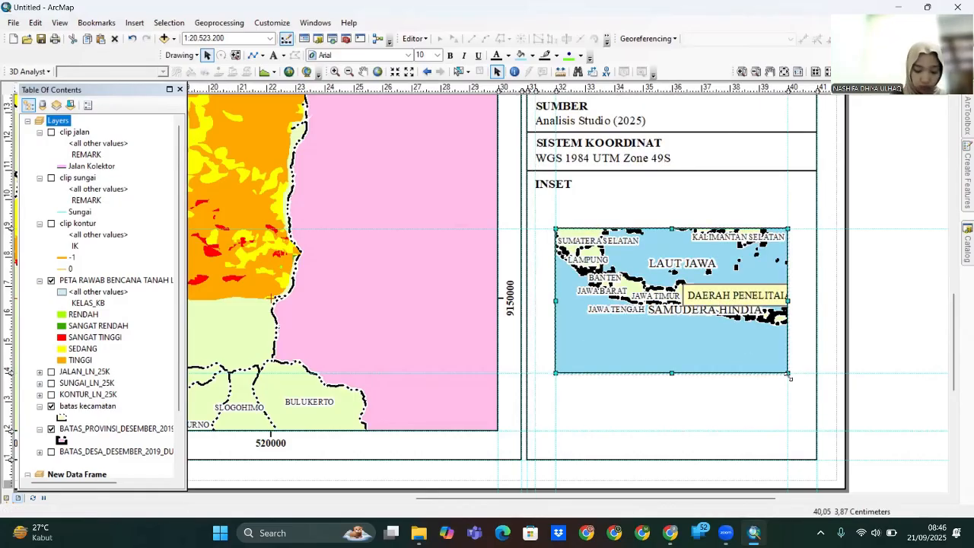
- Set the inset scale to 1:15.000.000 so the frame shows Java
click(673, 415)
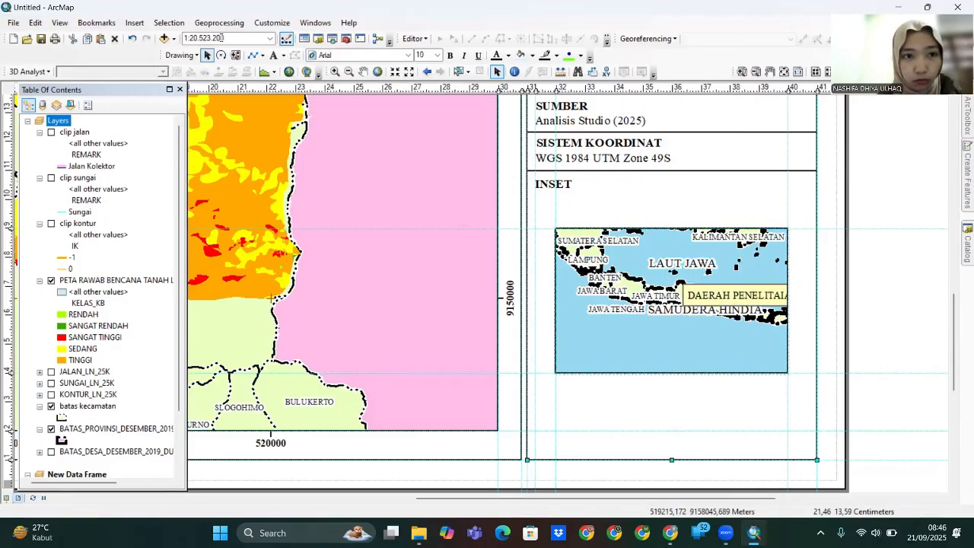
text(000)
key(Return)
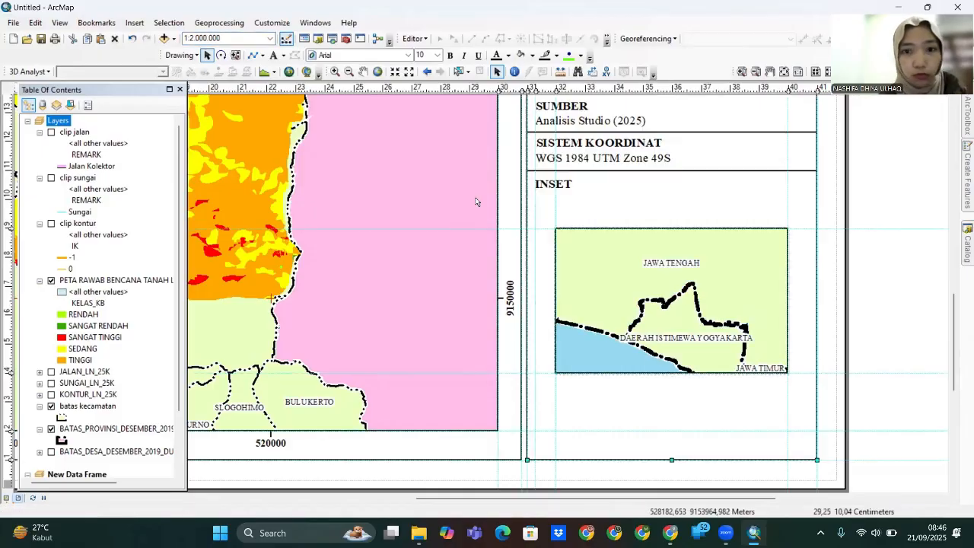
drag(223, 39, 193, 40)
text(150.000)
key(Return)
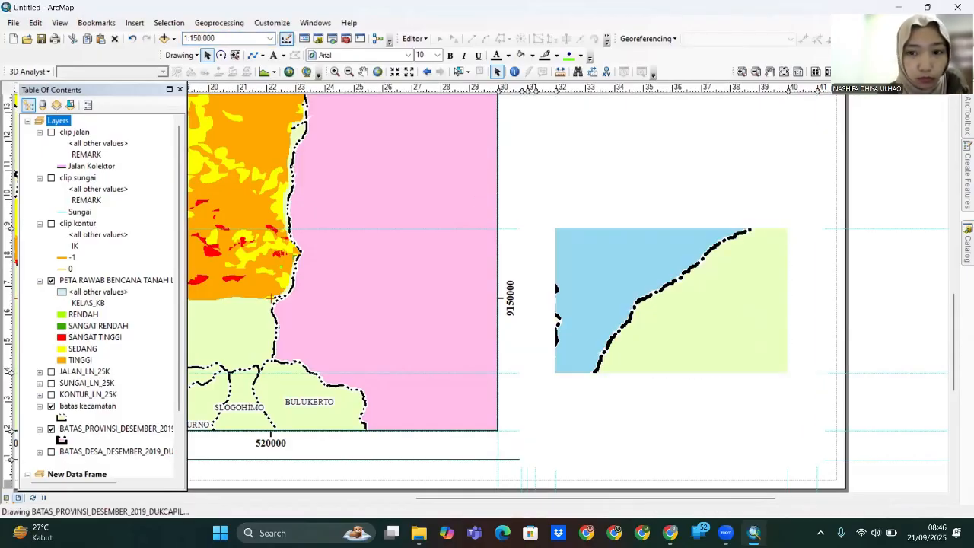
click(223, 39)
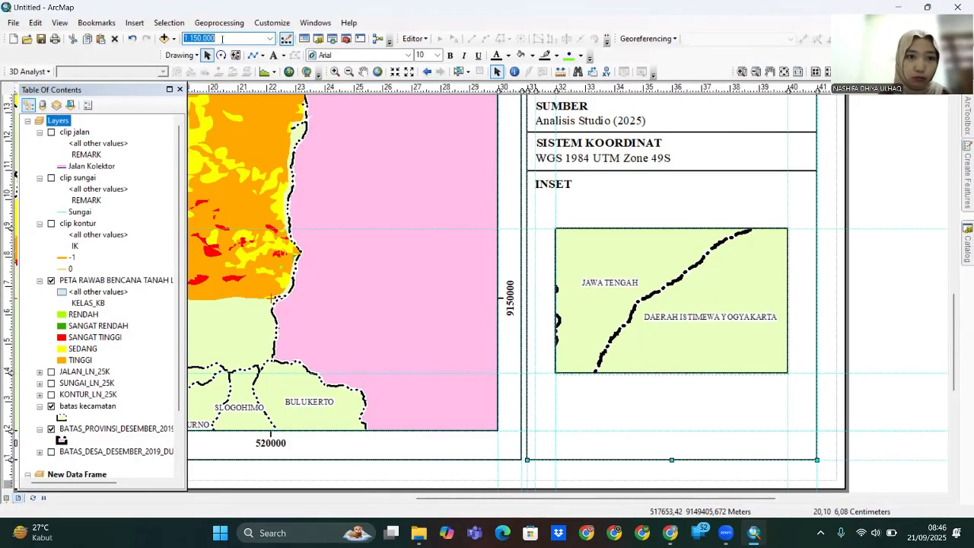
text(00)
key(Return)
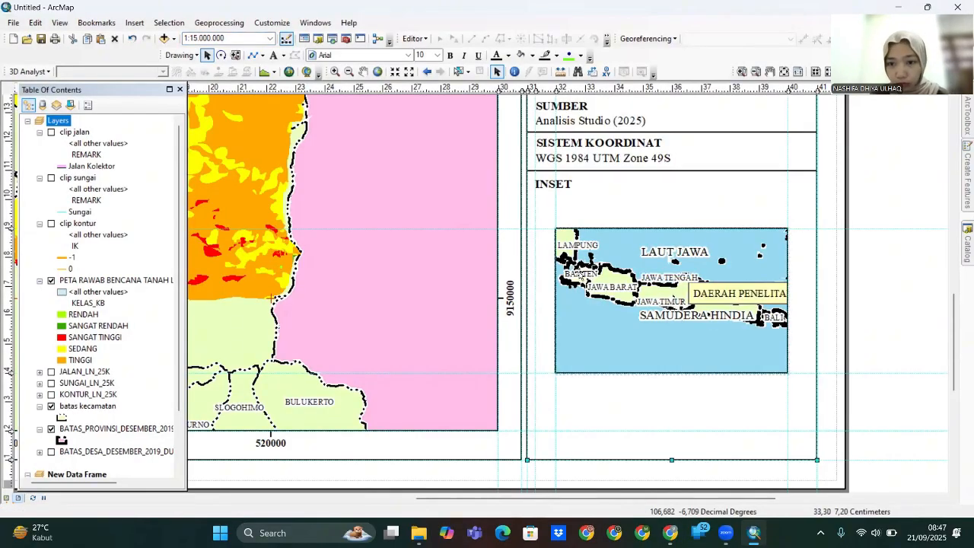
- Check the inset frame's size and position in its properties without changing anything
right_click(659, 302)
click(666, 294)
click(455, 175)
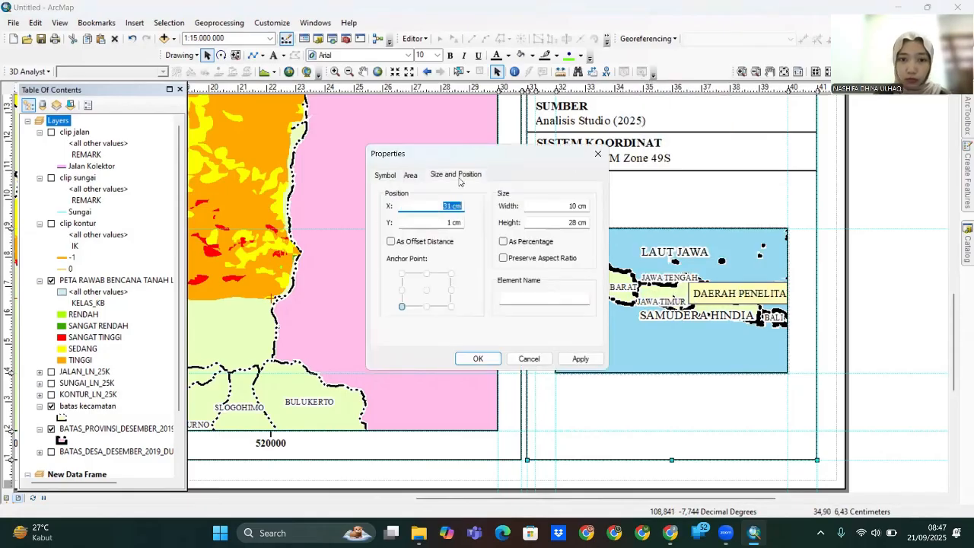
click(447, 177)
click(528, 358)
- Review the province boundary and hazard layer properties, then open the inset's Data Frame Properties
drag(182, 358, 182, 414)
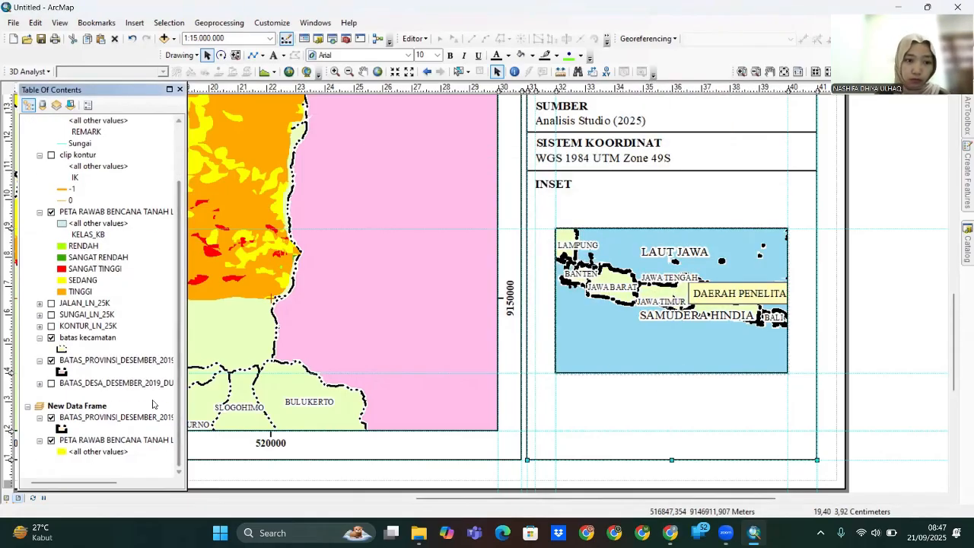
right_click(113, 420)
click(145, 412)
click(607, 423)
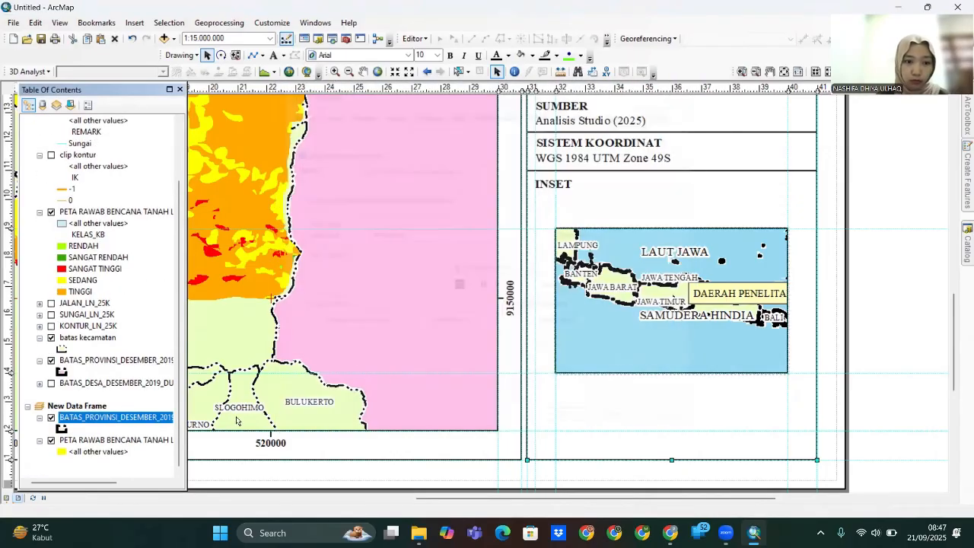
right_click(137, 440)
click(172, 430)
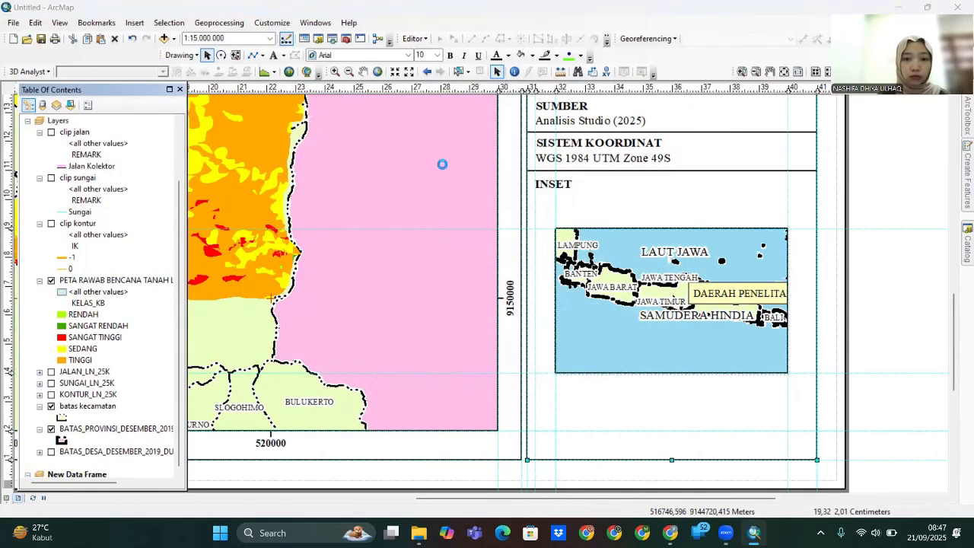
click(687, 90)
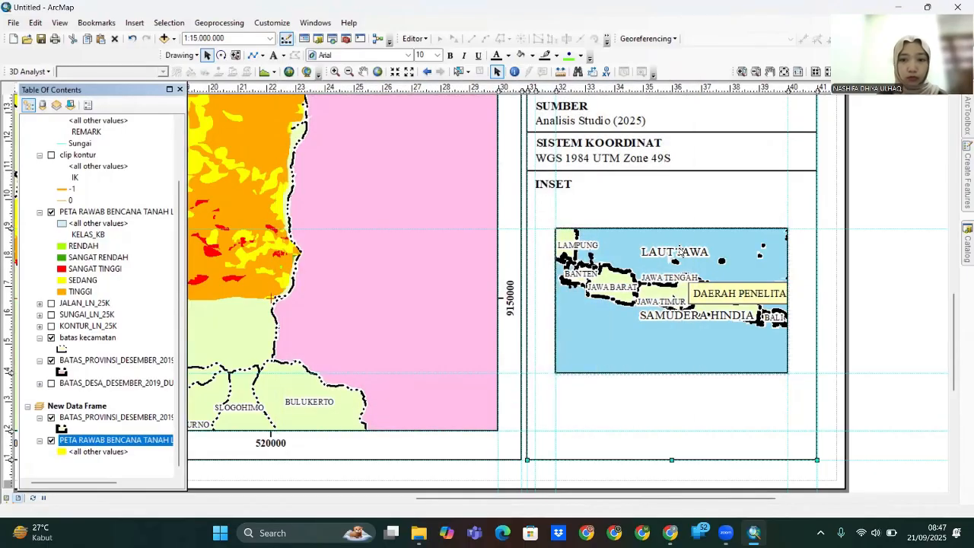
right_click(679, 249)
click(743, 466)
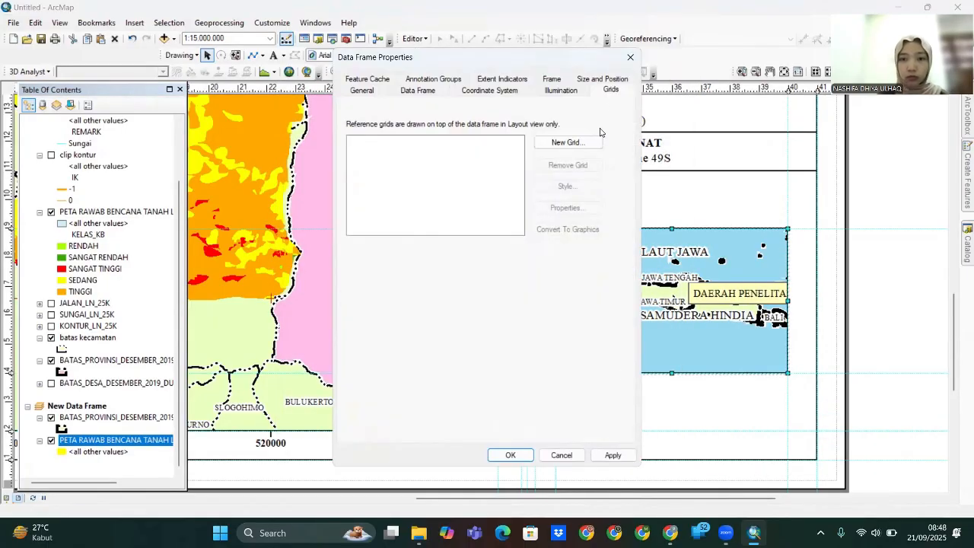
- Create a new measured grid on the inset with red cross tick marks and labels
click(576, 139)
click(572, 372)
click(484, 200)
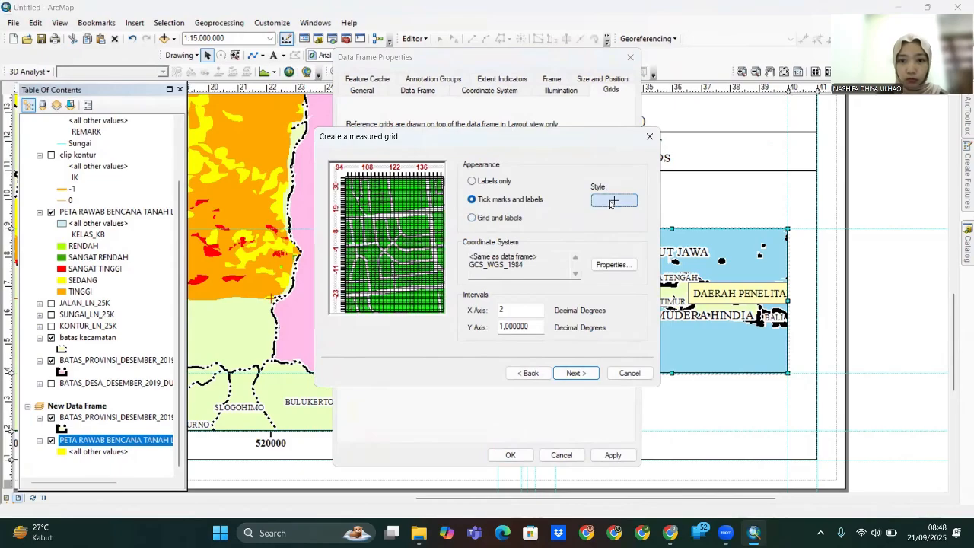
click(613, 201)
click(639, 161)
click(643, 218)
click(626, 229)
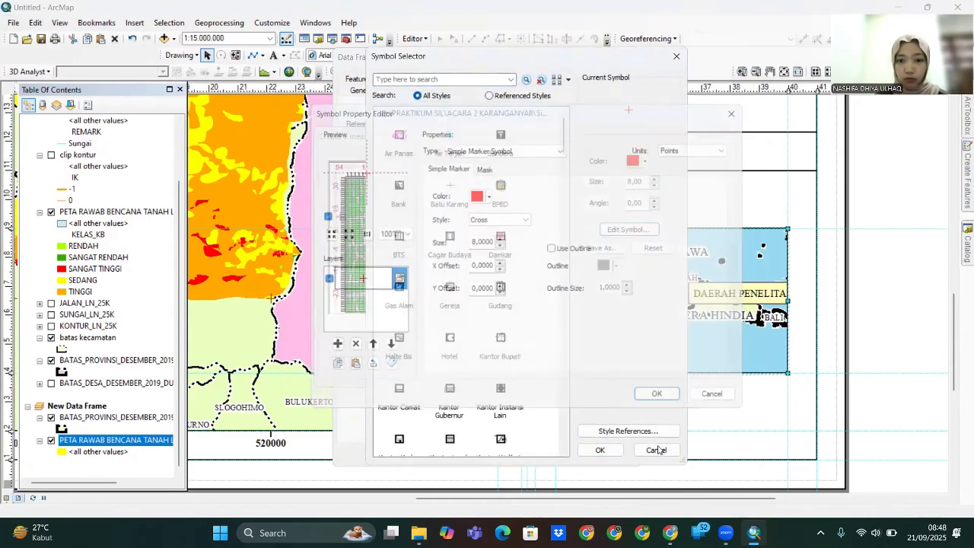
click(647, 385)
click(600, 450)
click(576, 373)
click(576, 373)
click(576, 374)
- Set the grid labels to Times New Roman and apply the labelled grid to the inset
click(567, 207)
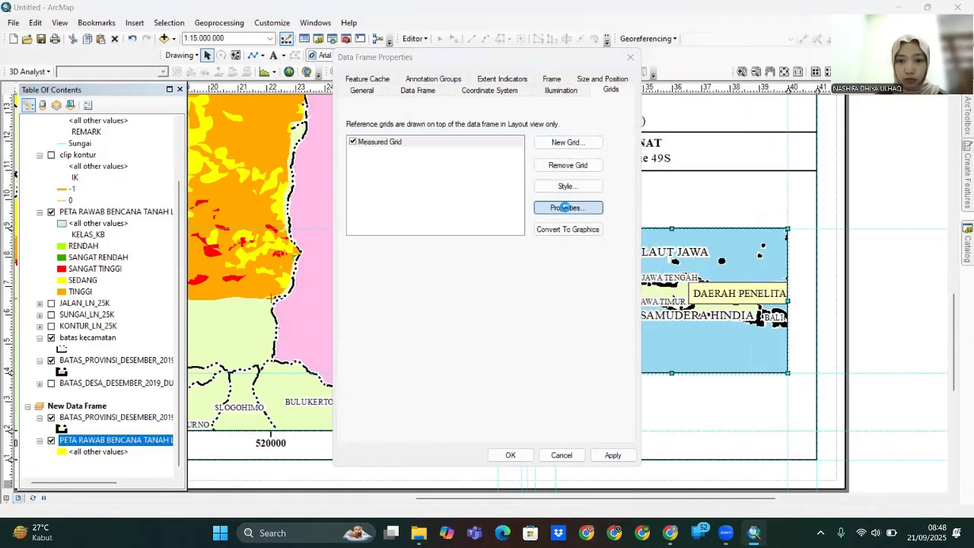
click(510, 225)
text(times)
key(Return)
click(448, 290)
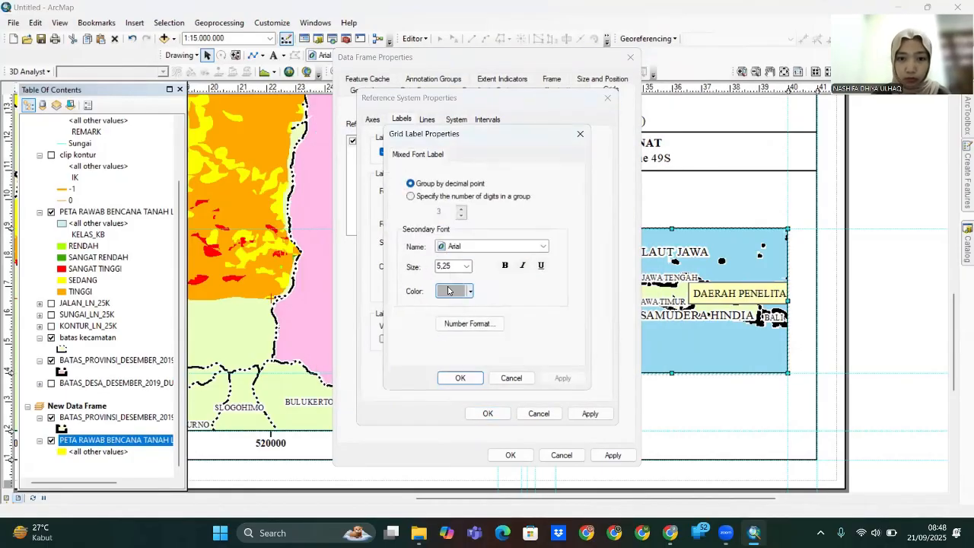
click(488, 250)
click(460, 325)
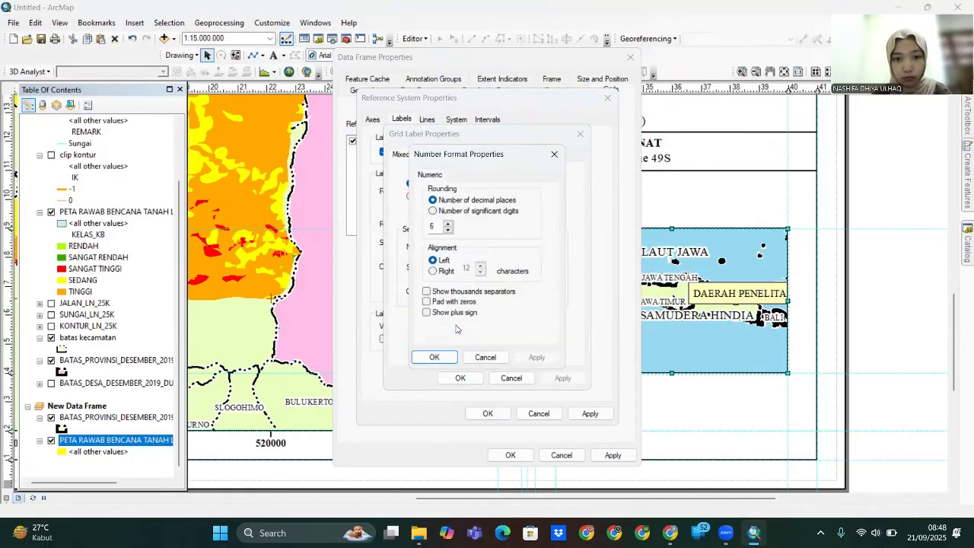
click(434, 357)
click(456, 377)
click(488, 414)
click(613, 456)
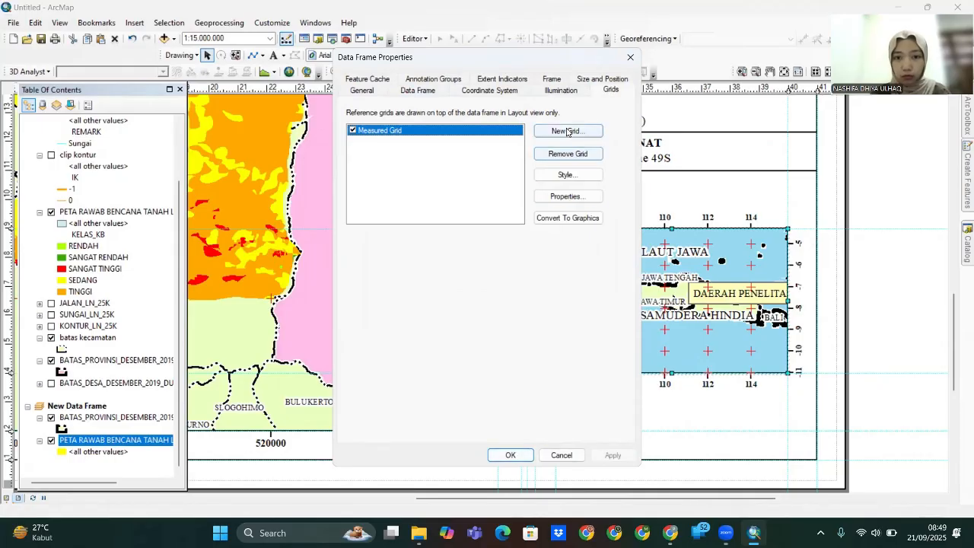
- Revisit the grid label number format and tabs, keeping Mixed Font as the label format
double_click(477, 138)
click(461, 292)
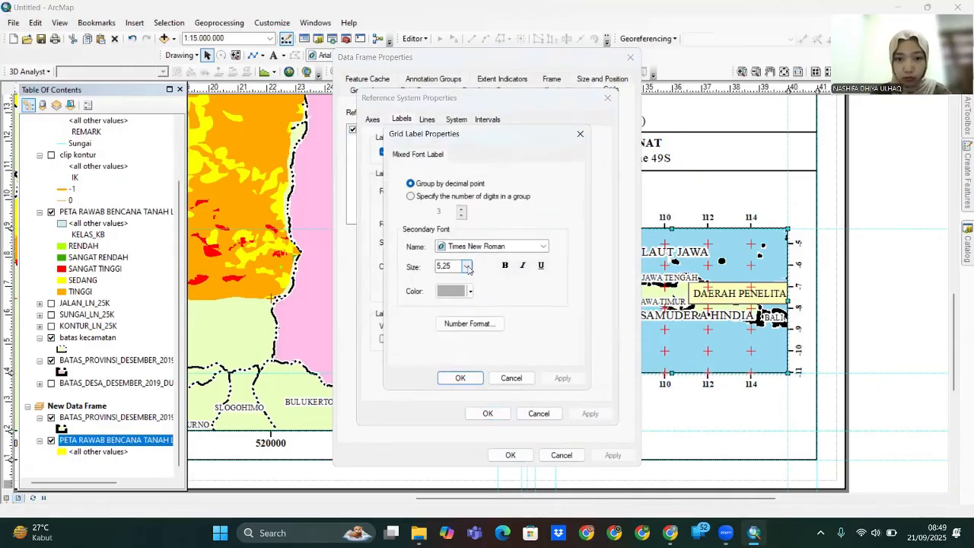
click(473, 322)
click(434, 357)
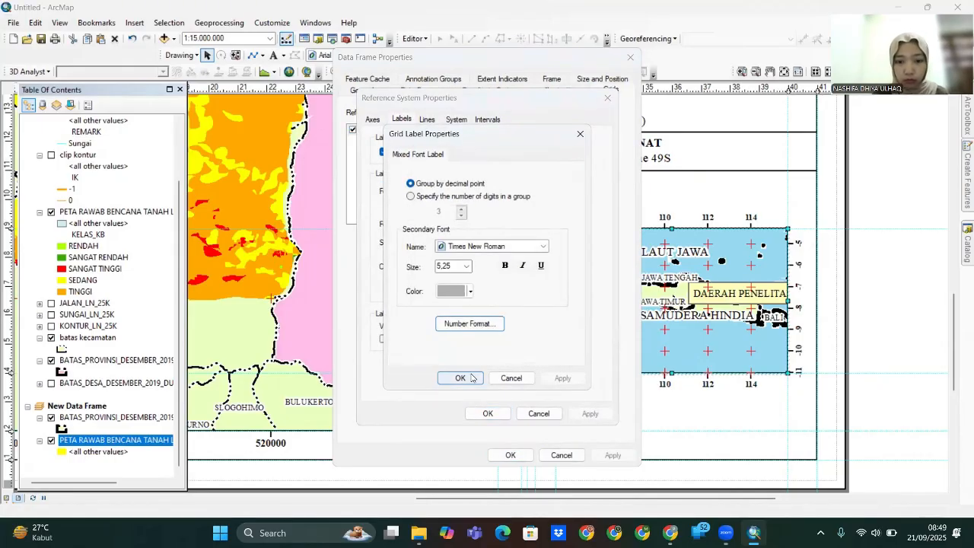
click(460, 378)
click(427, 120)
click(487, 119)
click(427, 119)
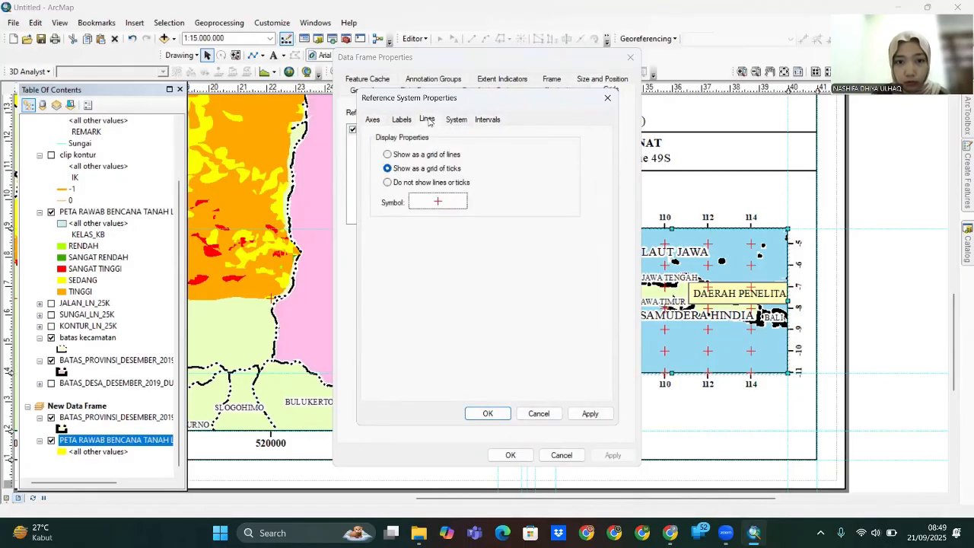
click(402, 120)
click(456, 191)
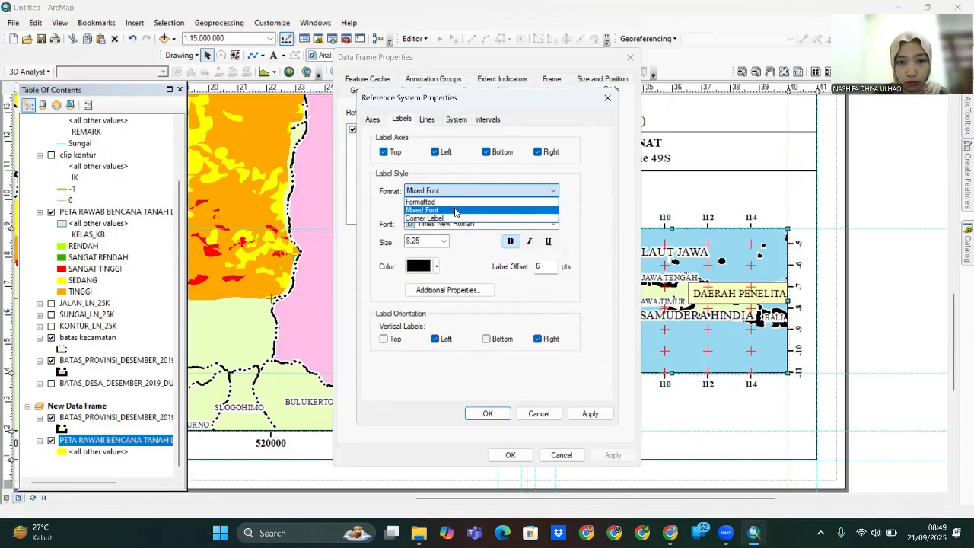
click(457, 211)
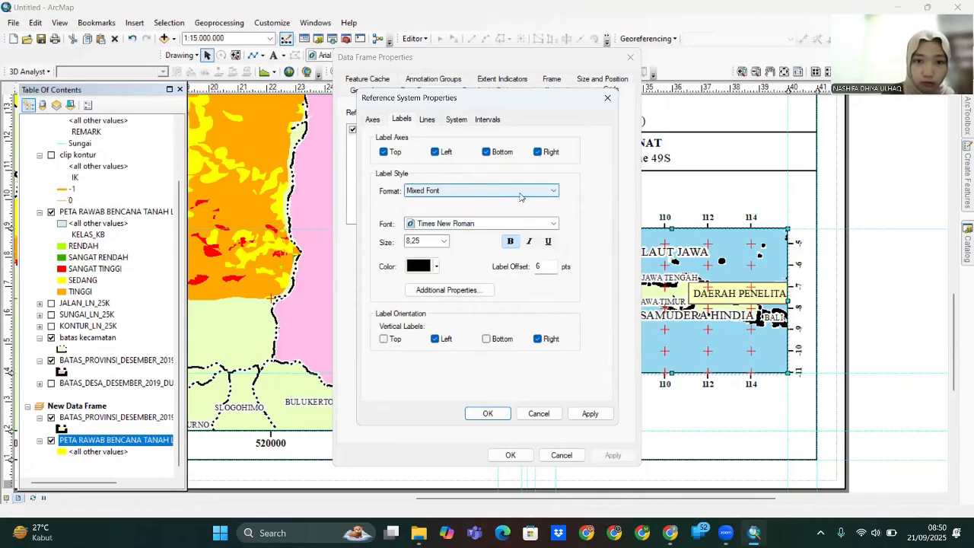
key(Return)
- Set the grid label number format to zero decimal places and apply it
click(582, 197)
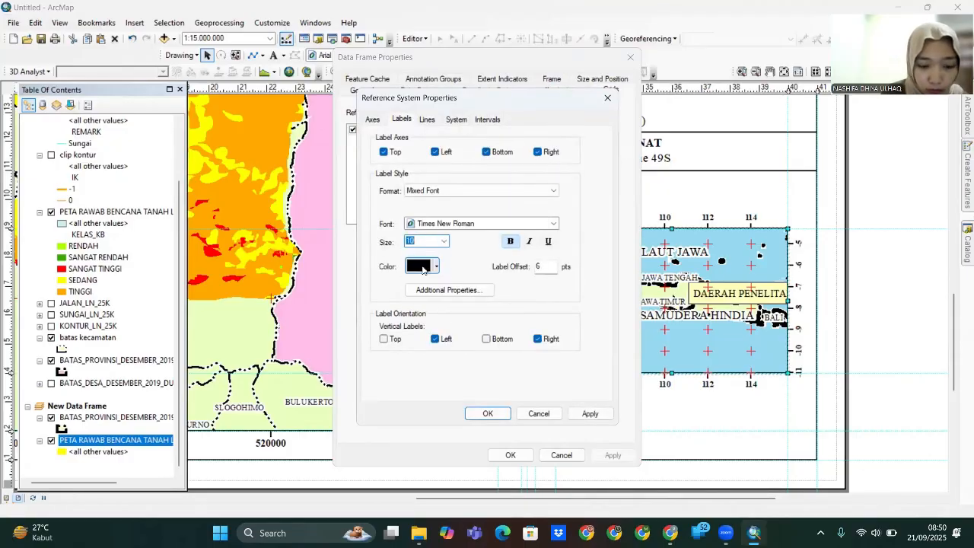
click(449, 290)
click(463, 323)
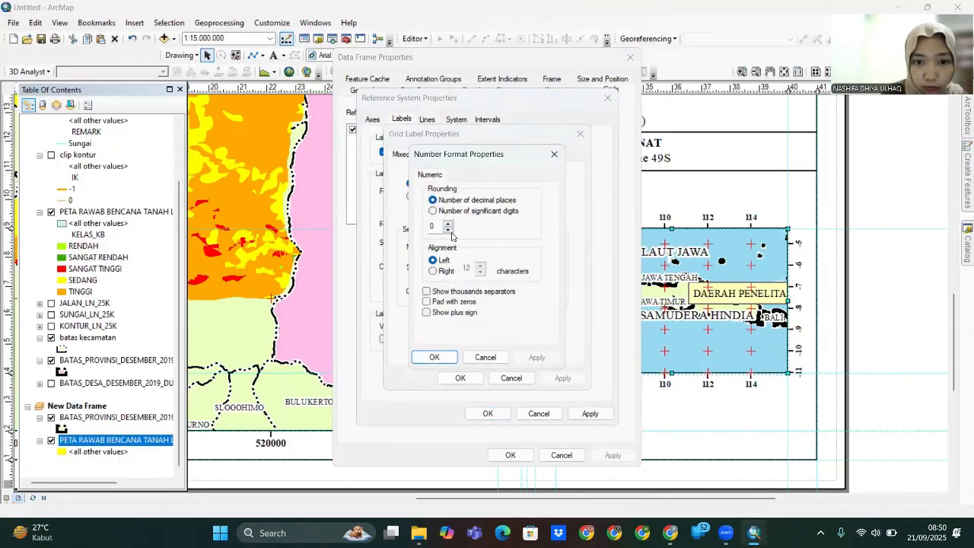
click(442, 358)
click(460, 378)
click(591, 414)
click(488, 415)
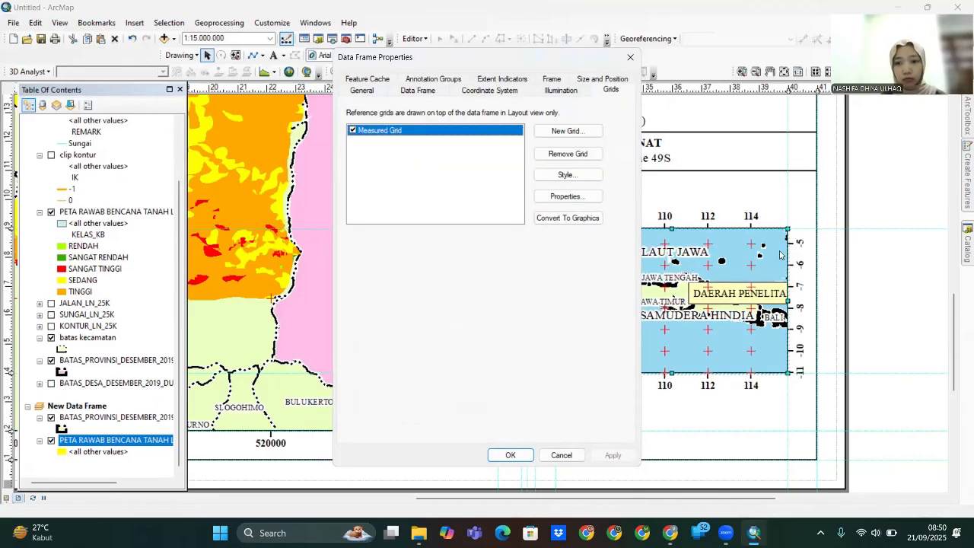
- Close the Data Frame Properties with the grid style unchanged, then reopen the inset frame's properties
click(588, 183)
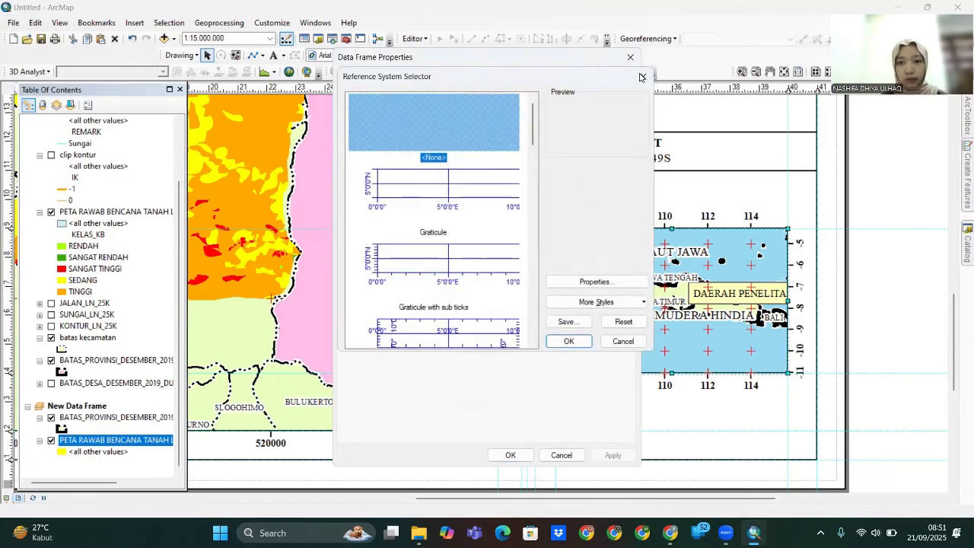
click(640, 77)
click(630, 58)
right_click(76, 406)
click(124, 394)
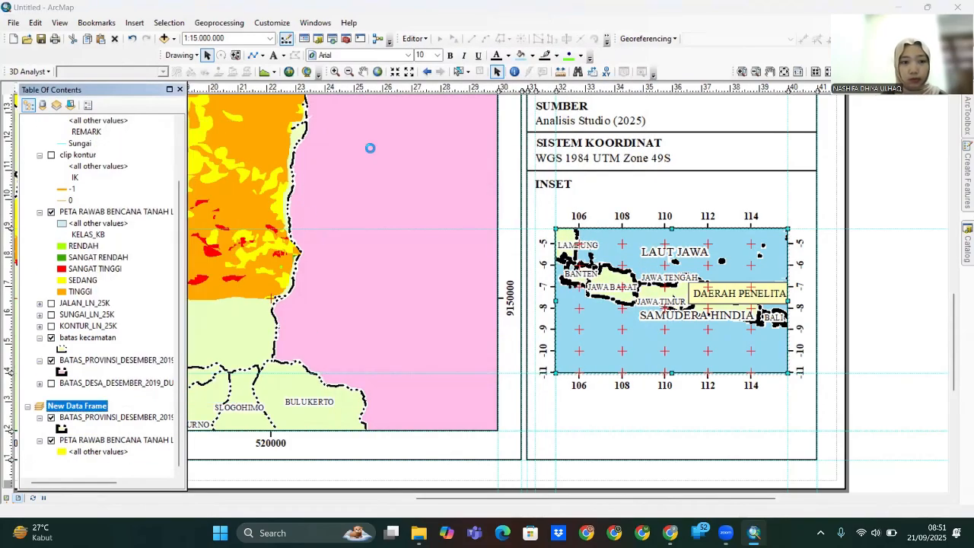
- Project the inset to WGS 1984 UTM Zone 49S and set its scale to 1:10.000.000
click(464, 92)
click(431, 157)
click(522, 456)
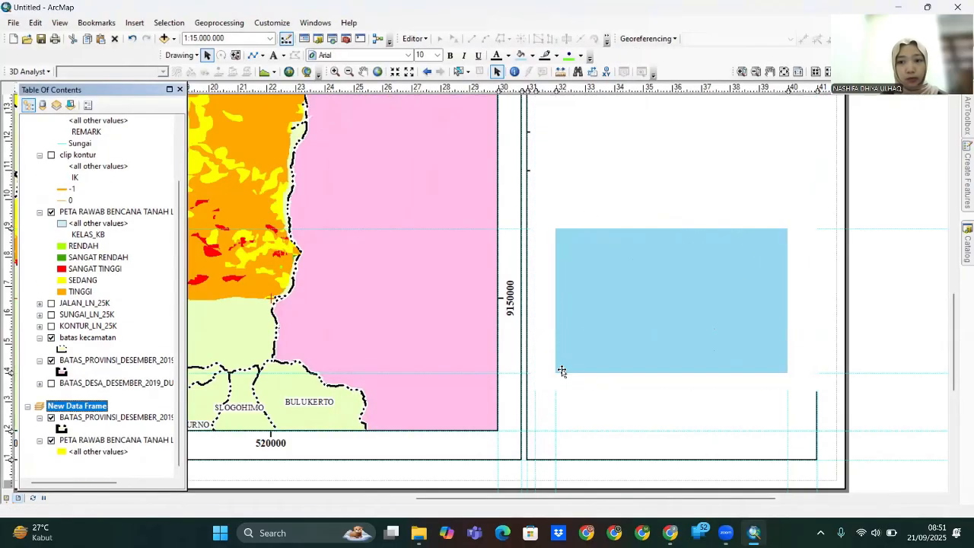
click(556, 371)
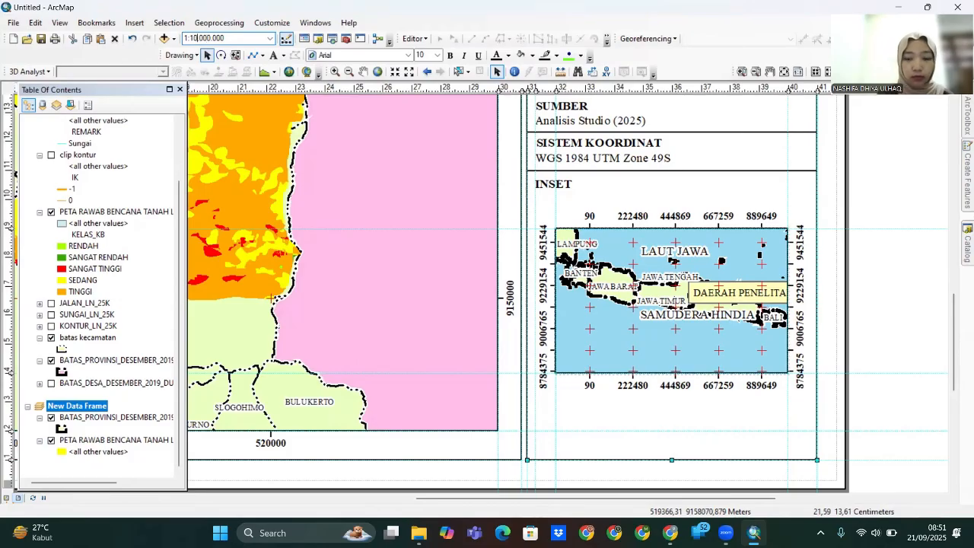
key(Return)
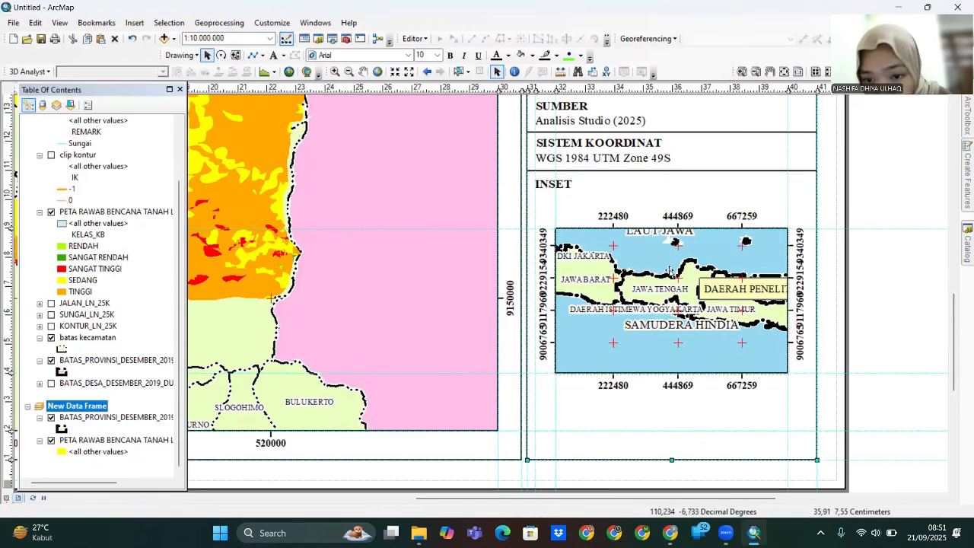
- In data view, give the study area a dark green fill
click(6, 499)
click(62, 452)
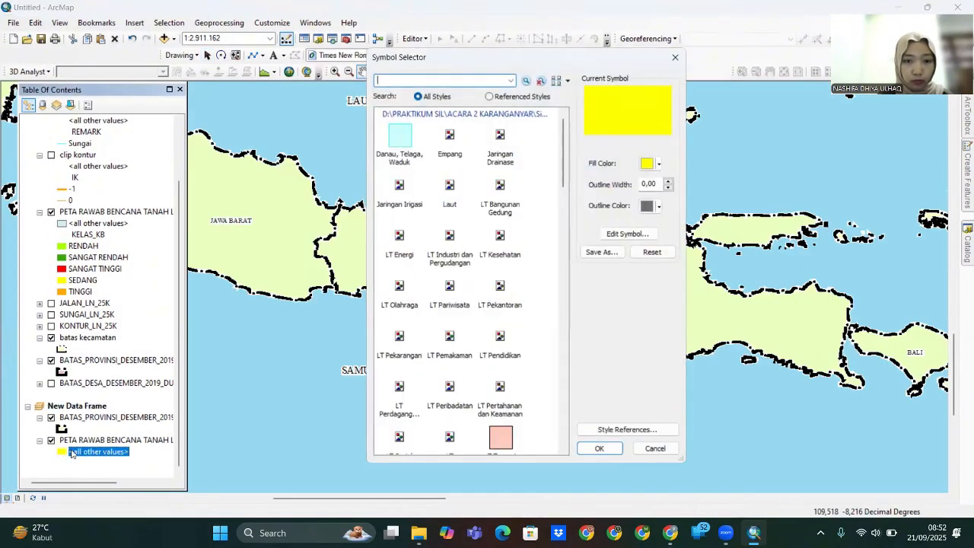
click(660, 164)
click(715, 254)
click(600, 450)
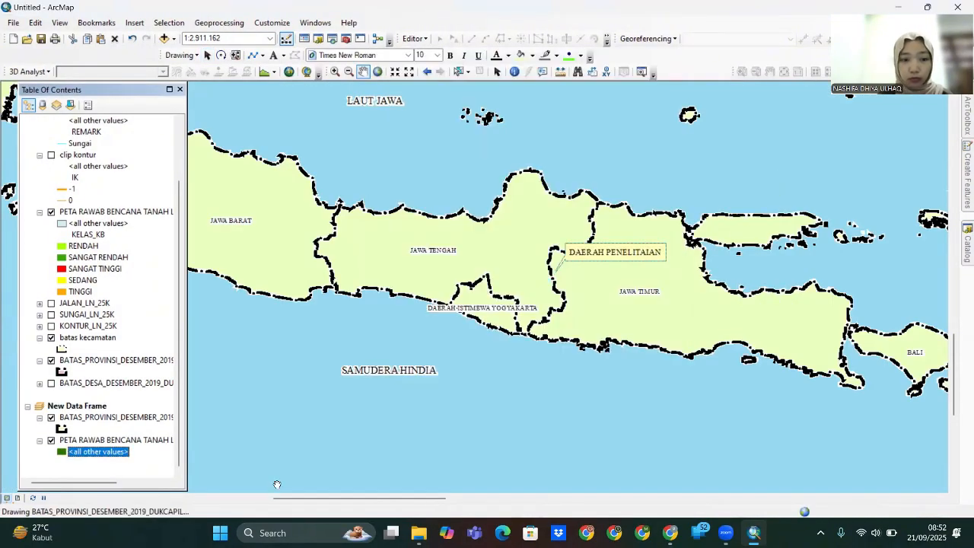
- Shrink the DAERAH PENELITIAN label to font size 7
drag(412, 295, 297, 326)
right_click(469, 282)
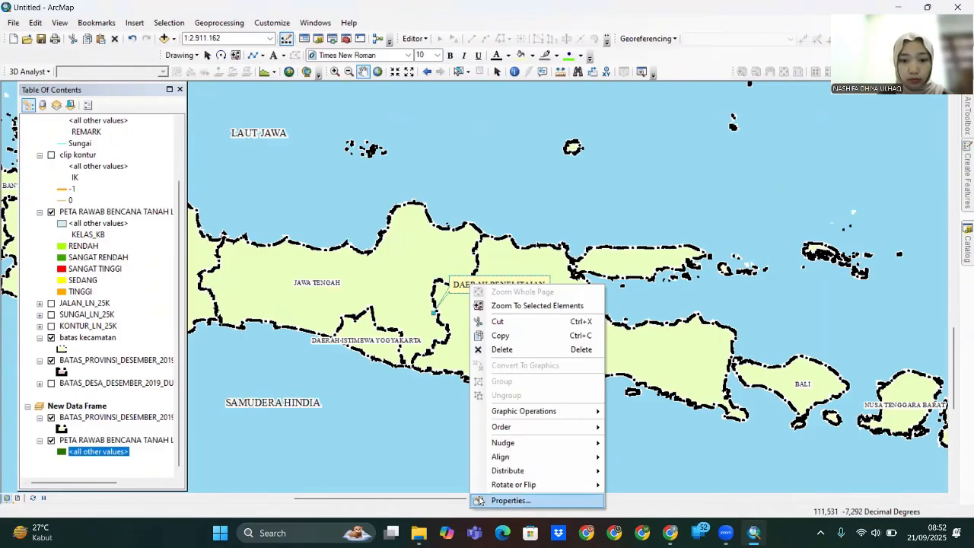
click(498, 500)
click(567, 347)
click(654, 202)
click(622, 233)
click(654, 203)
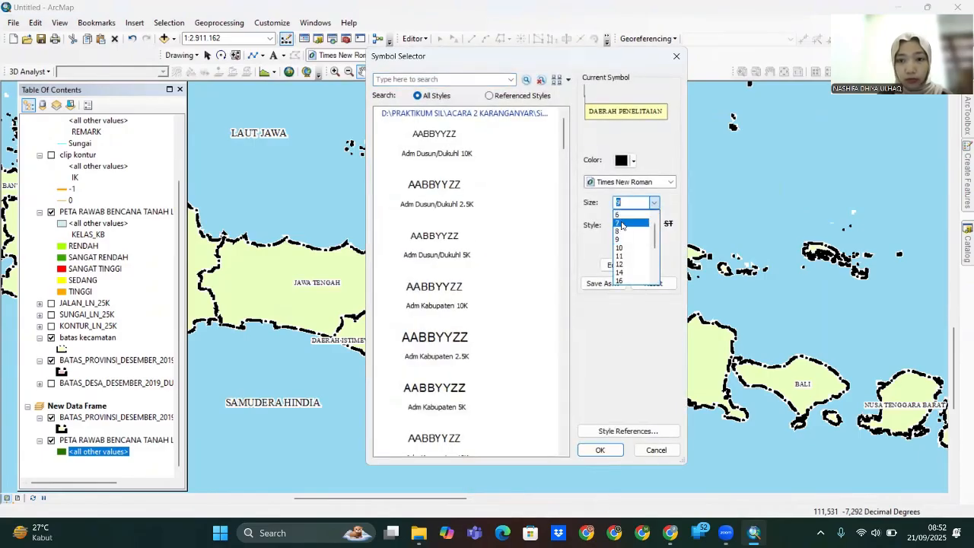
click(623, 225)
click(603, 450)
click(478, 371)
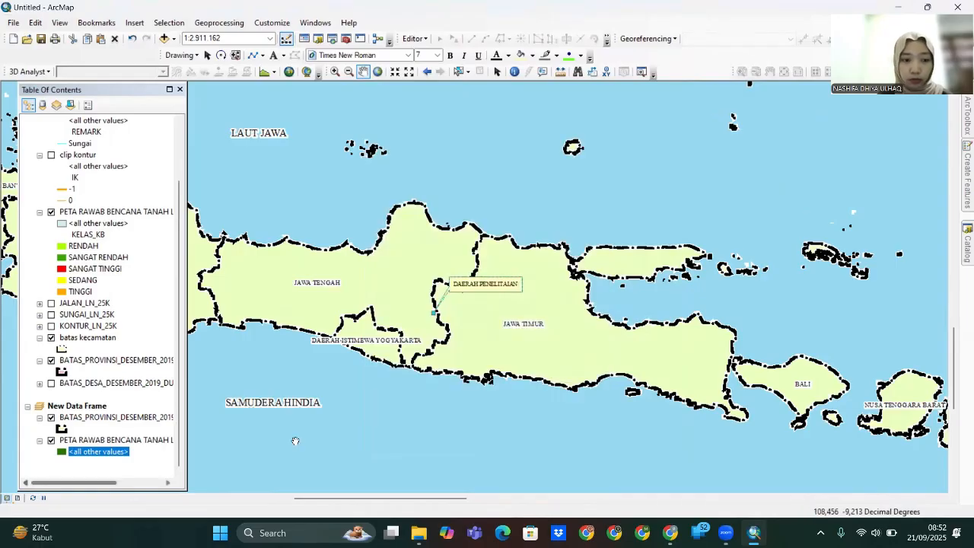
- Back in layout view, set the inset scale to 1:9.000.000, then 1:8.000.000
click(16, 498)
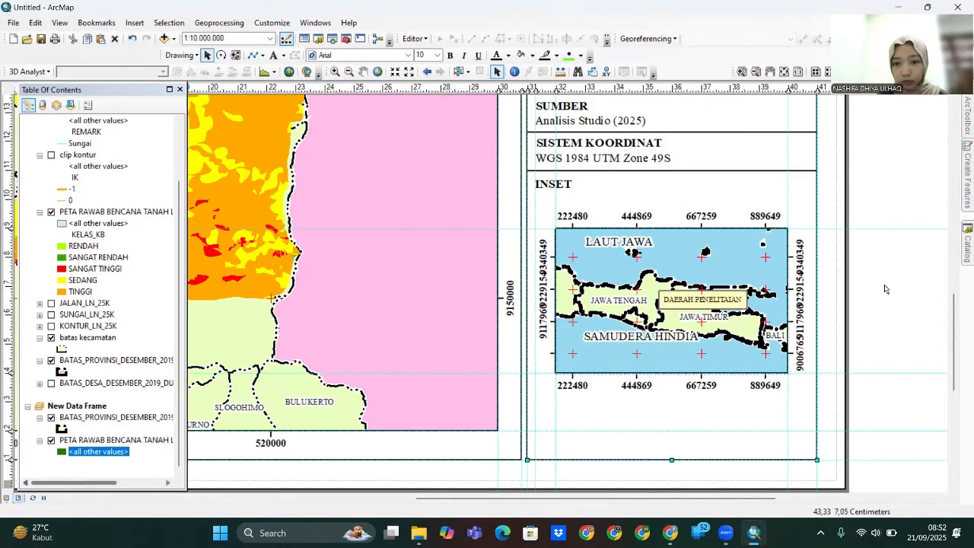
click(755, 265)
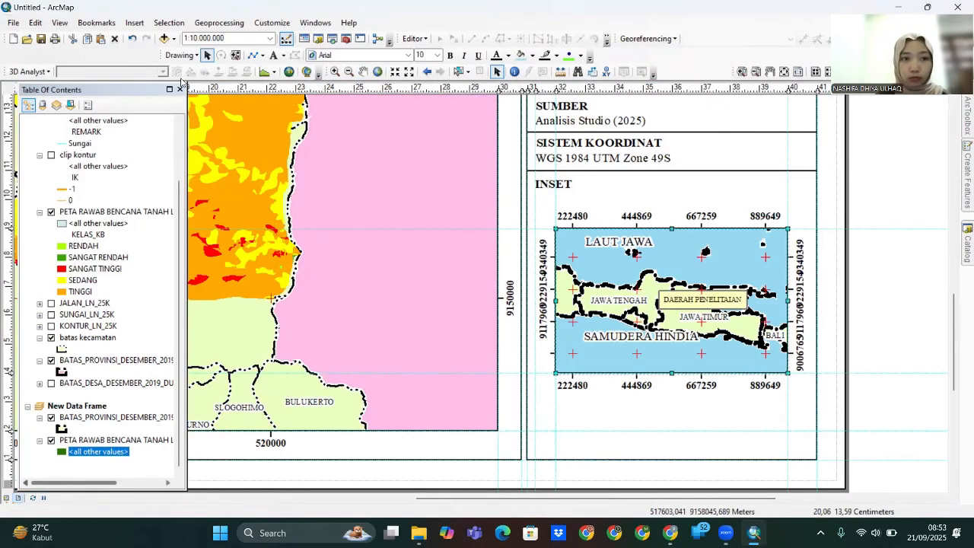
text(1:9.000.000)
key(Return)
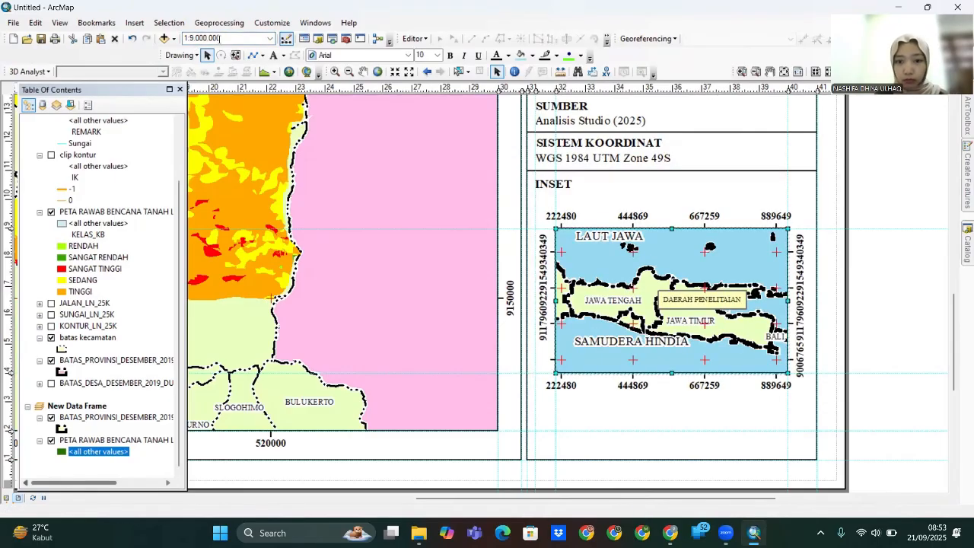
key(Return)
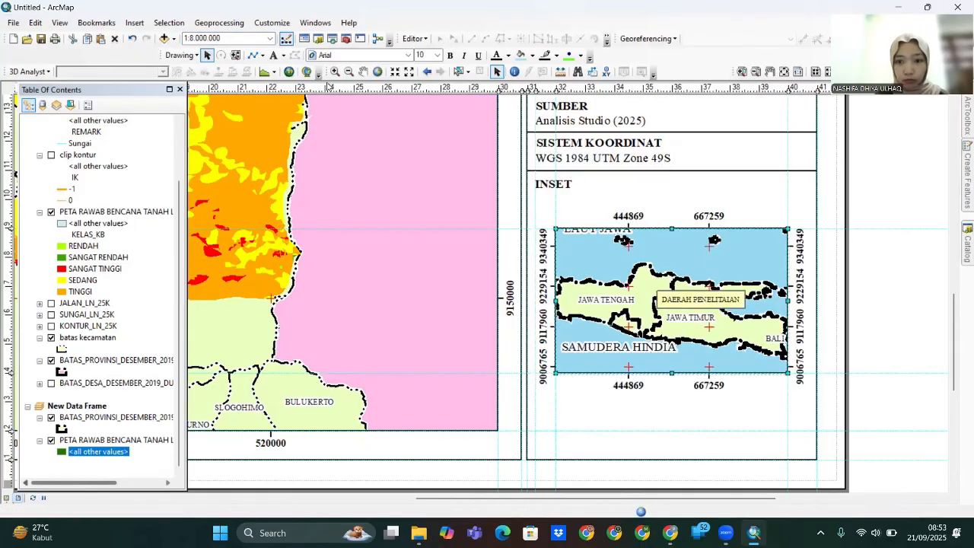
- Pan the data view and open a map text label's properties
click(7, 499)
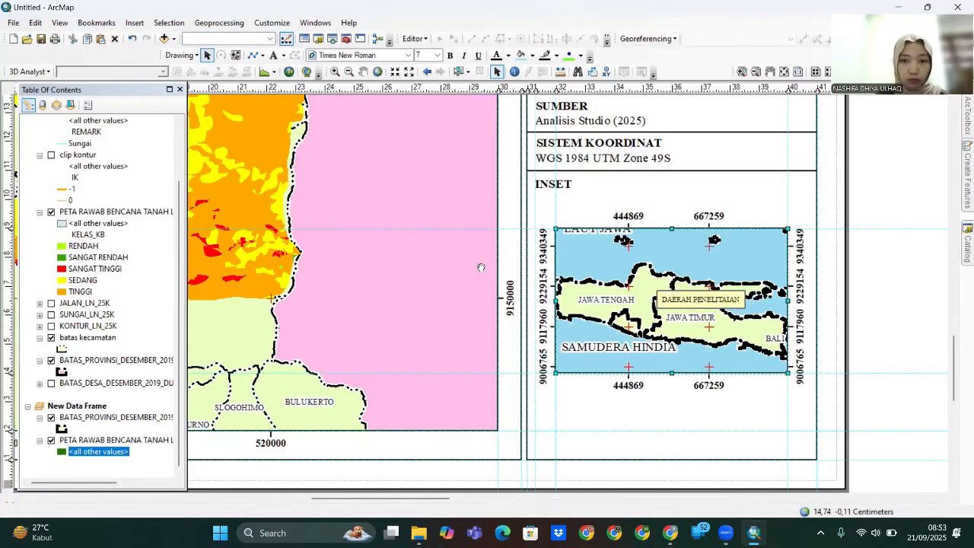
drag(365, 274, 636, 461)
drag(425, 276, 523, 359)
click(207, 55)
double_click(451, 273)
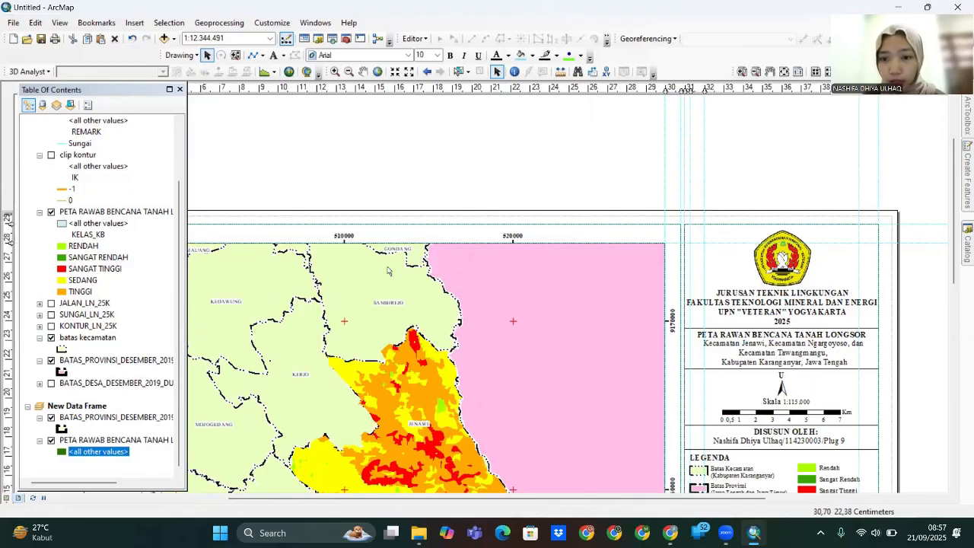
- Copy the title text onto the map, change it to 'mT' and set its font size to 10
click(737, 335)
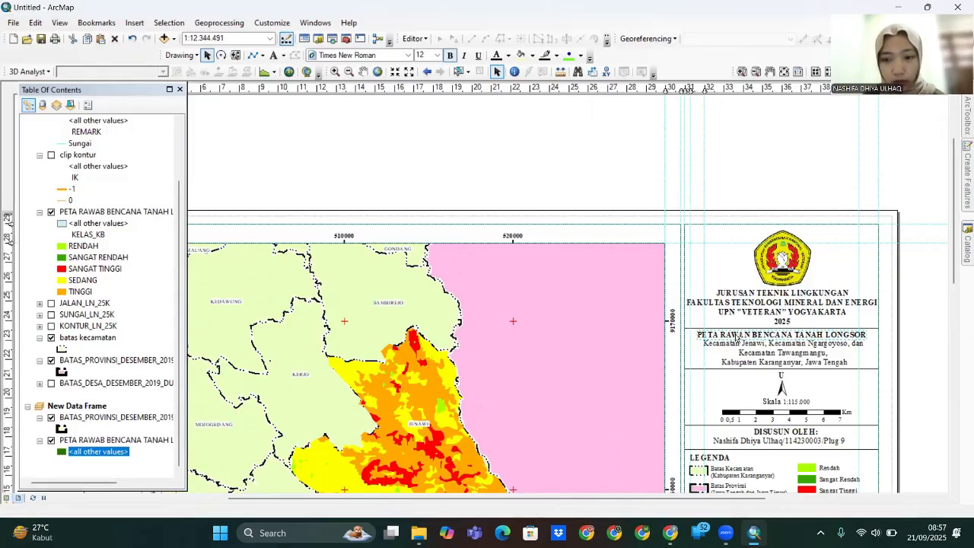
drag(737, 338, 515, 263)
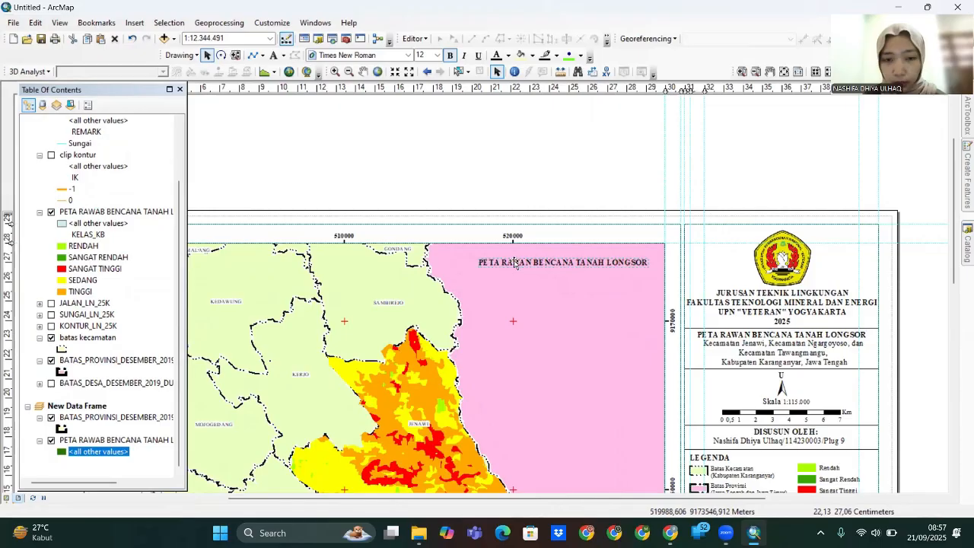
double_click(516, 262)
click(529, 197)
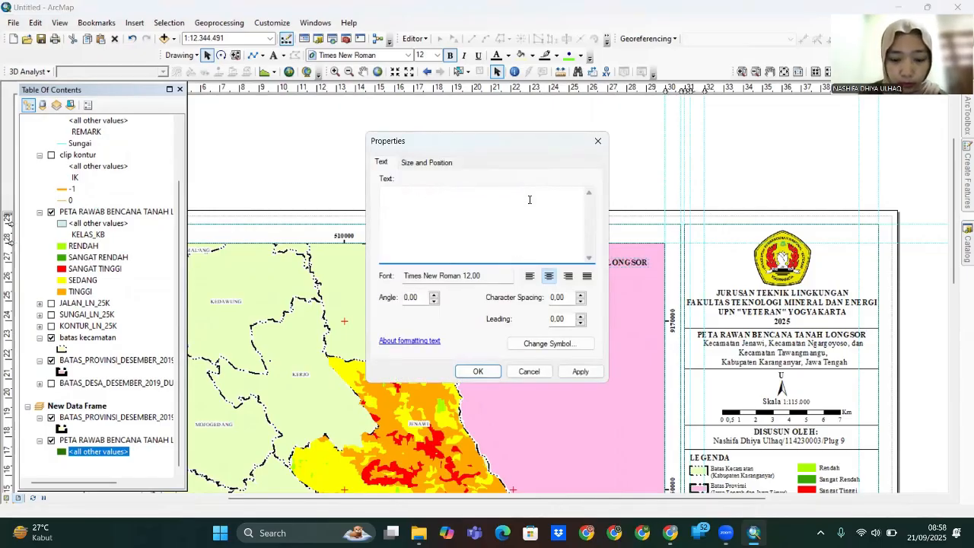
key(Caps_Lock)
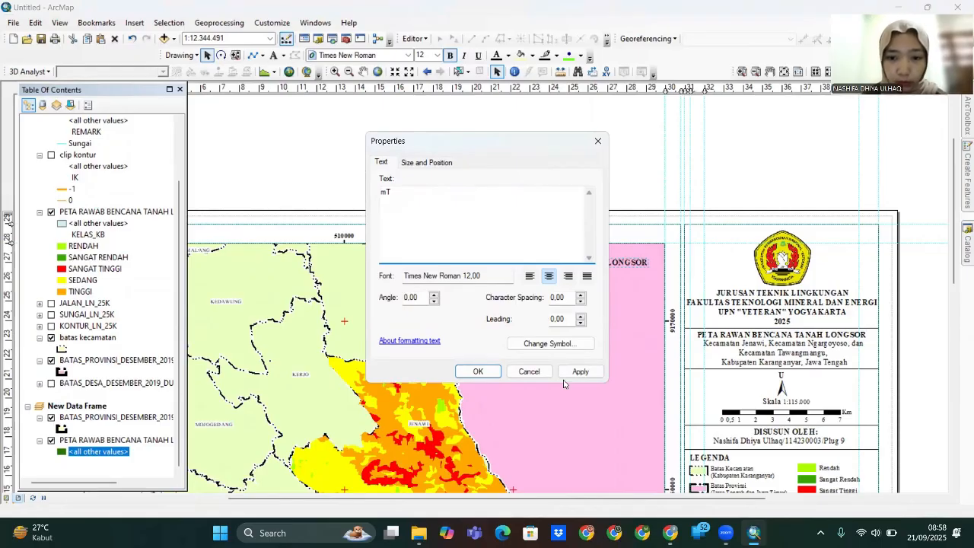
click(580, 373)
click(547, 344)
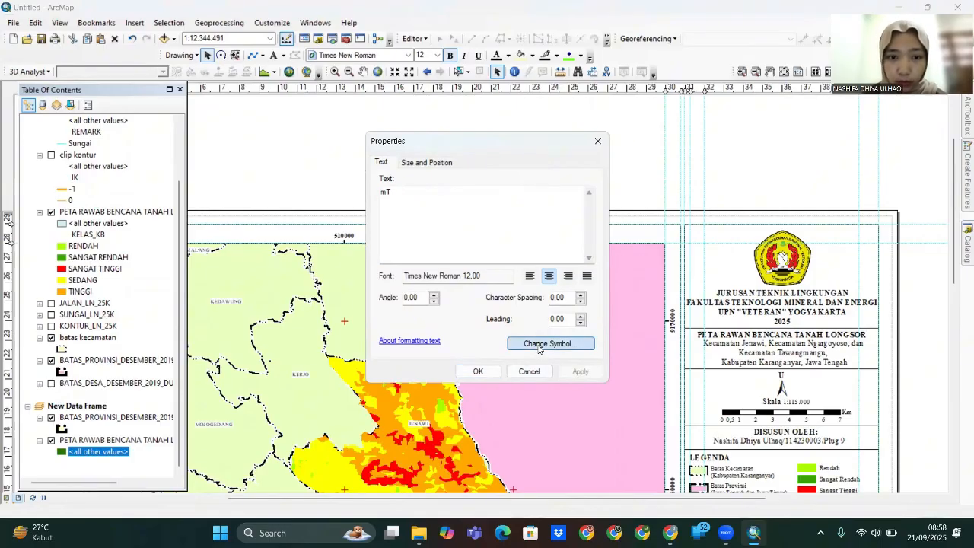
click(653, 202)
click(632, 226)
click(601, 450)
key(Return)
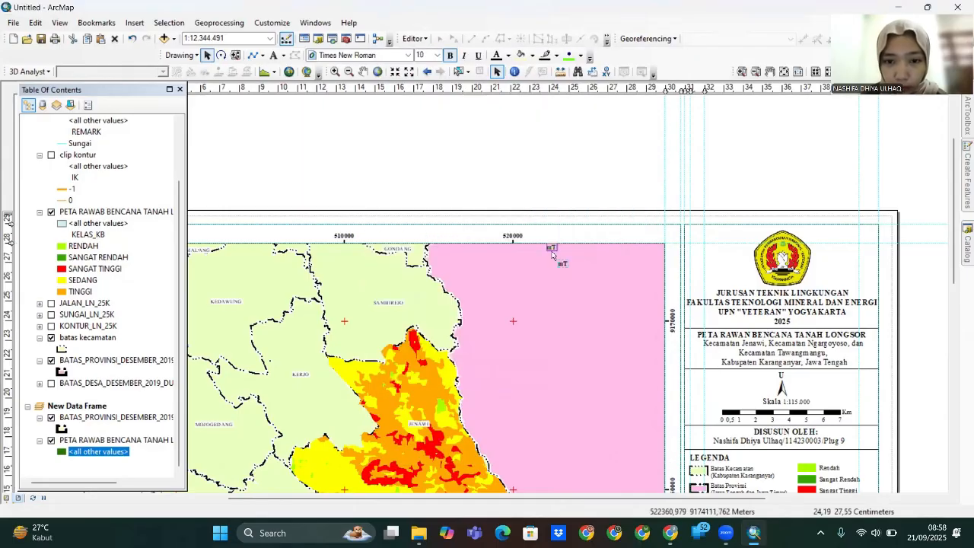
- Add a horizontal guide and place pasted mT labels beside the 510000 and 500000 easting values
scroll(541, 287, up, 1)
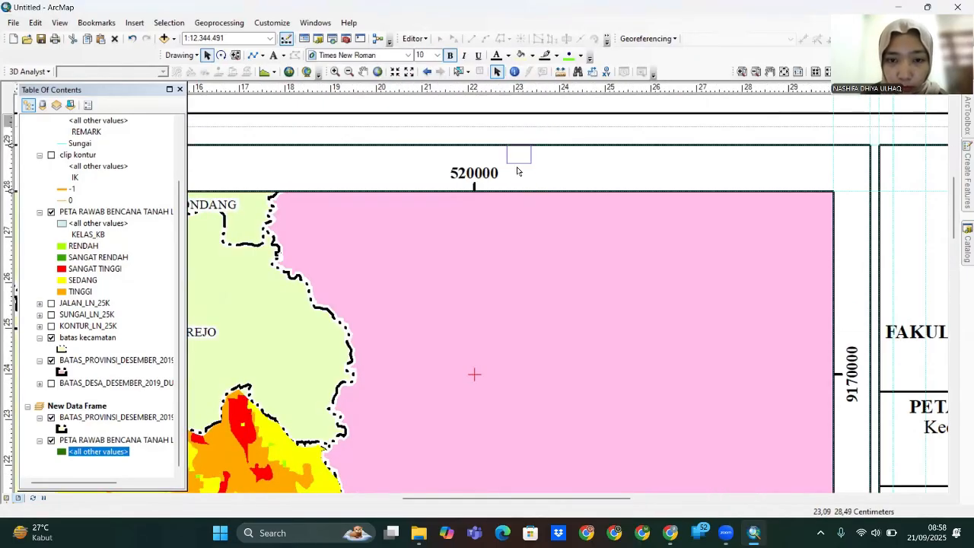
click(9, 168)
drag(11, 178, 10, 182)
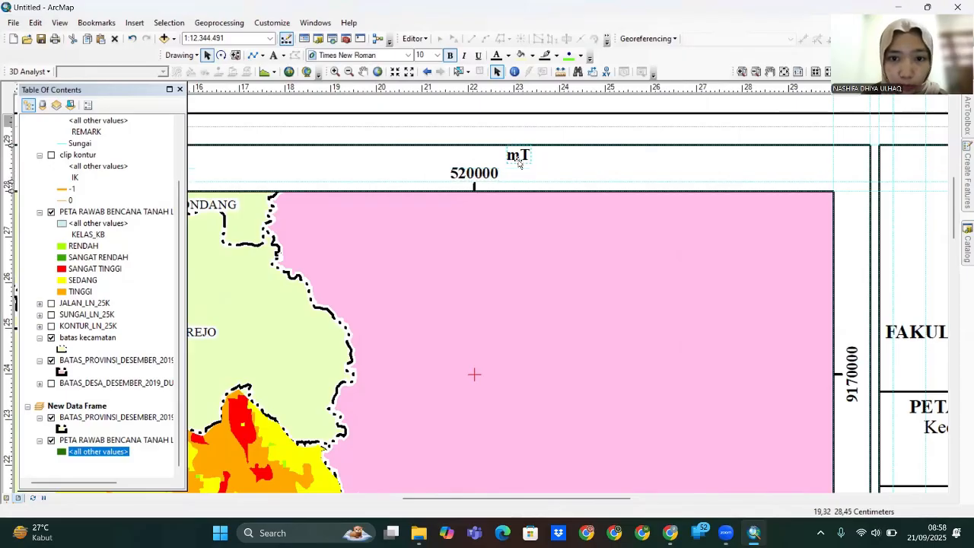
text(mT)
drag(525, 209, 258, 163)
drag(326, 270, 773, 266)
drag(712, 148, 555, 168)
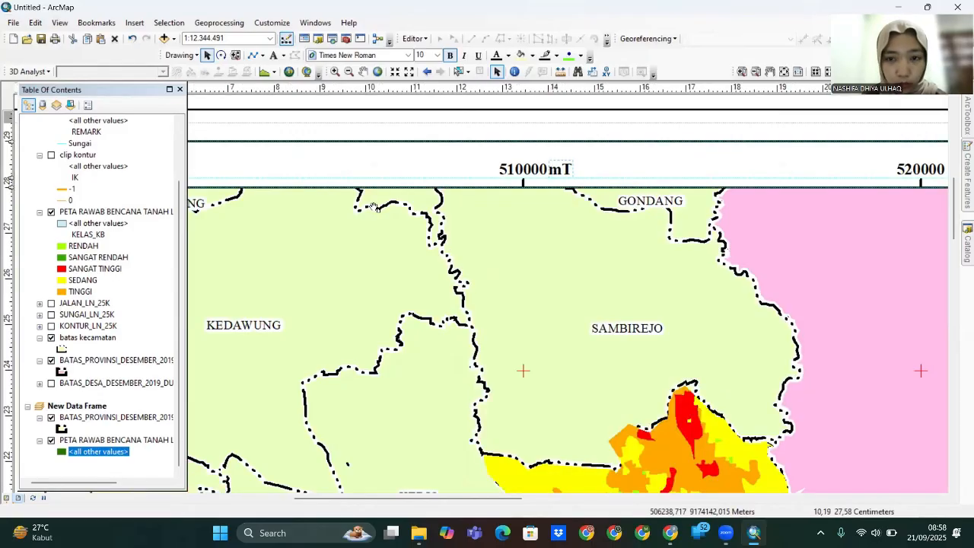
key(ctrl+v)
drag(595, 204, 327, 196)
drag(325, 250, 643, 261)
drag(637, 203, 488, 184)
- Pan the layout to inspect the map's top edge around JENAWI, SAMBIREJO and TAWANGMANGU
scroll(522, 267, down, 3)
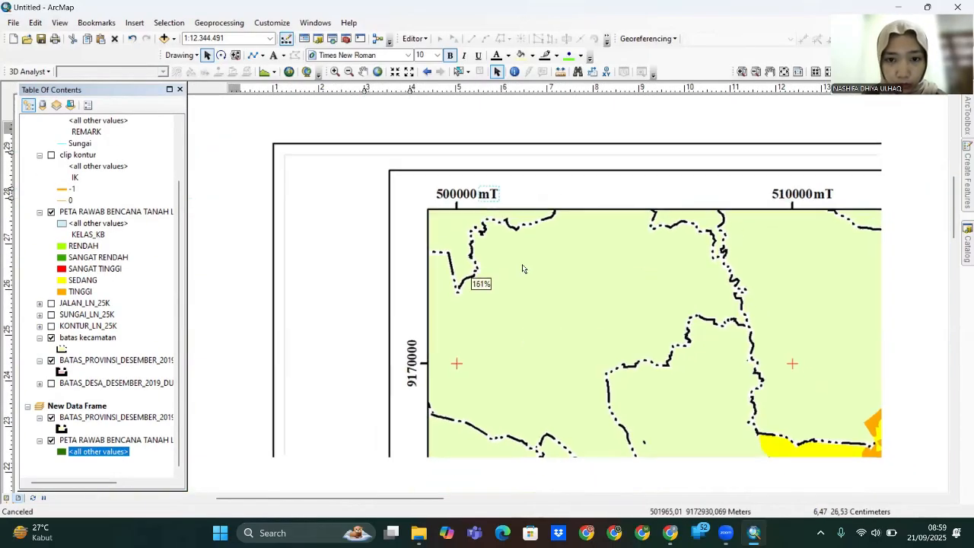
drag(649, 485, 582, 242)
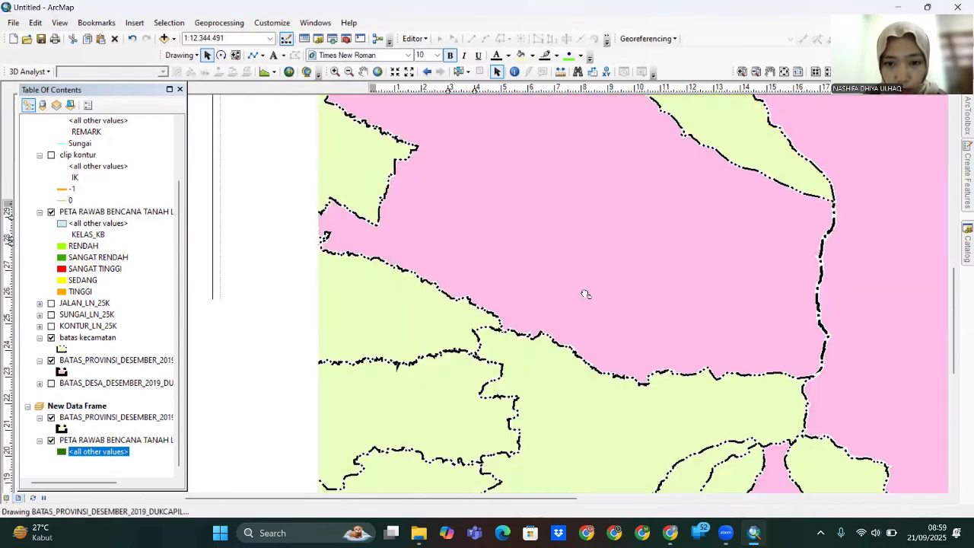
drag(543, 459, 474, 302)
scroll(465, 206, up, 3)
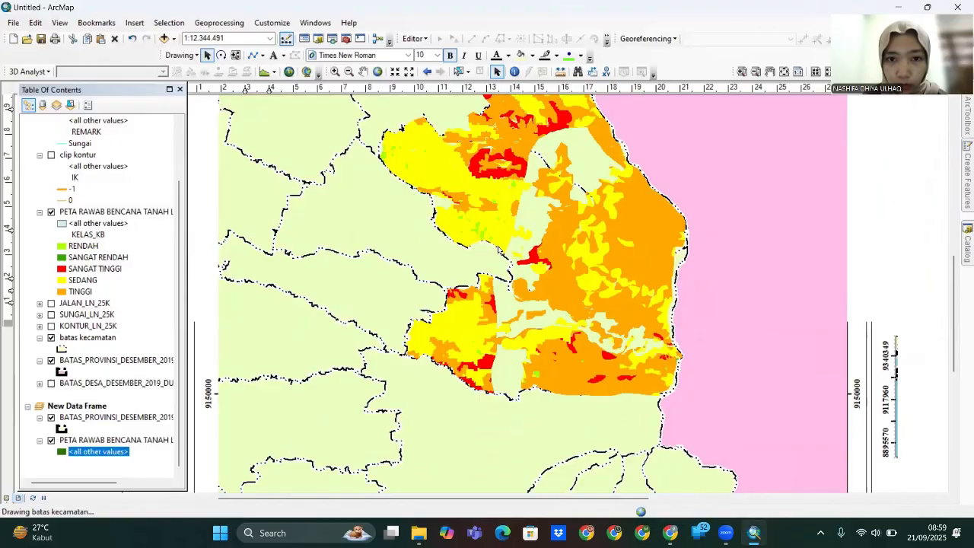
scroll(491, 263, down, 1)
drag(482, 275, 480, 426)
drag(487, 165, 486, 258)
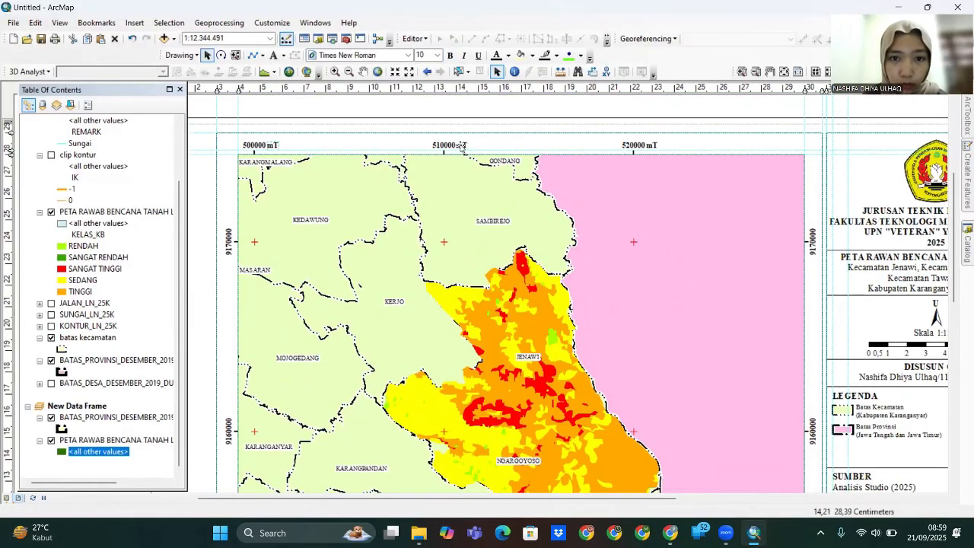
drag(636, 431, 607, 201)
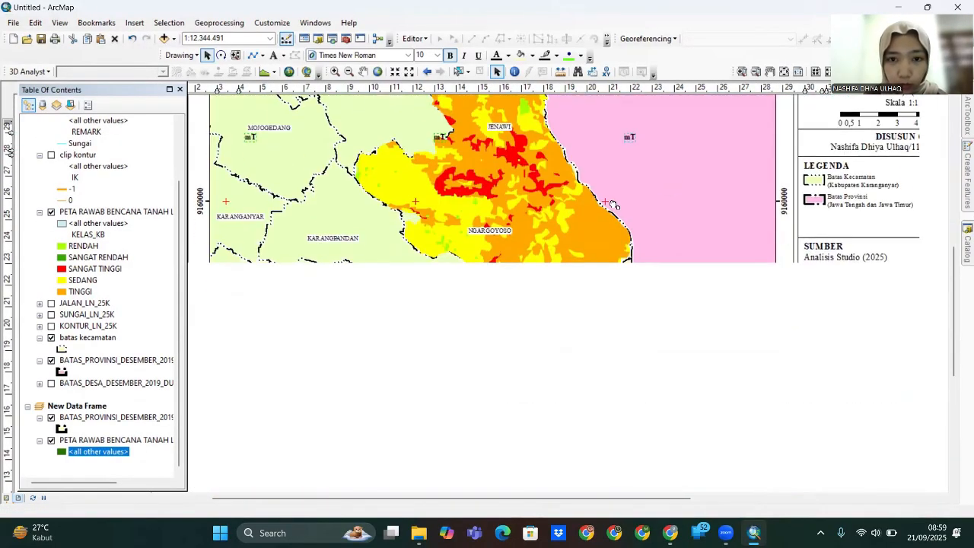
scroll(605, 200, down, 1)
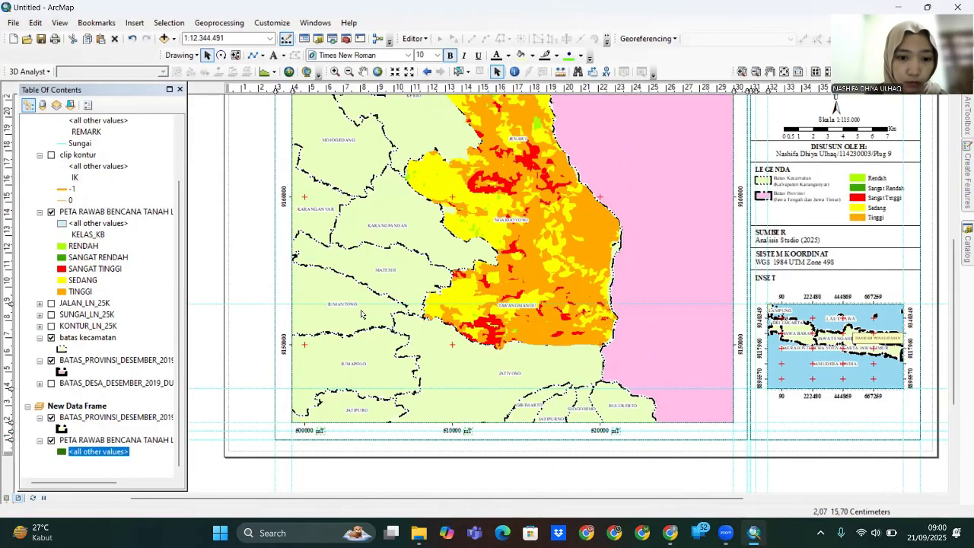
- Change the spare unit label's text from mT to mU and rotate it upright beside the 9150000 northing
double_click(250, 361)
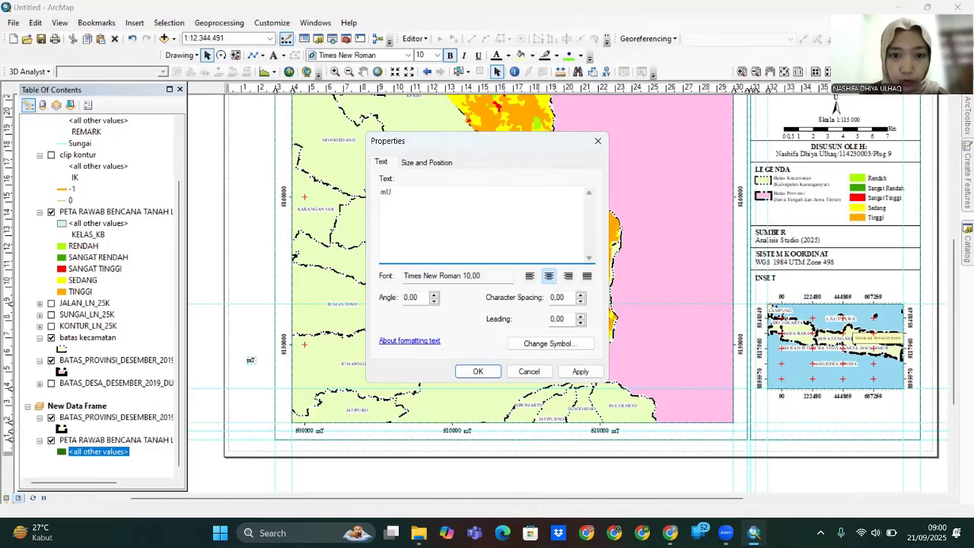
click(575, 372)
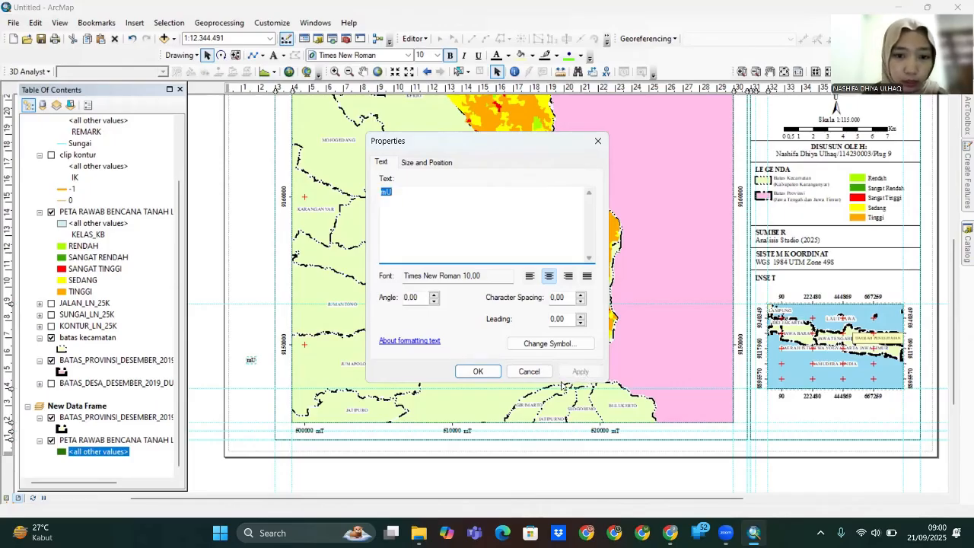
click(476, 373)
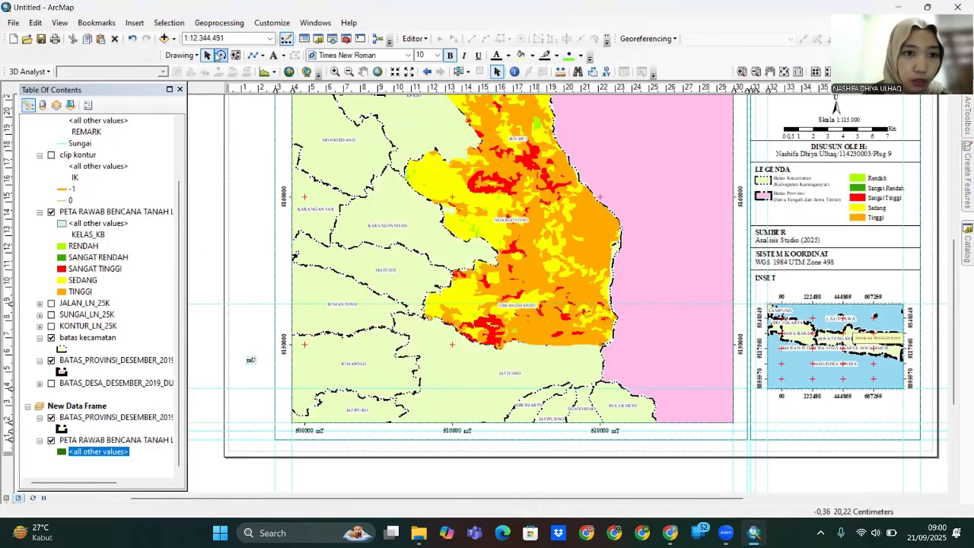
click(221, 56)
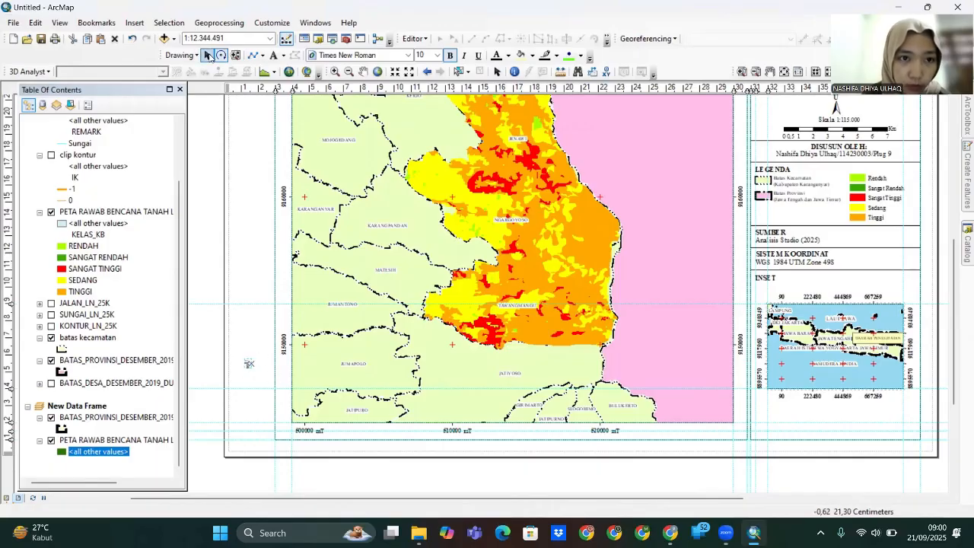
click(207, 55)
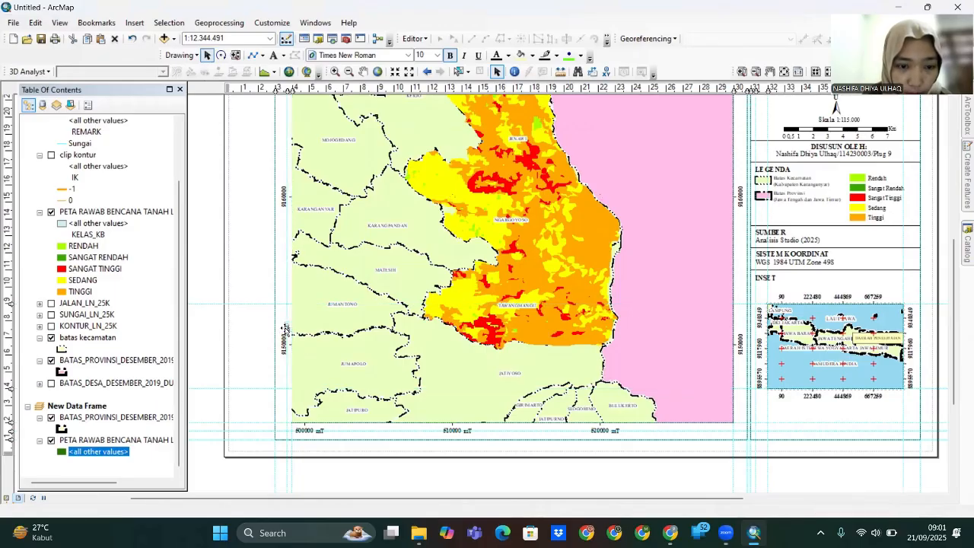
- Move the mU label up the map's left edge to sit beside the 9160000 northing value
scroll(290, 340, down, 3)
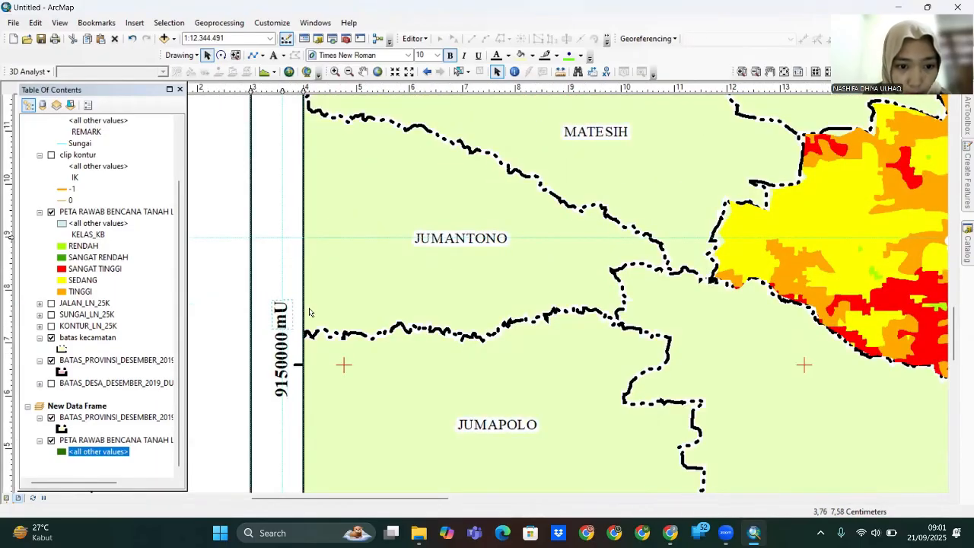
drag(281, 324, 286, 238)
scroll(334, 244, up, 1)
scroll(333, 244, up, 2)
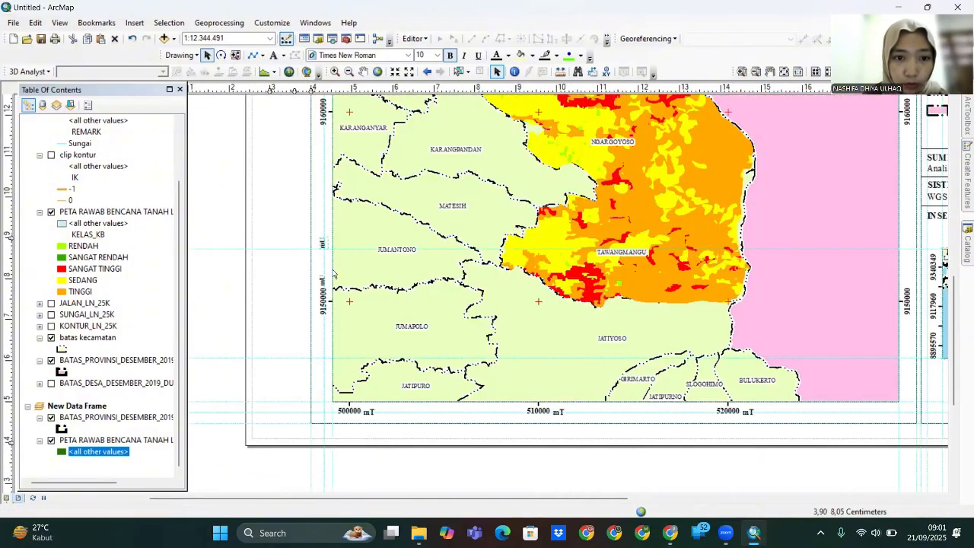
drag(334, 274, 304, 232)
- Add a vertical ruler guide at about 30 cm and pan the layout to the map's top
scroll(373, 234, up, 1)
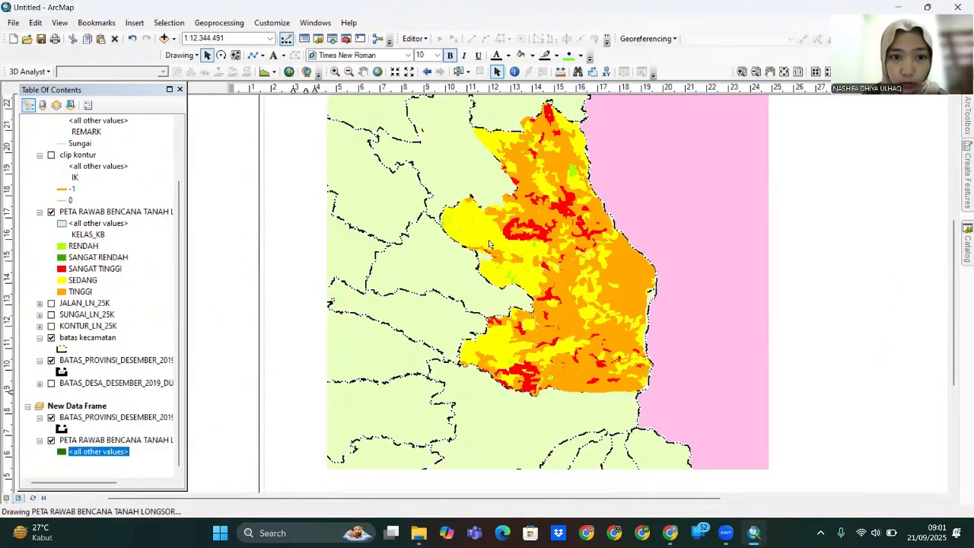
scroll(317, 219, up, 1)
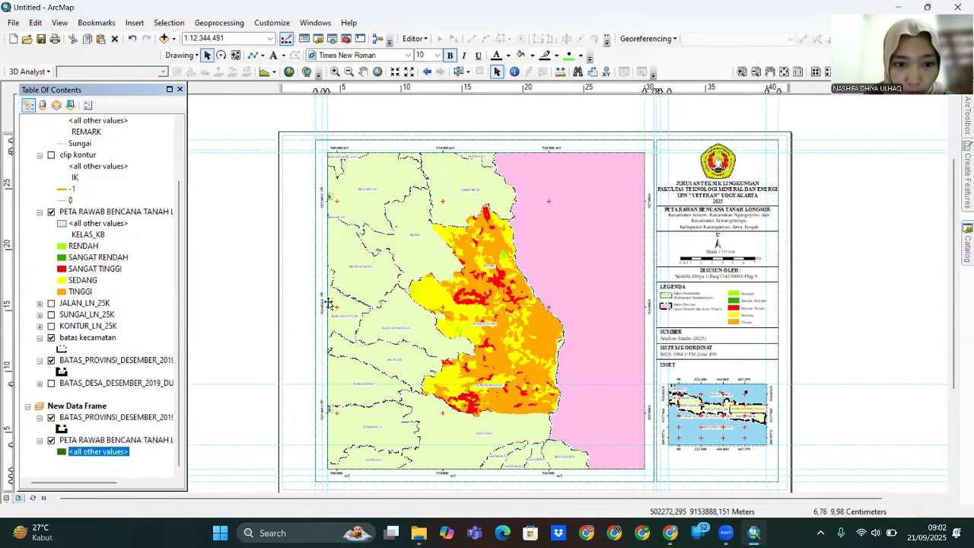
click(649, 91)
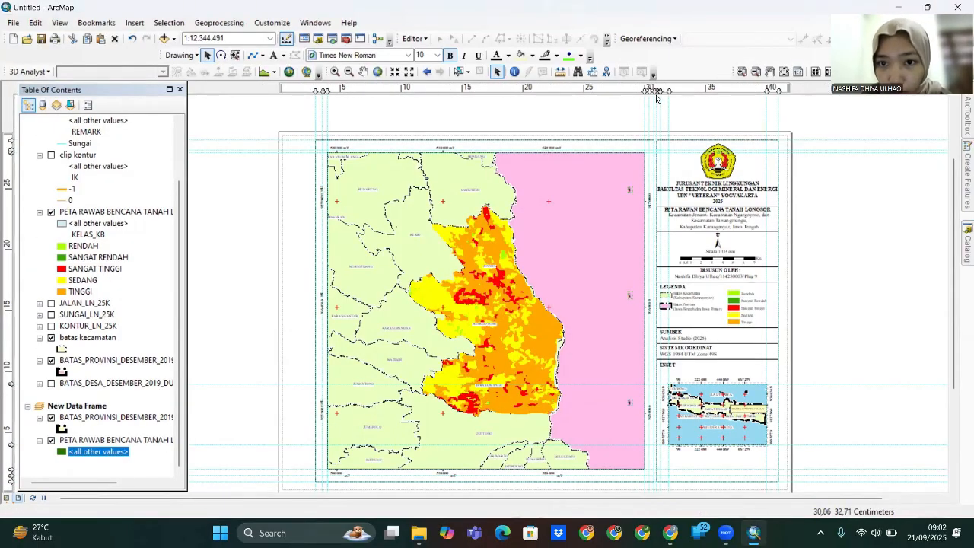
scroll(648, 141, up, 1)
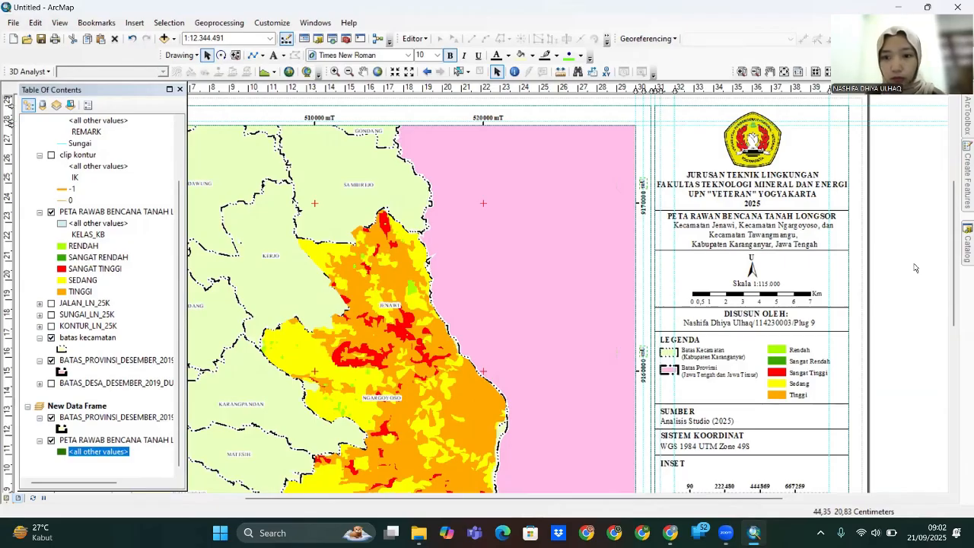
scroll(571, 280, down, 1)
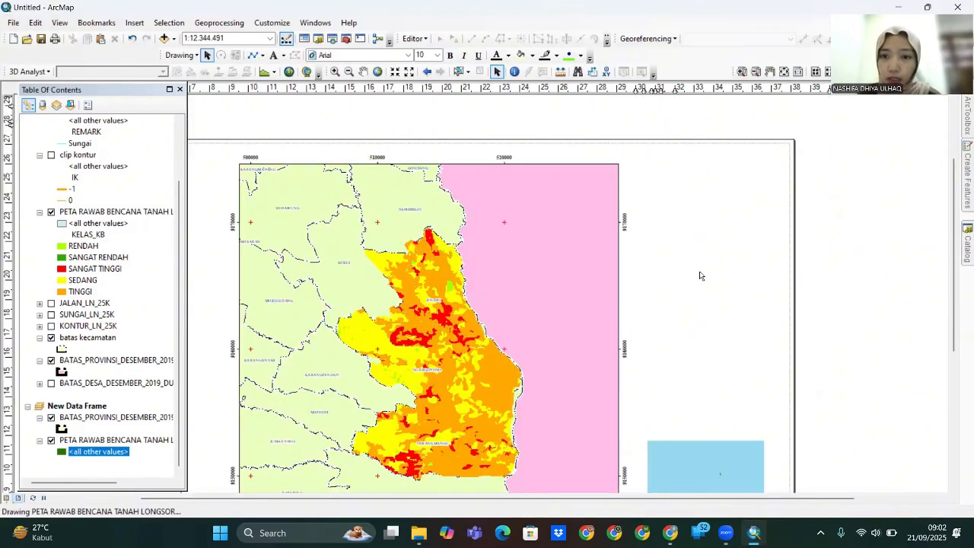
drag(377, 387, 379, 319)
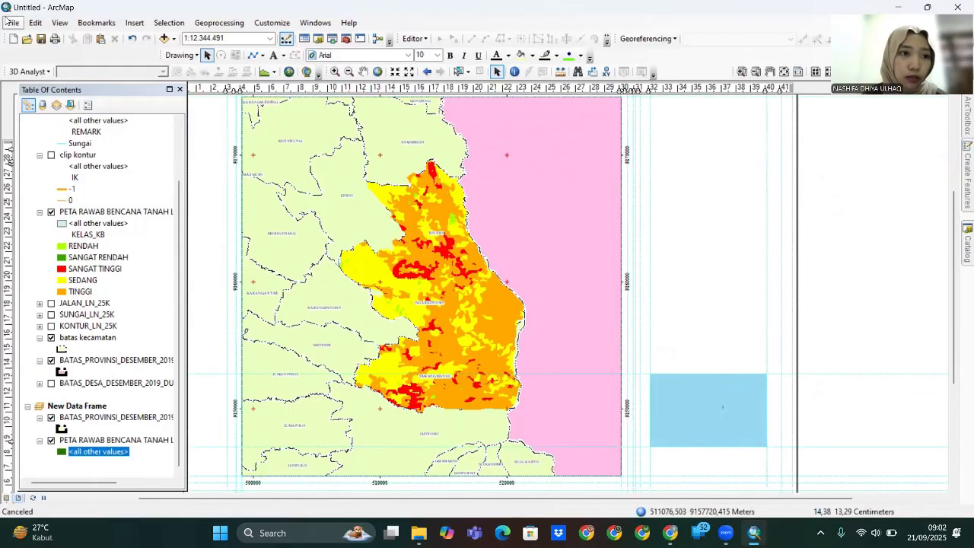
click(11, 22)
- Start a map export into D:\PRAKTIKUM SIL\ACARA 5 LAYOUT ARGIS
click(77, 218)
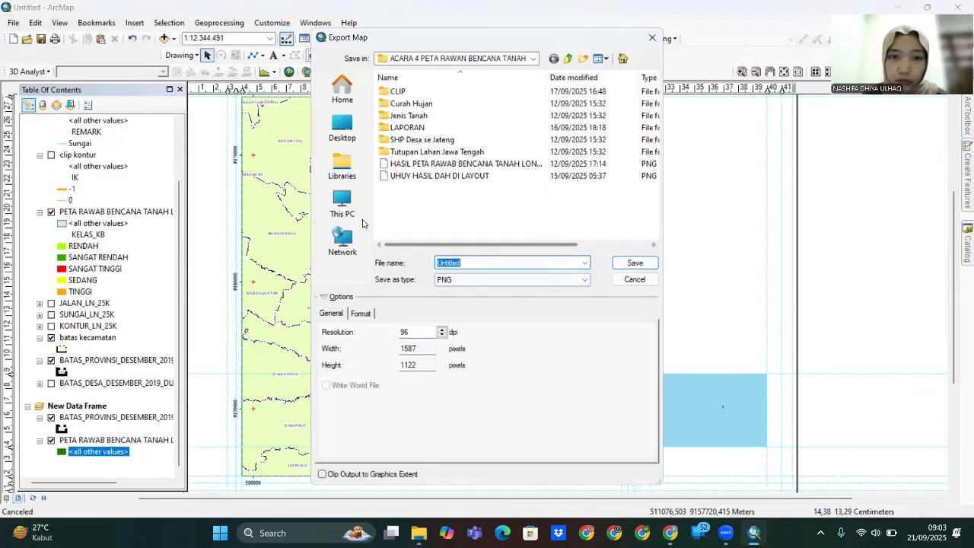
click(344, 207)
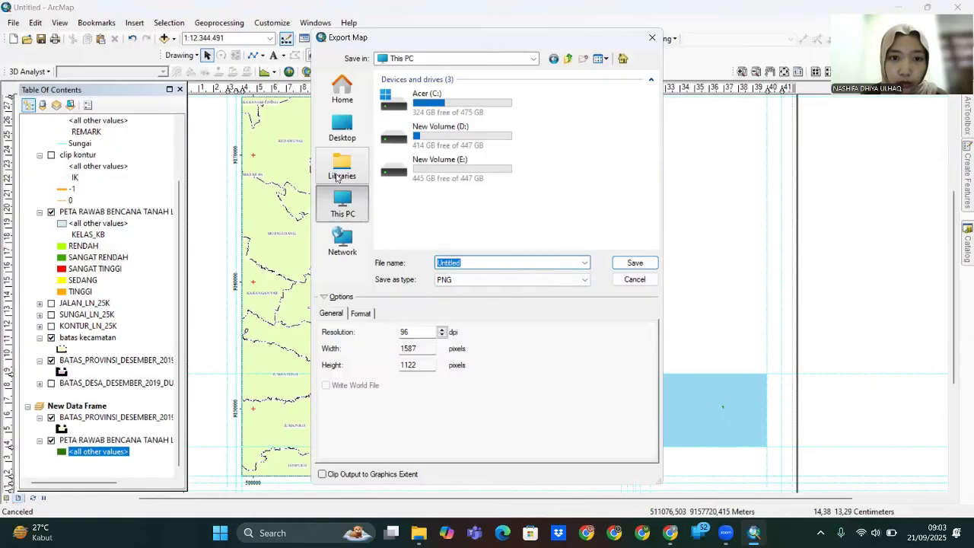
double_click(478, 130)
scroll(449, 149, down, 1)
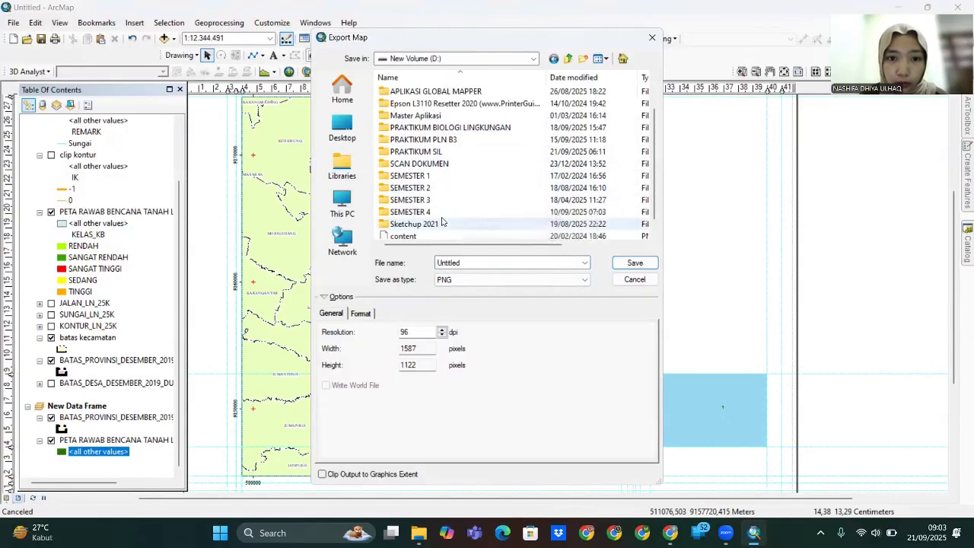
double_click(446, 152)
double_click(449, 213)
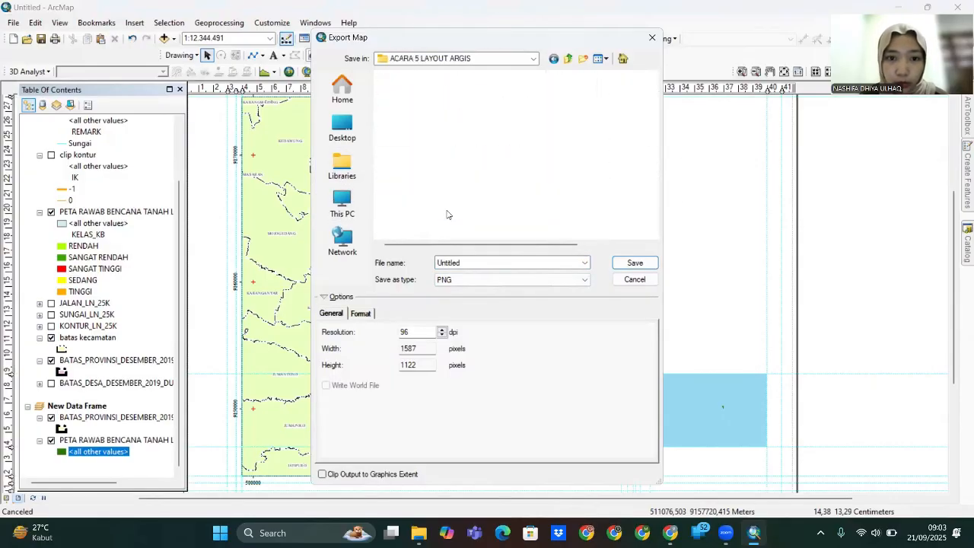
- Name the PNG export 'HASIL LAYOUT PETA' and save it
double_click(467, 262)
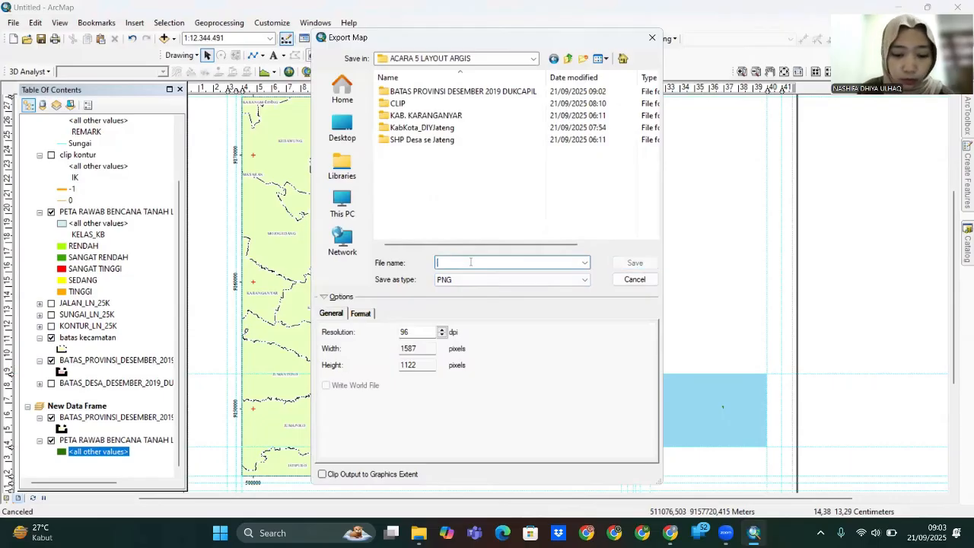
key(Caps_Lock)
text(HASIL LAYOUT P)
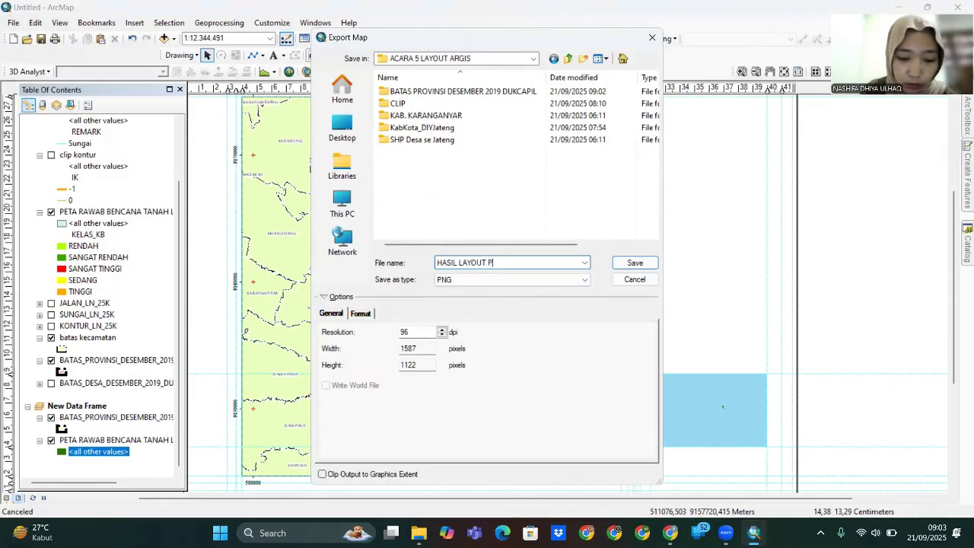
text(ETA)
click(634, 263)
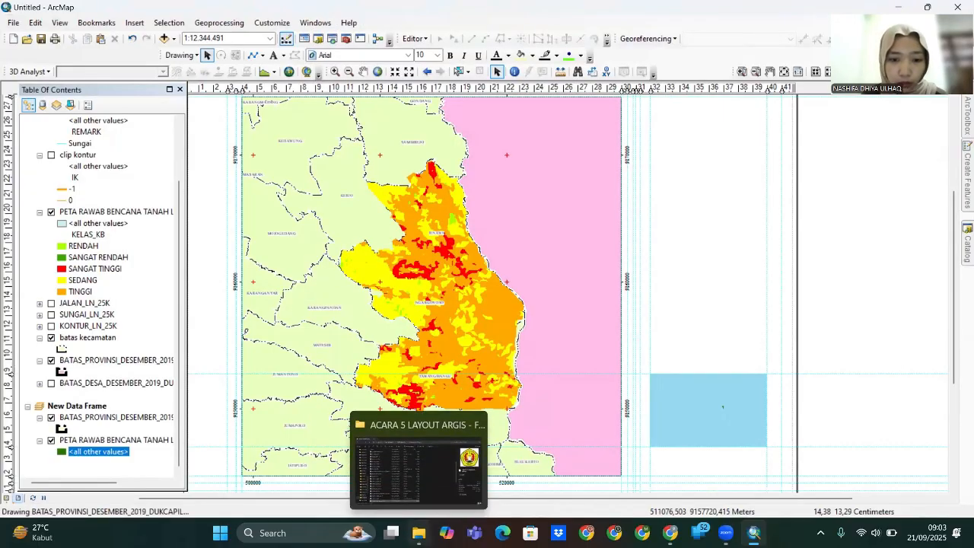
- Open HASIL LAYOUT PETA.png from the ACARA 5 LAYOUT ARGIS folder in the image viewer
click(418, 532)
scroll(281, 385, up, 2)
scroll(280, 385, down, 8)
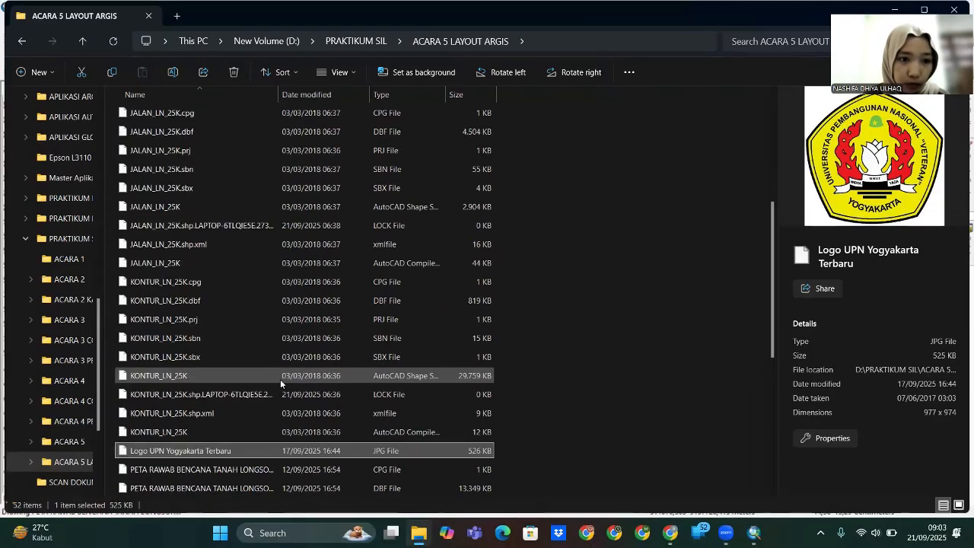
scroll(238, 363, up, 3)
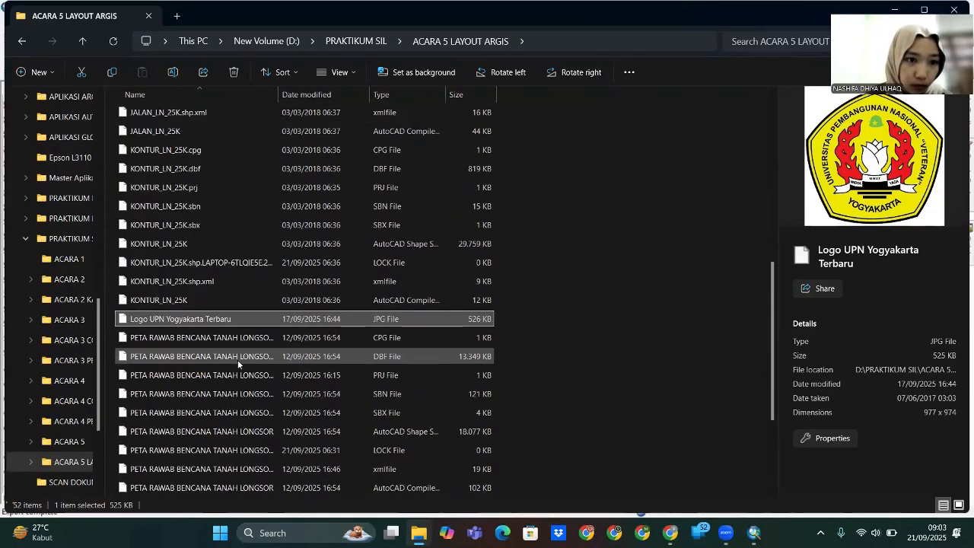
scroll(237, 360, up, 7)
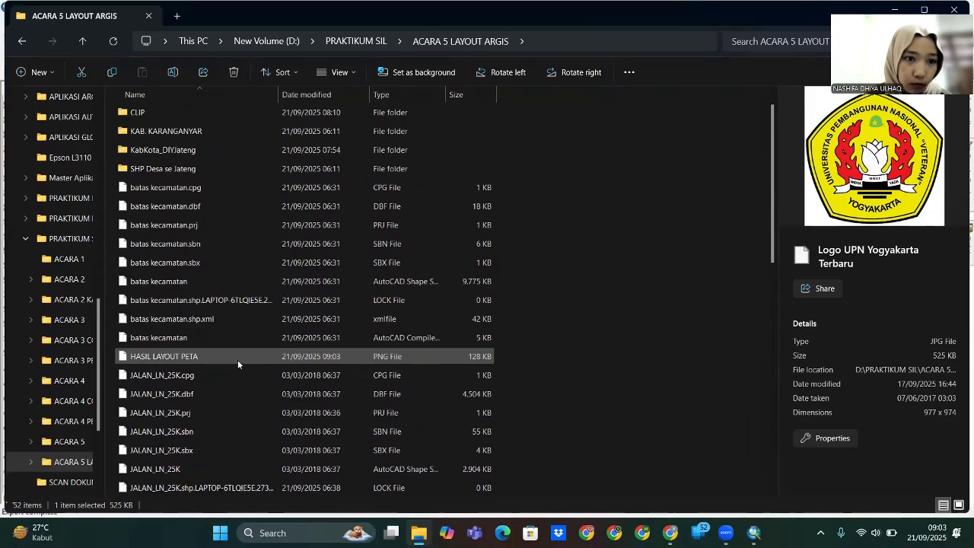
double_click(220, 376)
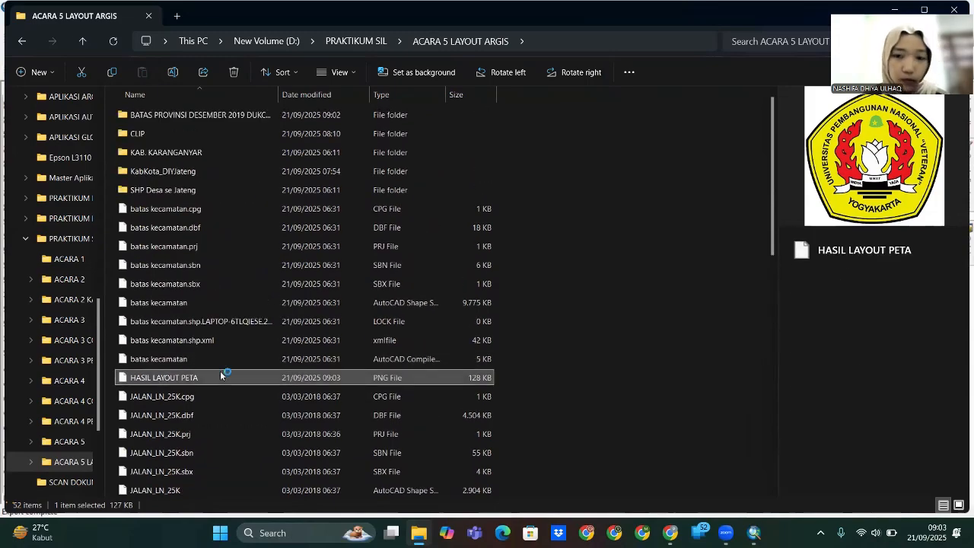